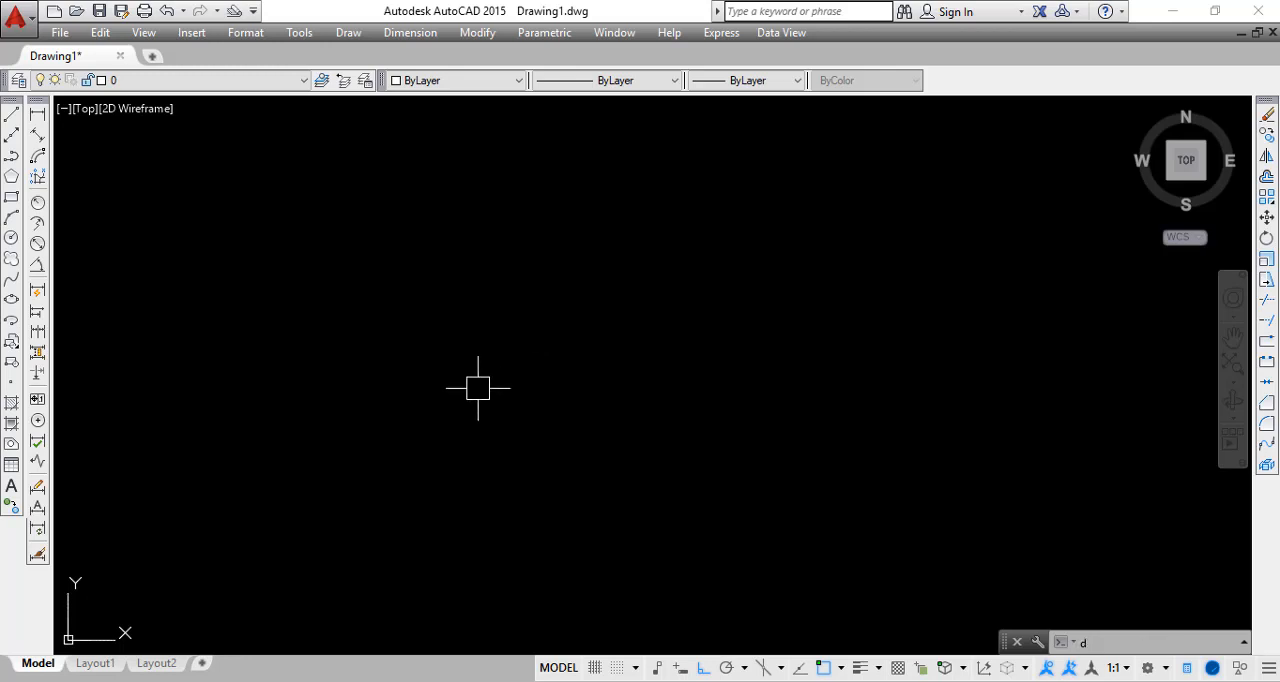
# Open the Dimension Style Manager and compare the previews of the Annotative, ISO-25 and Standard styles
pyautogui.write('D')
pyautogui.press('Return')
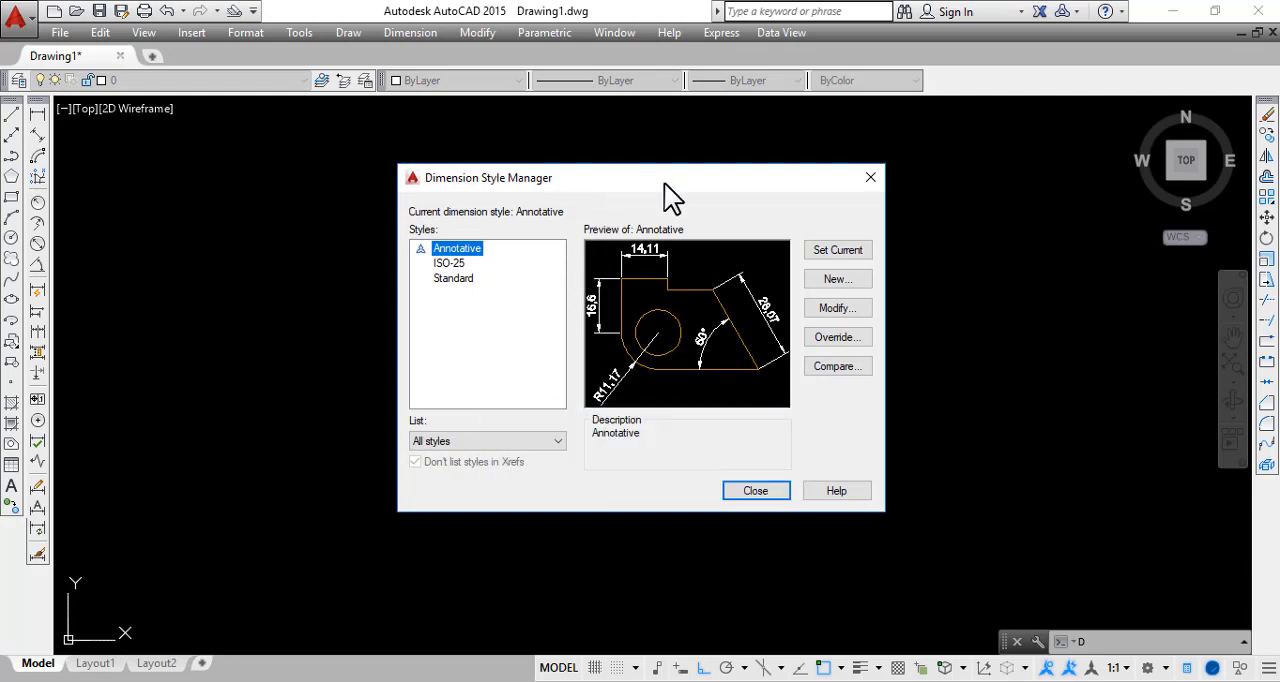
pyautogui.moveTo(646, 186); pyautogui.dragTo(596, 207)
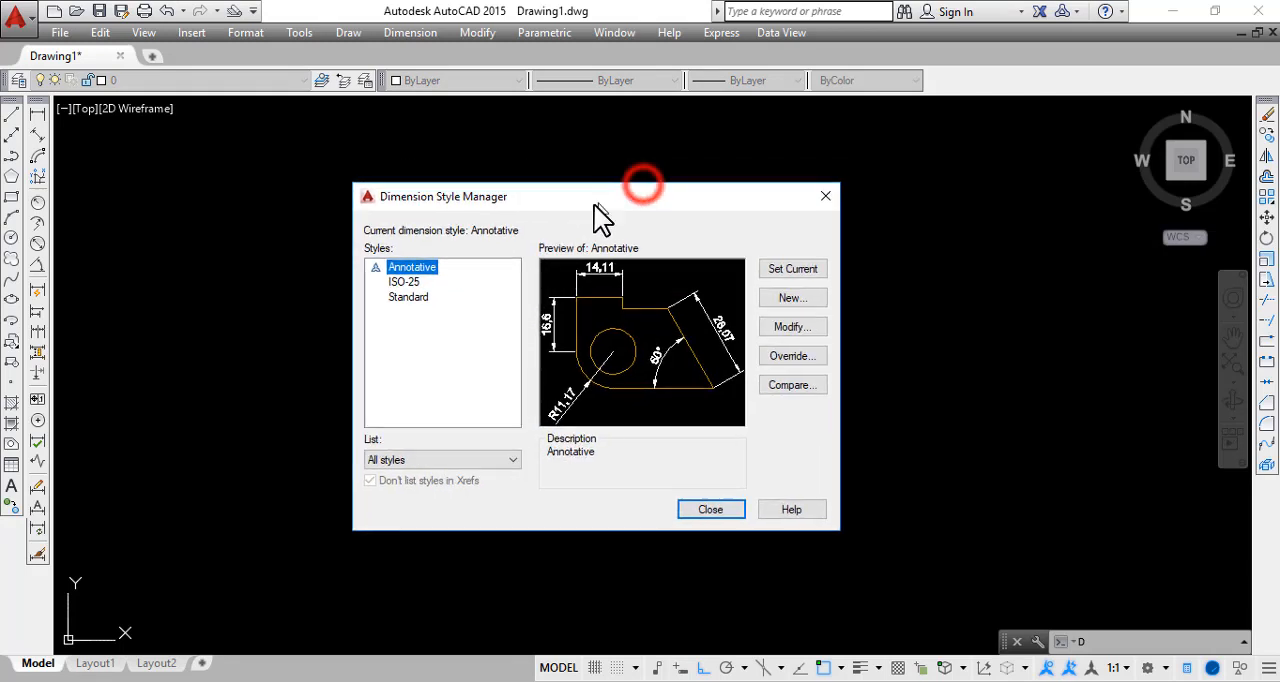
pyautogui.click(430, 410)
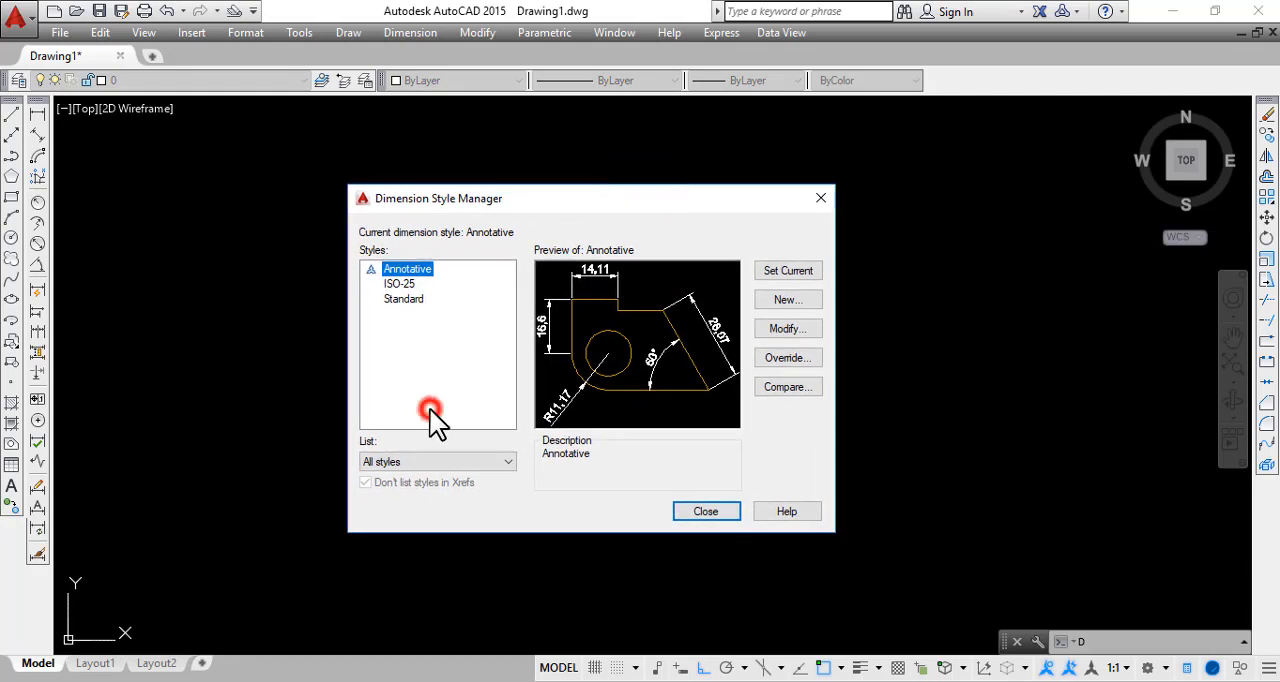
pyautogui.click(401, 298)
pyautogui.click(400, 284)
pyautogui.click(400, 269)
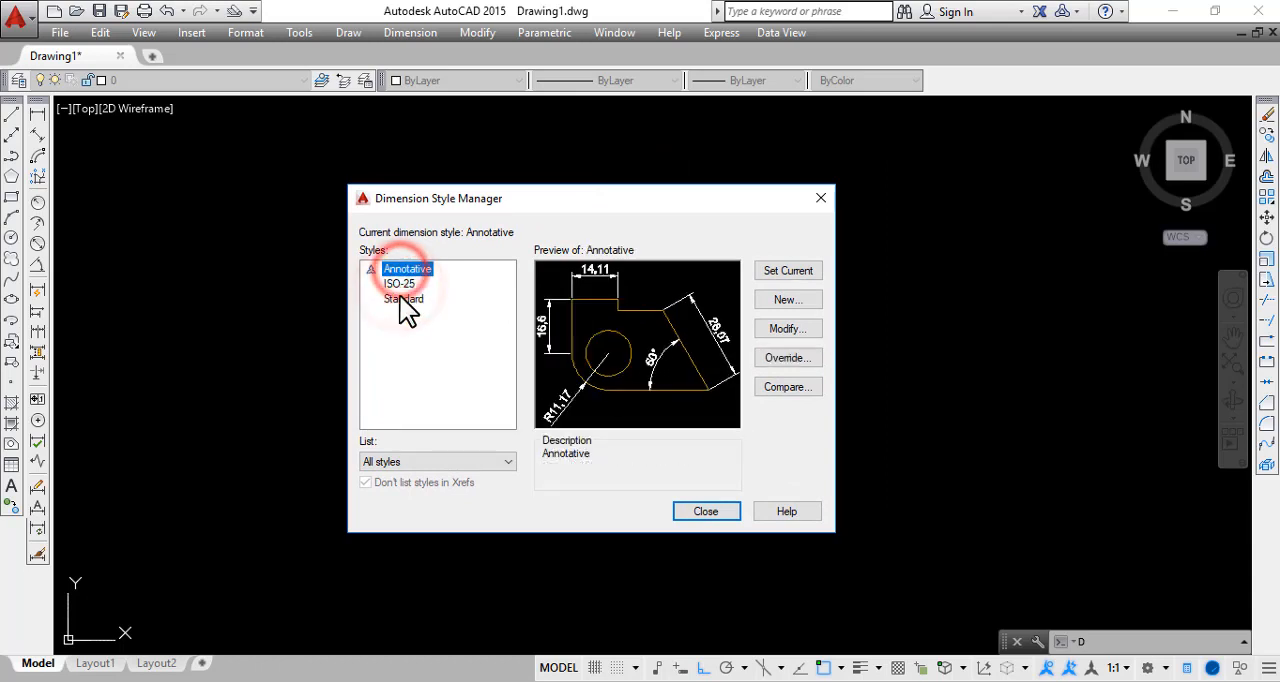
pyautogui.click(400, 306)
pyautogui.click(400, 284)
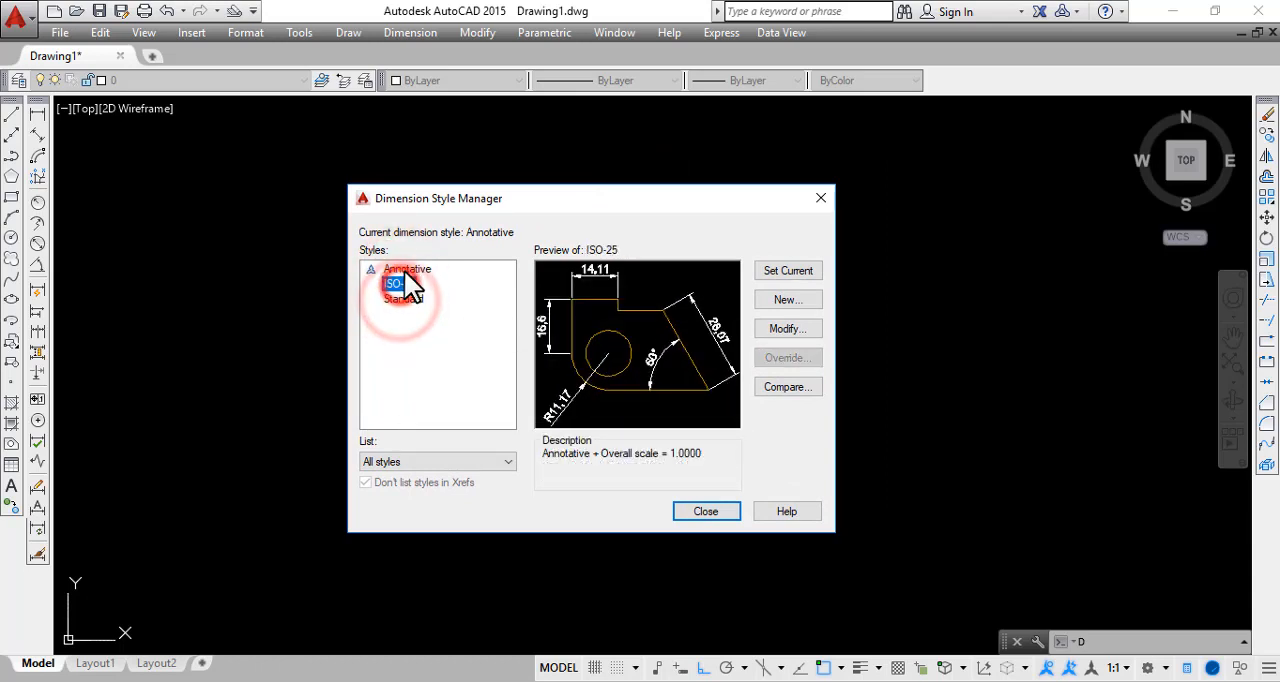
pyautogui.click(400, 269)
pyautogui.click(400, 284)
pyautogui.click(401, 299)
pyautogui.click(405, 284)
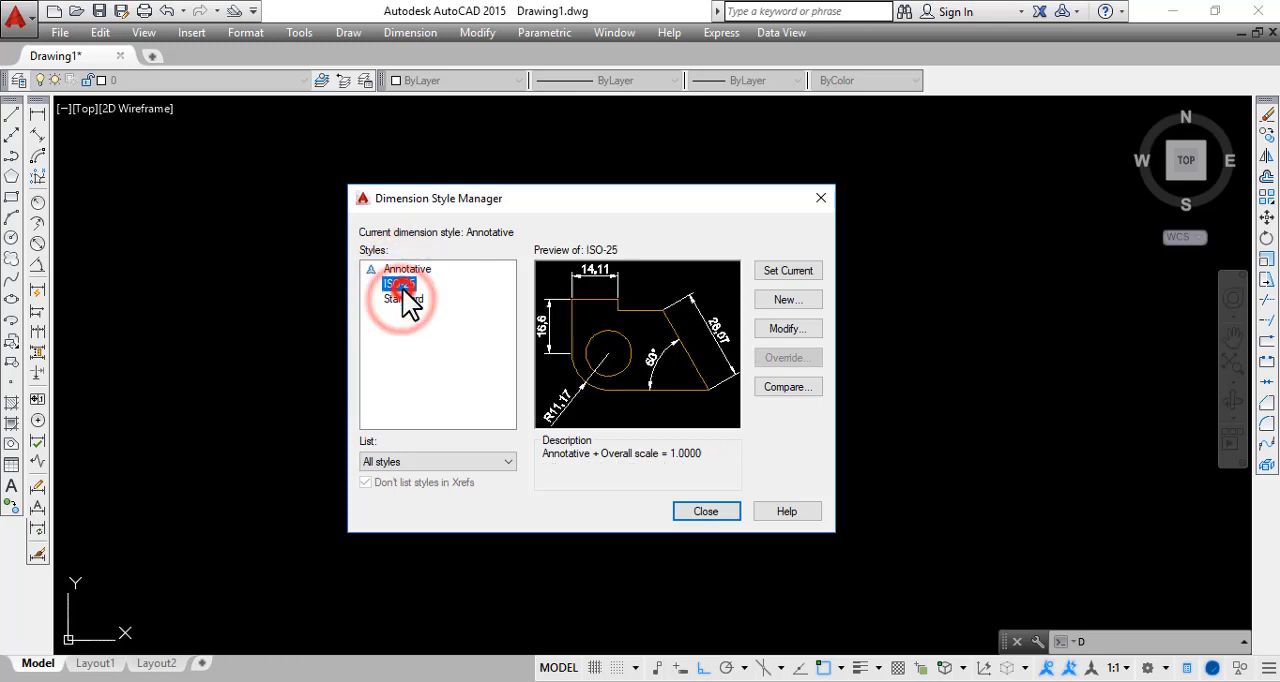
pyautogui.click(414, 270)
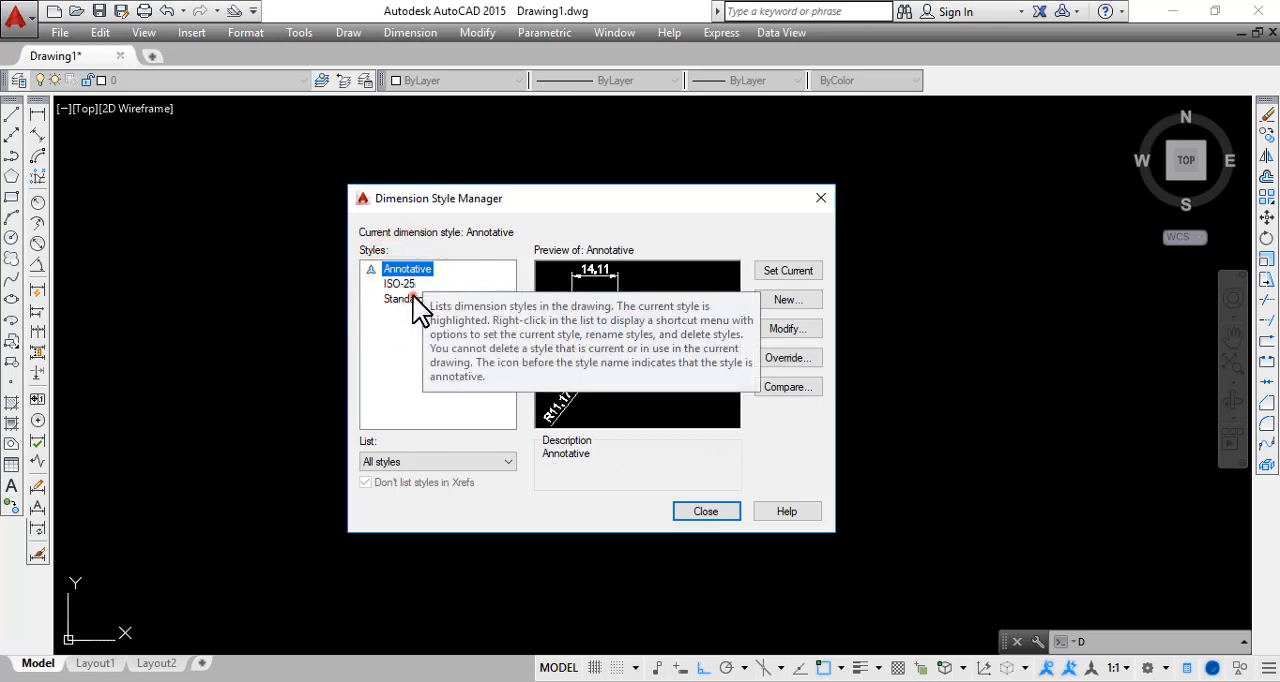
pyautogui.click(412, 299)
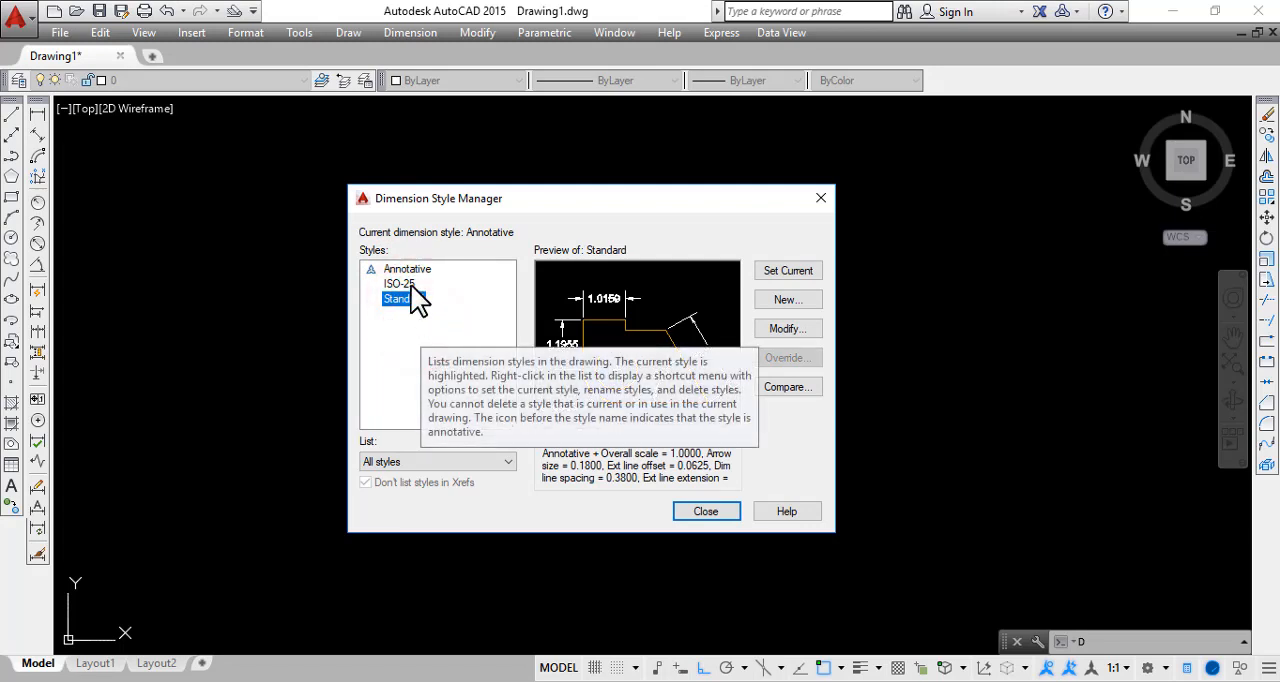
pyautogui.click(412, 270)
pyautogui.click(402, 285)
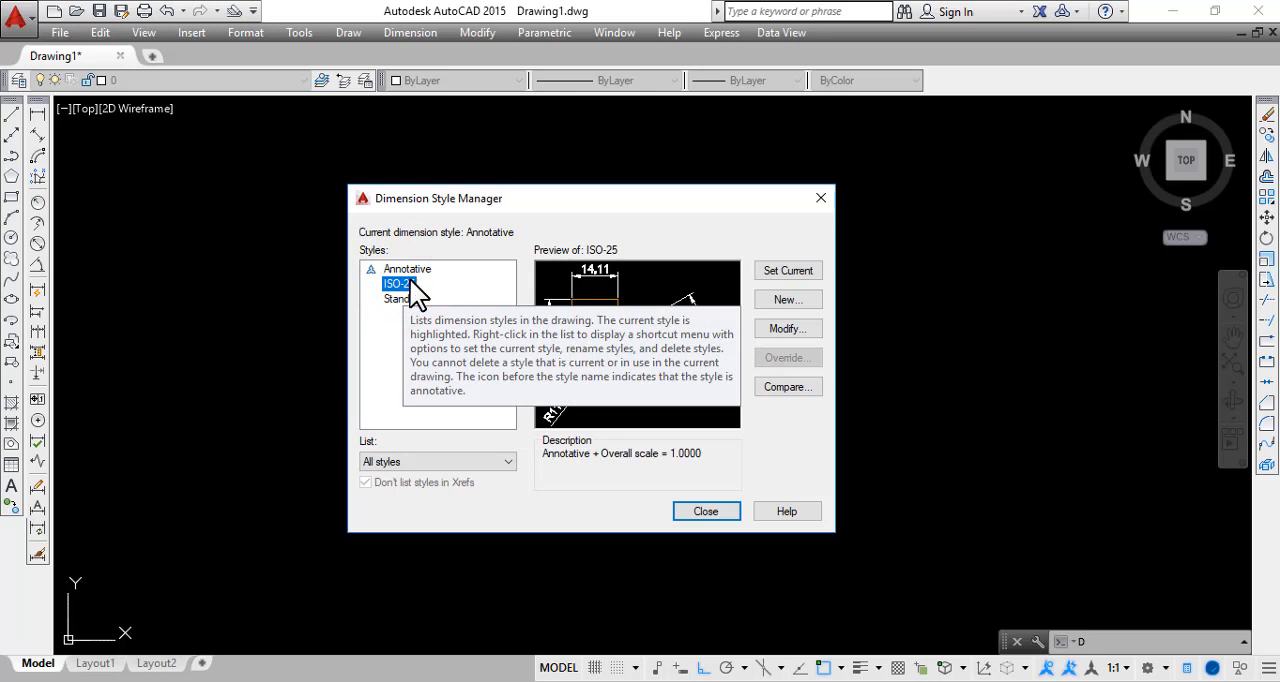
pyautogui.click(412, 268)
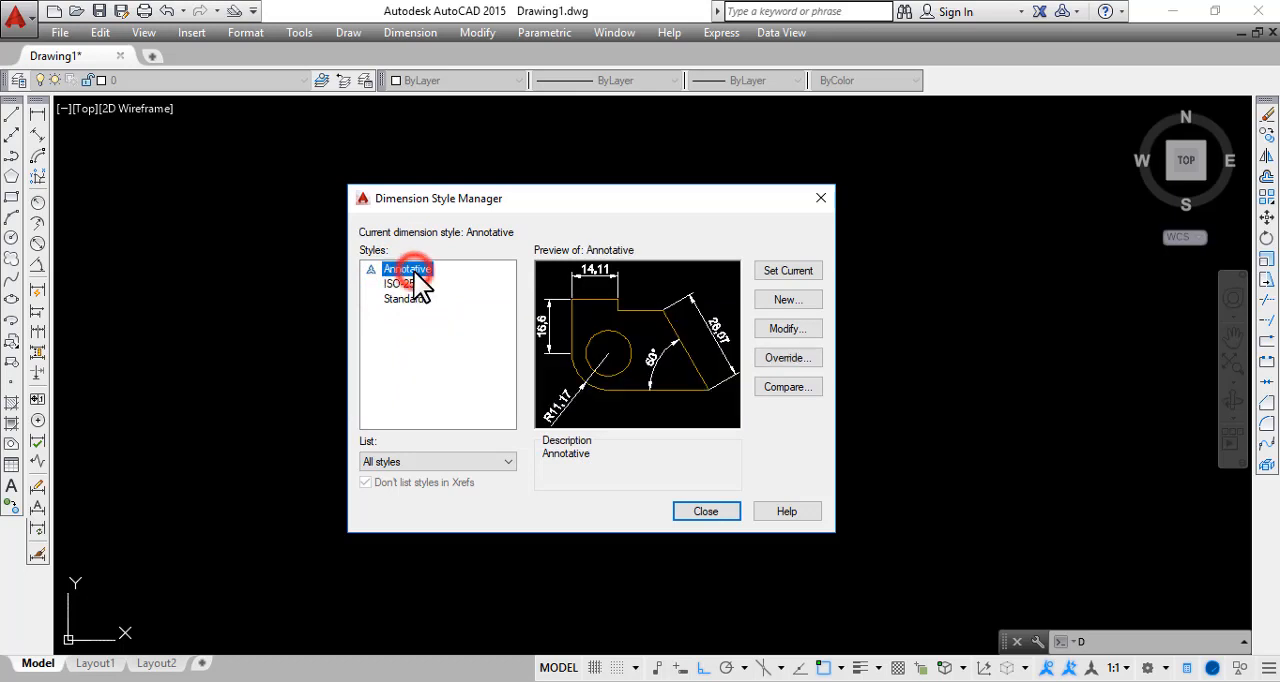
pyautogui.click(410, 285)
pyautogui.click(398, 298)
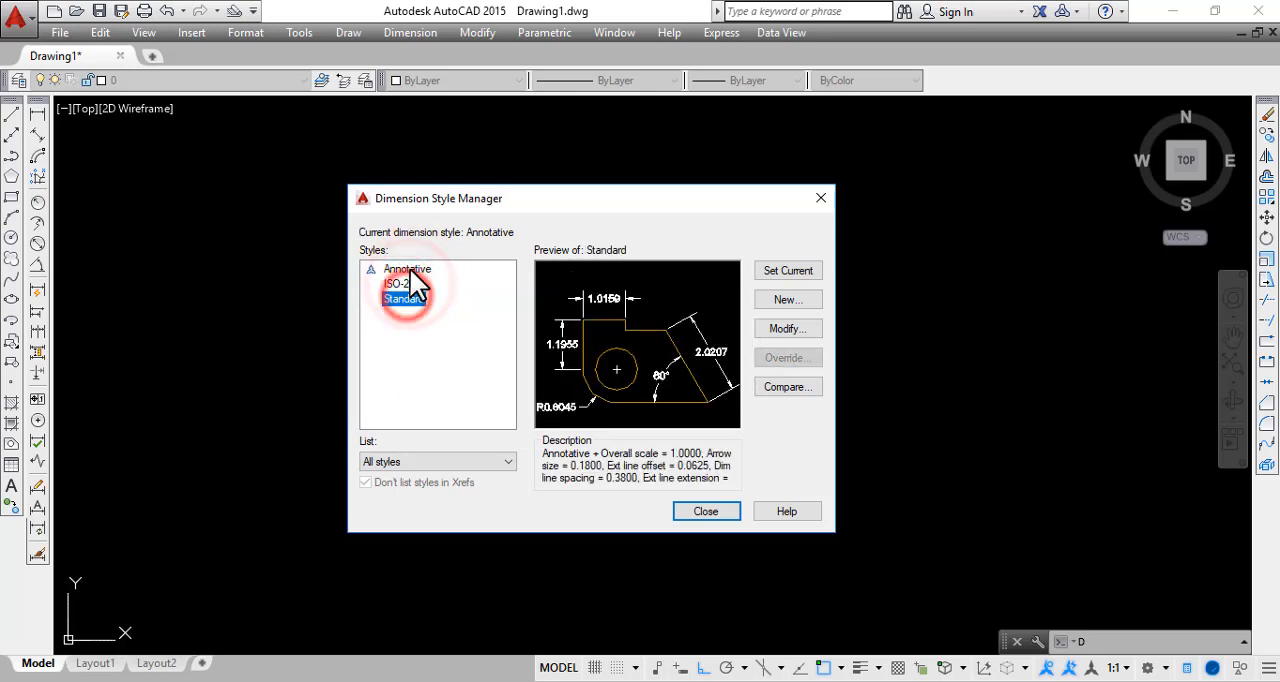
pyautogui.click(406, 269)
pyautogui.click(405, 284)
pyautogui.click(403, 299)
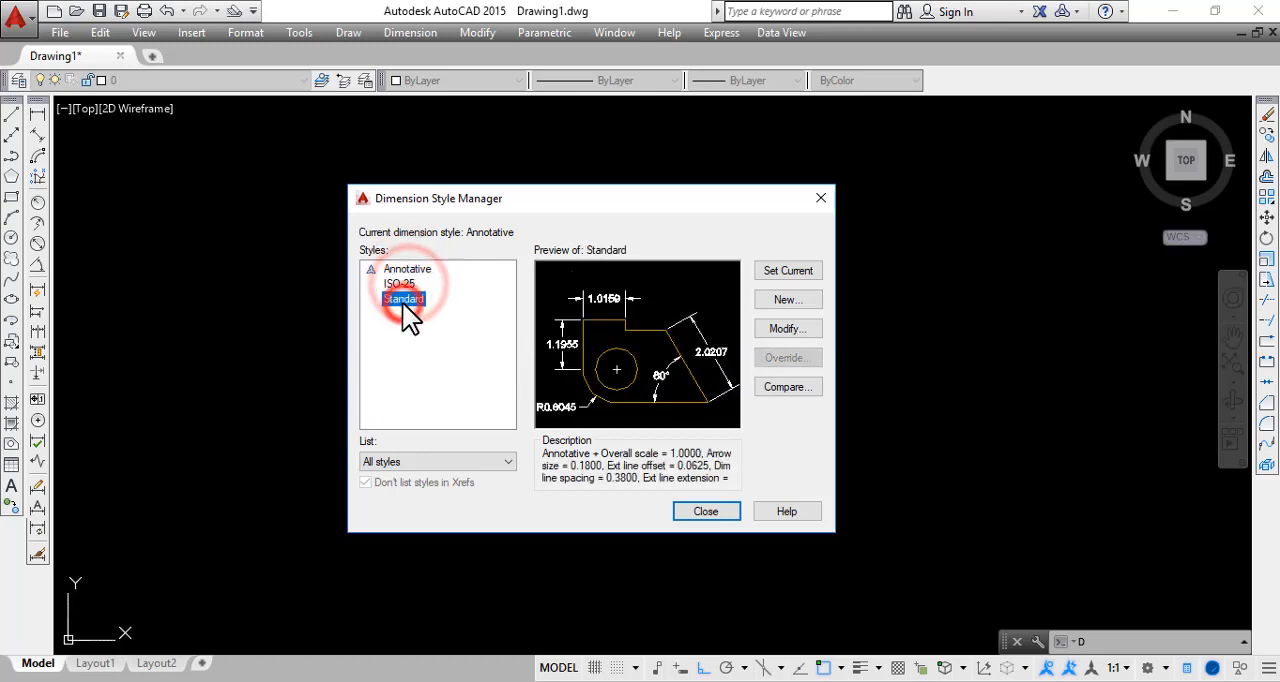
pyautogui.click(421, 333)
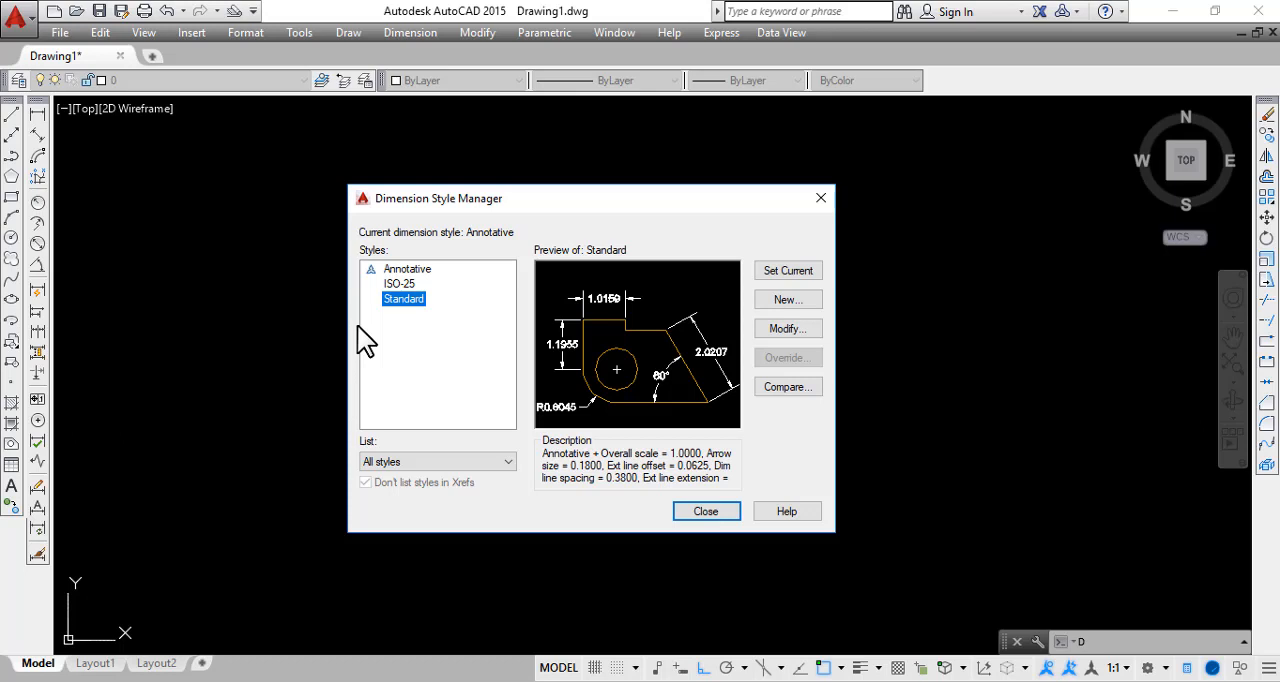
# Set the Annotative dimension style as current and close the Dimension Style Manager
pyautogui.click(406, 269)
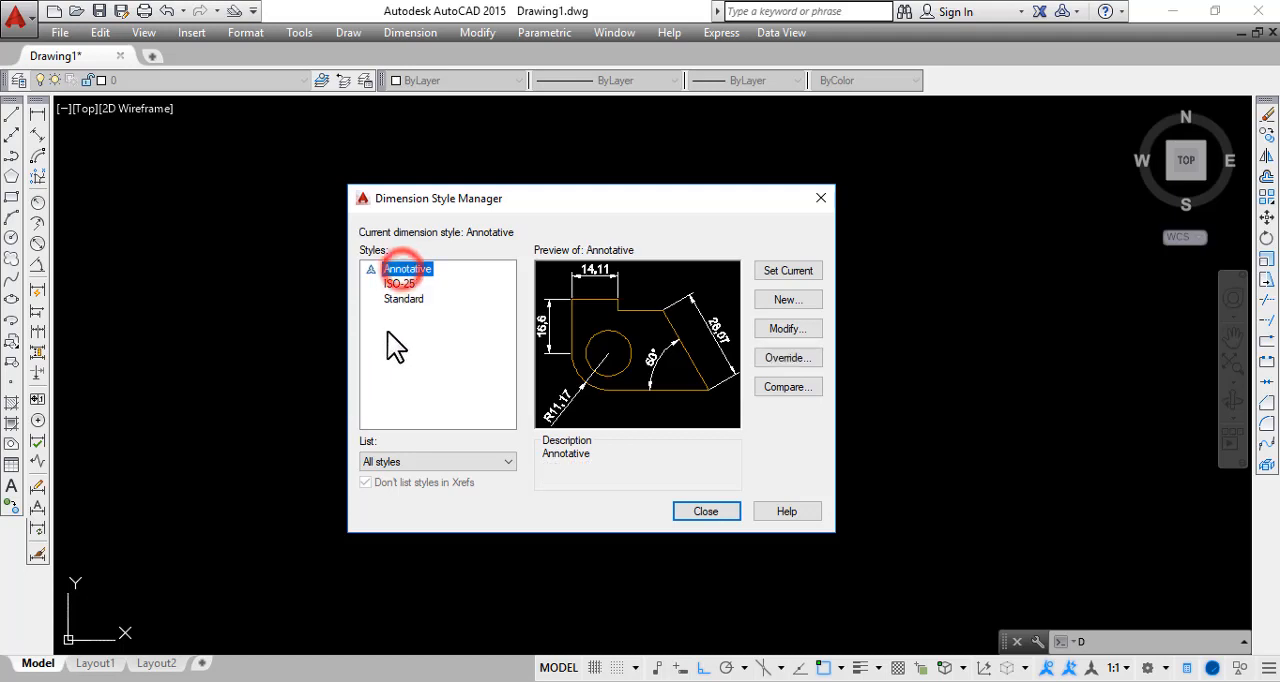
pyautogui.click(787, 263)
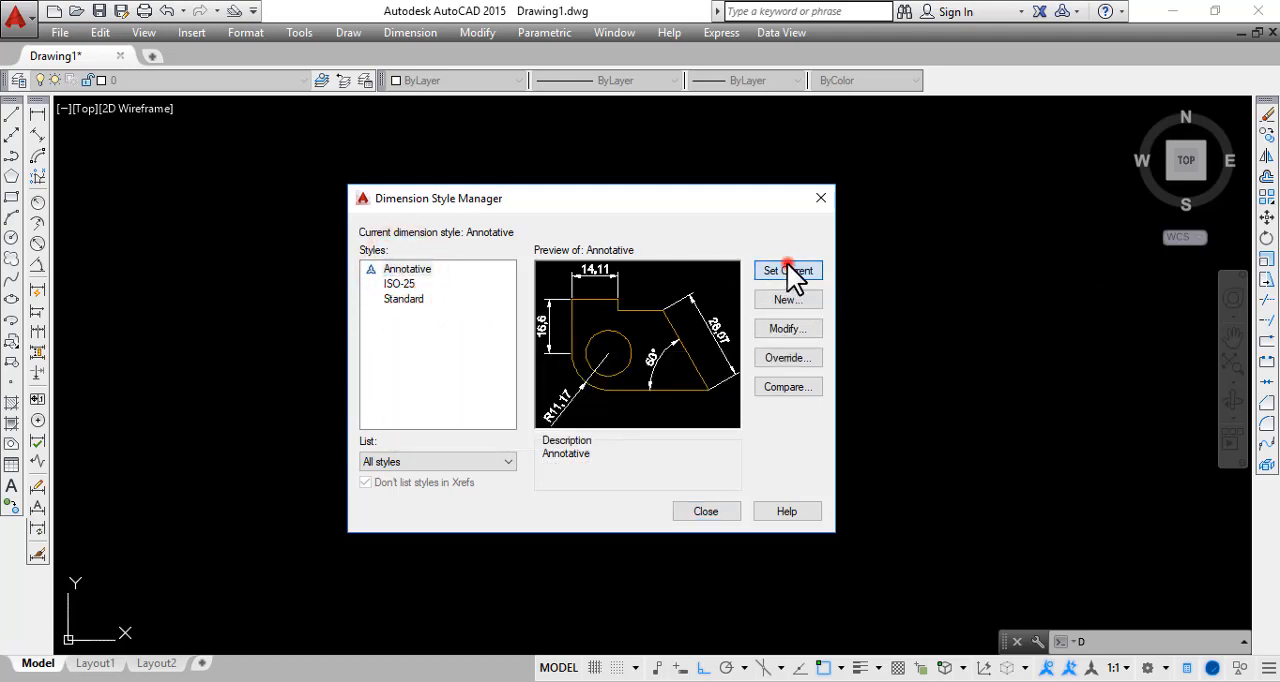
pyautogui.click(702, 511)
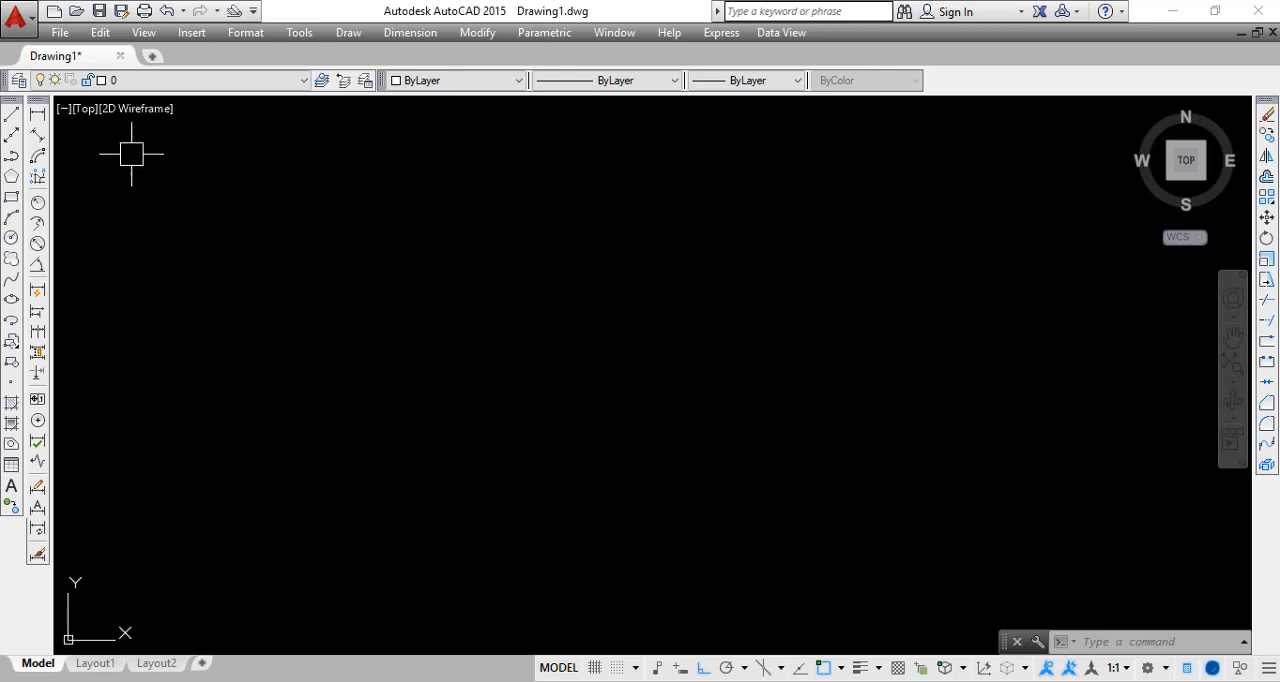
# Place a horizontal linear dimension about 88 units long in the empty drawing area, with its dimension line above the picked points
pyautogui.click(44, 116)
pyautogui.click(226, 321)
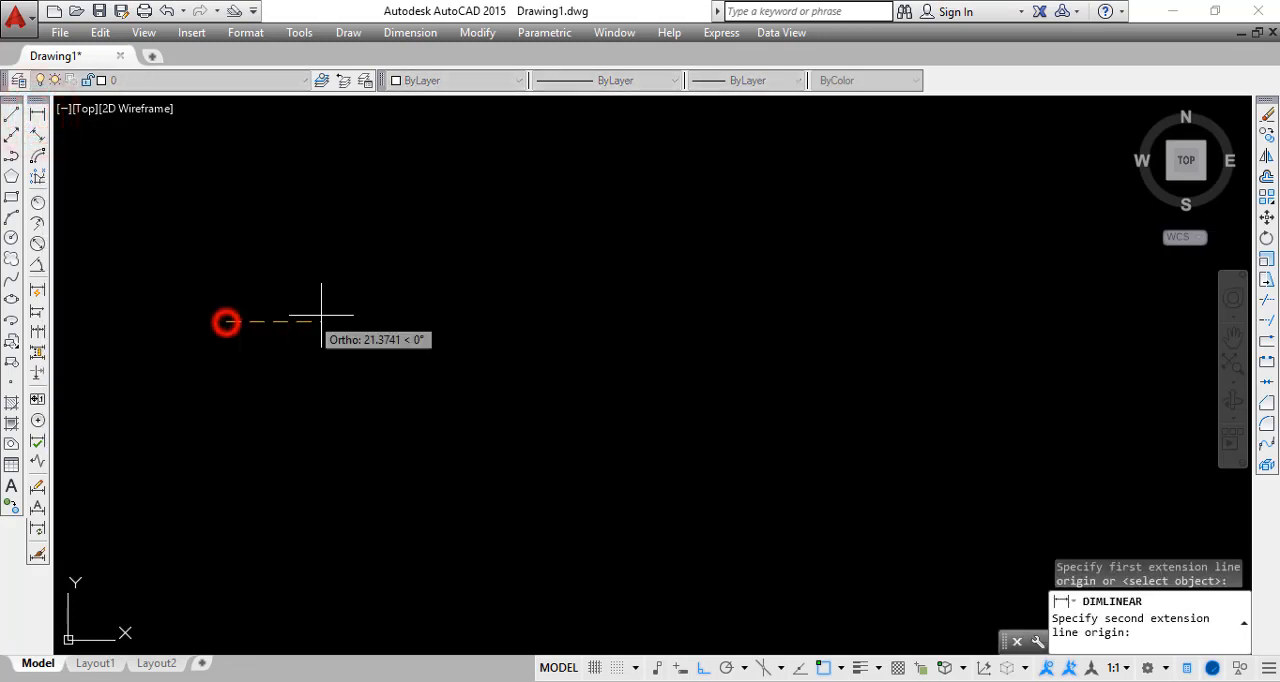
pyautogui.click(524, 312)
pyautogui.scroll(-3, 514, 222)
pyautogui.scroll(4, 393, 297)
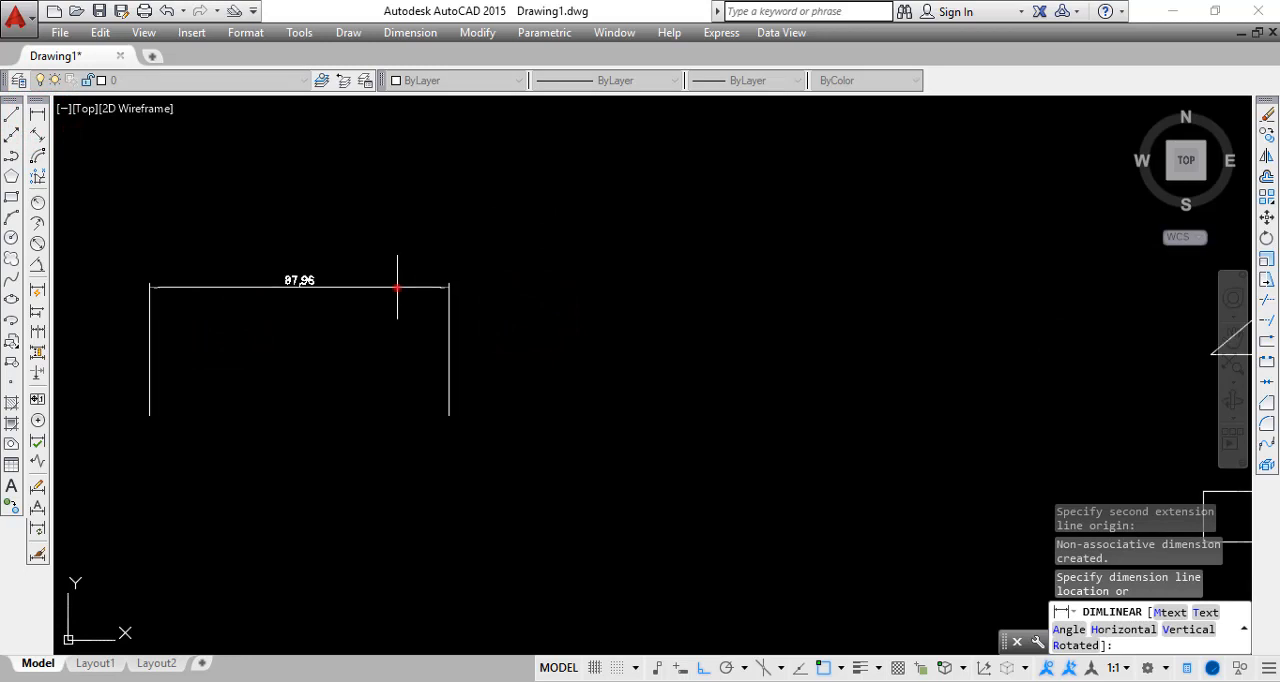
pyautogui.click(396, 286)
pyautogui.scroll(2, 251, 311)
pyautogui.moveTo(251, 311); pyautogui.dragTo(407, 311, button='middle')
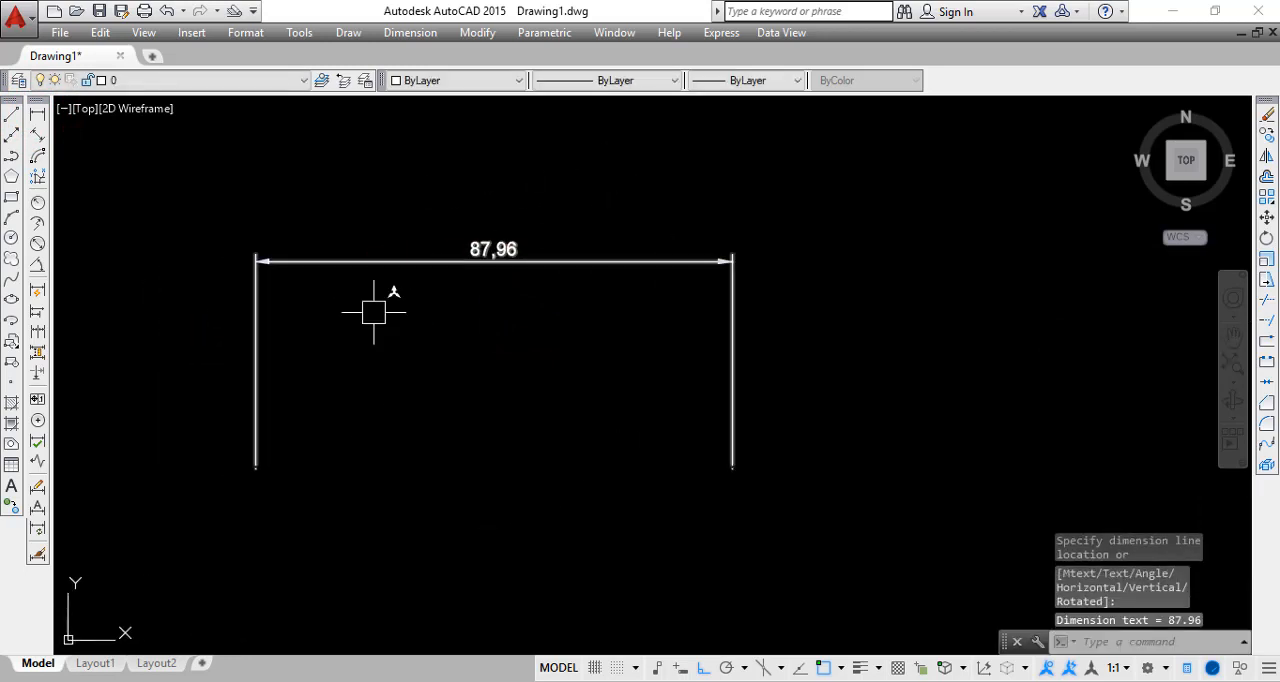
# Delete the horizontal linear dimension from the drawing
pyautogui.click(787, 463)
pyautogui.click(543, 349)
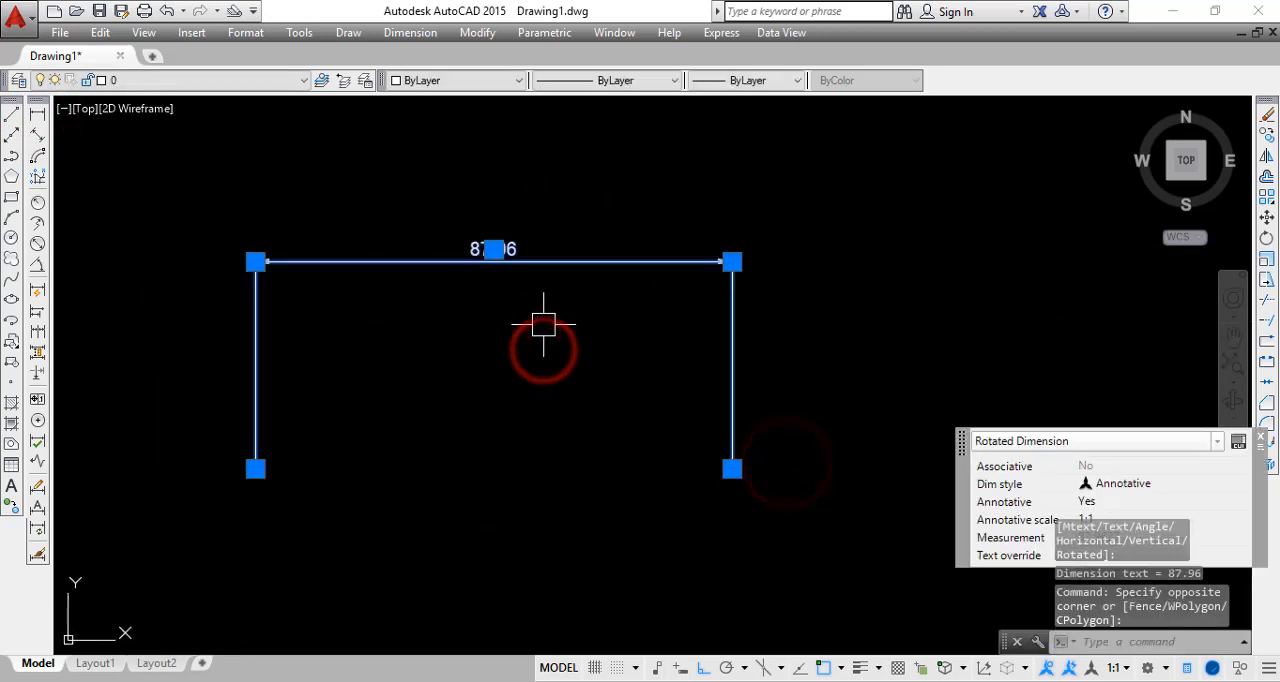
pyautogui.press('Delete')
pyautogui.press('Escape')
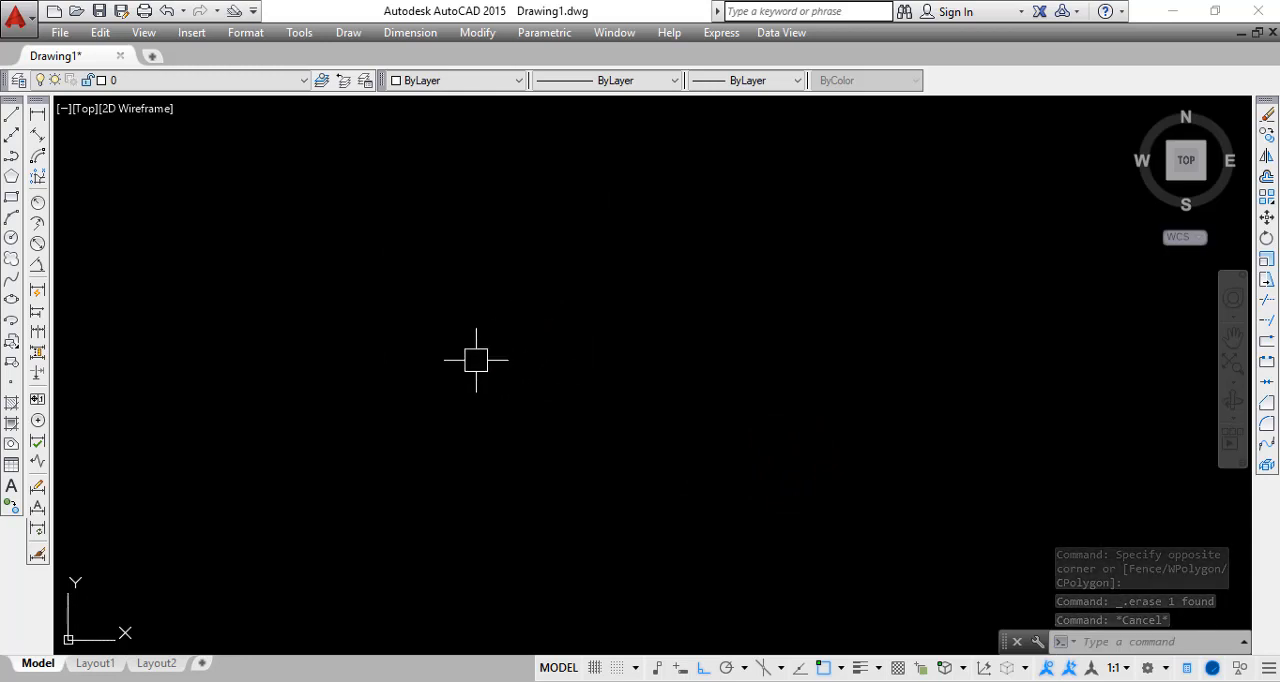
# Open the Dimension Style Manager again and select the ISO-25 style
pyautogui.write('d')
pyautogui.press('Return')
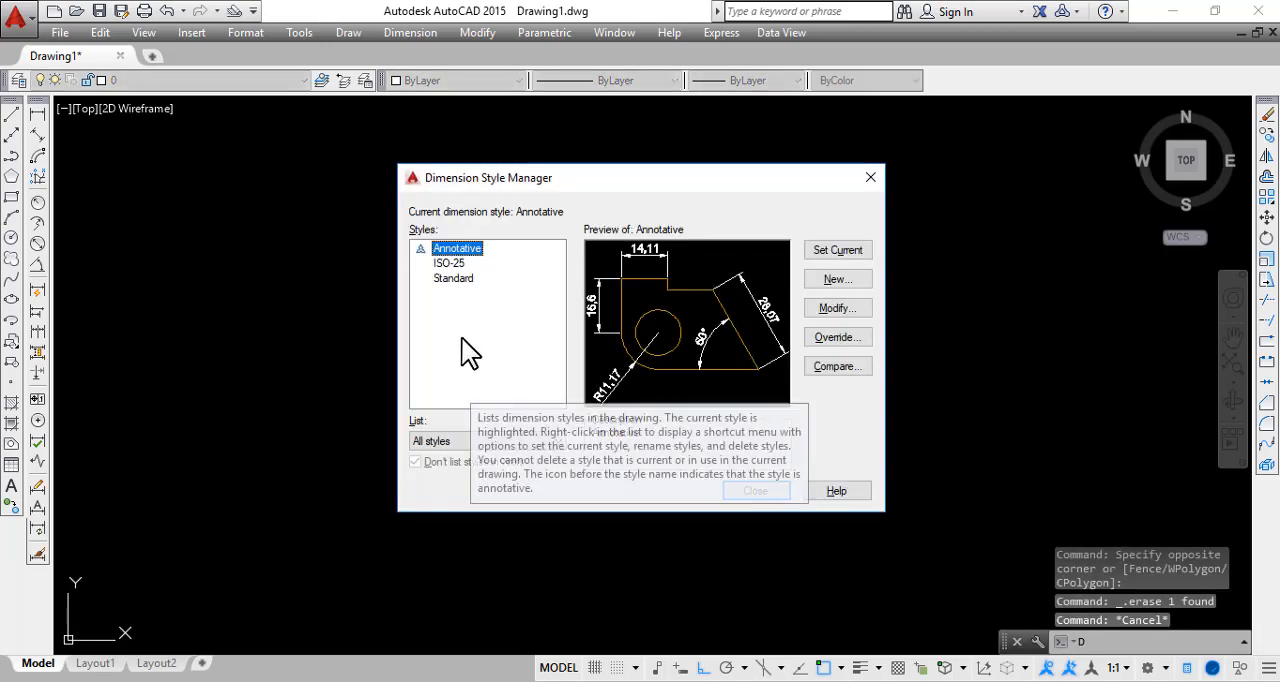
pyautogui.click(461, 338)
pyautogui.click(456, 311)
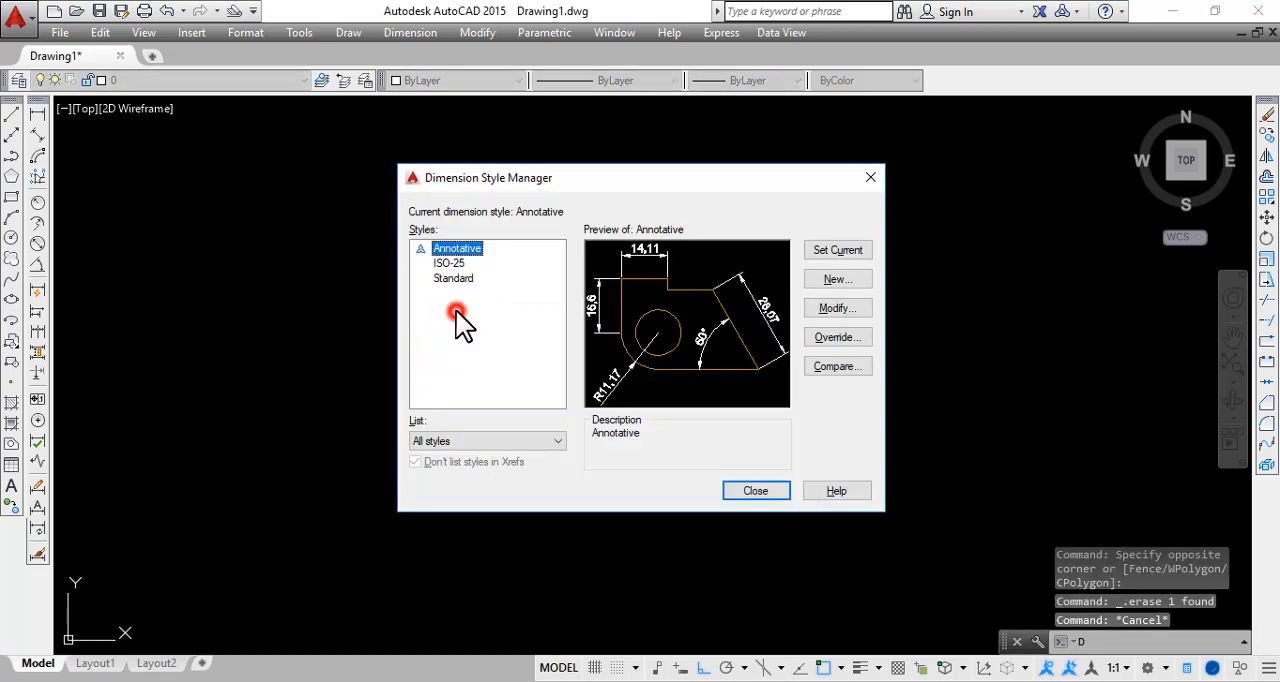
pyautogui.click(454, 277)
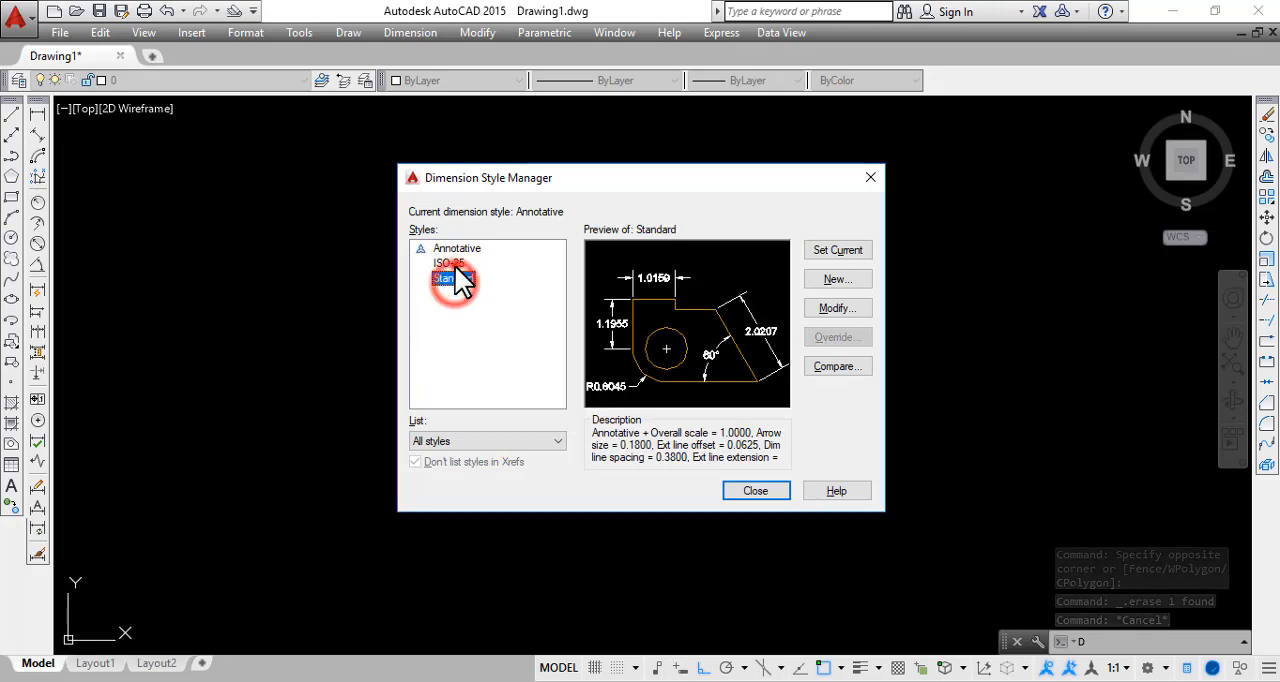
pyautogui.click(449, 263)
pyautogui.click(832, 280)
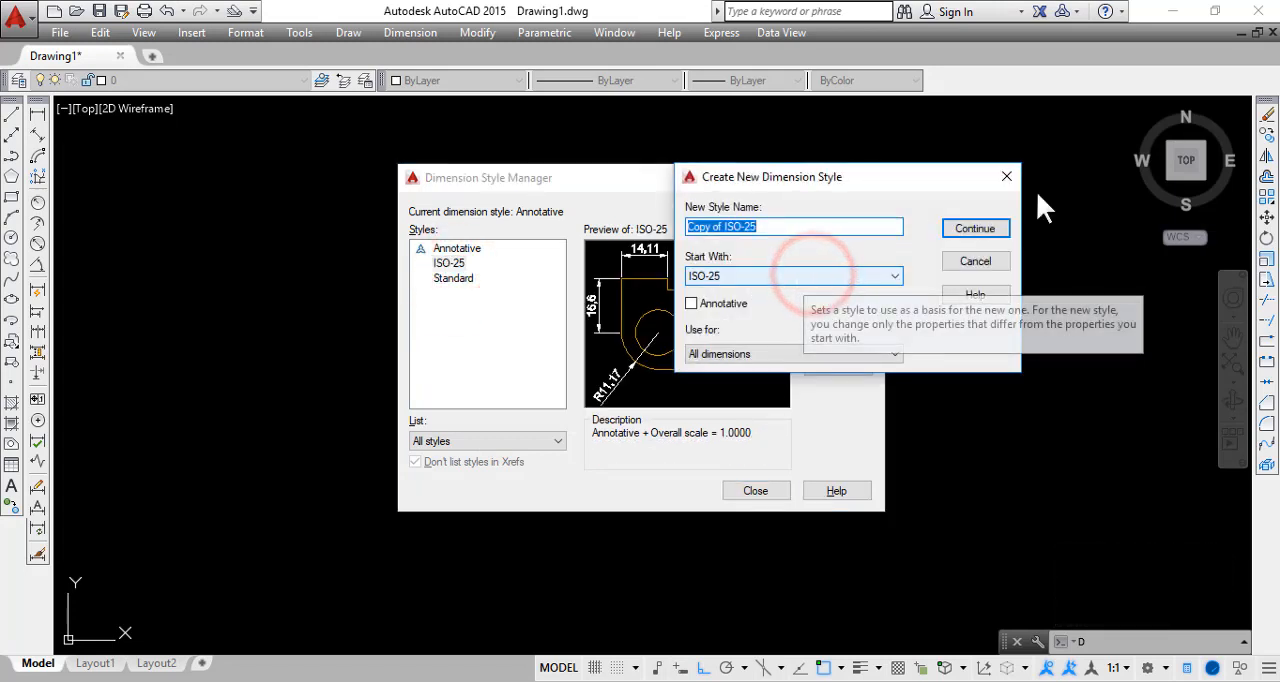
pyautogui.click(1006, 176)
pyautogui.click(484, 304)
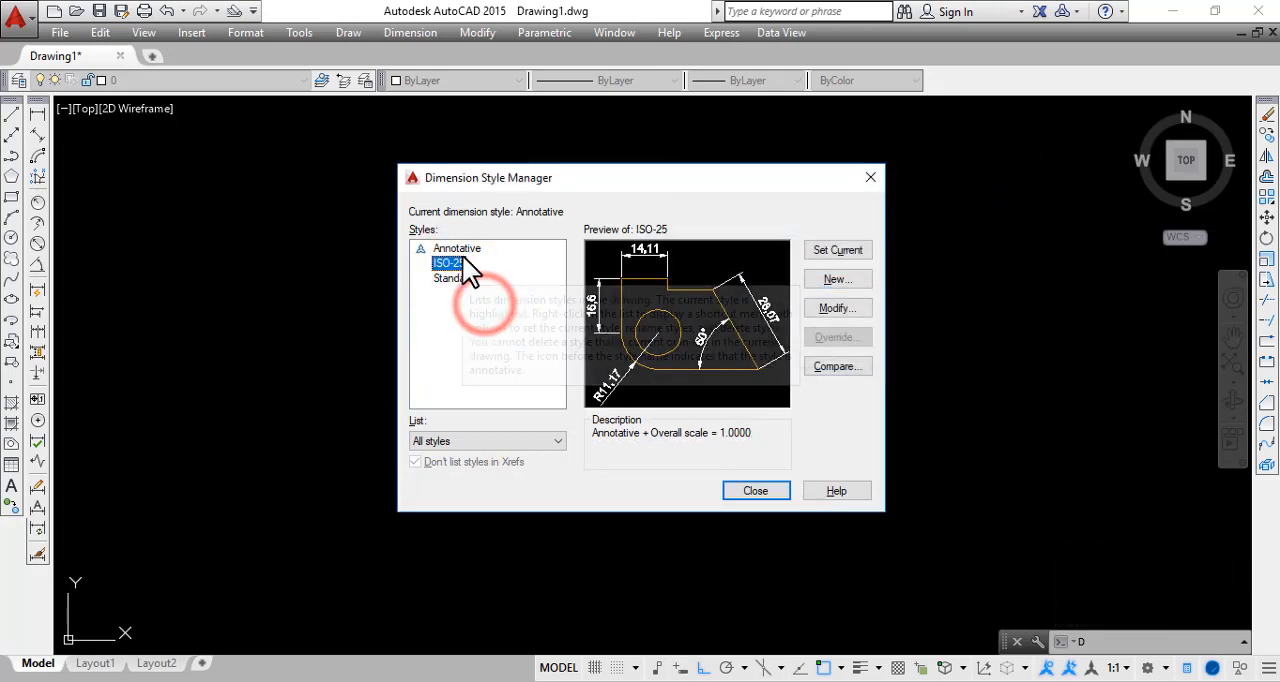
# Start a new dimension style based on ISO-25, move its dialog clear of the style manager and activate the style name for editing
pyautogui.click(823, 281)
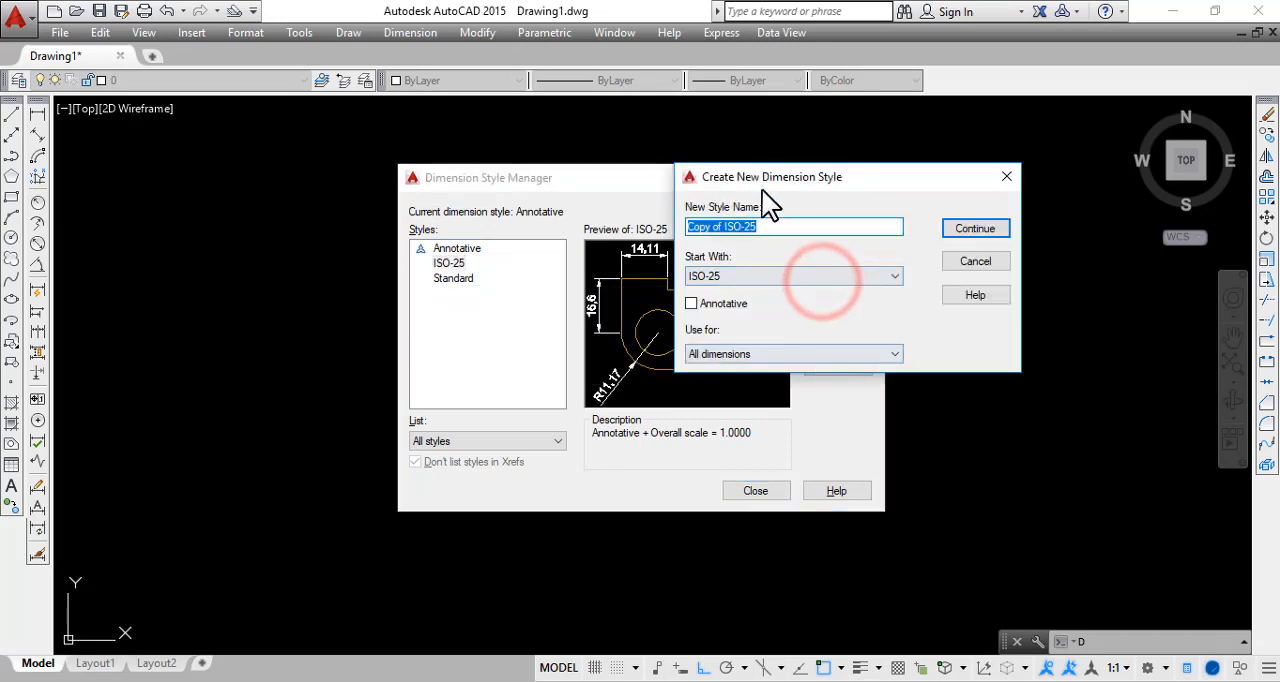
pyautogui.moveTo(780, 176); pyautogui.dragTo(213, 266)
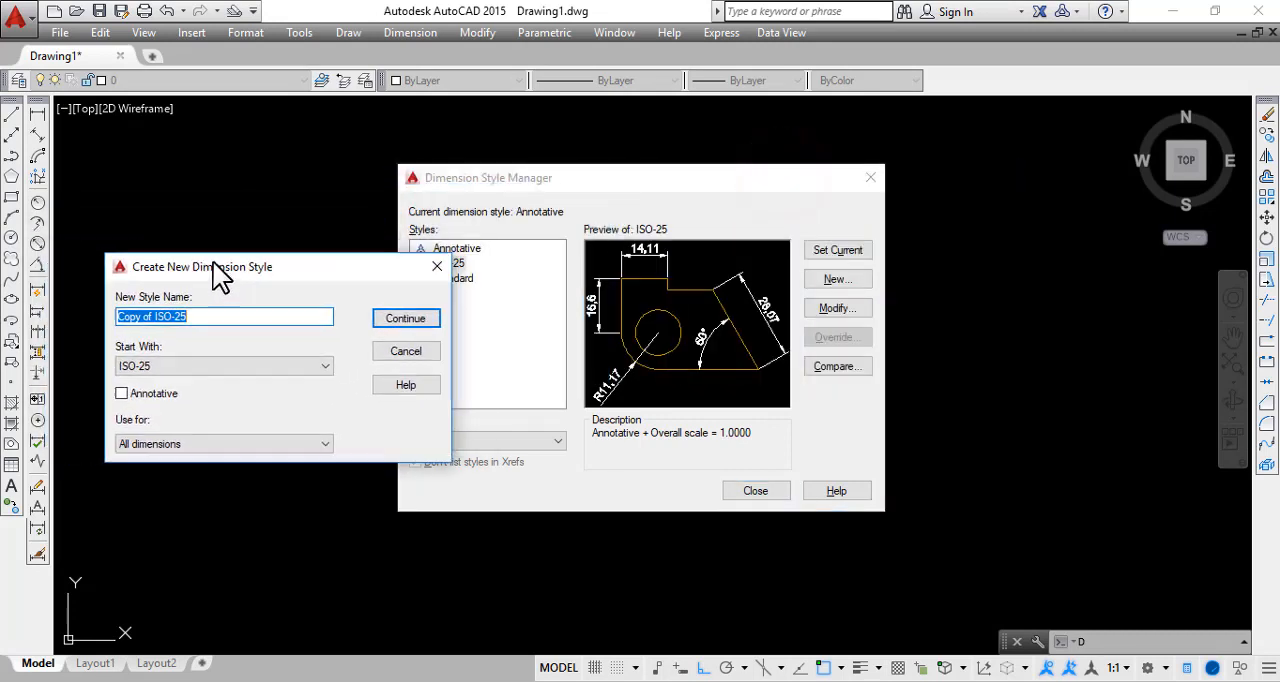
pyautogui.click(174, 318)
pyautogui.moveTo(204, 317); pyautogui.dragTo(4, 318)
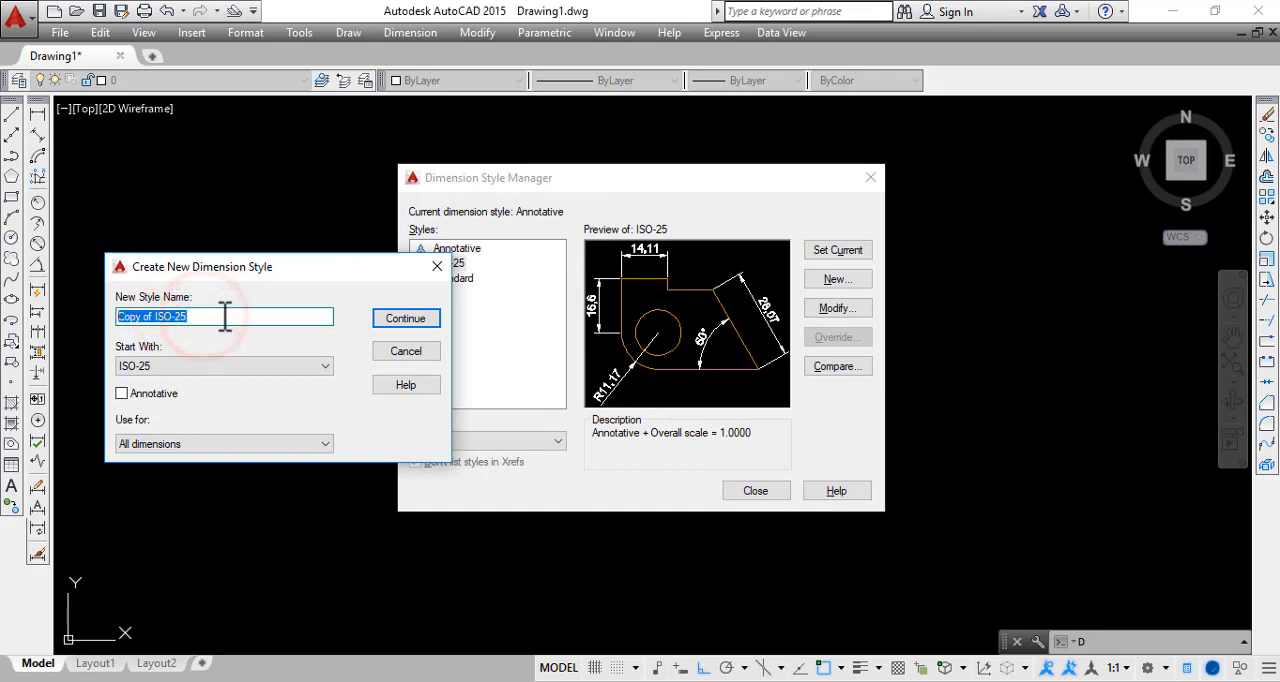
pyautogui.click(224, 316)
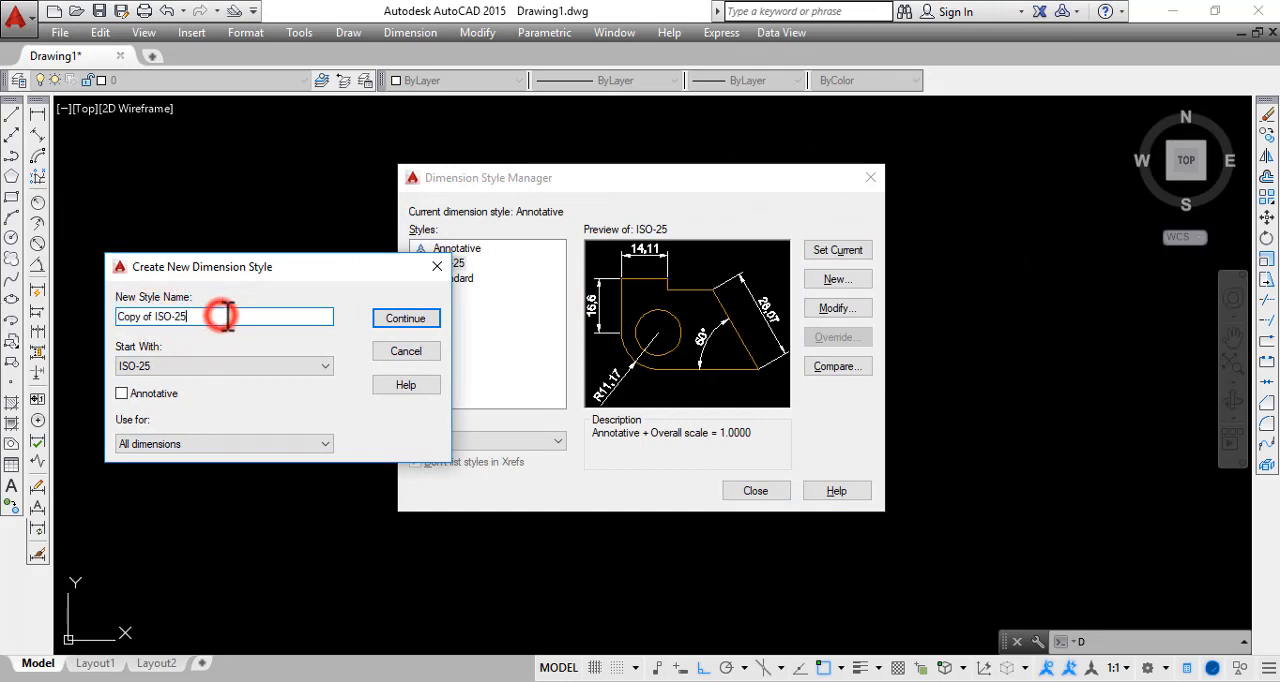
# Examine which existing dimension styles are available as the starting point for the new style, leaving ISO-25 selected
pyautogui.click(166, 362)
pyautogui.click(186, 368)
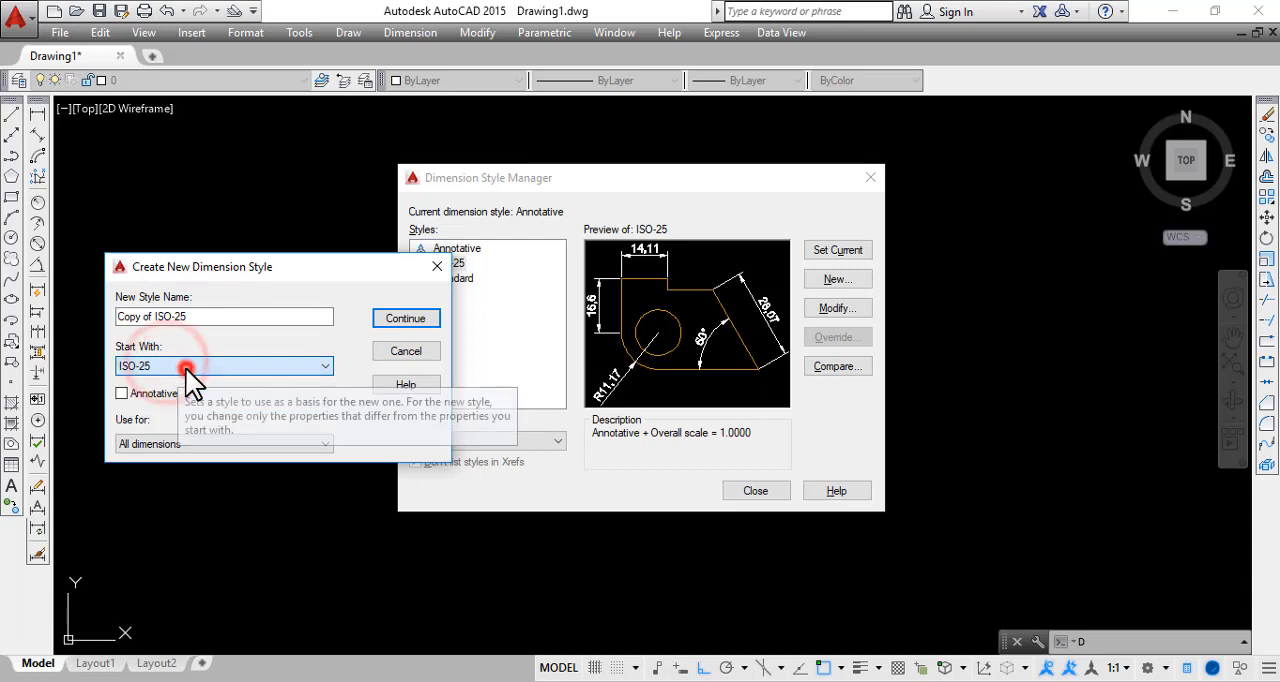
pyautogui.click(186, 367)
pyautogui.click(206, 352)
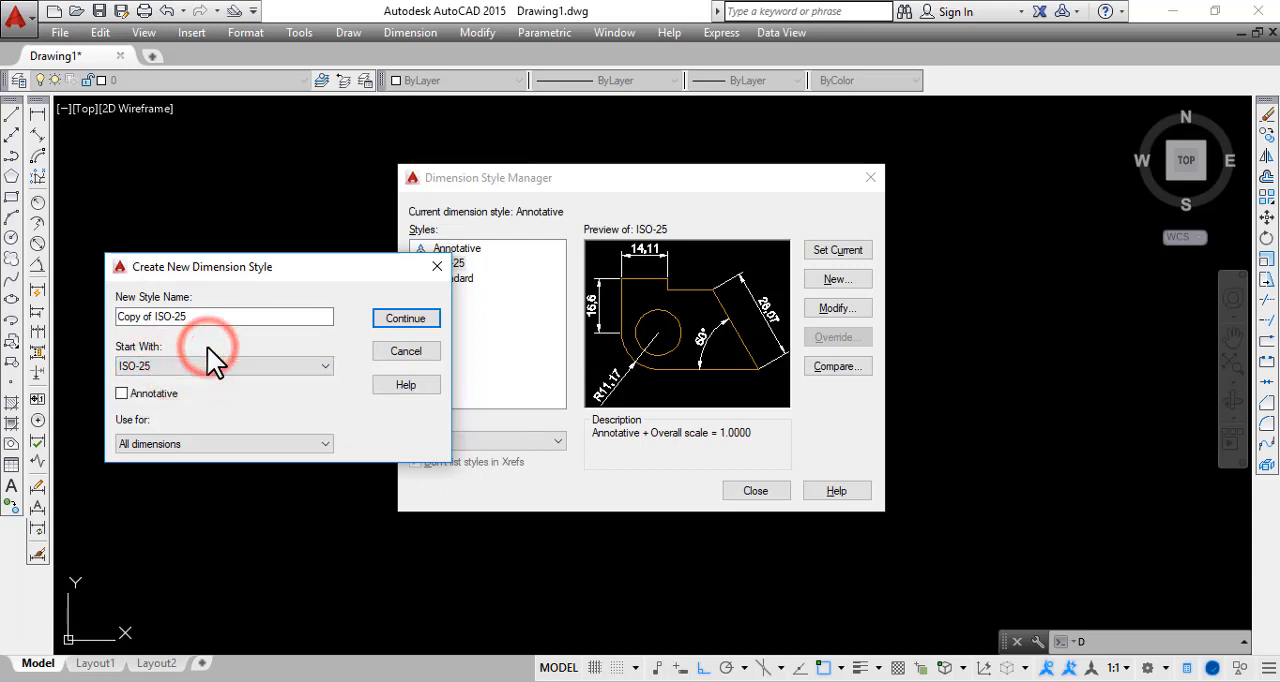
pyautogui.click(202, 364)
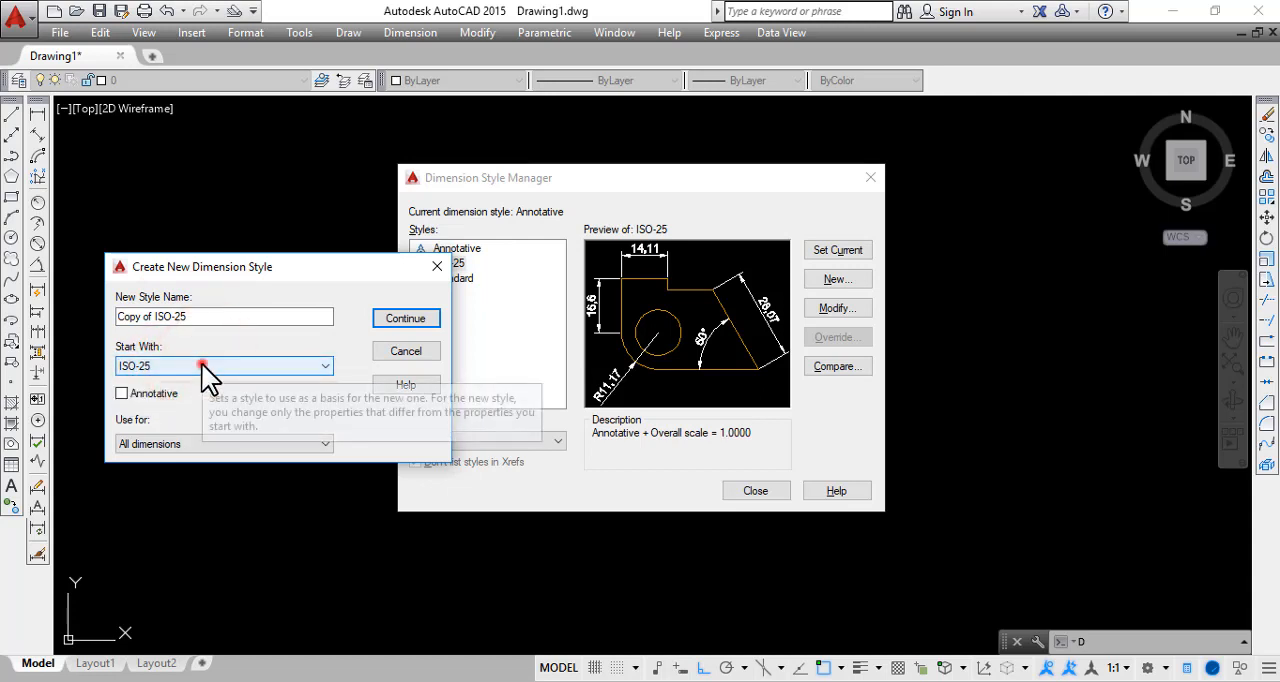
pyautogui.click(202, 364)
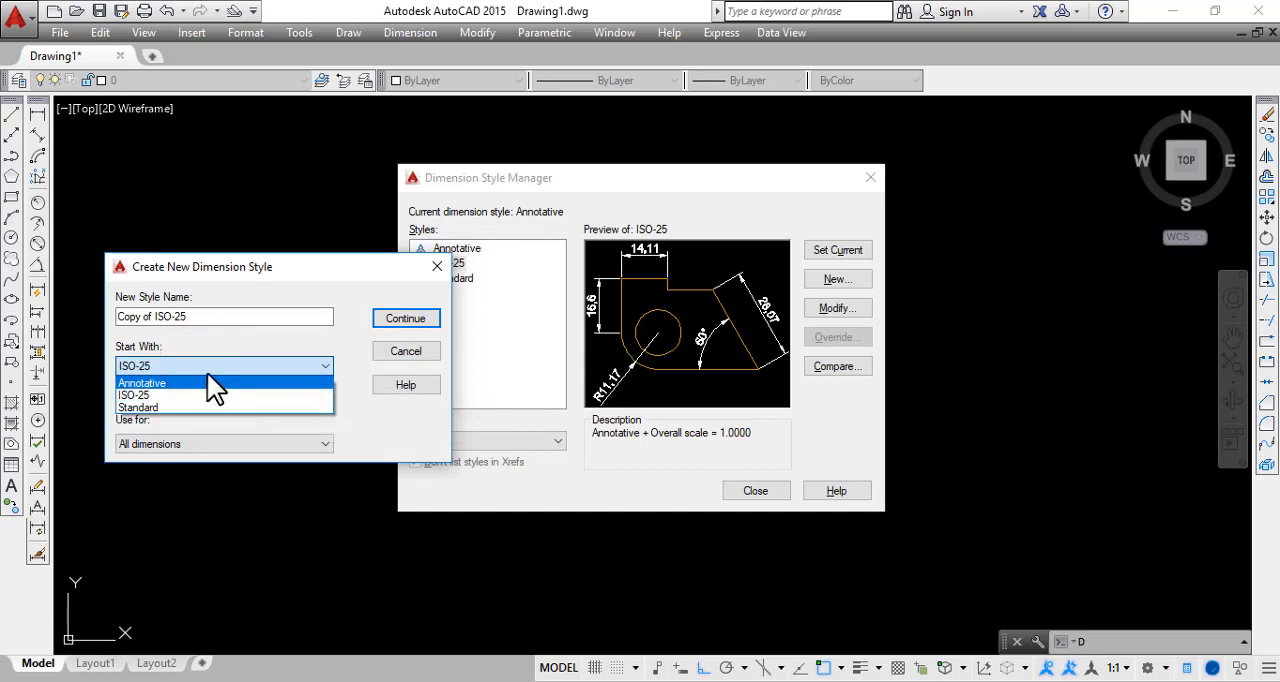
pyautogui.click(209, 358)
pyautogui.click(488, 174)
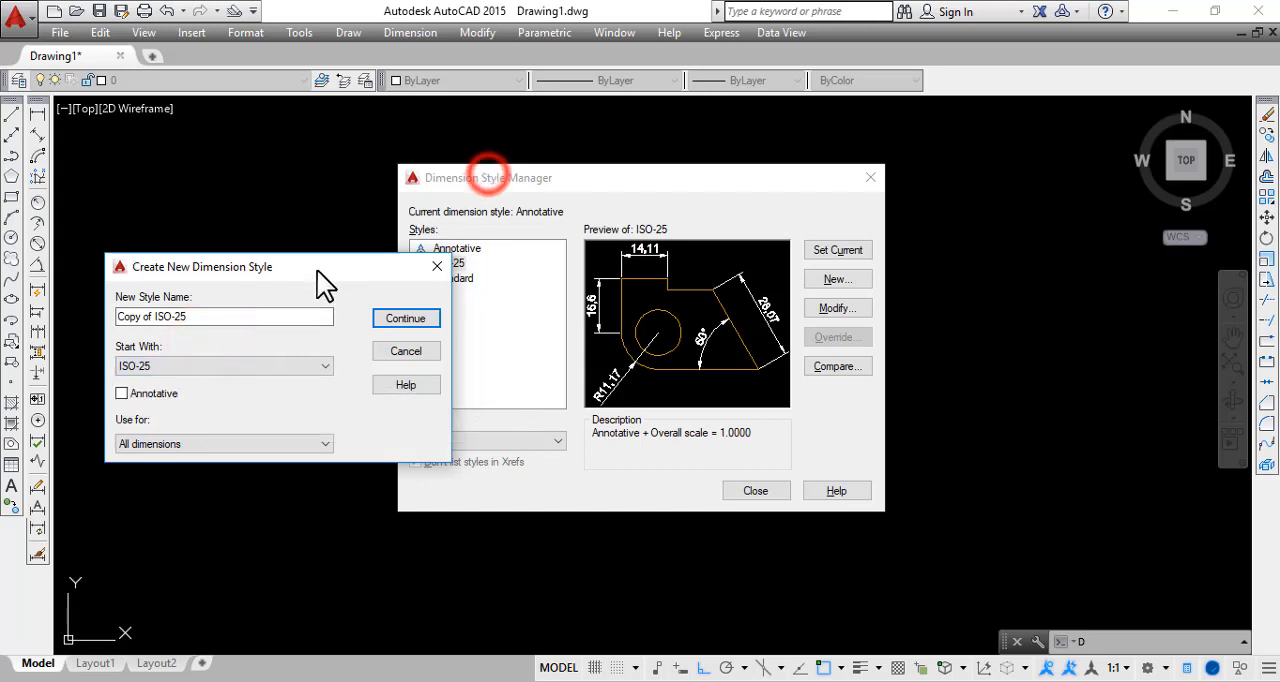
# Replace the proposed name of the new dimension style with Dimensi
pyautogui.moveTo(317, 270); pyautogui.dragTo(267, 190)
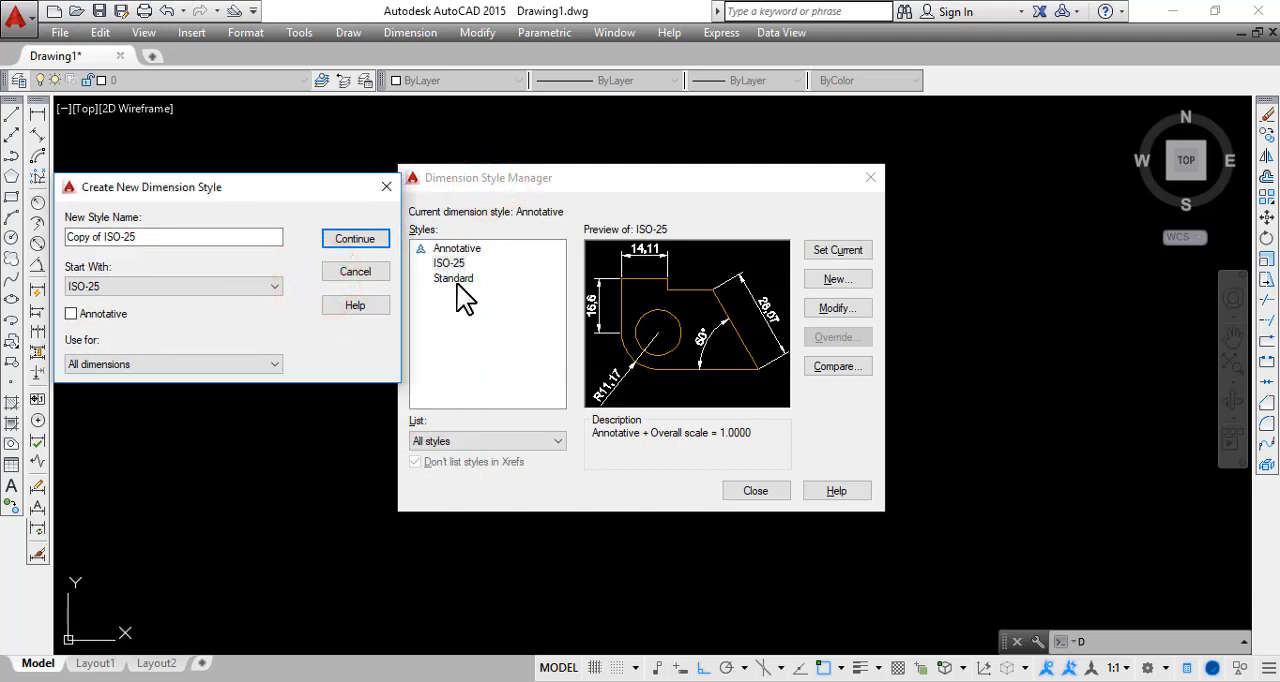
pyautogui.click(149, 241)
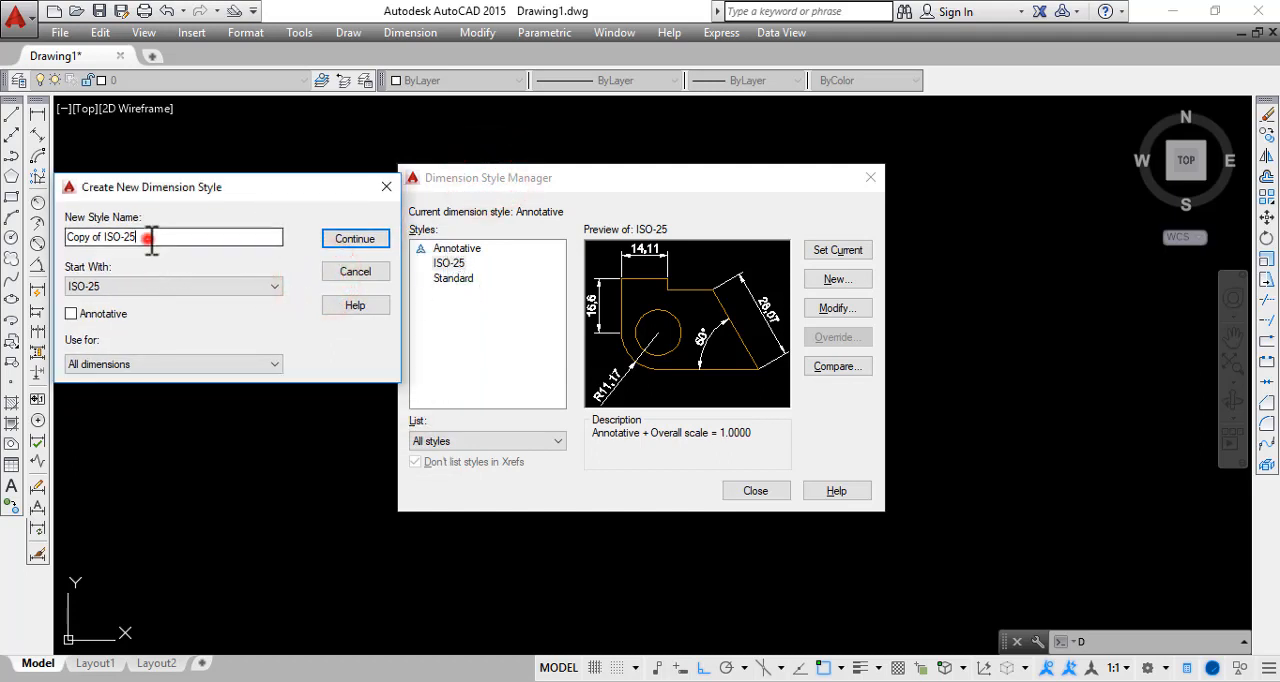
pyautogui.moveTo(182, 243); pyautogui.dragTo(5, 247)
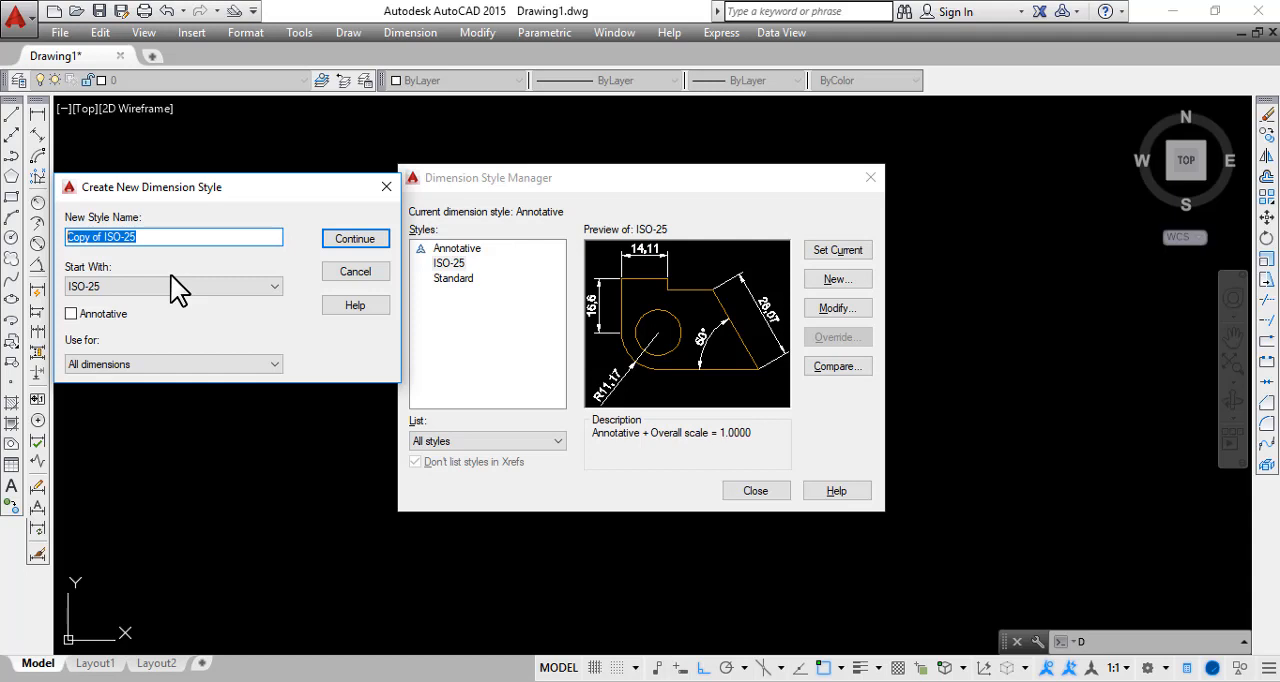
pyautogui.write('Dimen')
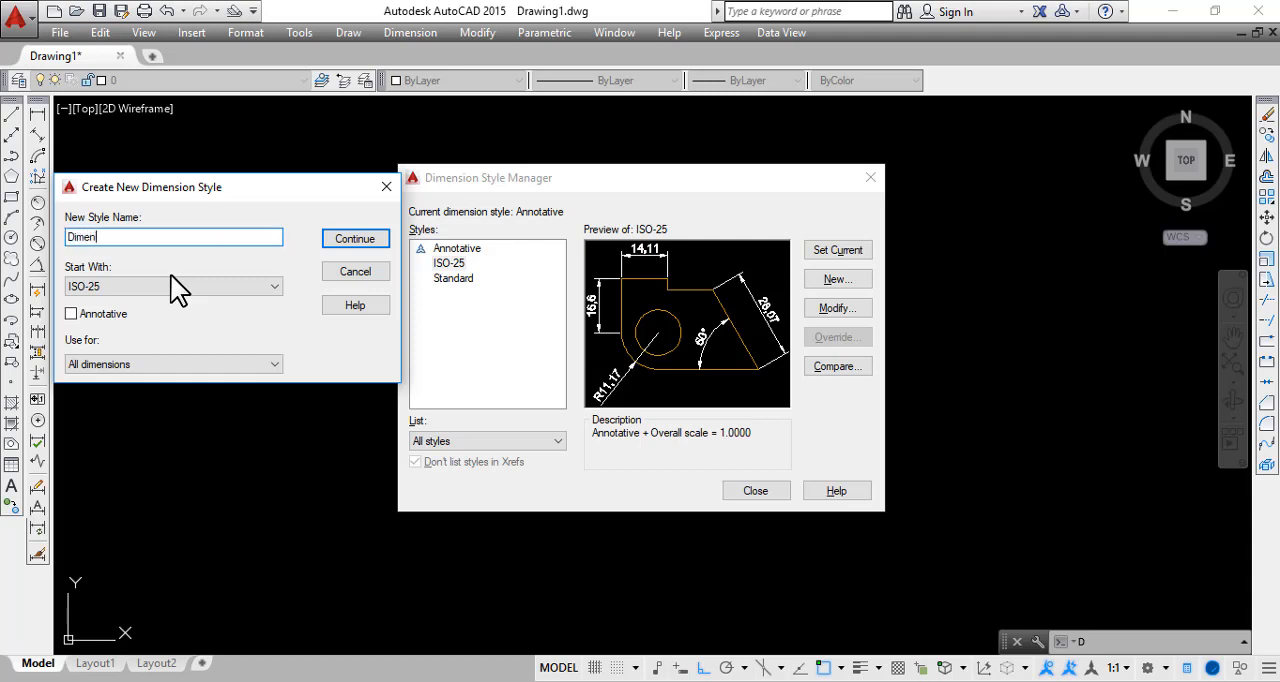
pyautogui.write('isi')
# Base the new dimension style on the Annotative style instead of ISO-25
pyautogui.click(138, 286)
pyautogui.click(138, 286)
pyautogui.click(138, 286)
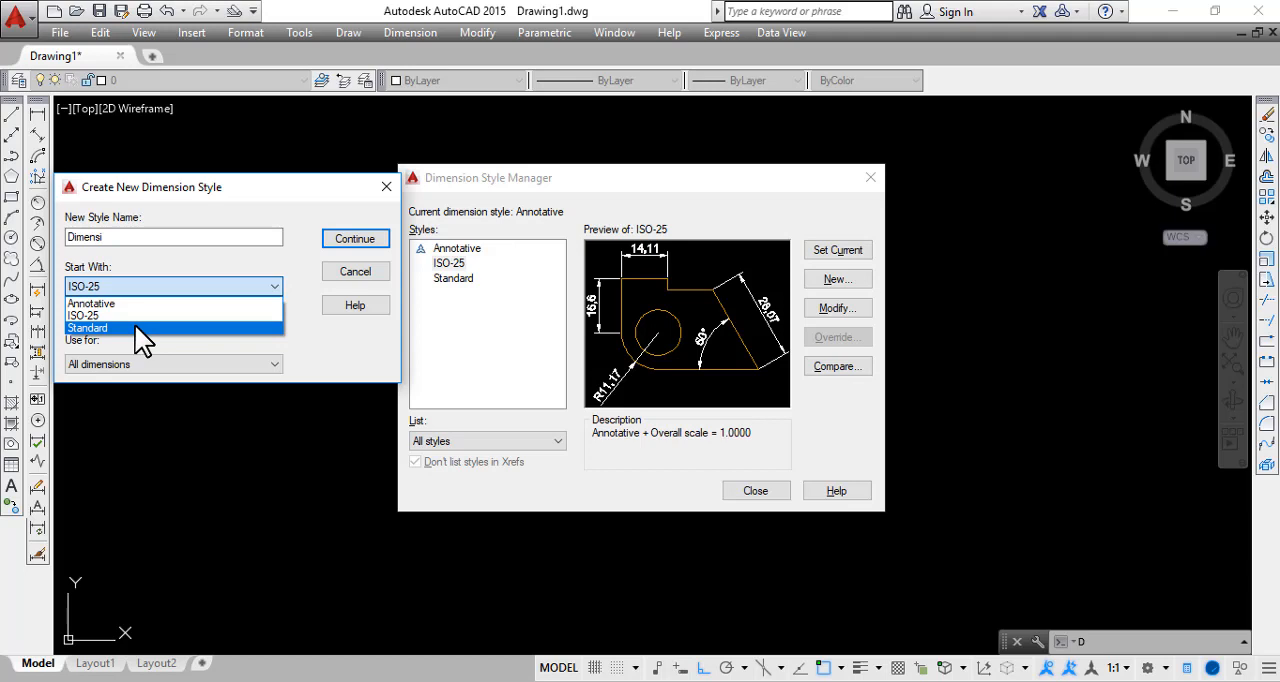
pyautogui.click(183, 256)
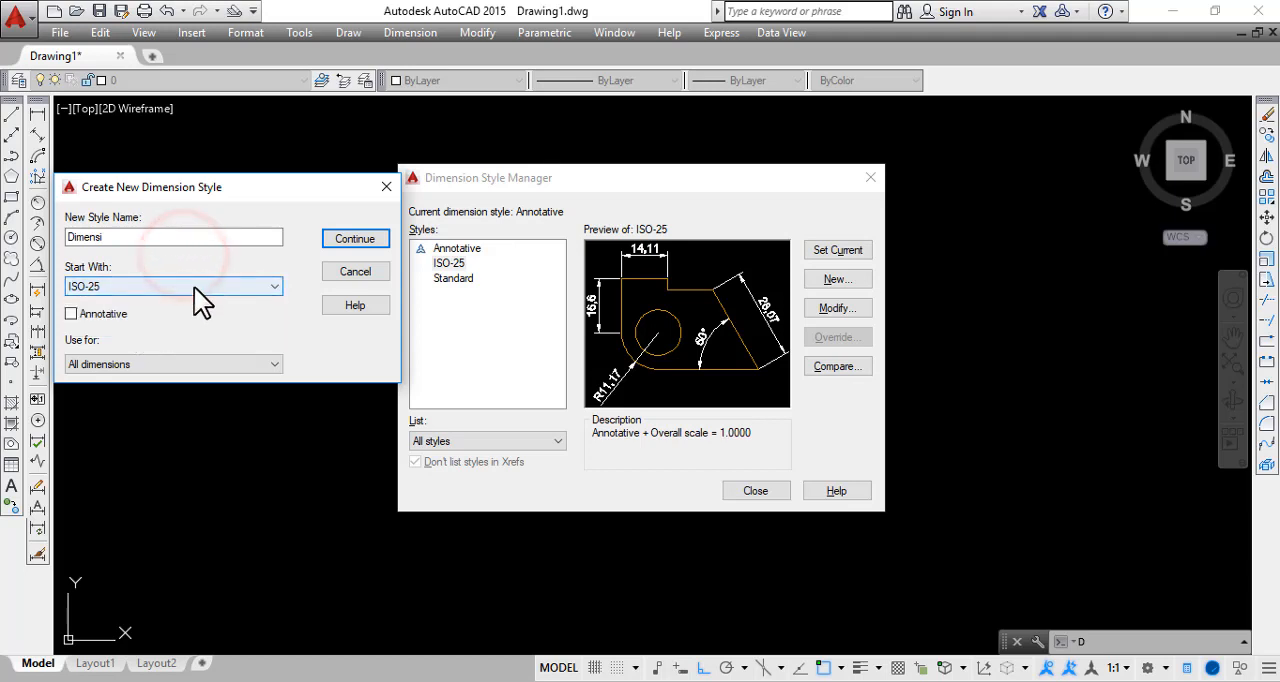
pyautogui.click(194, 287)
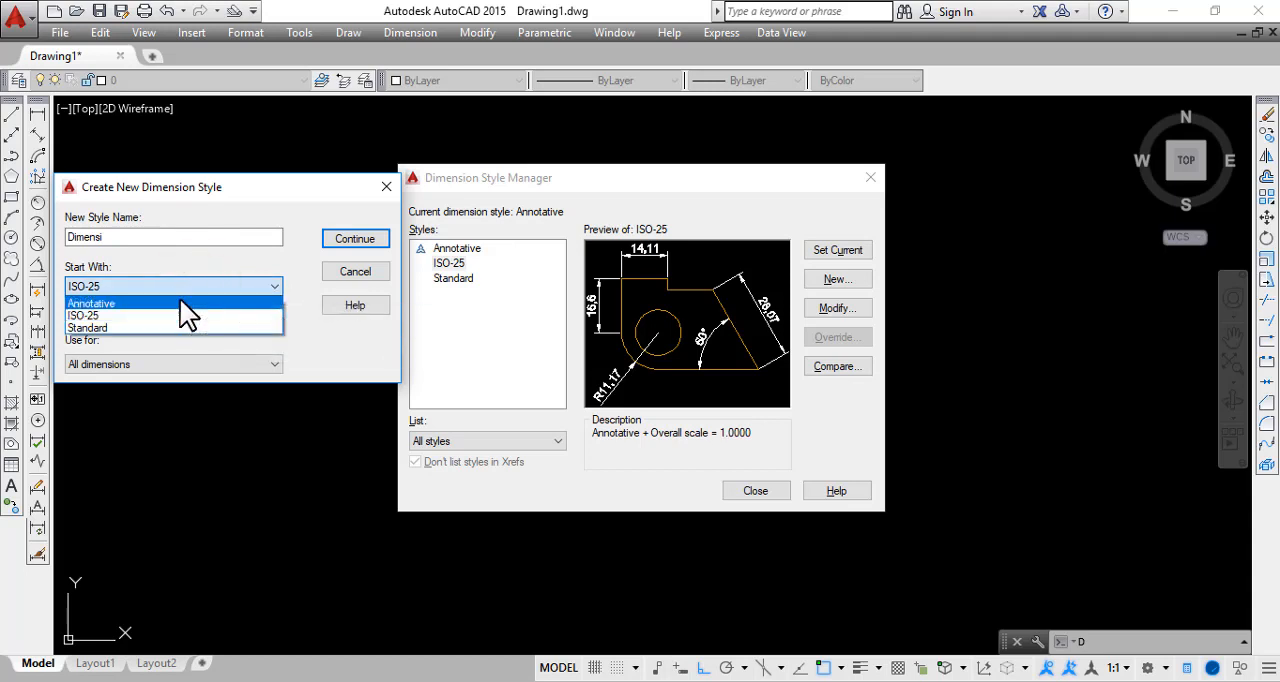
pyautogui.click(180, 300)
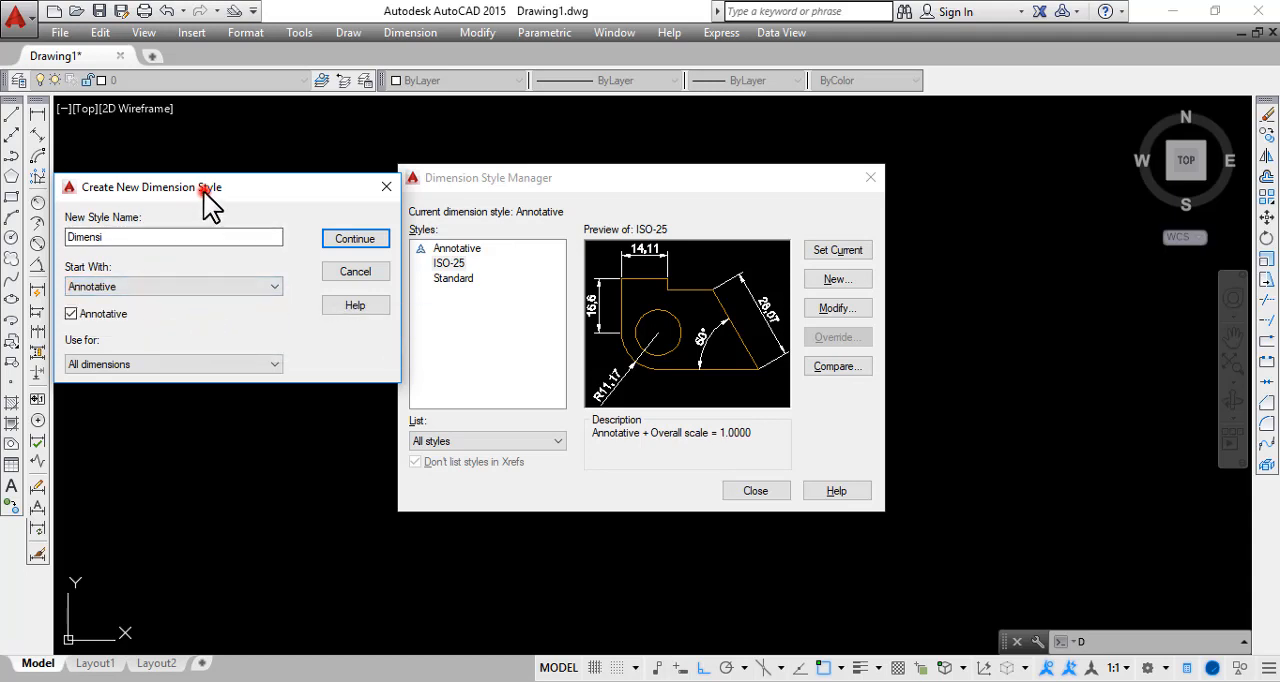
pyautogui.moveTo(204, 192)
pyautogui.mouseDown()
pyautogui.moveTo(176, 191)
pyautogui.moveTo(244, 222)
pyautogui.mouseUp()
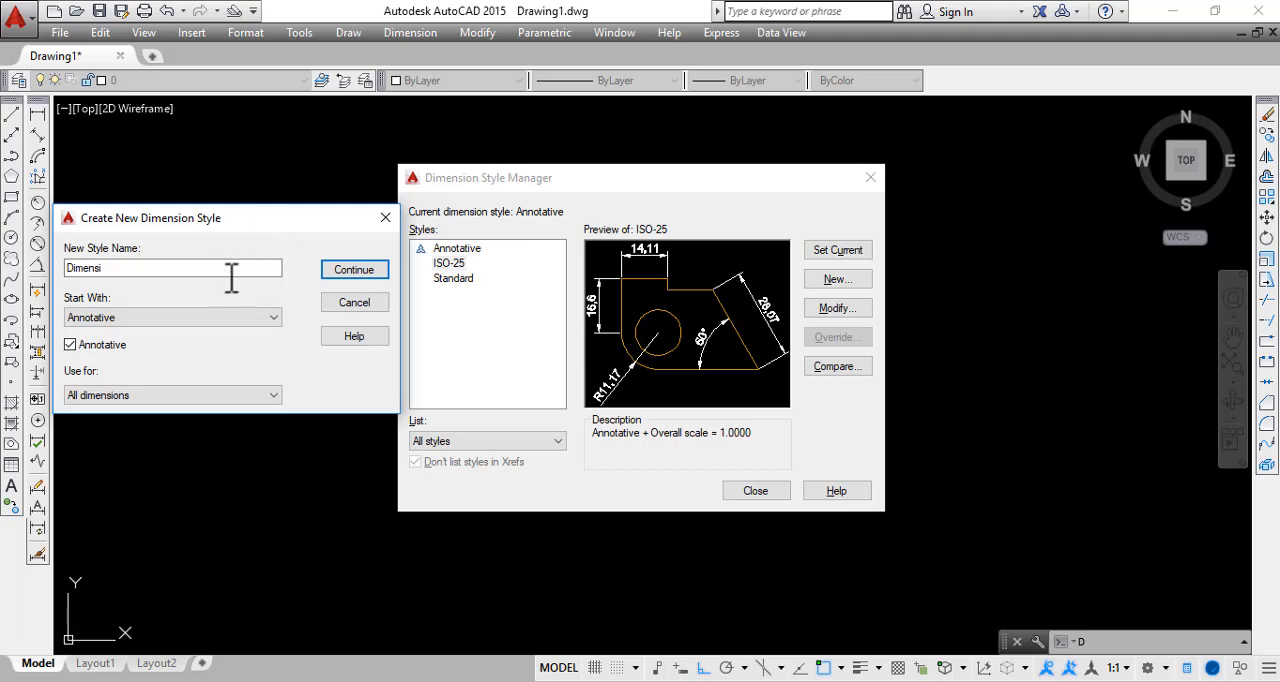
# Keep the new style applicable to all dimensions and continue to its detailed settings
pyautogui.click(110, 268)
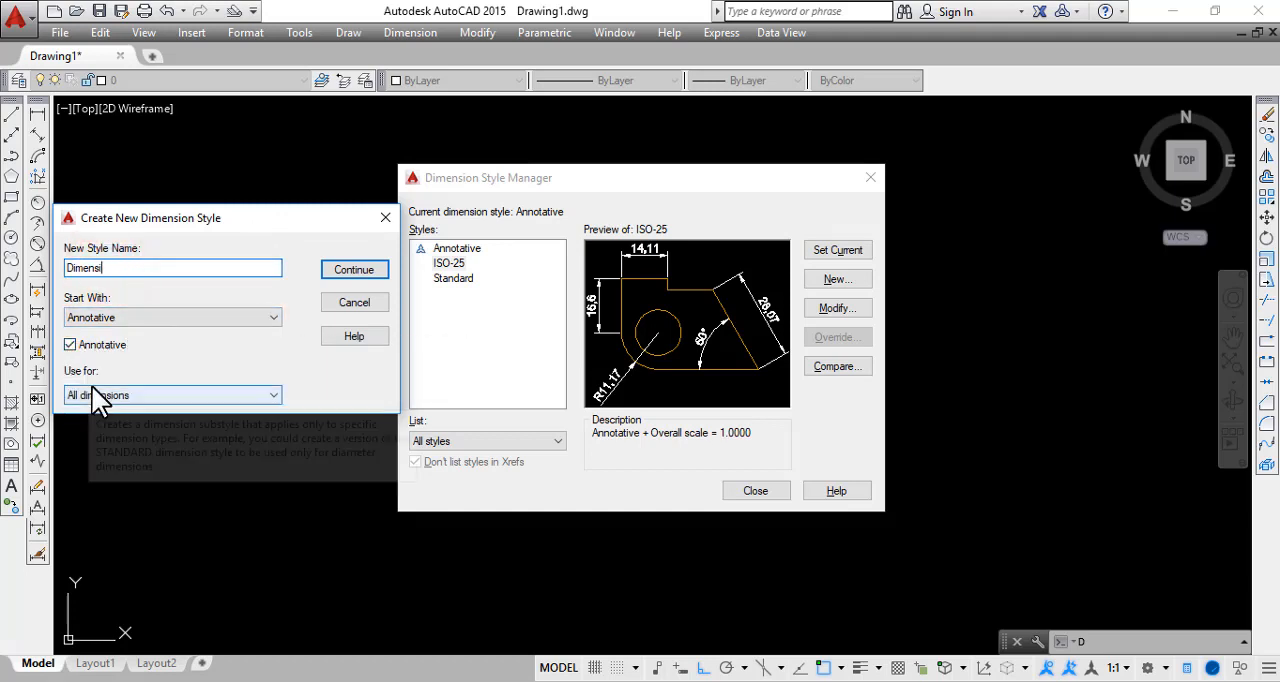
pyautogui.click(112, 397)
pyautogui.click(114, 398)
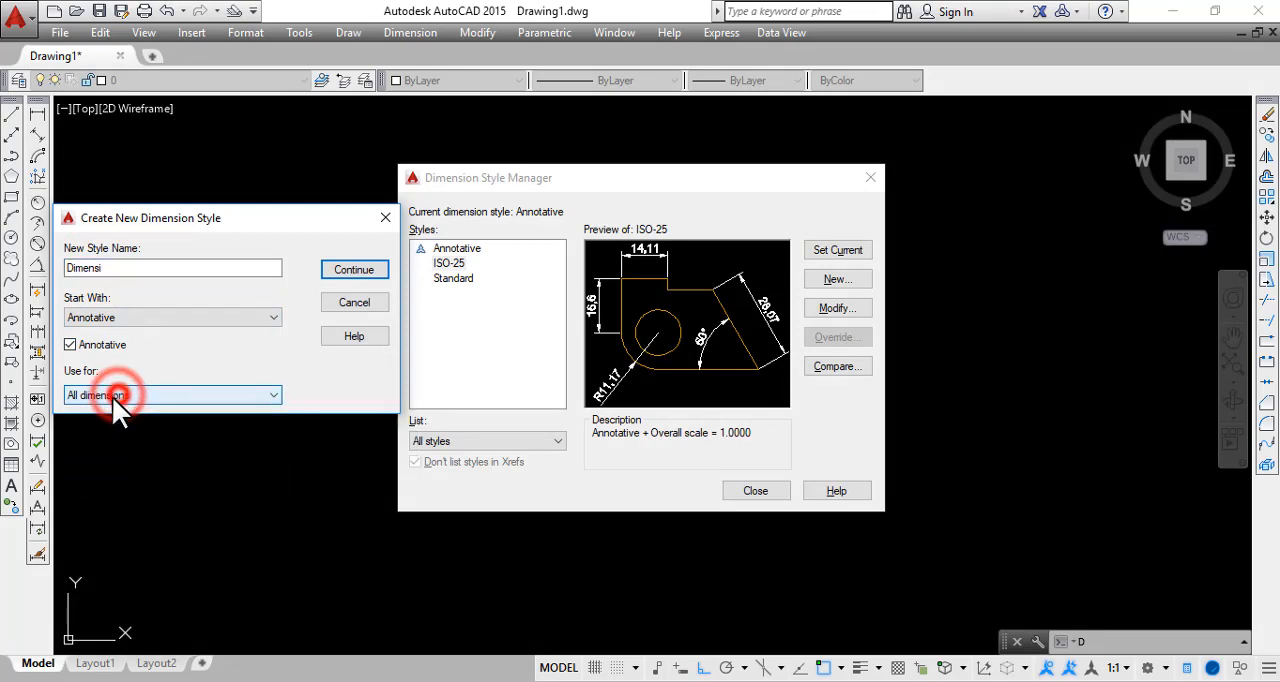
pyautogui.click(365, 271)
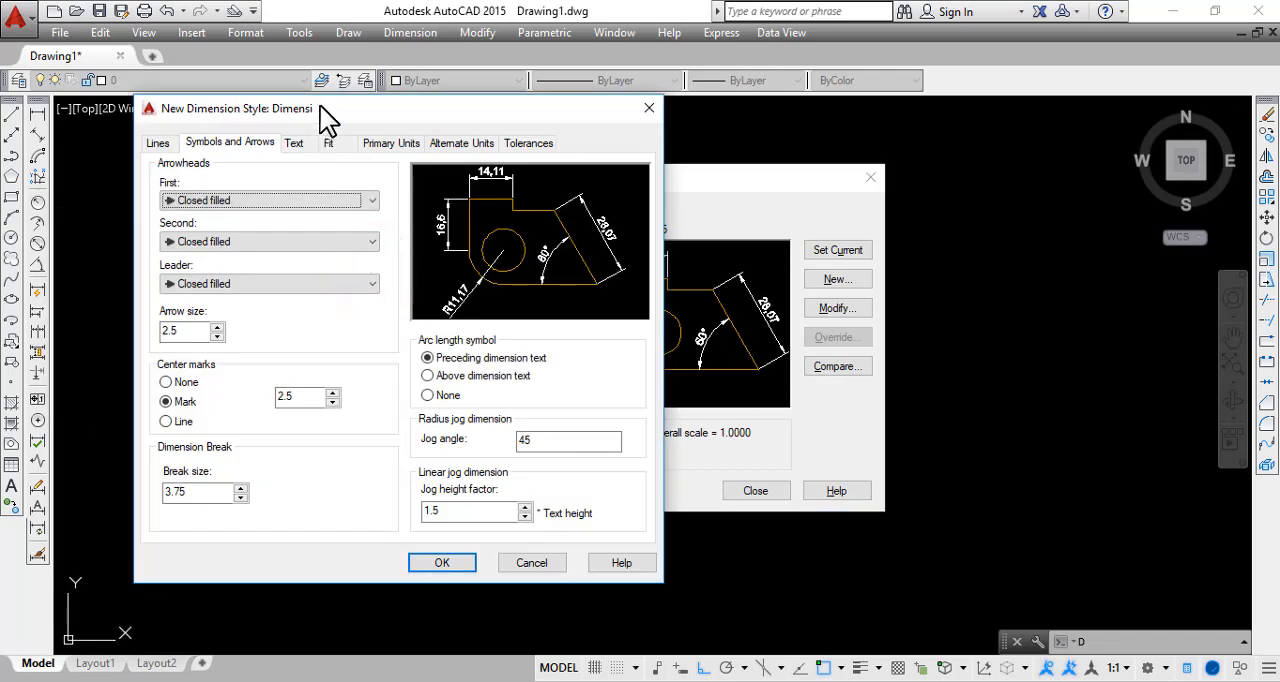
pyautogui.moveTo(320, 106)
pyautogui.mouseDown()
pyautogui.moveTo(312, 155)
pyautogui.moveTo(304, 118)
pyautogui.mouseUp()
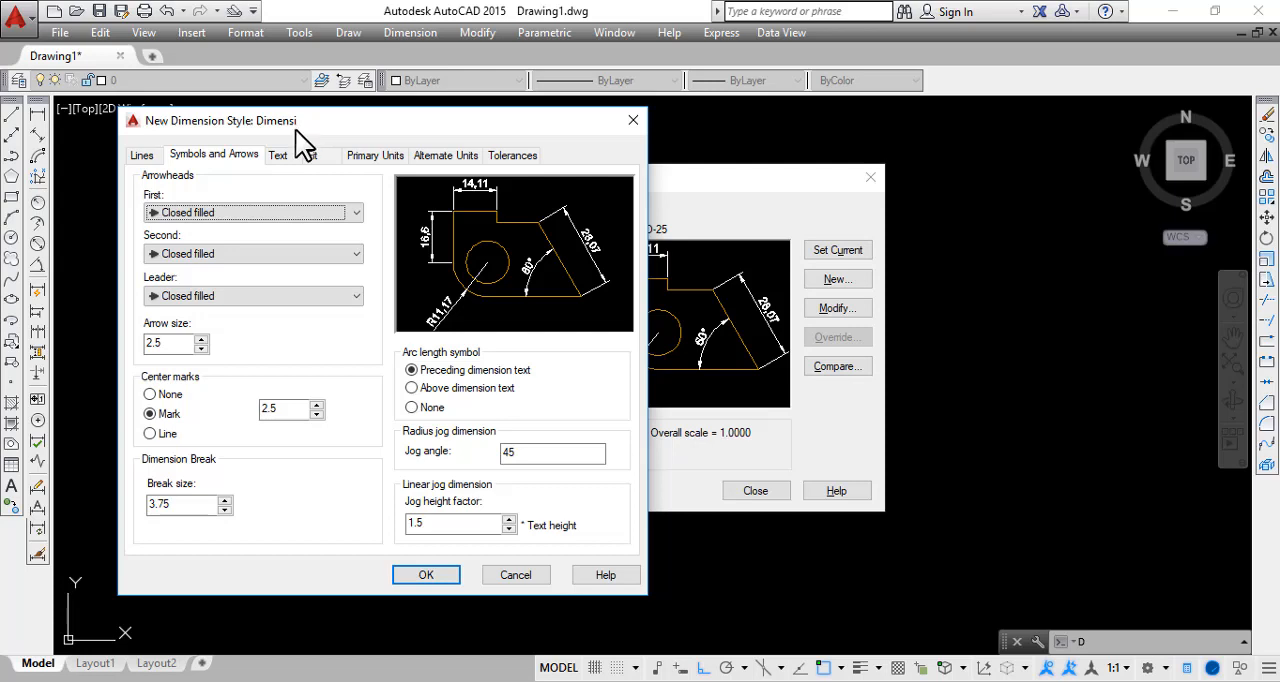
# Set the color of the style's dimension lines to ByLayer
pyautogui.click(143, 156)
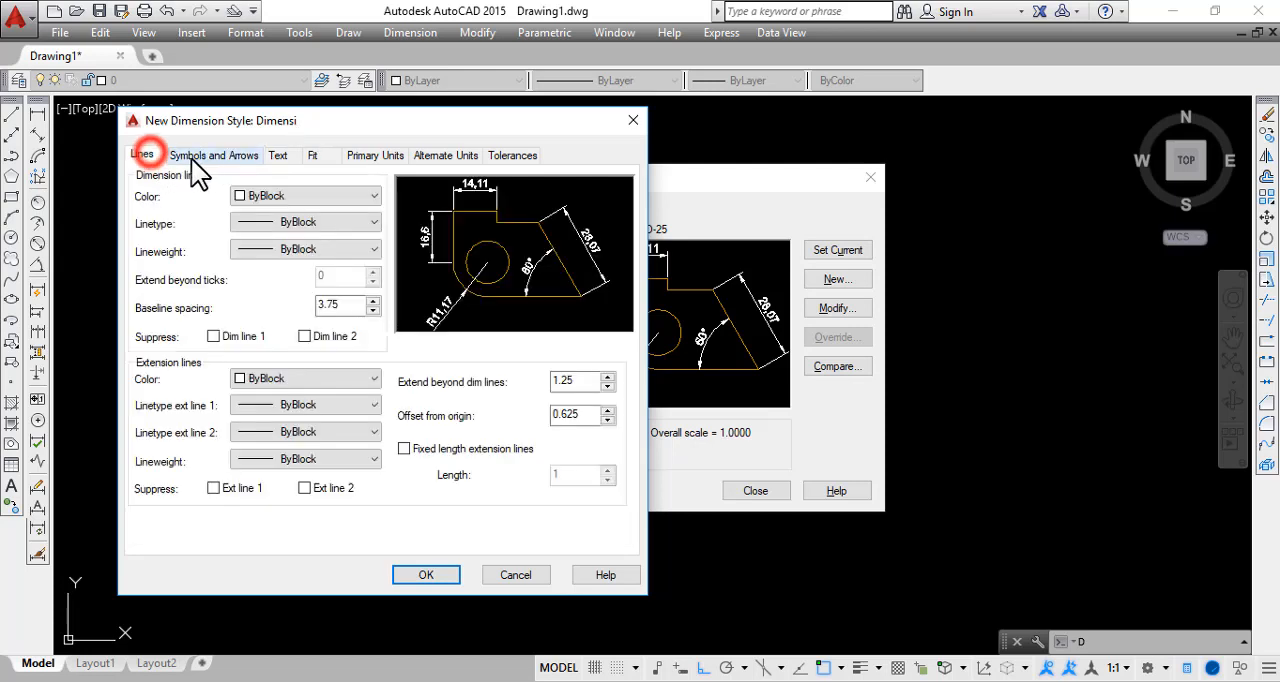
pyautogui.click(200, 158)
pyautogui.click(141, 157)
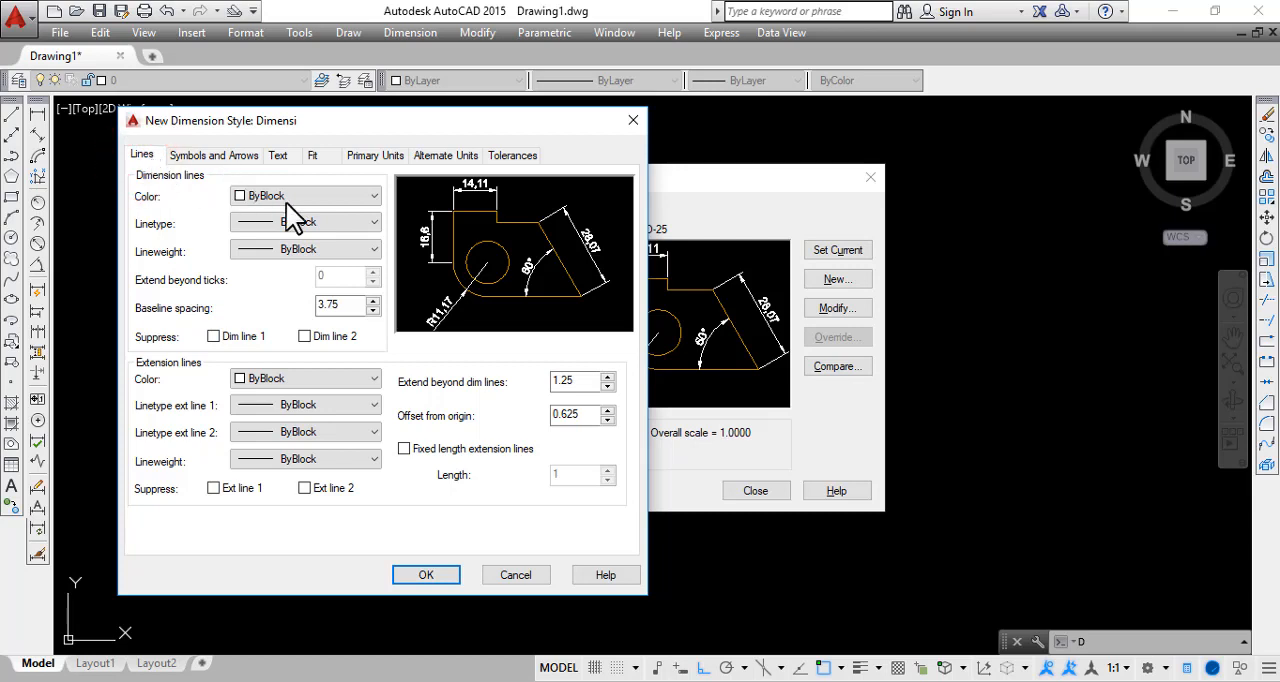
pyautogui.click(188, 236)
pyautogui.click(282, 196)
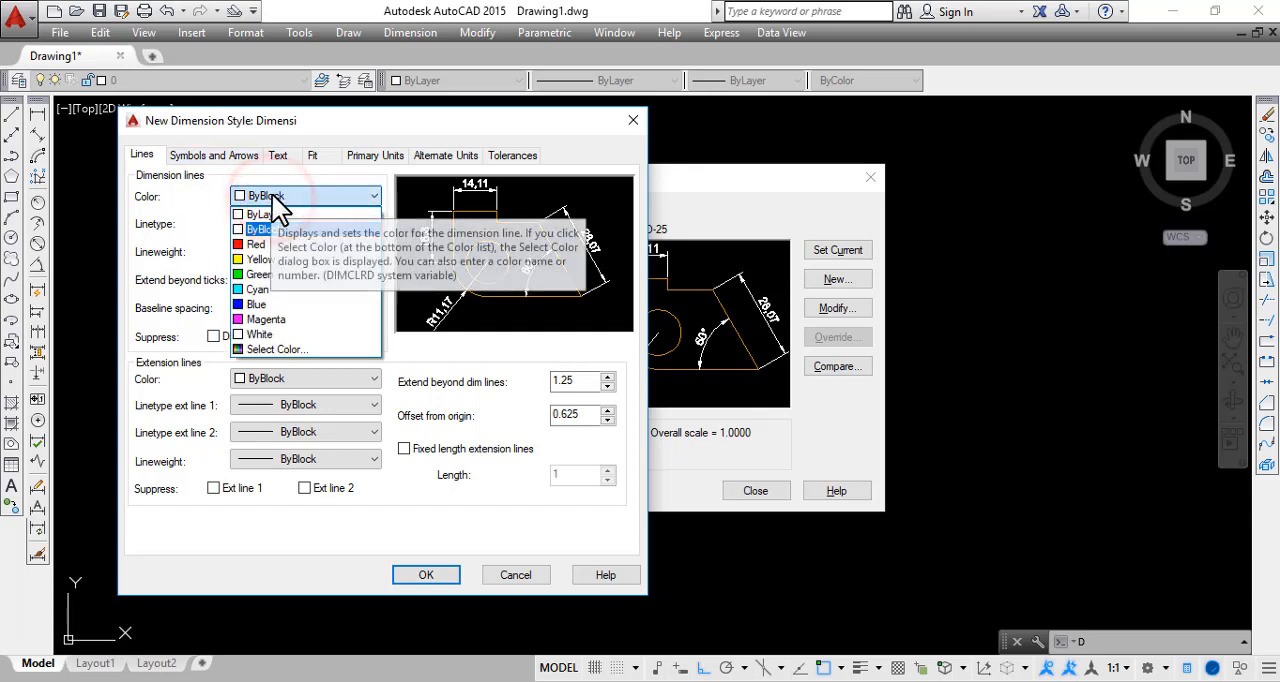
pyautogui.click(216, 198)
pyautogui.click(323, 195)
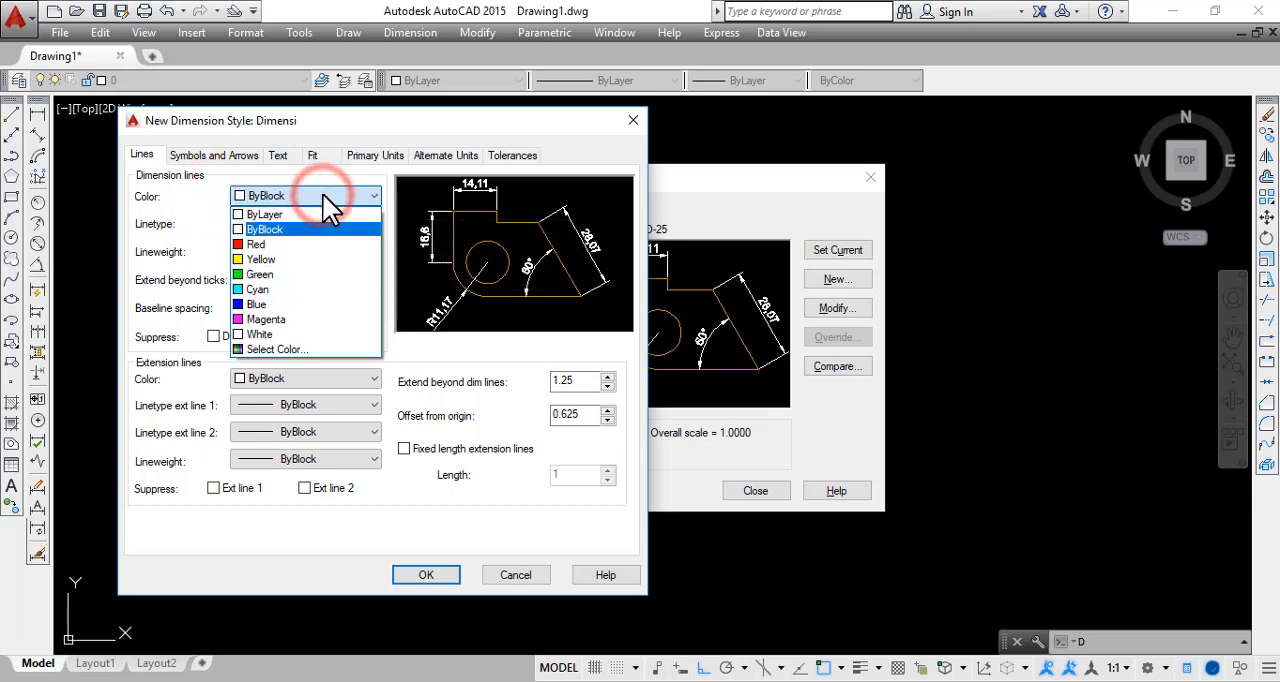
pyautogui.click(320, 214)
# Set both the linetype and the lineweight of the dimension lines to ByLayer
pyautogui.click(300, 224)
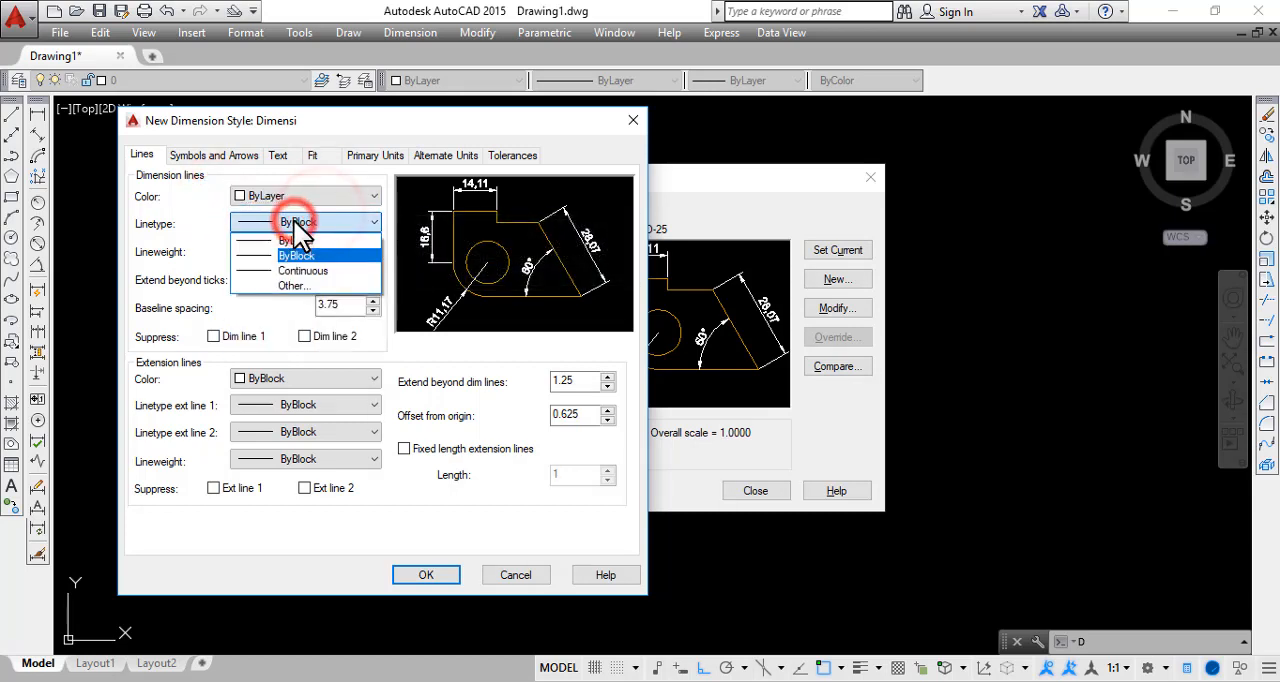
pyautogui.click(294, 240)
pyautogui.click(292, 245)
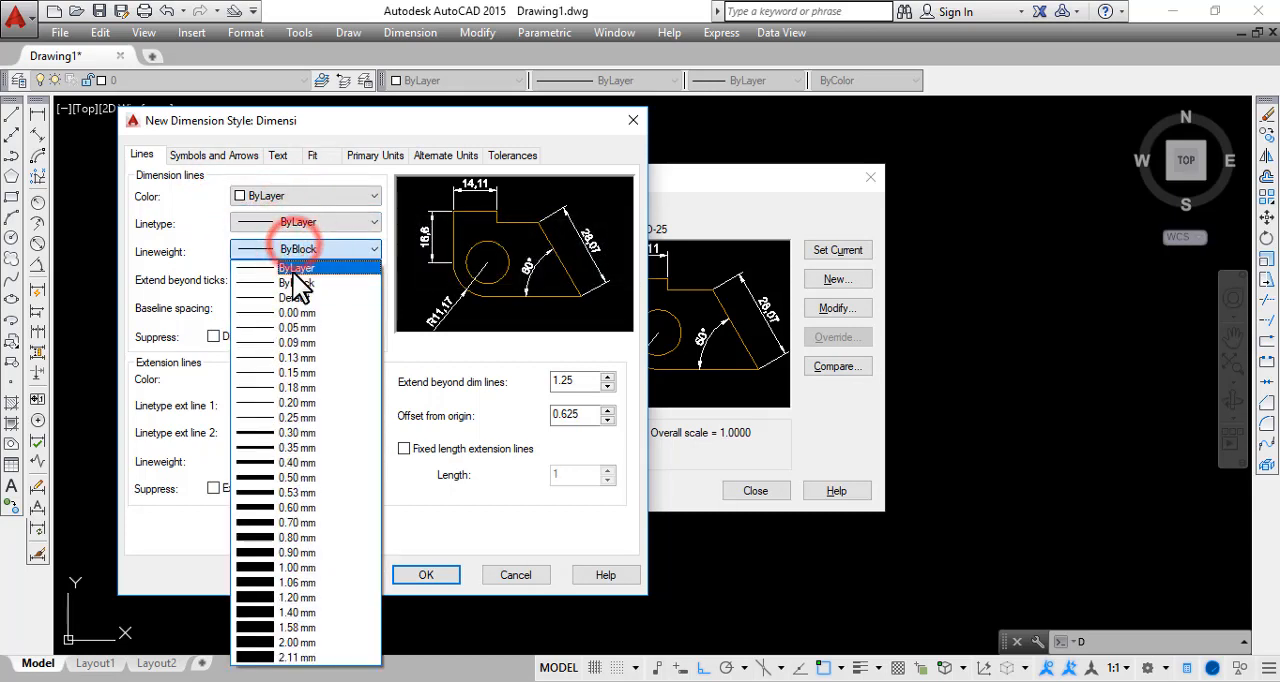
pyautogui.click(293, 273)
pyautogui.click(190, 231)
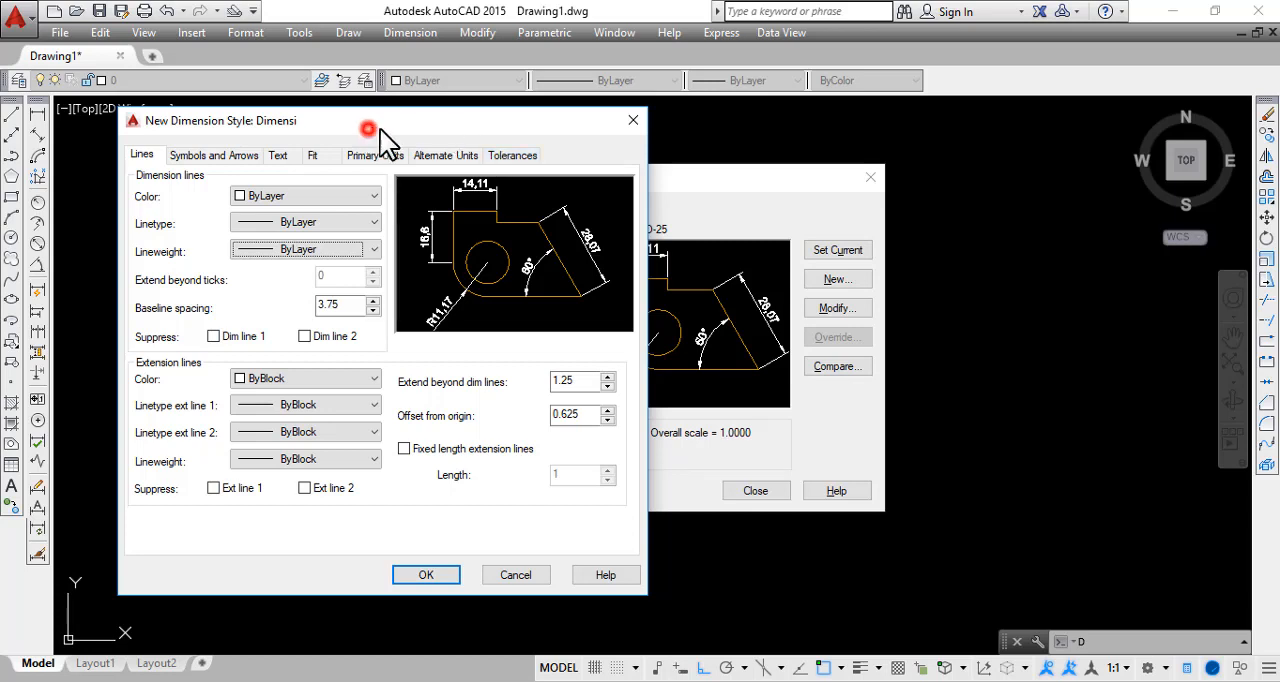
# Examine the first and second arrowhead options in the style's symbols and arrows settings, leaving both at Closed filled
pyautogui.moveTo(383, 125); pyautogui.dragTo(460, 153)
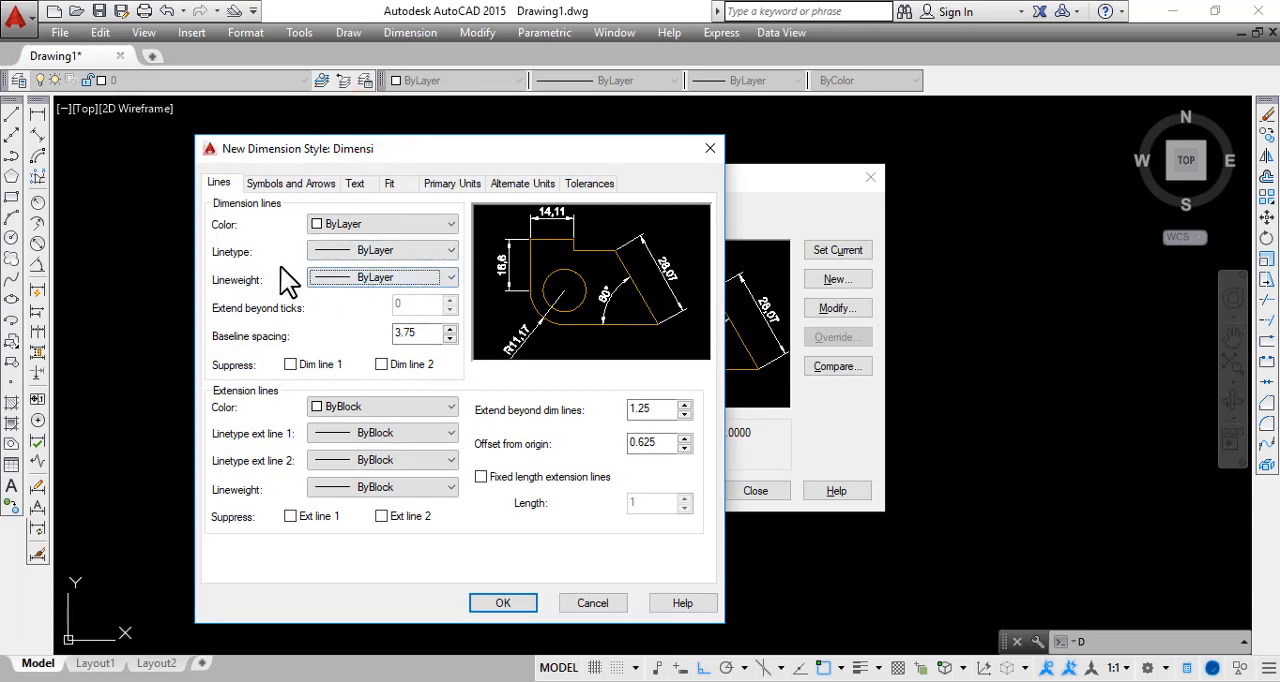
pyautogui.moveTo(329, 156); pyautogui.dragTo(309, 154)
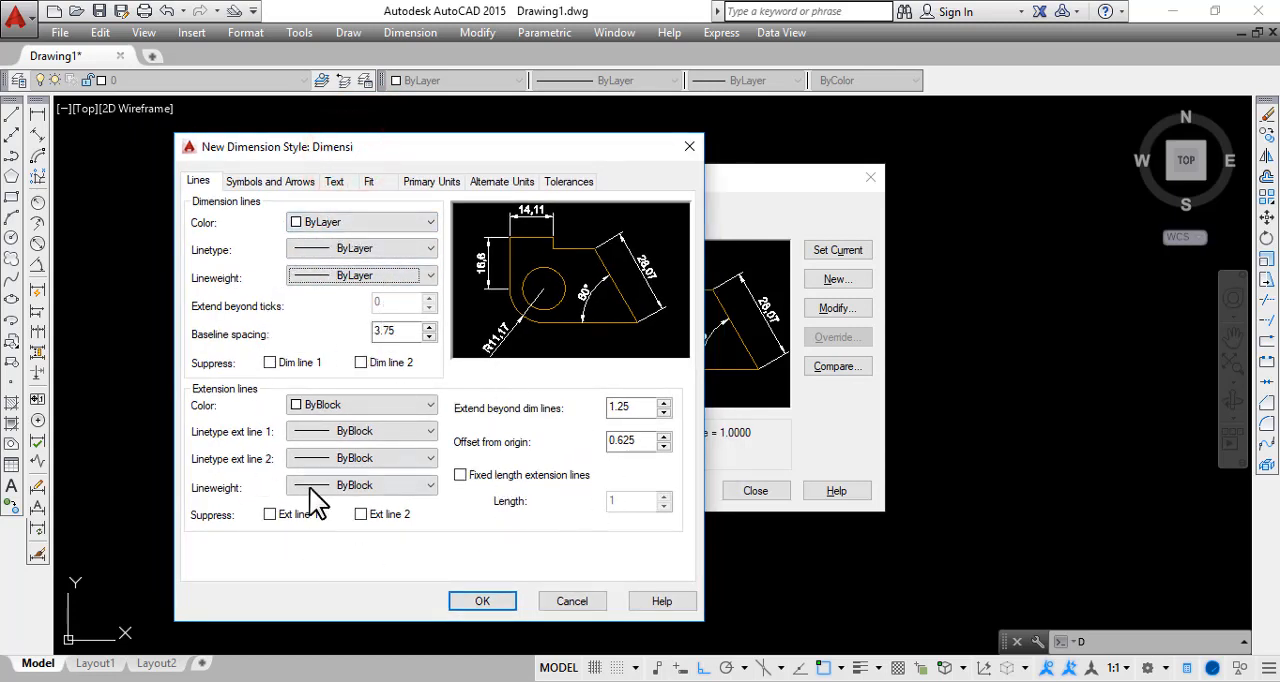
pyautogui.click(282, 182)
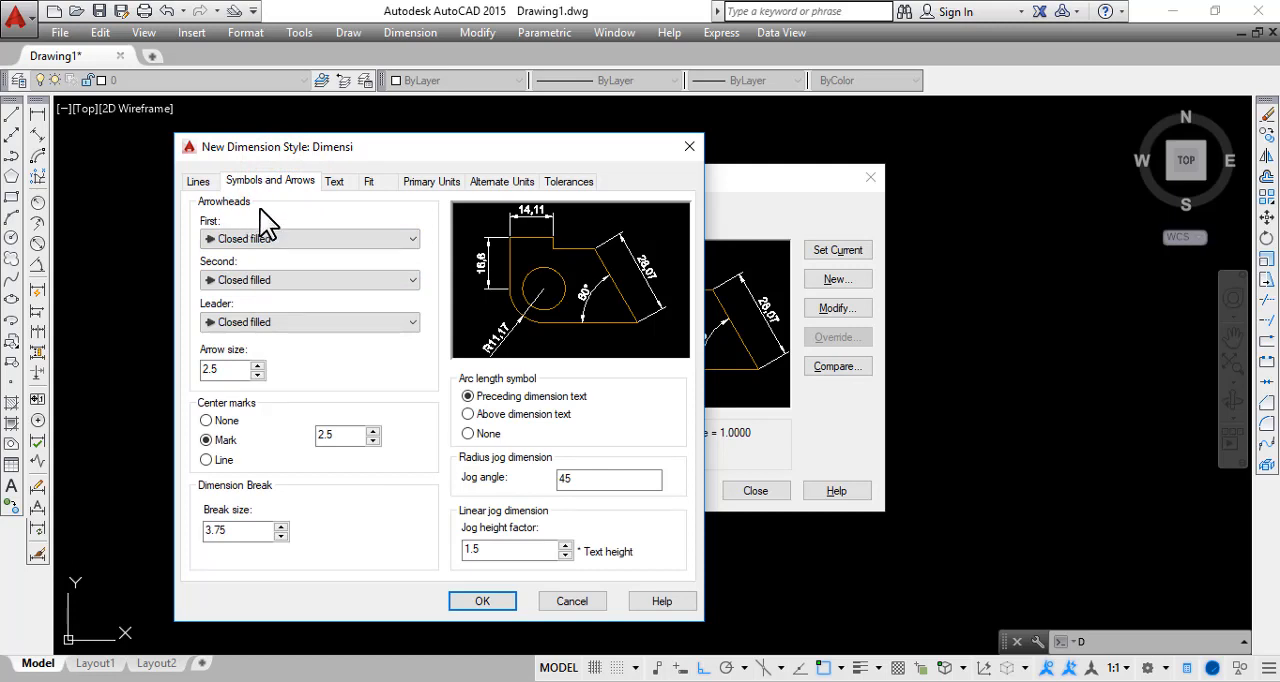
pyautogui.click(258, 238)
pyautogui.click(259, 244)
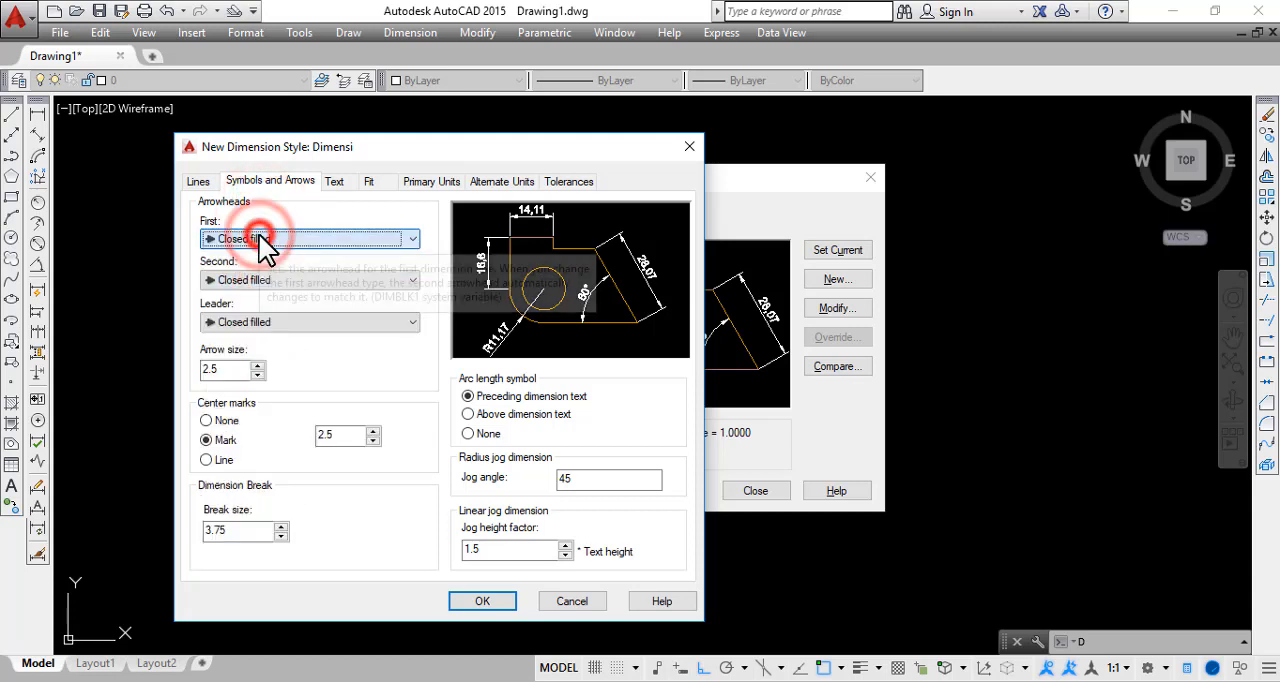
pyautogui.click(258, 238)
pyautogui.click(258, 240)
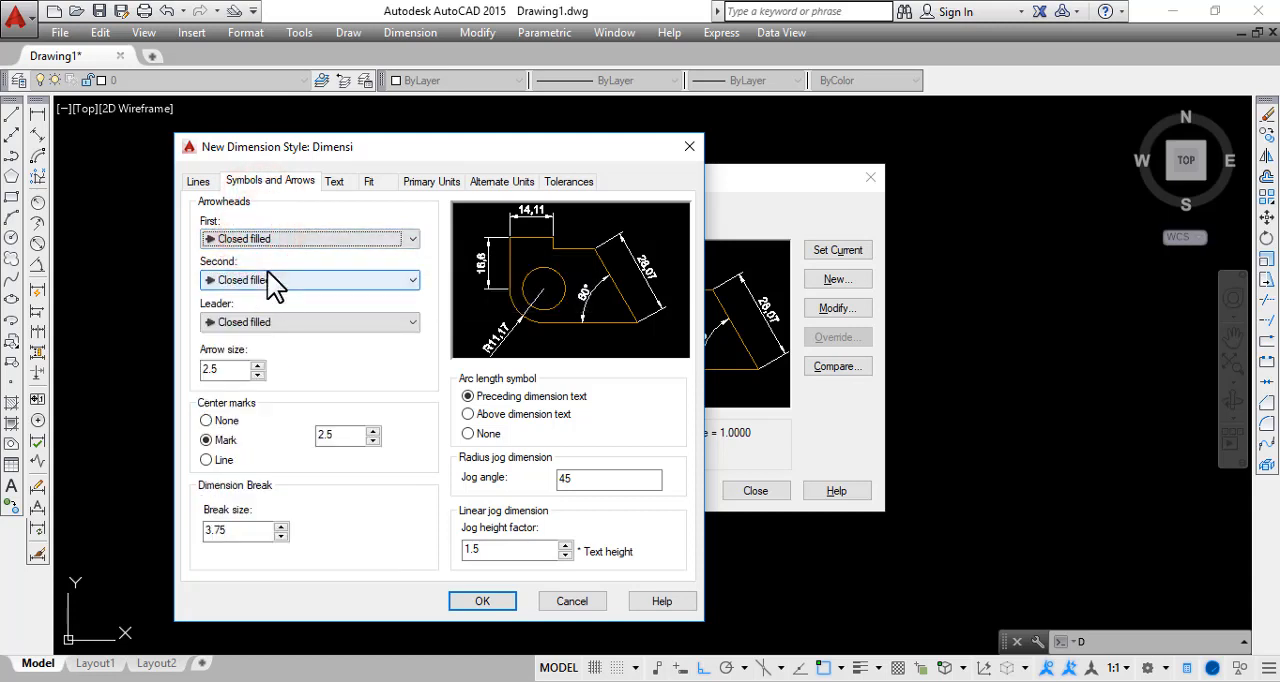
pyautogui.click(267, 280)
pyautogui.click(269, 280)
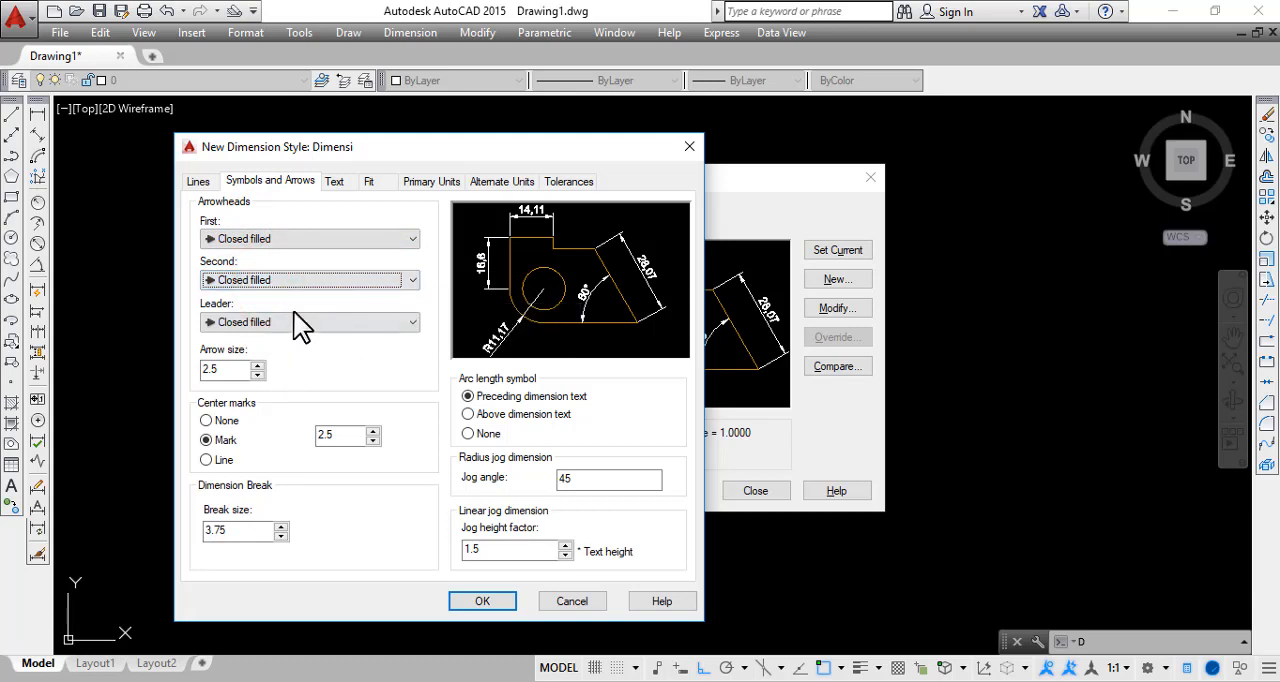
# Set the first, second and leader arrowheads to Architectural tick, keeping the arrow size at 2.5
pyautogui.click(303, 238)
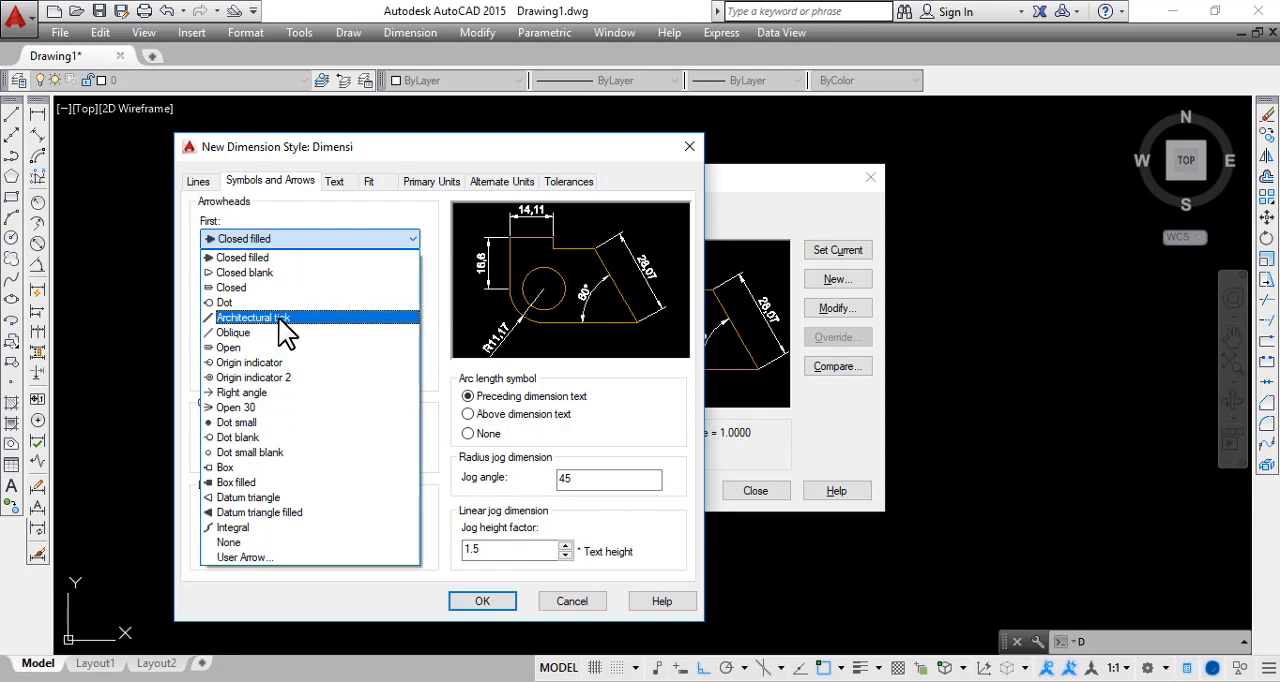
pyautogui.click(281, 317)
pyautogui.click(280, 278)
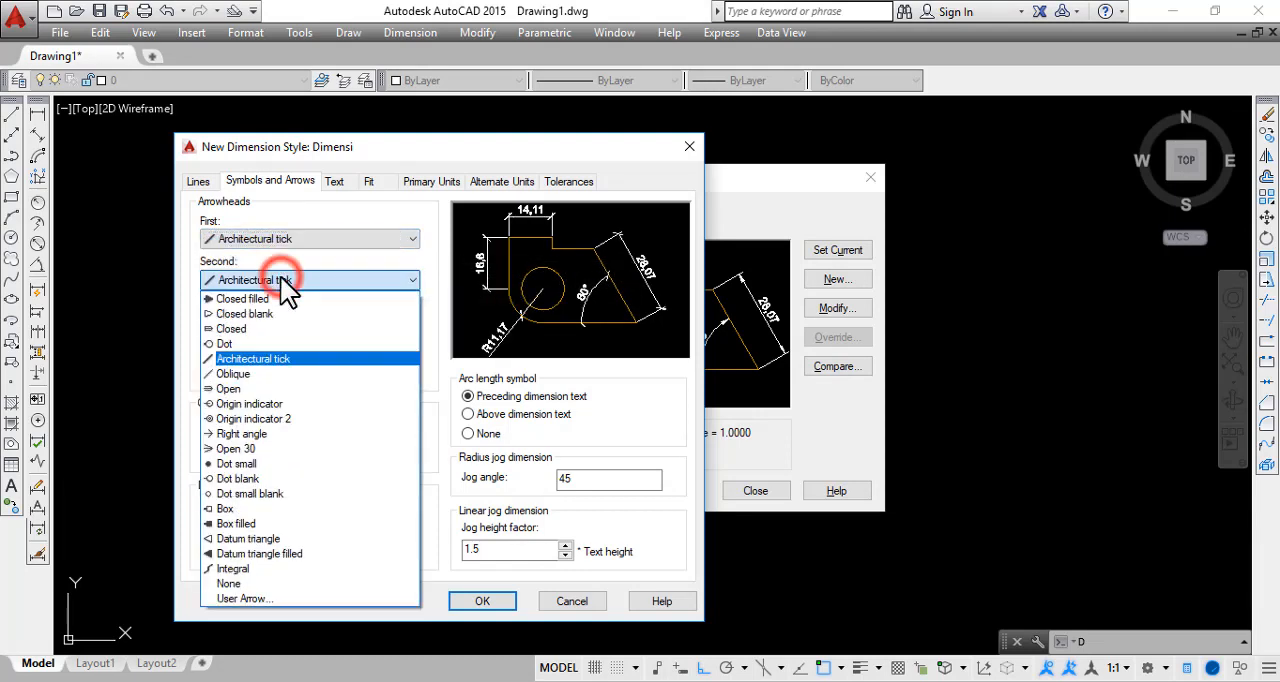
pyautogui.click(280, 278)
pyautogui.click(284, 321)
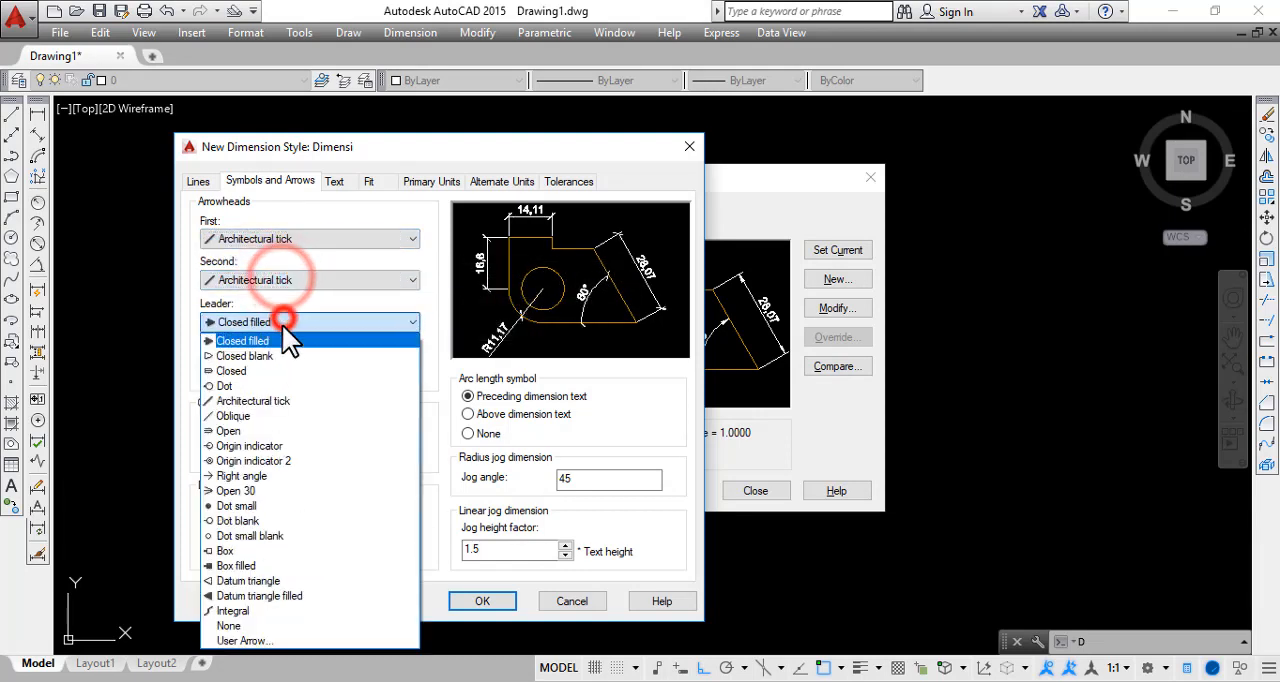
pyautogui.click(268, 400)
pyautogui.moveTo(429, 150); pyautogui.dragTo(408, 165)
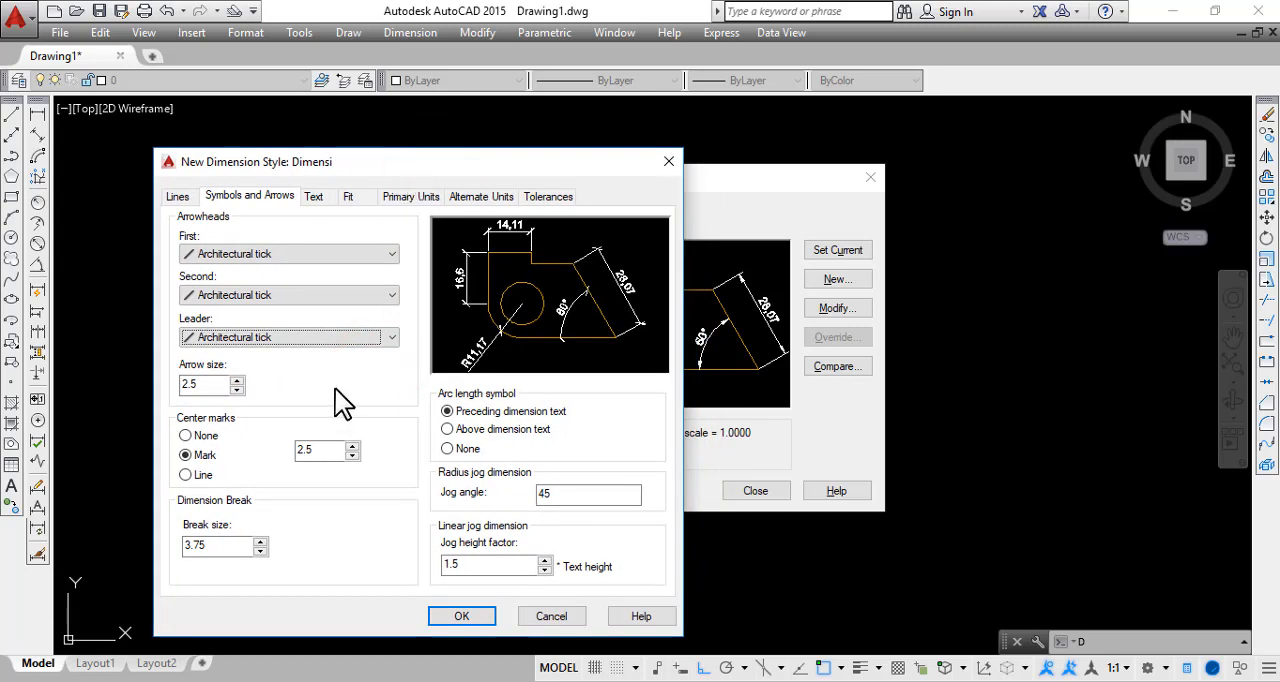
pyautogui.doubleClick(212, 386)
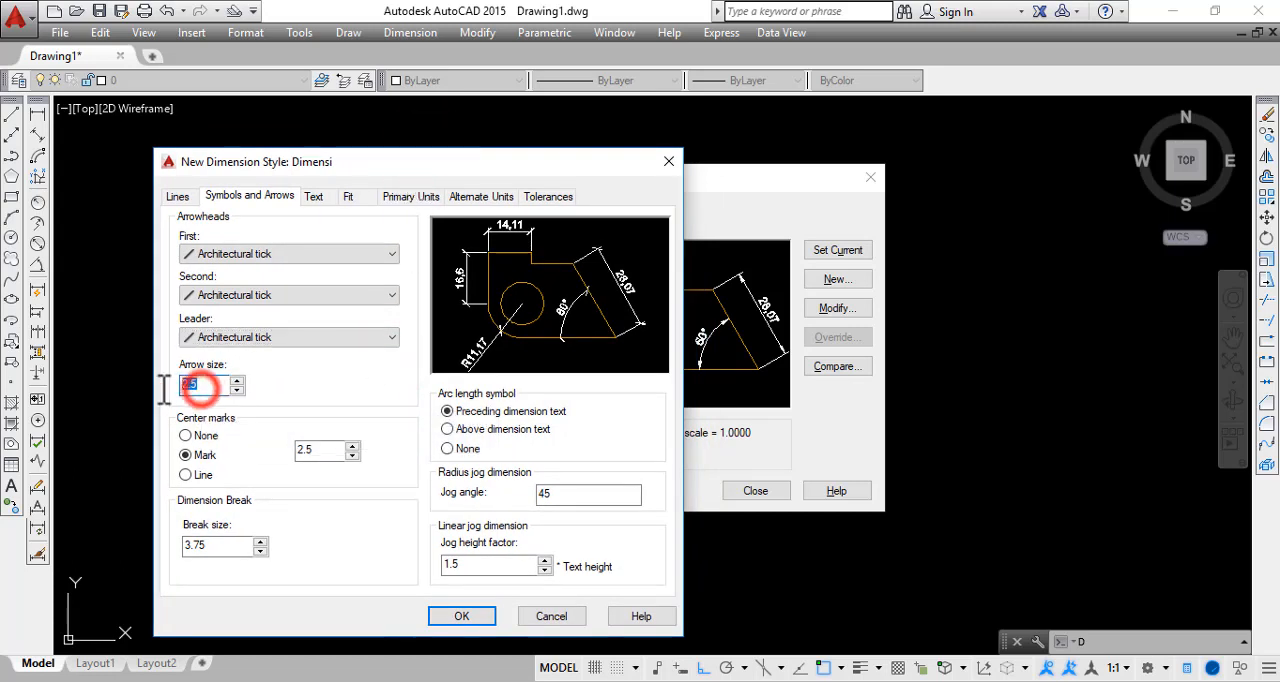
pyautogui.click(217, 389)
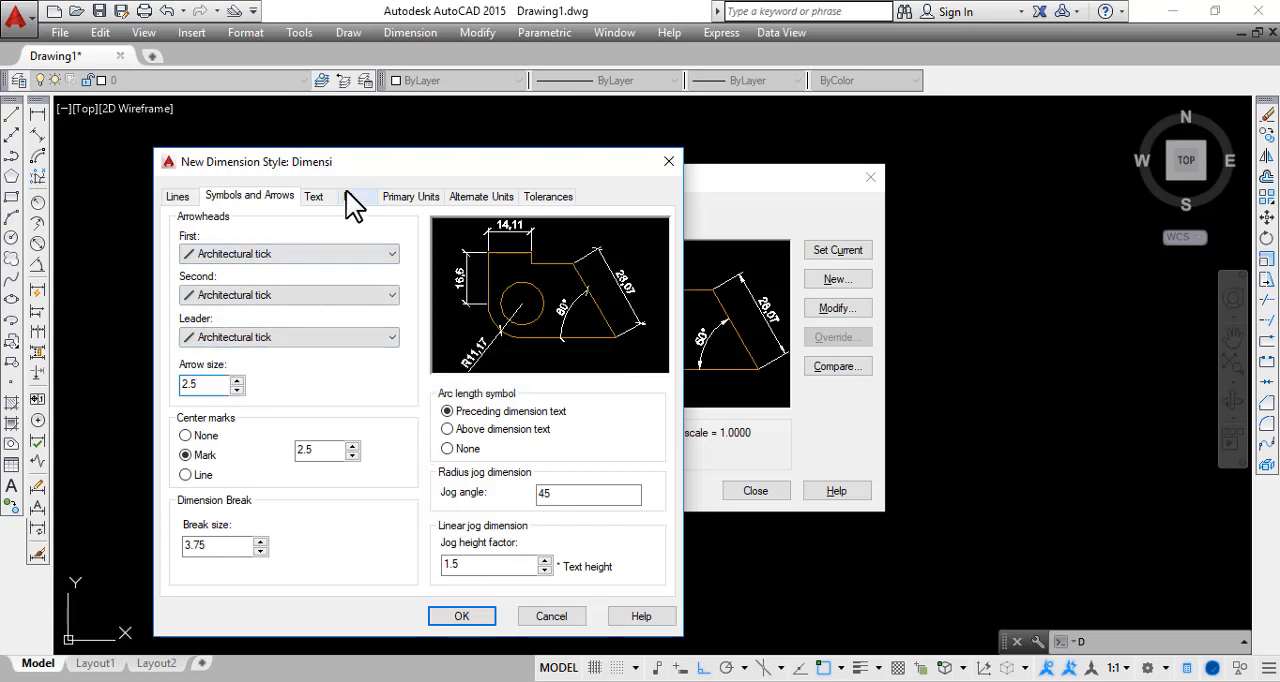
# Examine which text styles are available for the dimension text, leaving Standard selected
pyautogui.click(316, 197)
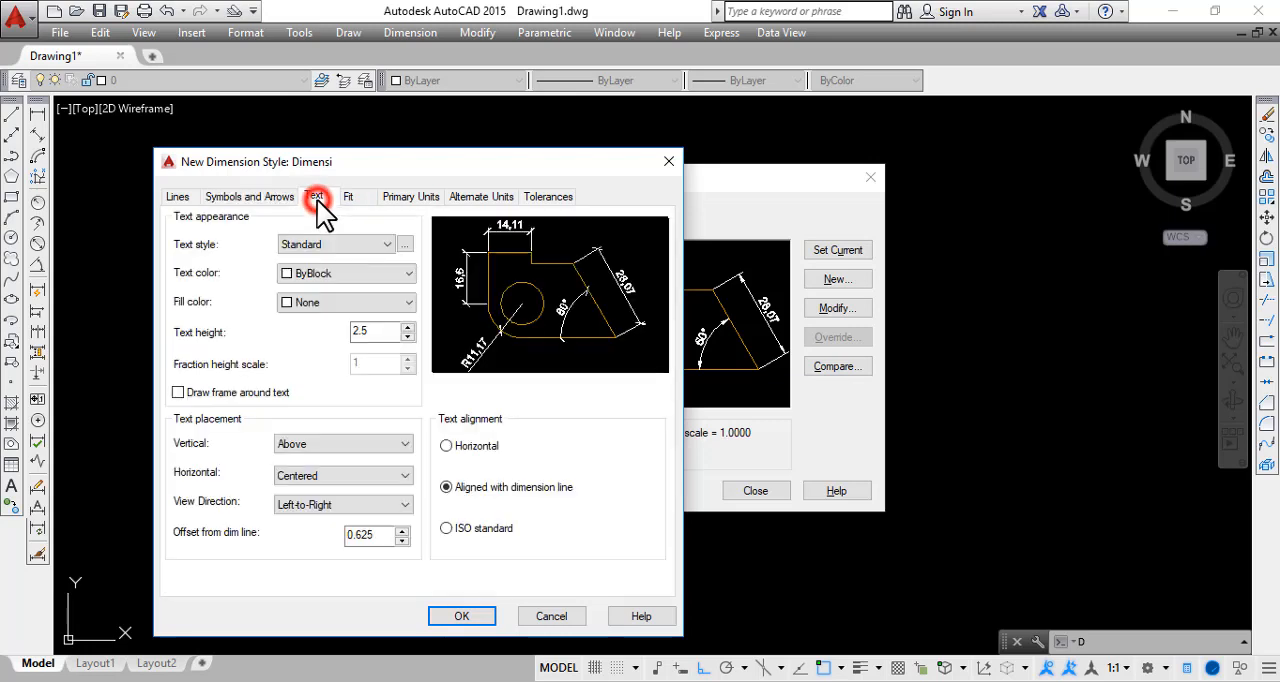
pyautogui.click(215, 257)
pyautogui.click(362, 246)
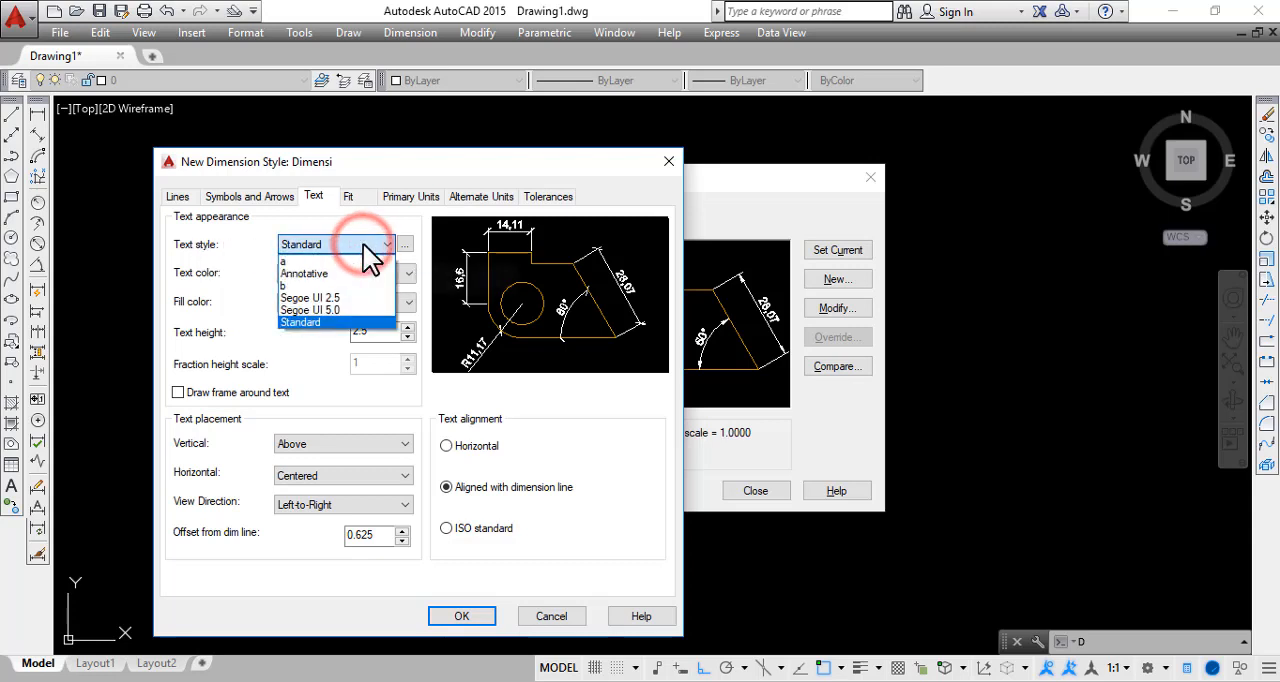
pyautogui.click(364, 244)
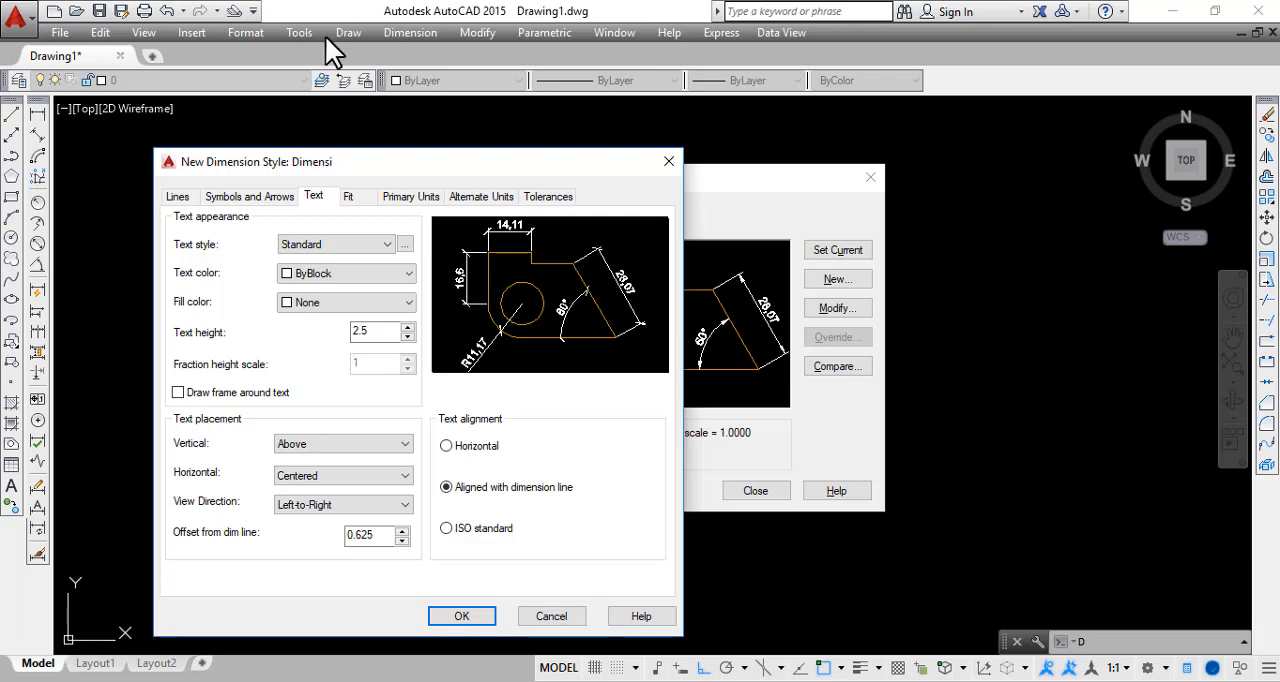
# Set the dimension text style to Segoe UI 2.5 and the text color to ByLayer
pyautogui.click(378, 242)
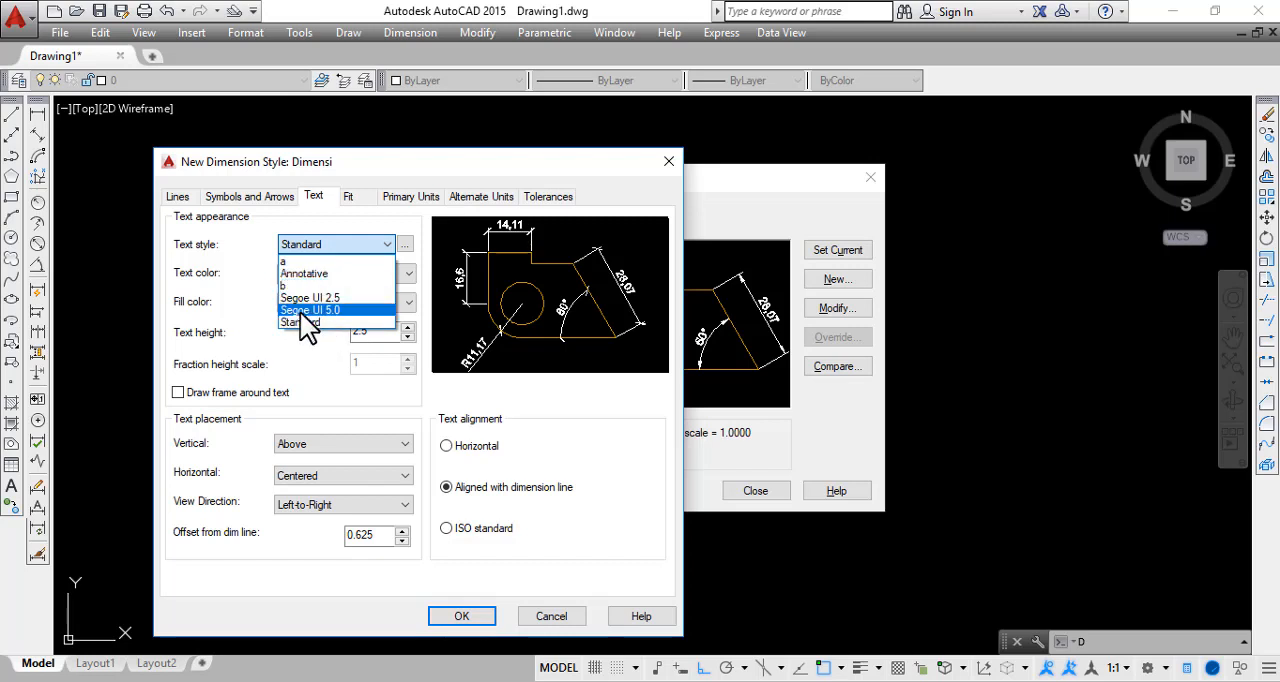
pyautogui.click(365, 297)
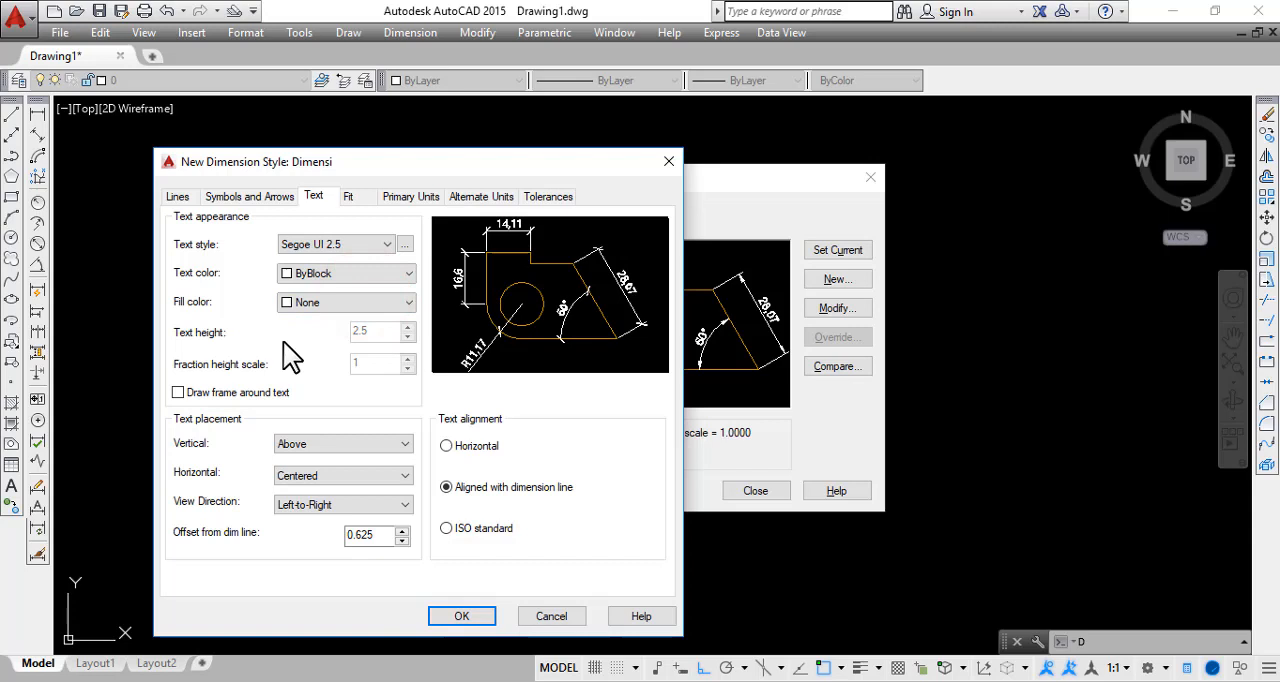
pyautogui.click(340, 272)
pyautogui.click(326, 290)
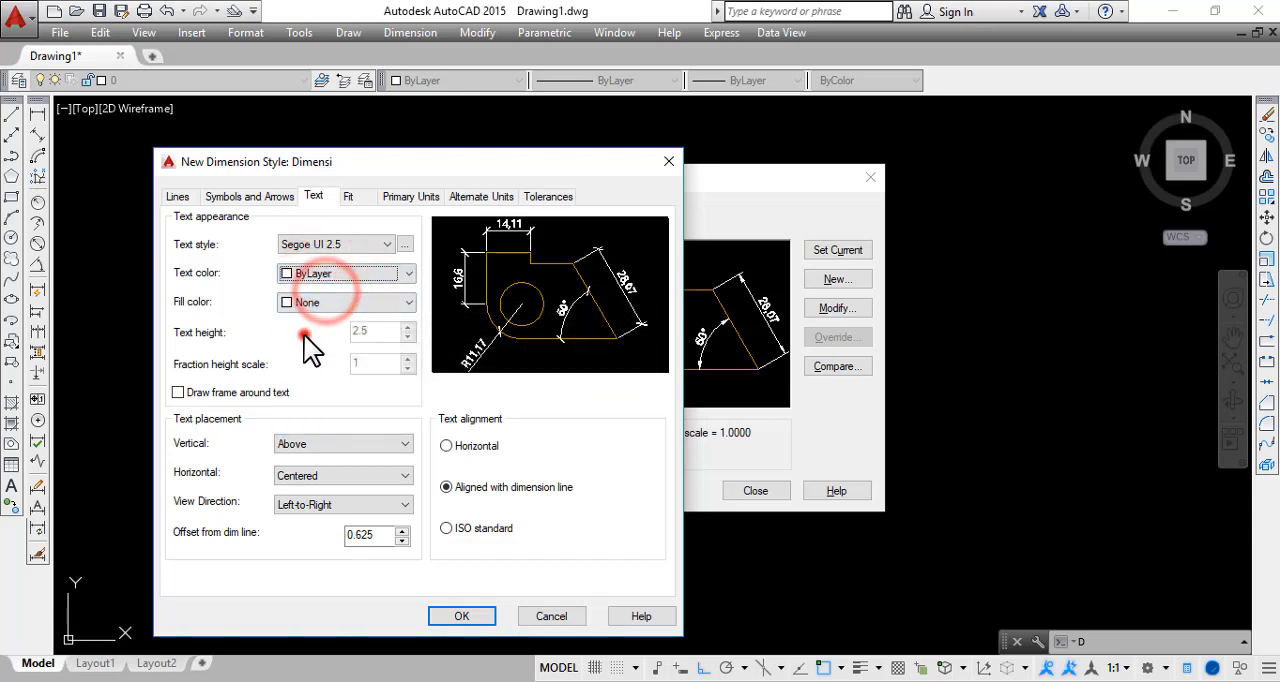
pyautogui.click(304, 335)
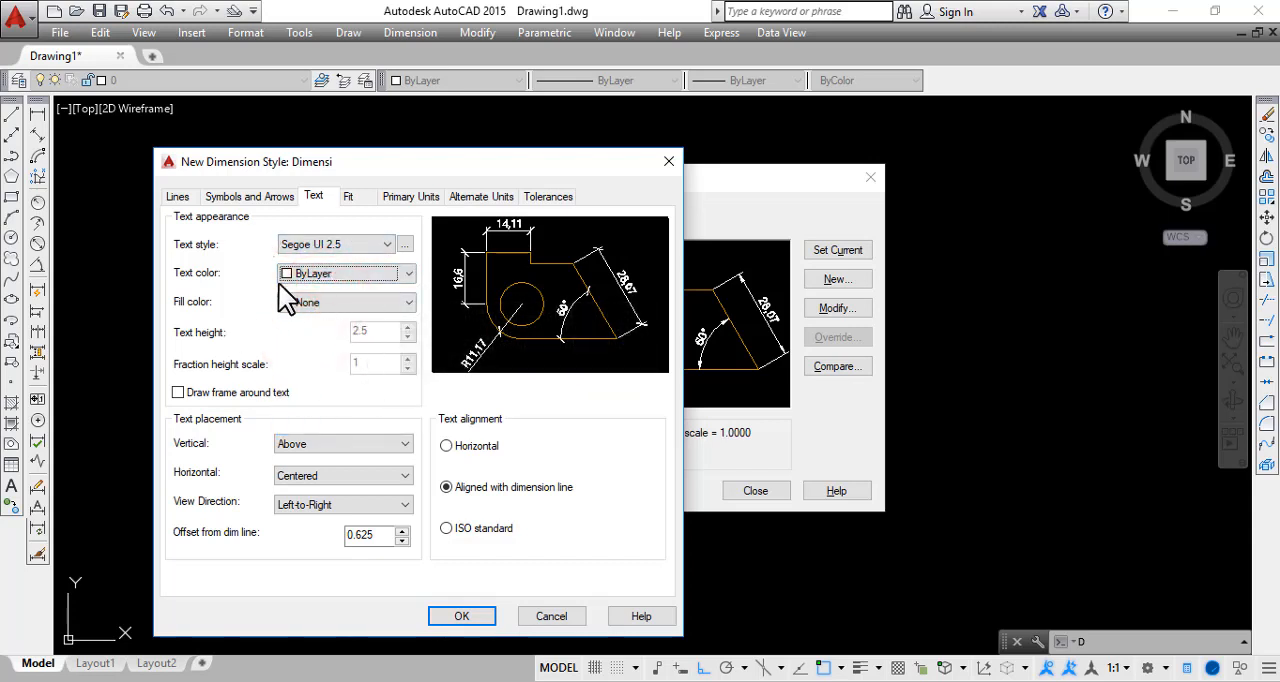
# Set the precision of the style's linear dimensions to 0 in the primary units
pyautogui.click(366, 197)
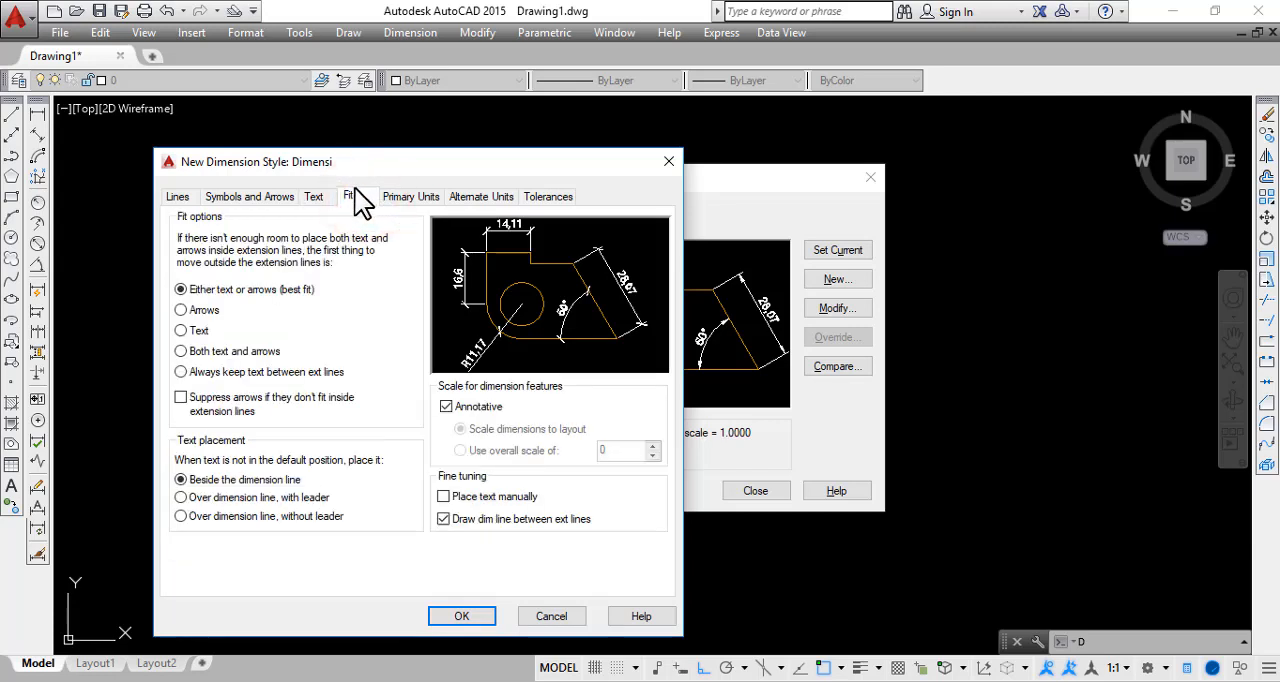
pyautogui.click(408, 197)
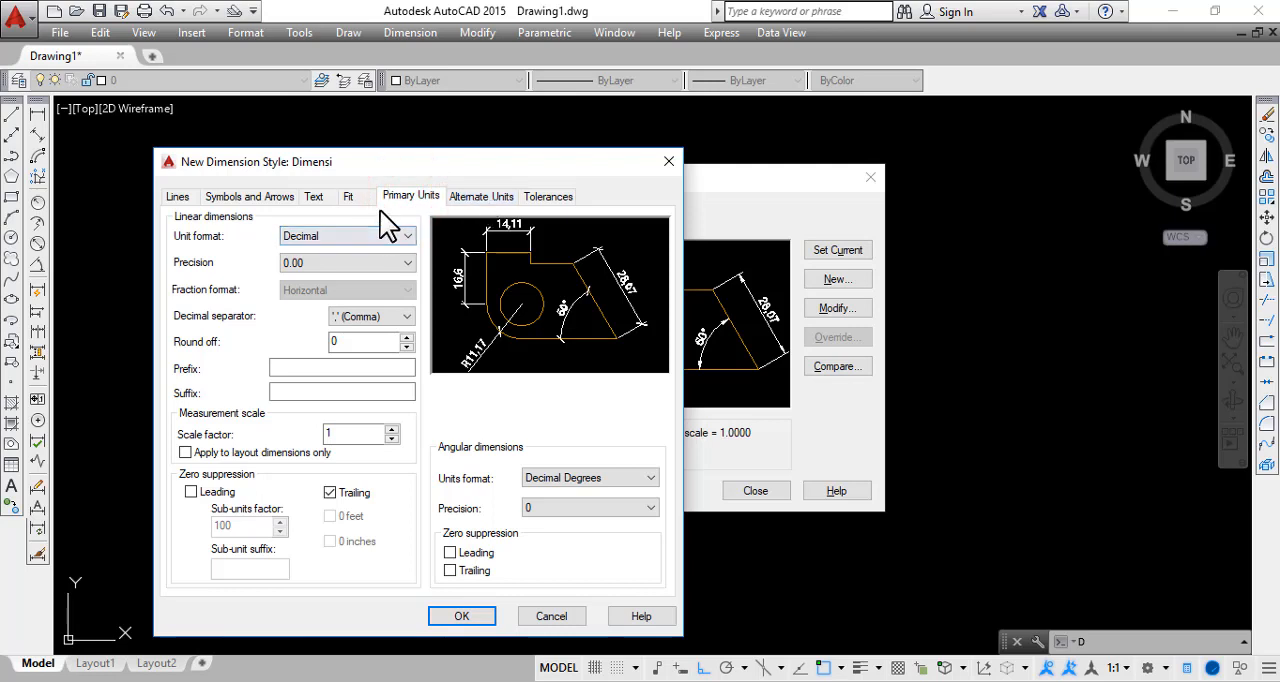
pyautogui.click(178, 197)
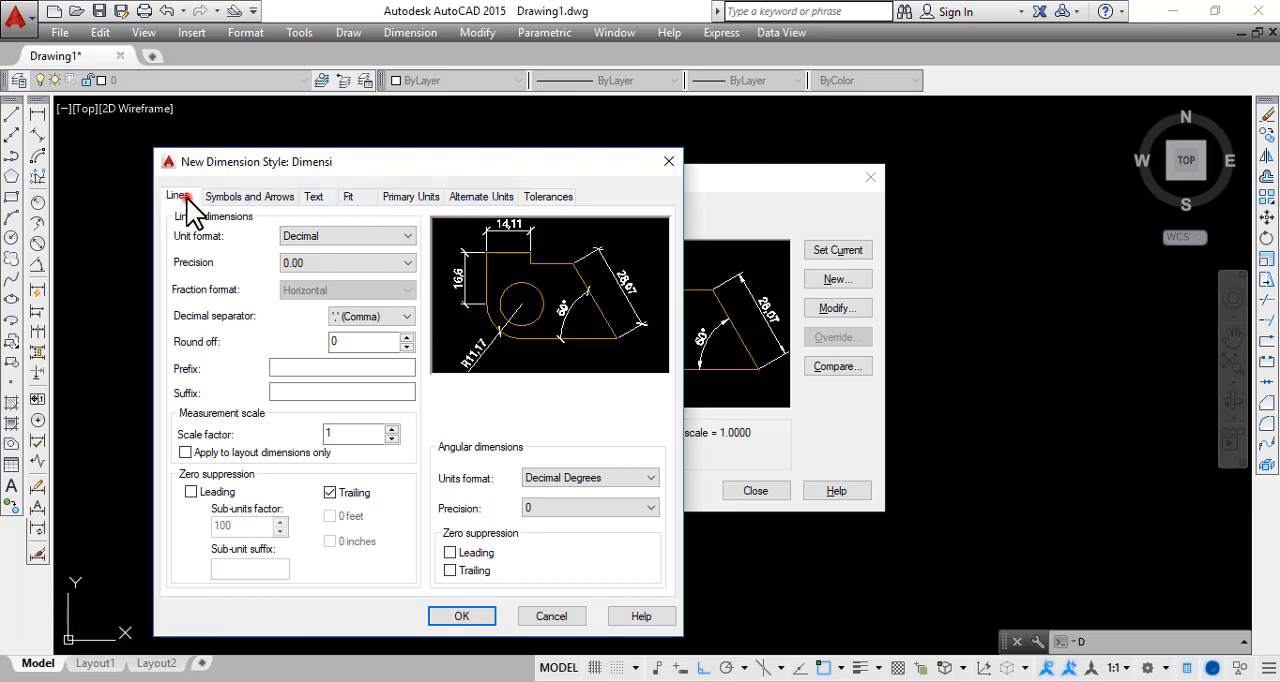
pyautogui.click(252, 197)
pyautogui.click(362, 200)
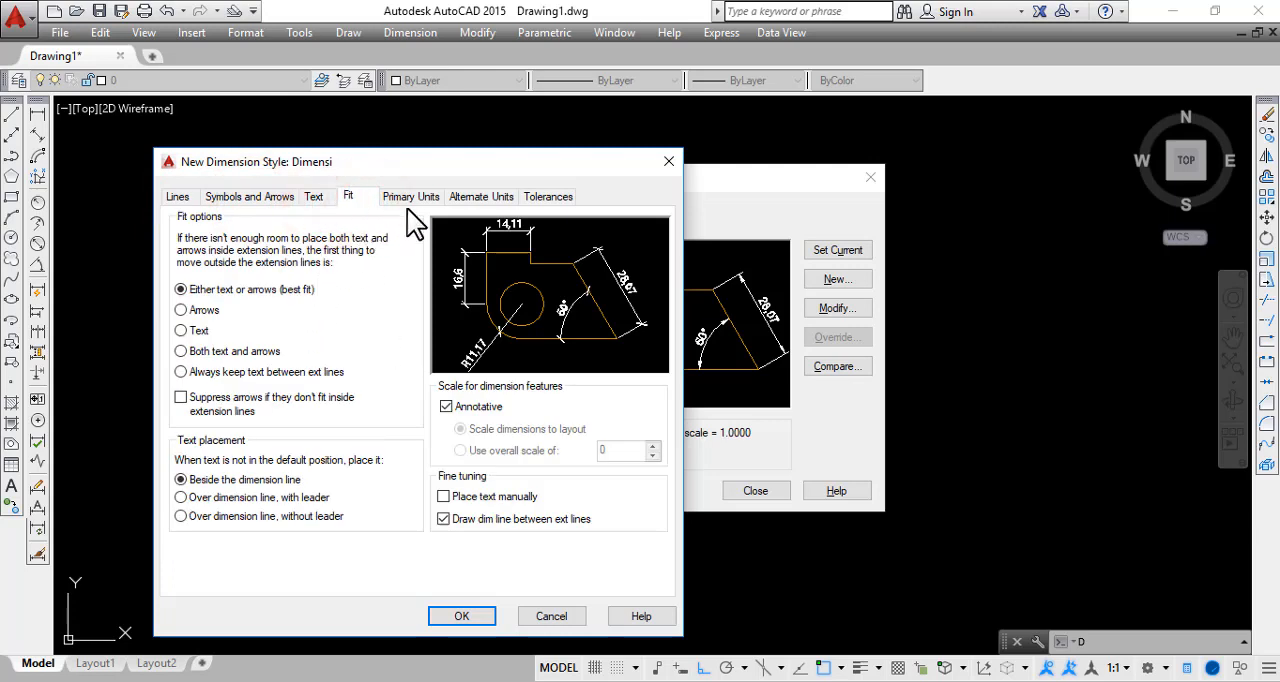
pyautogui.click(410, 199)
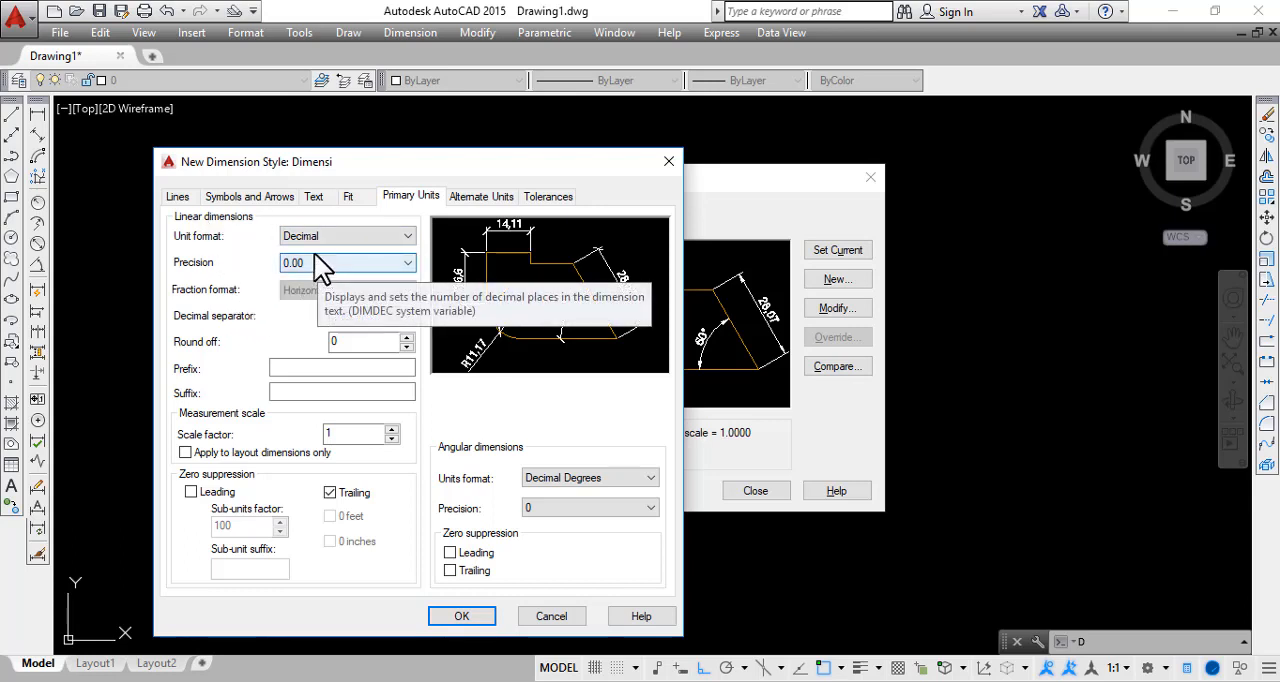
pyautogui.click(311, 262)
pyautogui.click(308, 263)
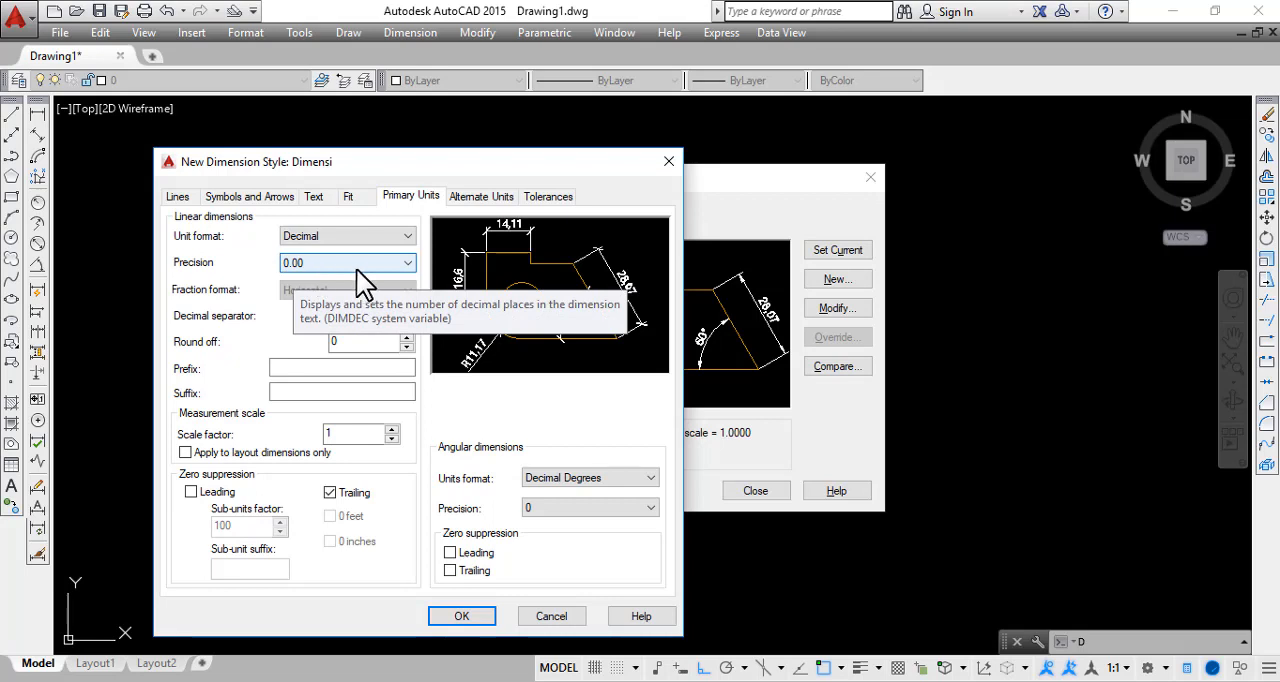
pyautogui.click(263, 266)
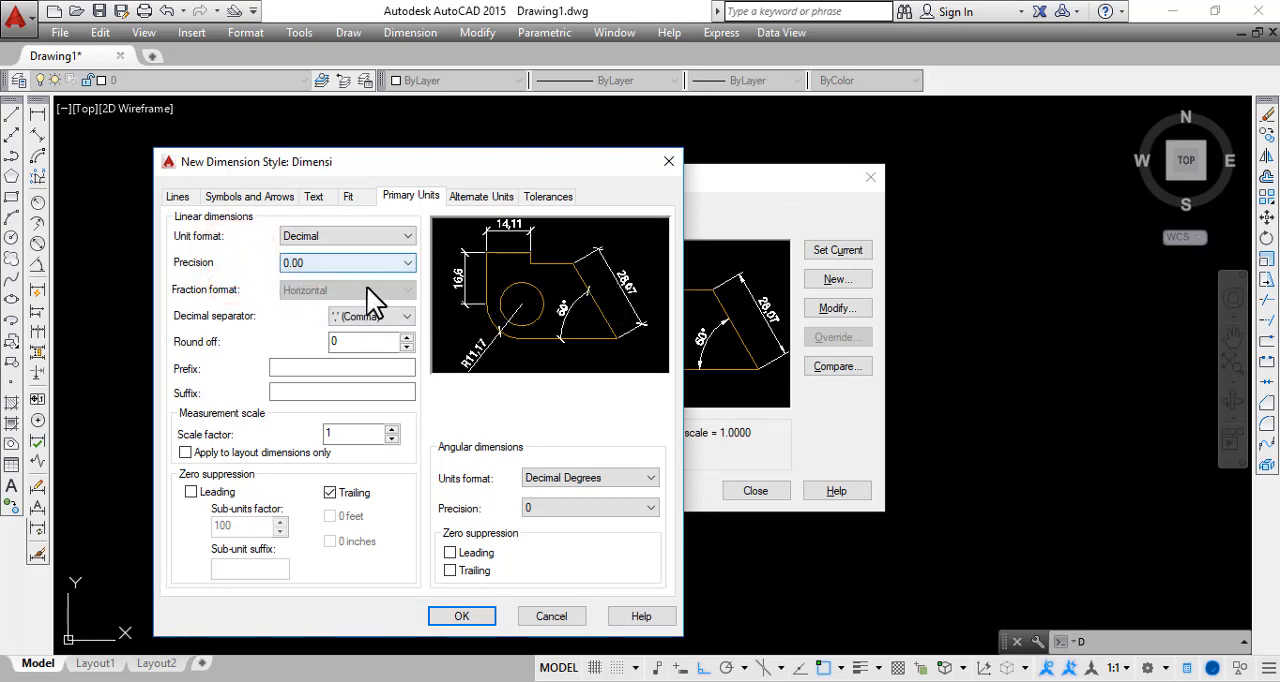
pyautogui.click(324, 264)
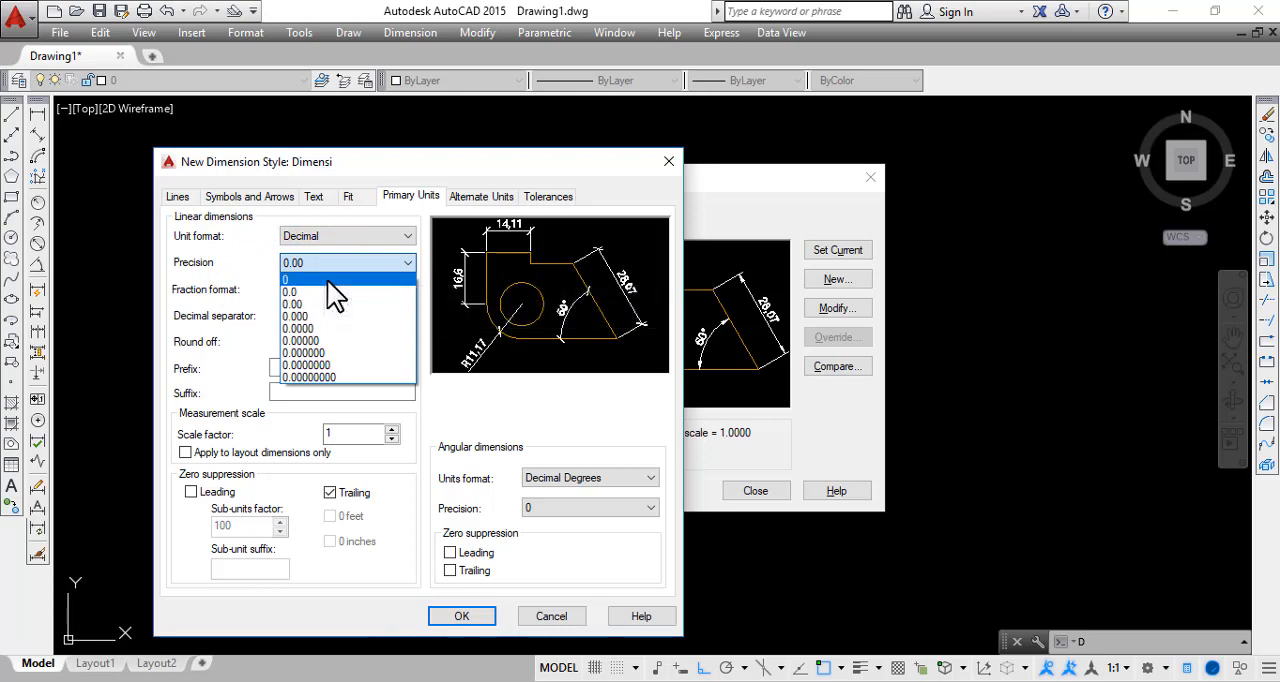
pyautogui.click(327, 280)
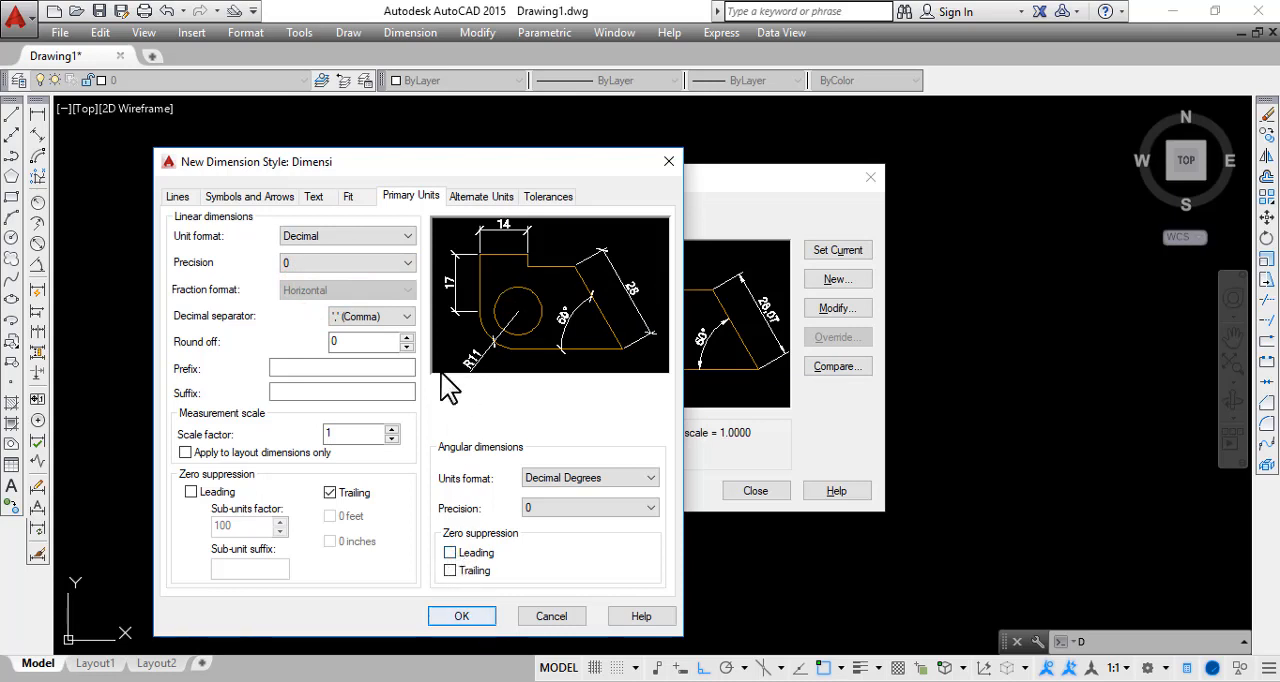
# Review the style's line, arrow, text, fit, primary unit, alternate unit and tolerance settings
pyautogui.click(179, 198)
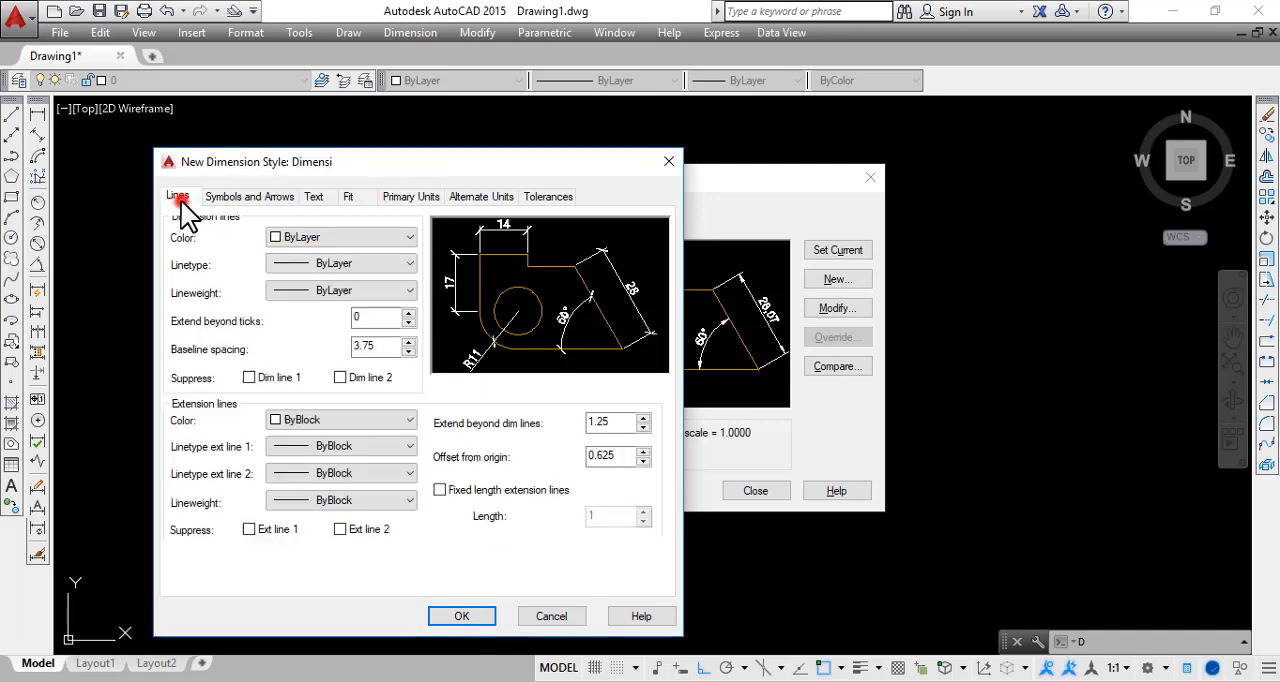
pyautogui.click(250, 197)
pyautogui.click(313, 197)
pyautogui.click(348, 197)
pyautogui.click(420, 198)
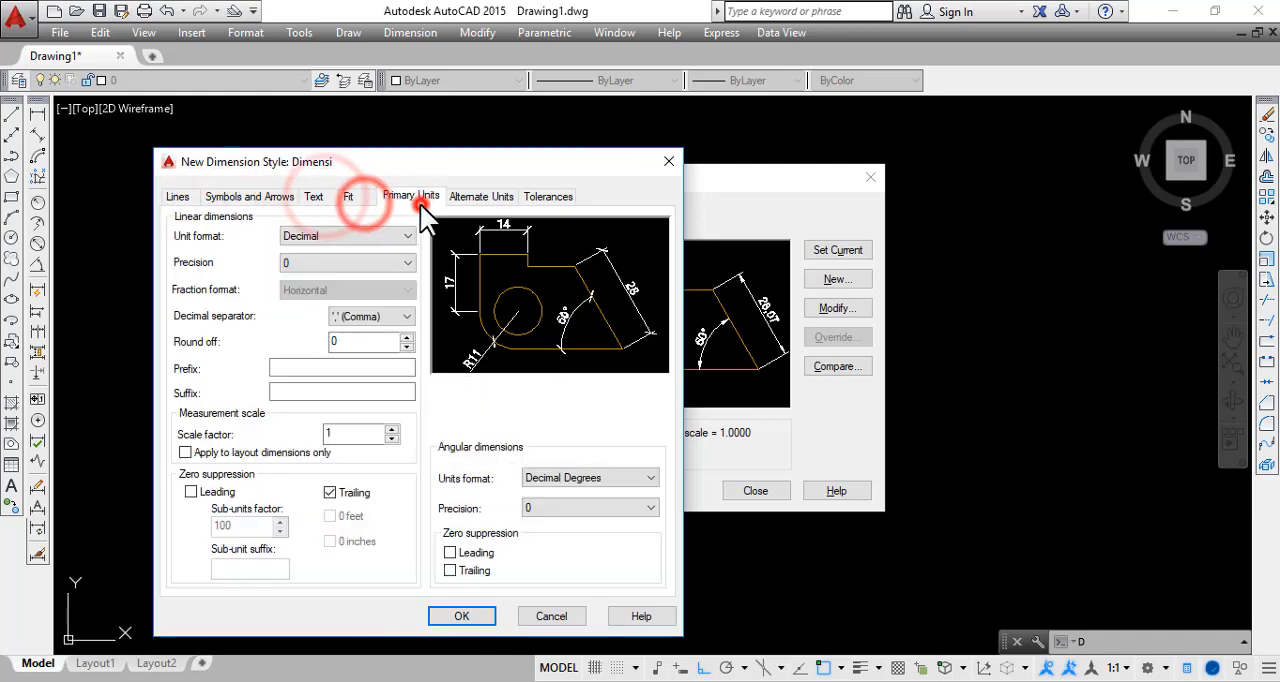
pyautogui.click(177, 197)
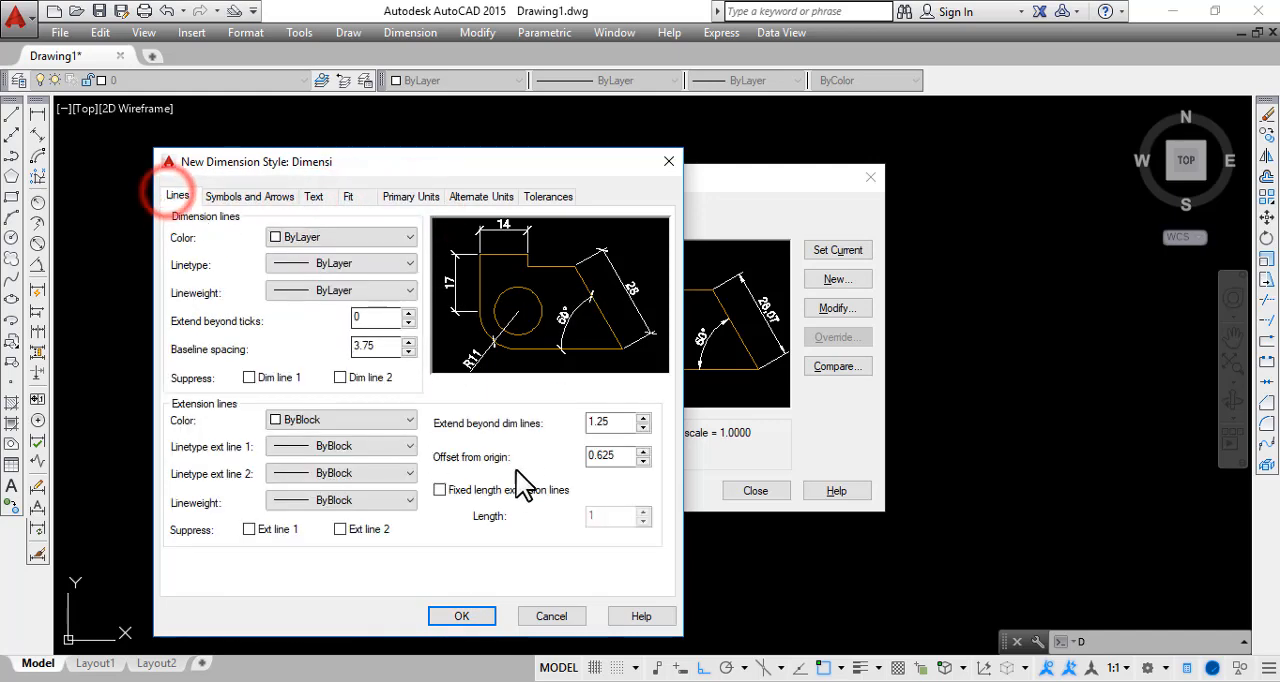
pyautogui.click(232, 194)
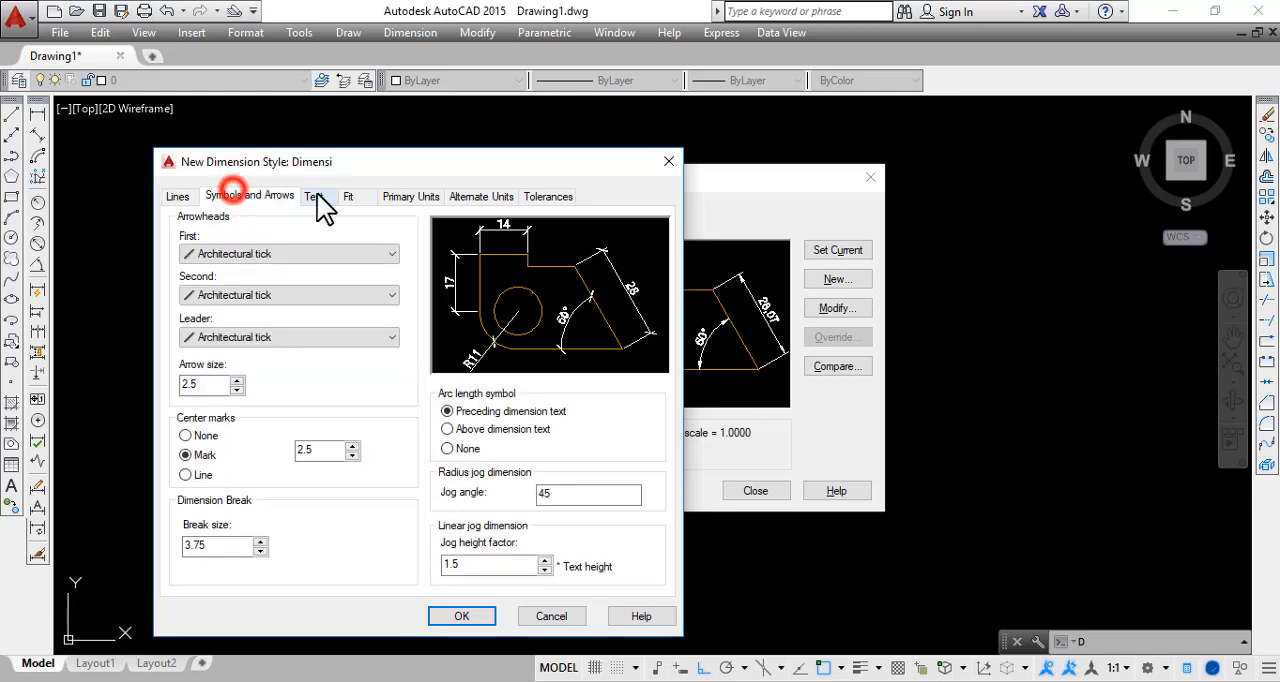
pyautogui.click(315, 197)
pyautogui.click(348, 197)
pyautogui.click(415, 196)
pyautogui.click(472, 195)
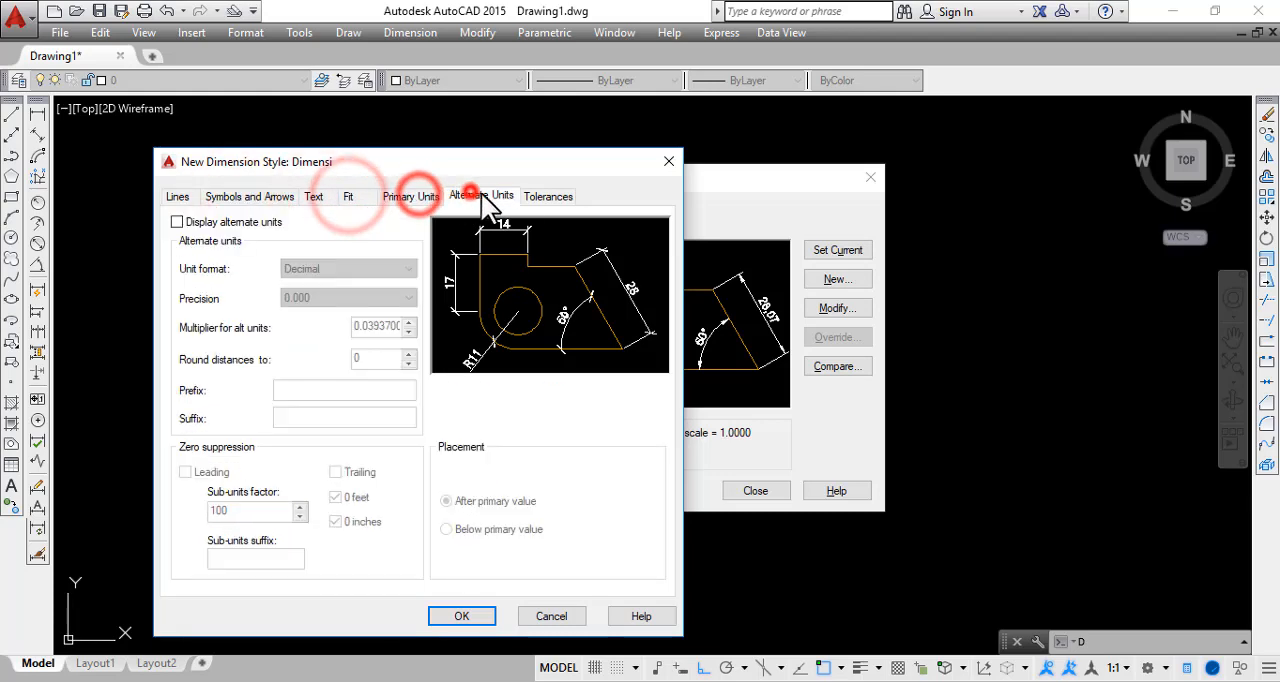
pyautogui.click(540, 196)
# Recheck the line, arrowhead, text, fit and primary unit settings, keeping Segoe UI 2.5 as the text style
pyautogui.click(180, 196)
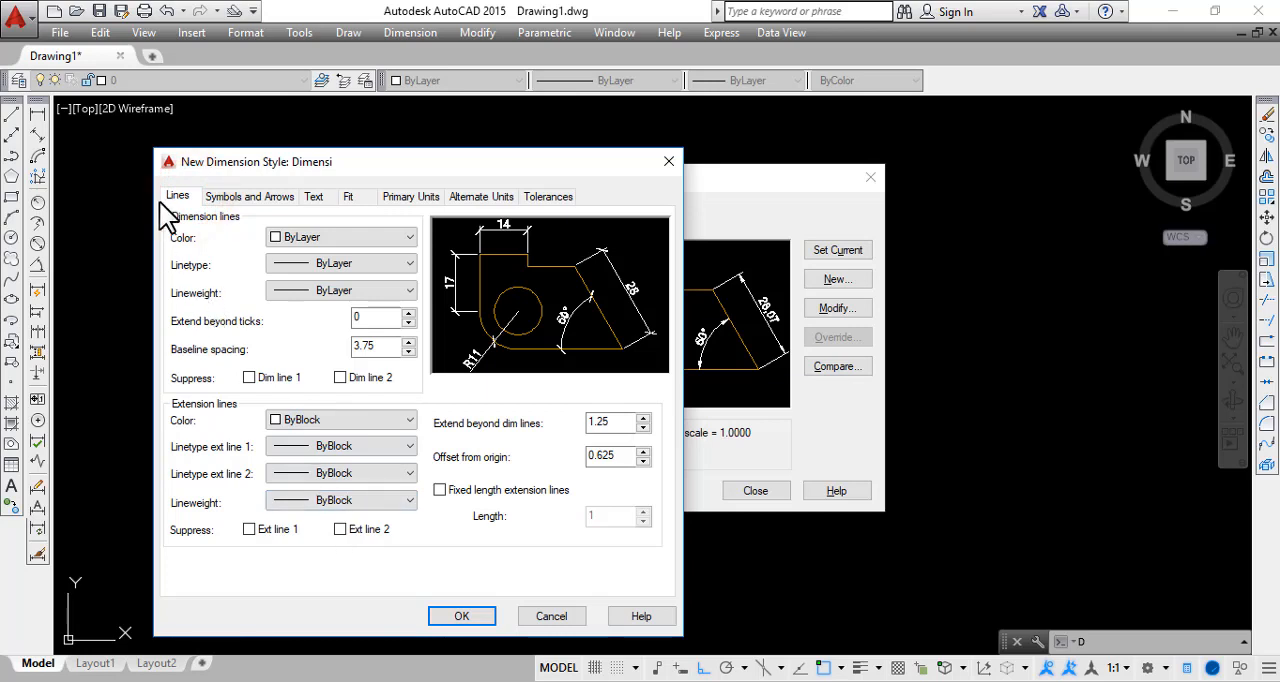
pyautogui.click(250, 197)
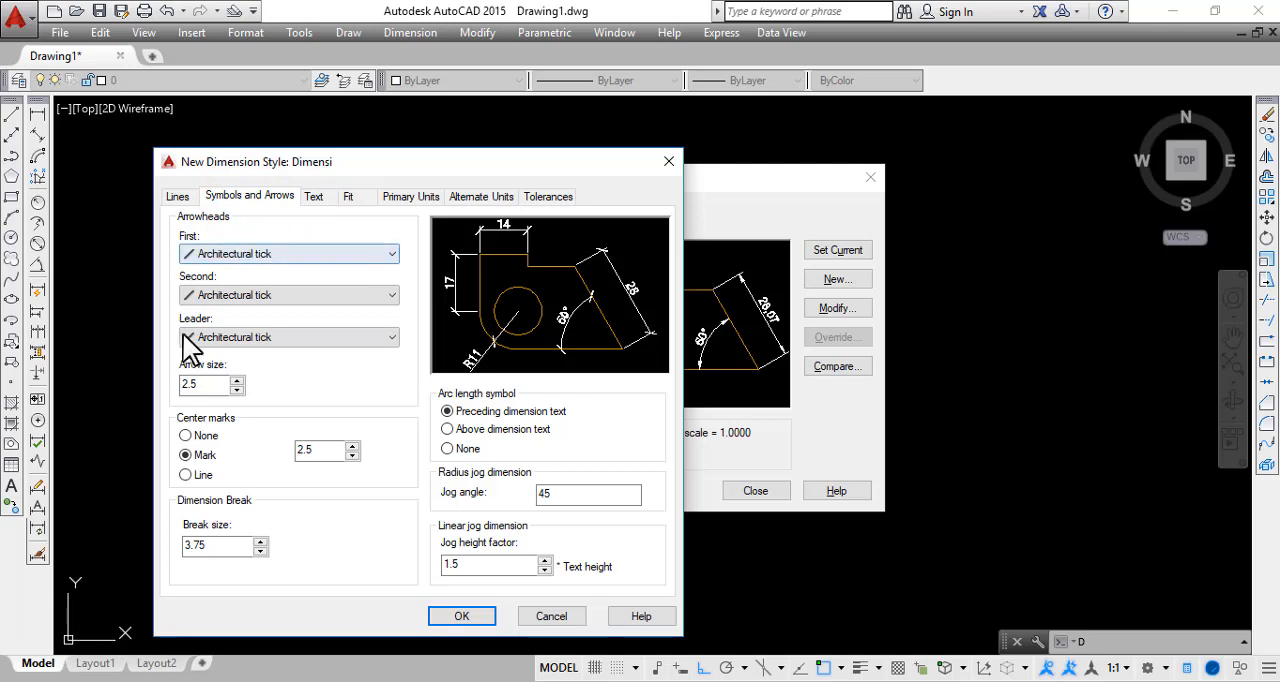
pyautogui.click(313, 196)
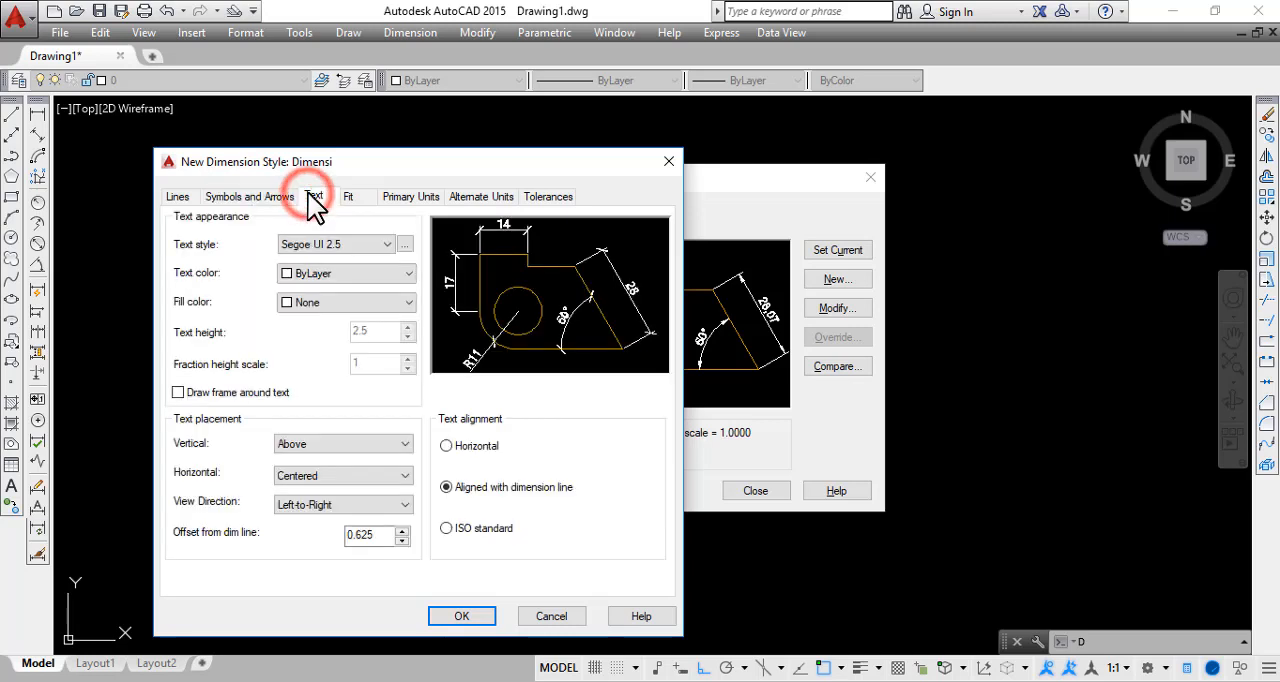
pyautogui.click(316, 244)
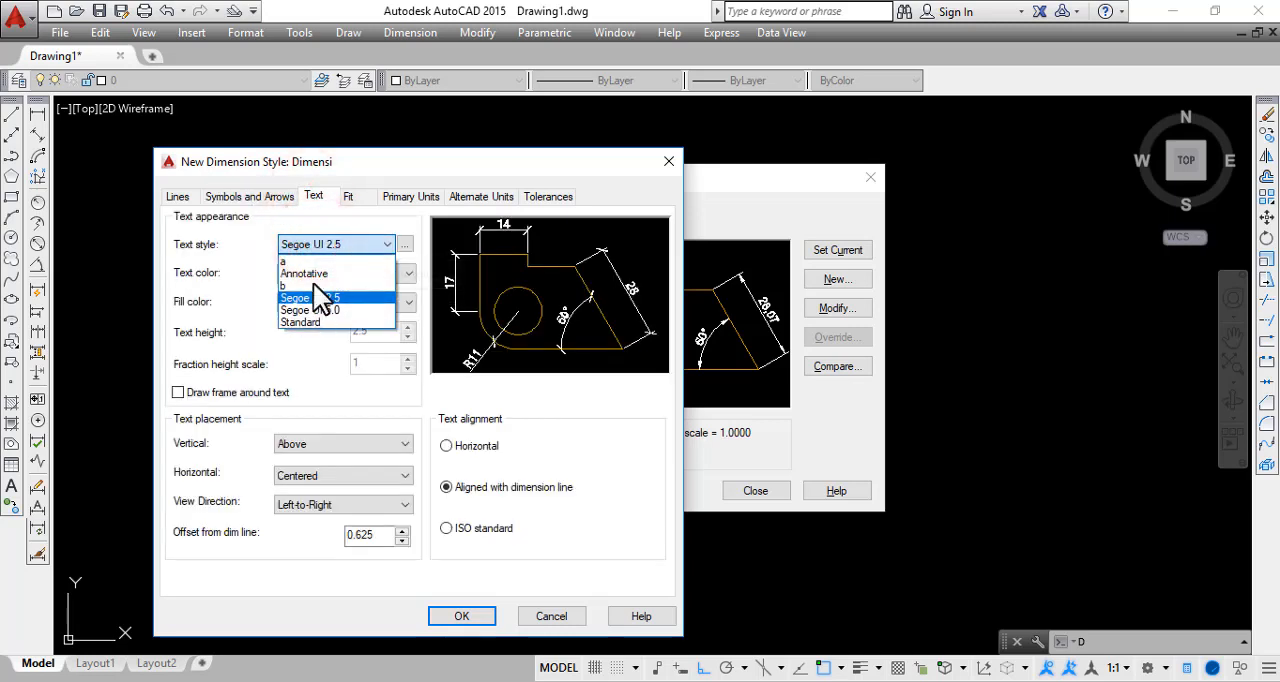
pyautogui.click(310, 297)
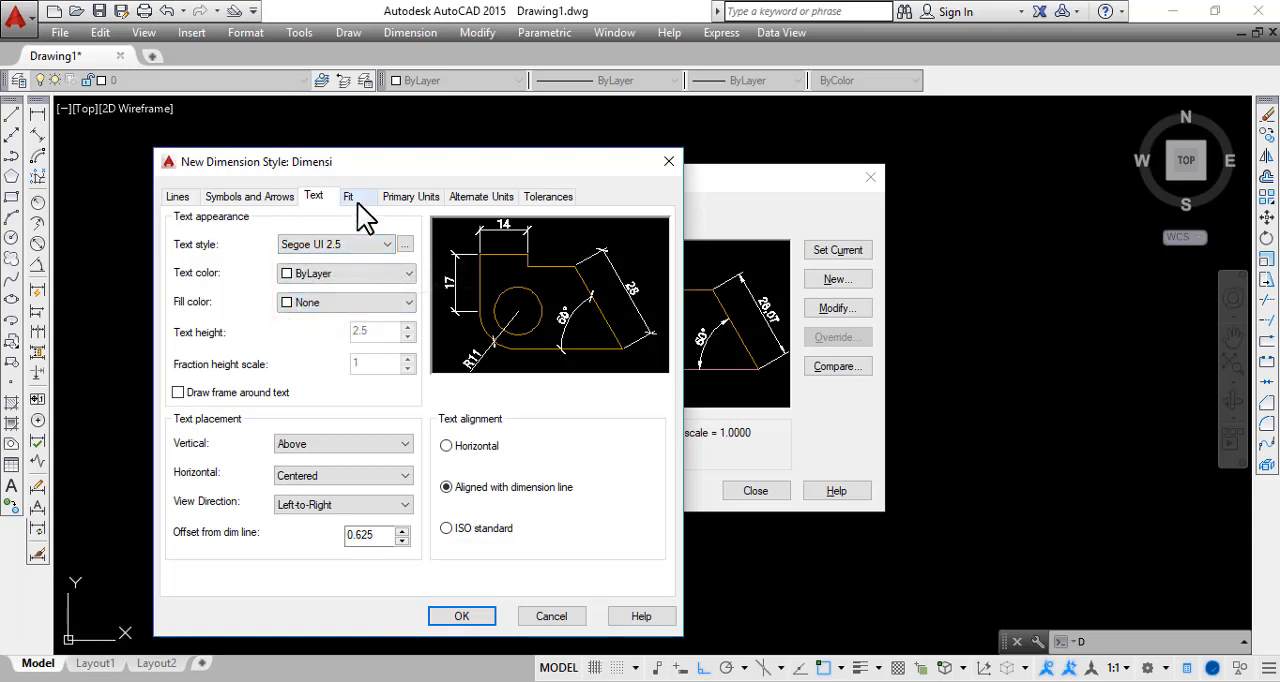
pyautogui.click(357, 201)
pyautogui.click(398, 198)
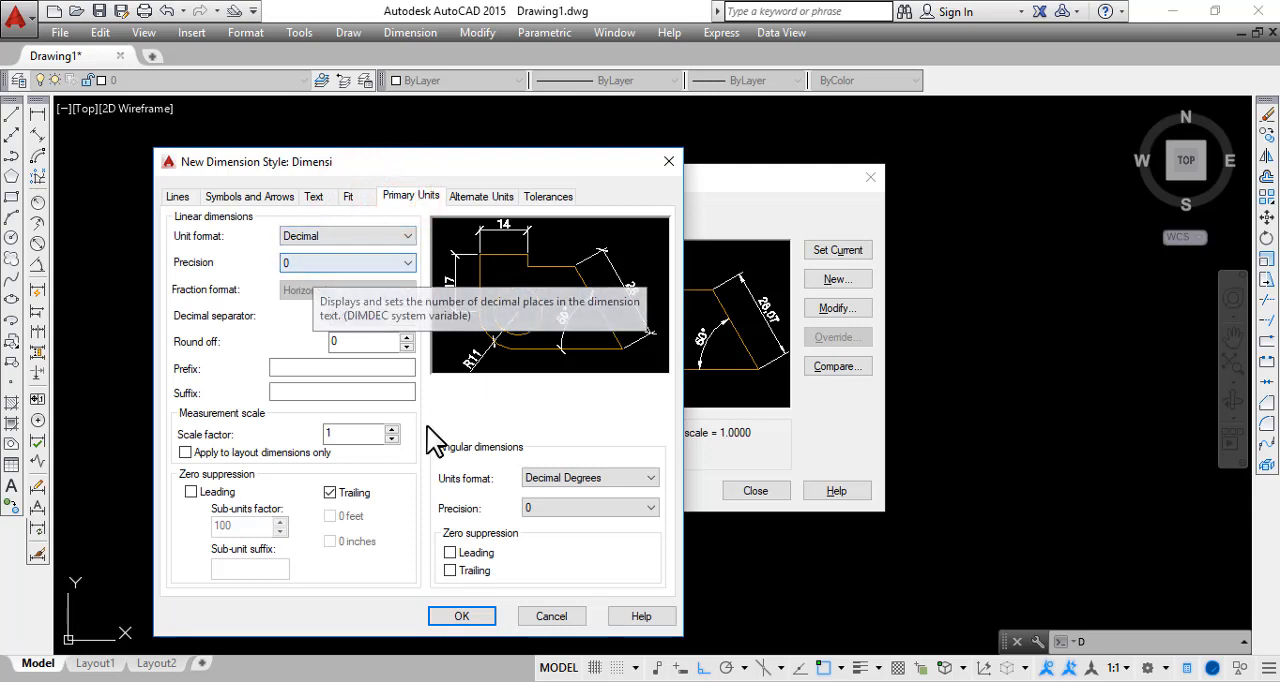
# Save the Dimensi style, make it the current dimension style and close the Dimension Style Manager
pyautogui.click(464, 616)
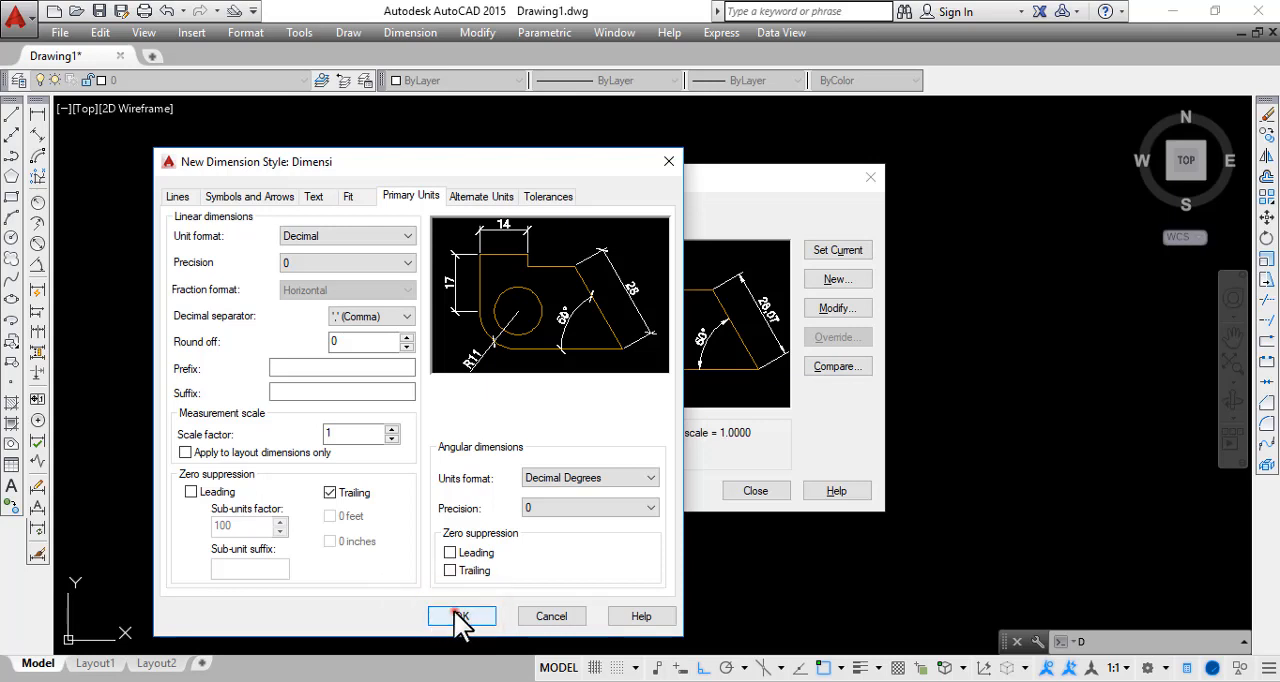
pyautogui.click(461, 616)
pyautogui.click(457, 350)
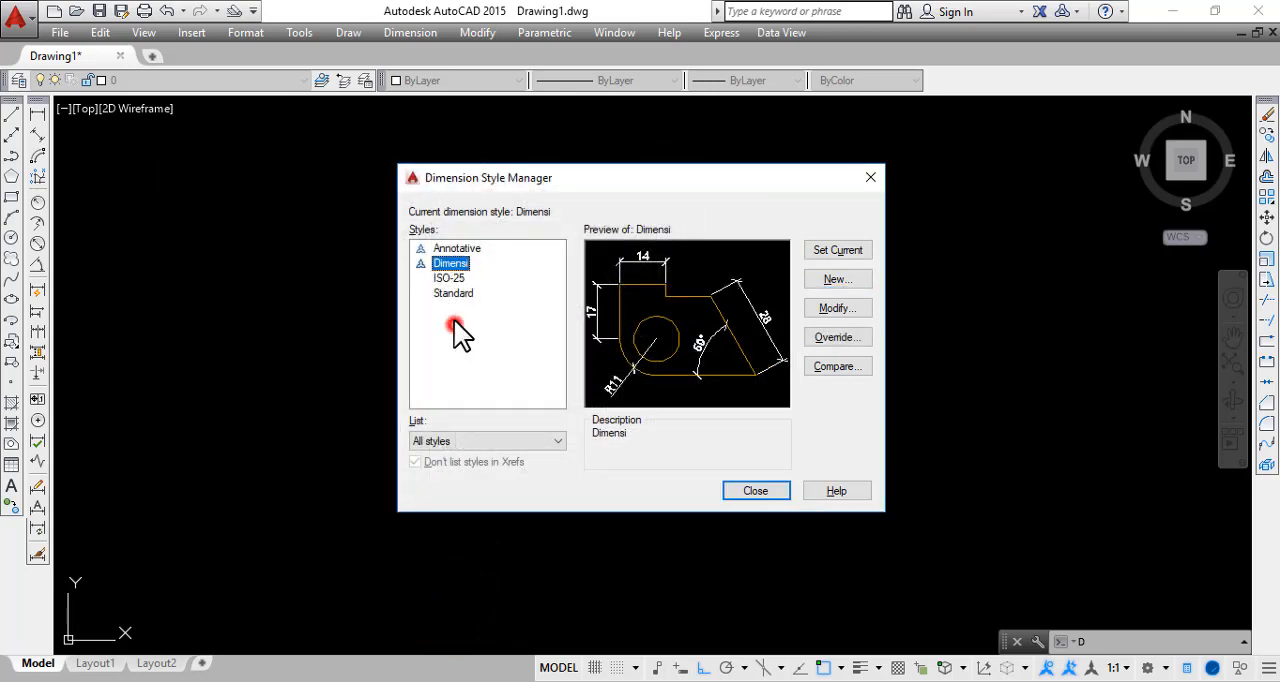
pyautogui.click(512, 272)
pyautogui.click(822, 252)
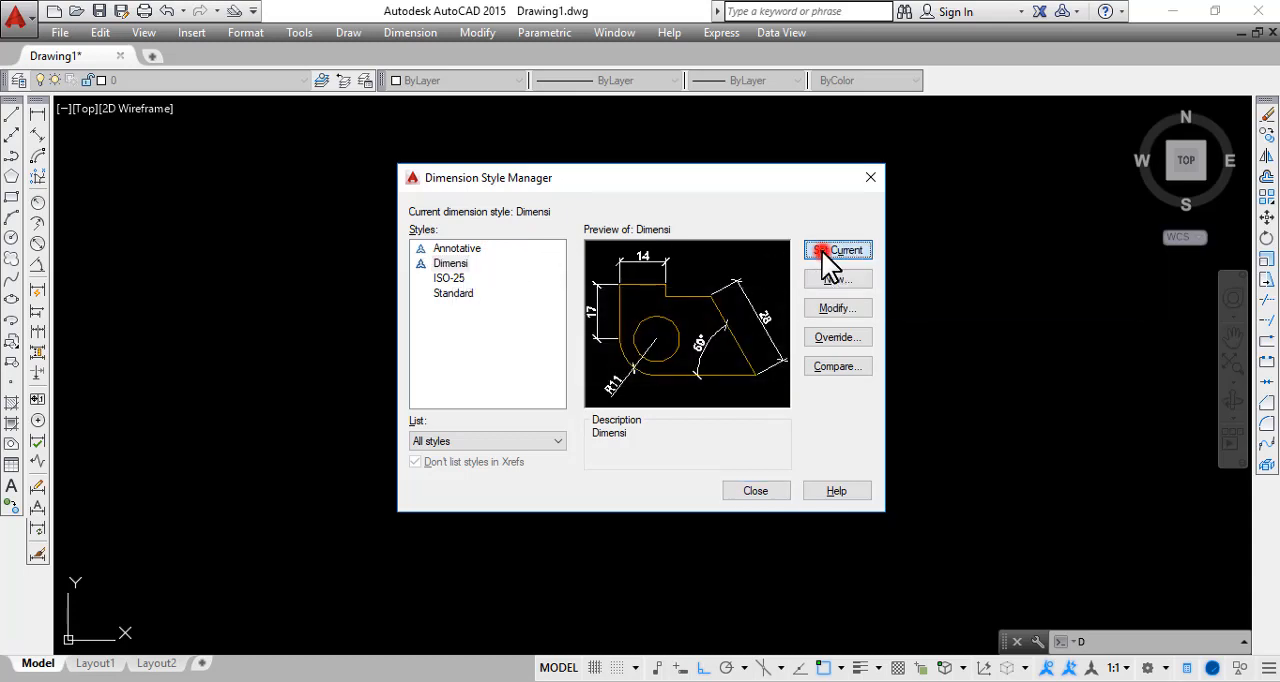
pyautogui.click(771, 490)
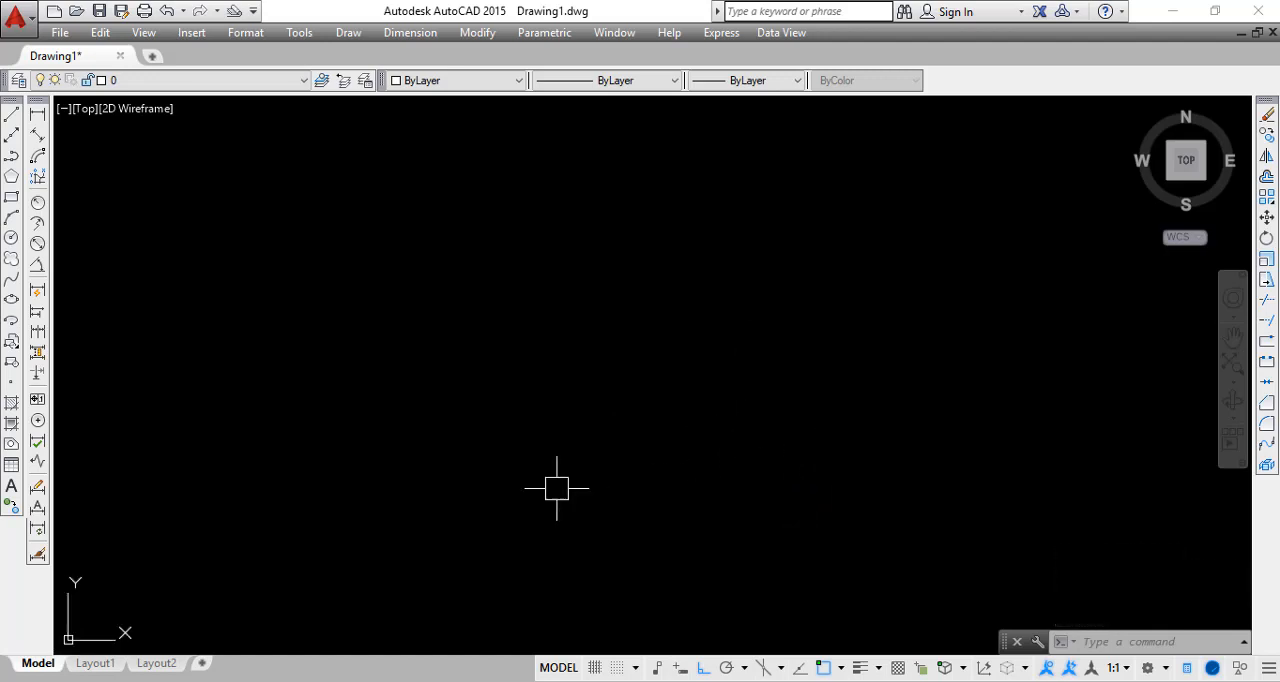
# Add a linear dimension to the rectangle's top edge between its two upper corners, placing the dimension line above it
pyautogui.moveTo(779, 434); pyautogui.dragTo(423, 453, button='middle')
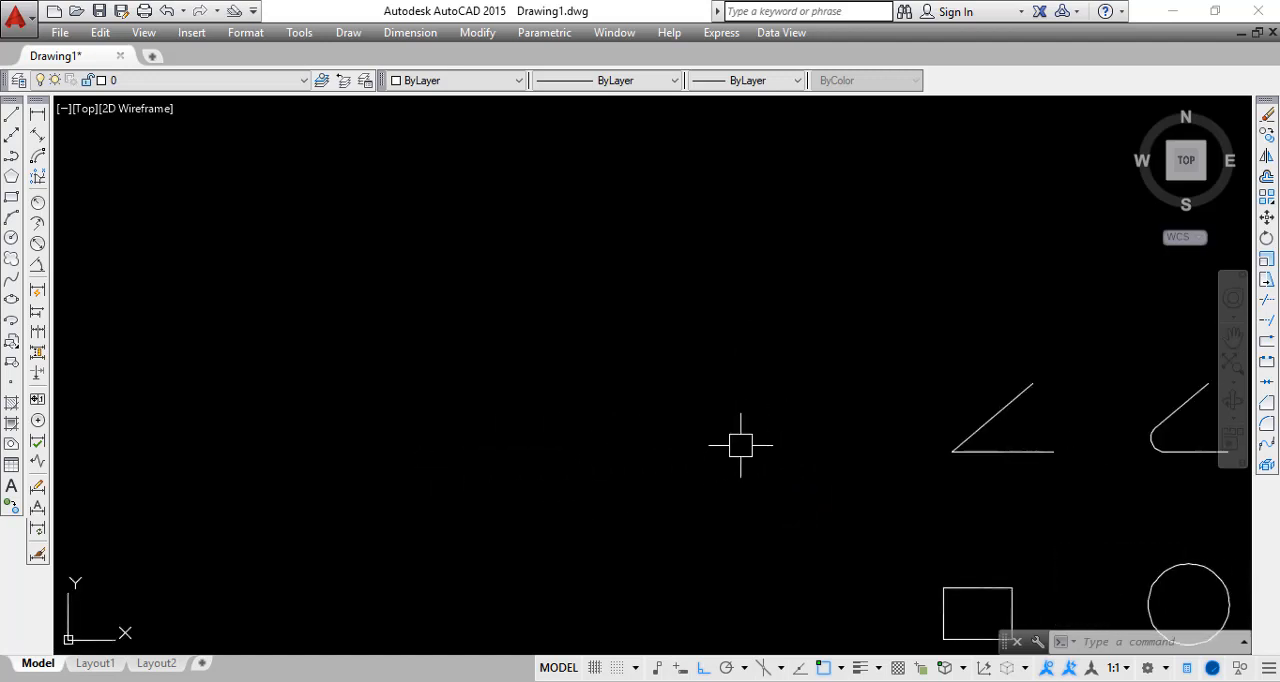
pyautogui.moveTo(740, 445); pyautogui.dragTo(490, 367, button='middle')
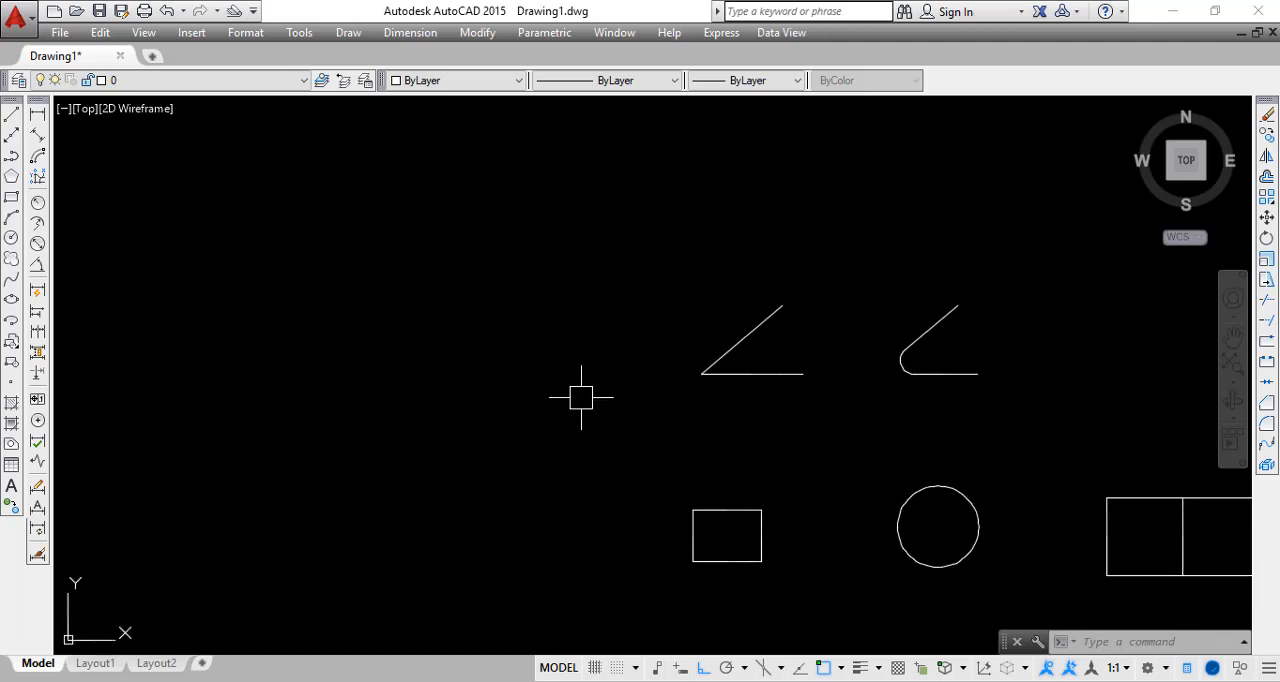
pyautogui.moveTo(581, 397); pyautogui.dragTo(366, 403, button='middle')
pyautogui.scroll(2, 549, 558)
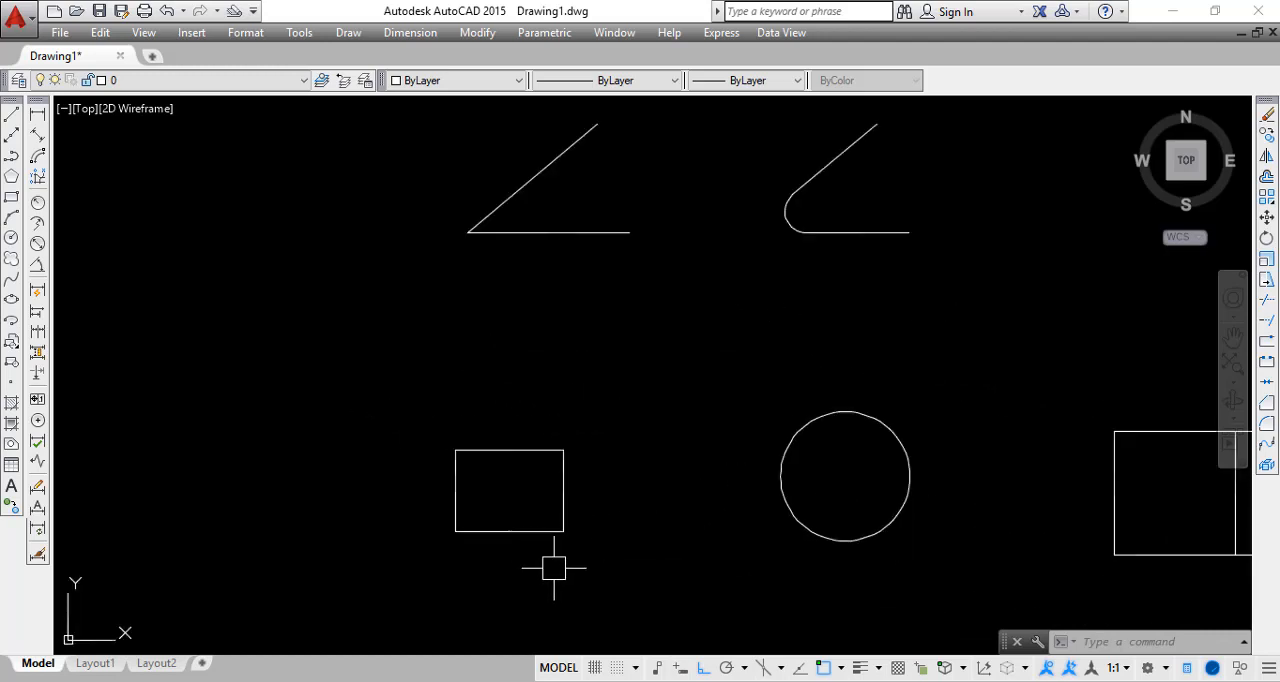
pyautogui.scroll(4, 517, 529)
pyautogui.moveTo(429, 447)
pyautogui.mouseDown(button='middle')
pyautogui.moveTo(434, 431)
pyautogui.moveTo(317, 334)
pyautogui.moveTo(363, 389)
pyautogui.mouseUp(button='middle')
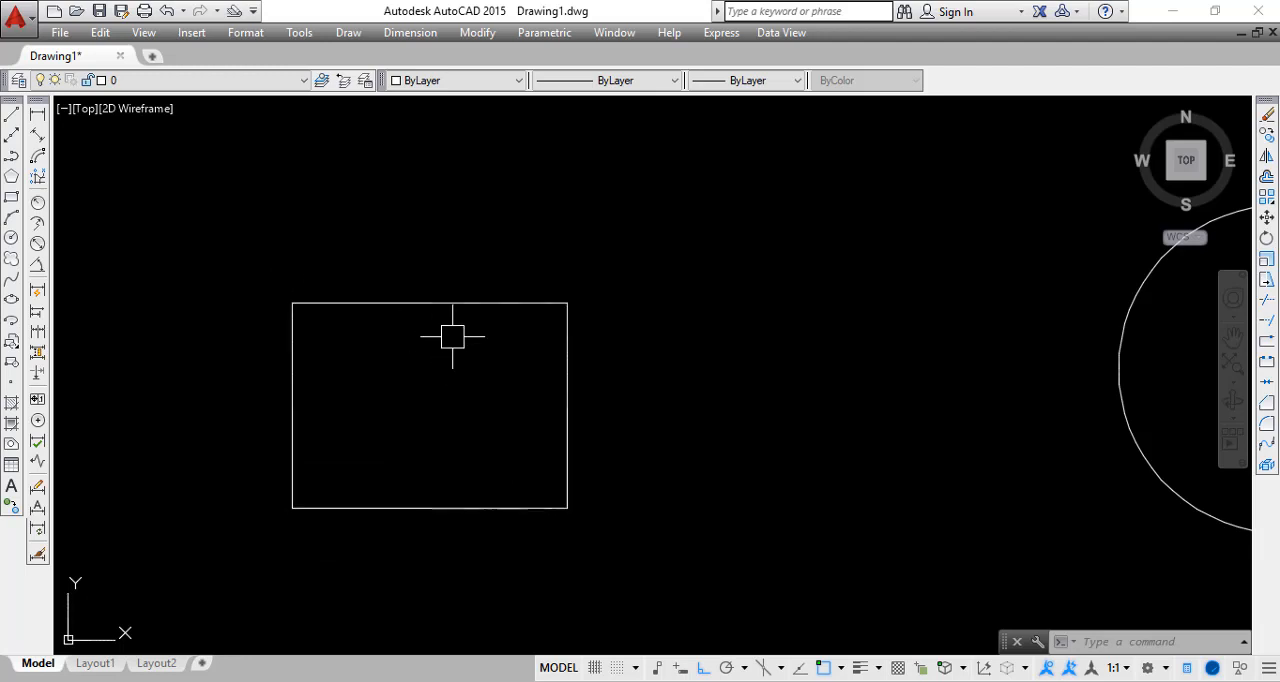
pyautogui.moveTo(452, 336); pyautogui.dragTo(446, 366, button='middle')
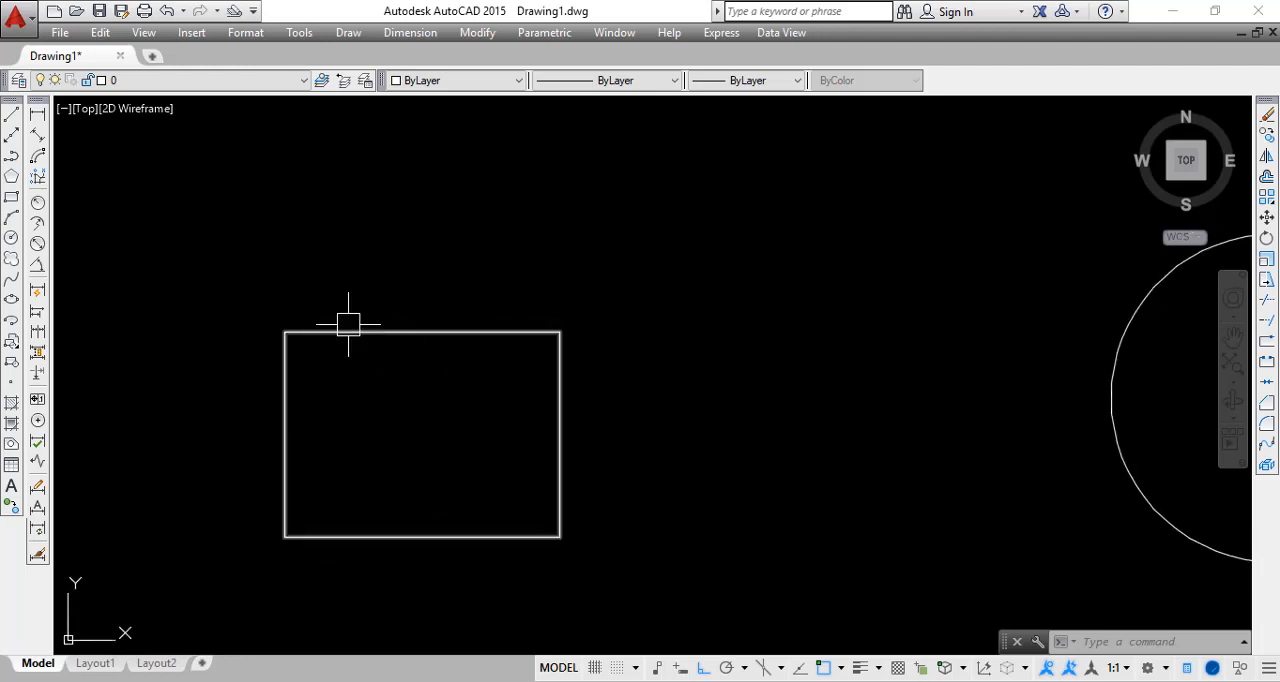
pyautogui.click(39, 111)
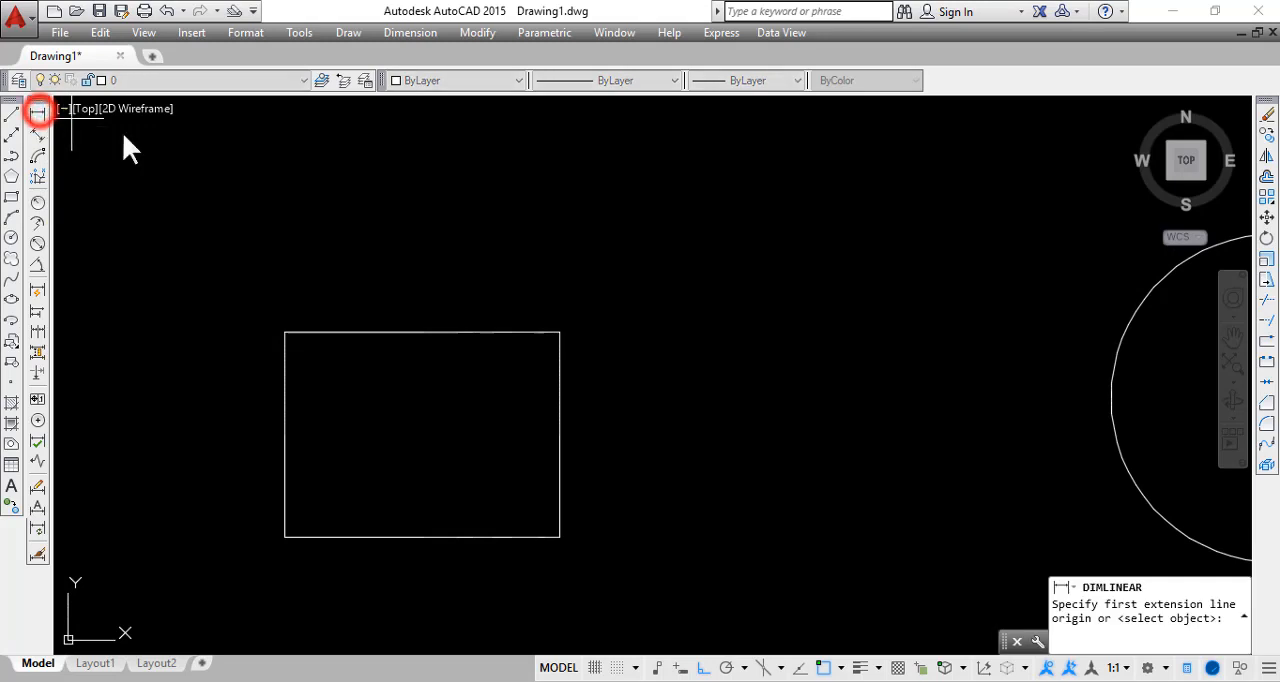
pyautogui.click(282, 332)
pyautogui.click(560, 332)
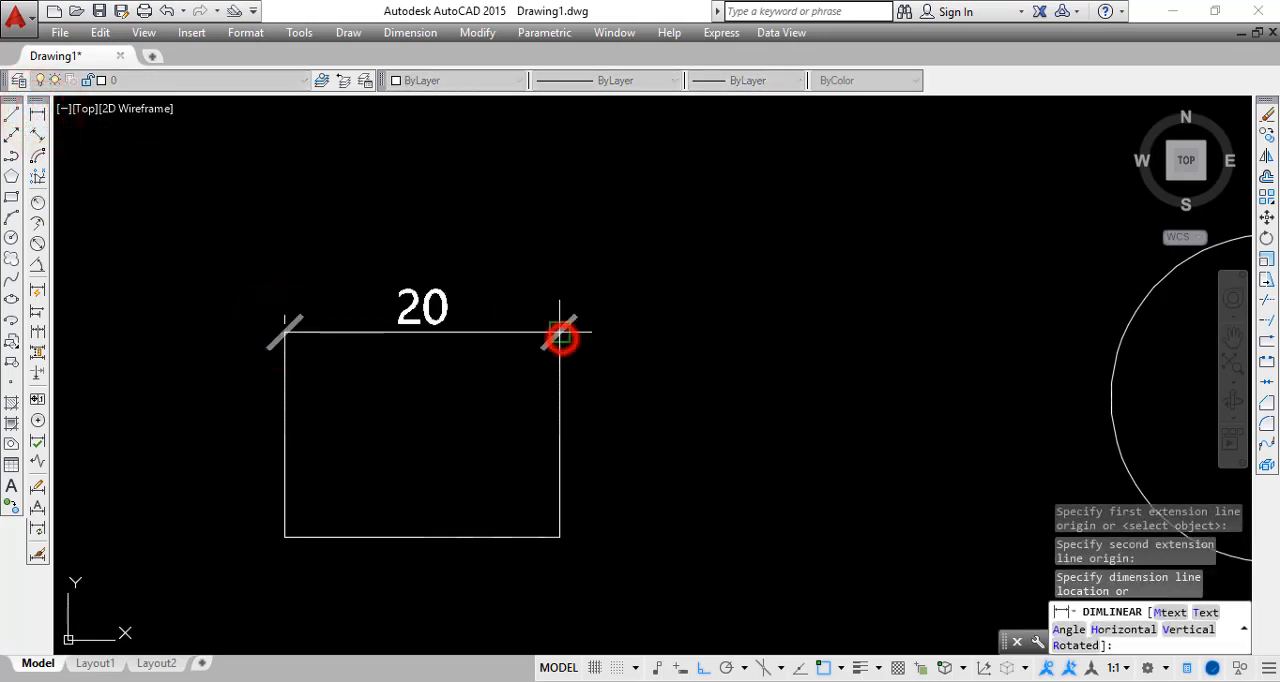
pyautogui.click(531, 250)
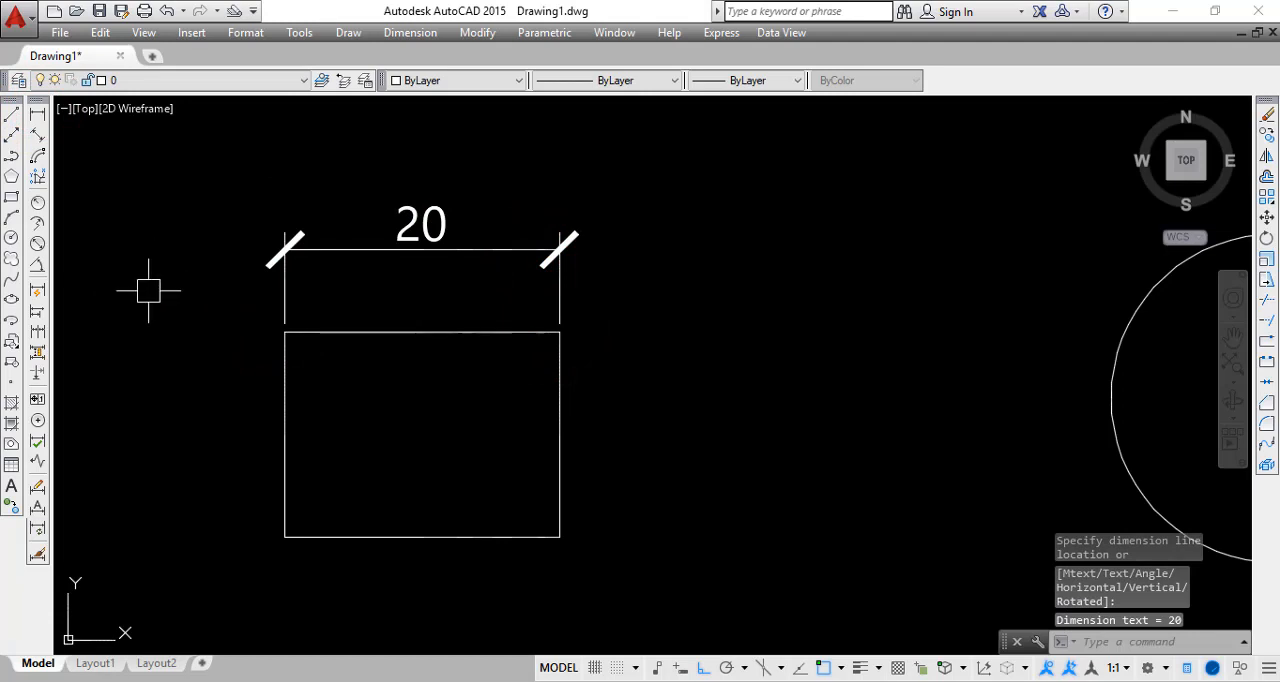
# Examine the tick marks, text and extension lines of the dimension above the rectangle
pyautogui.moveTo(149, 286); pyautogui.dragTo(190, 301, button='middle')
pyautogui.scroll(6, 310, 255)
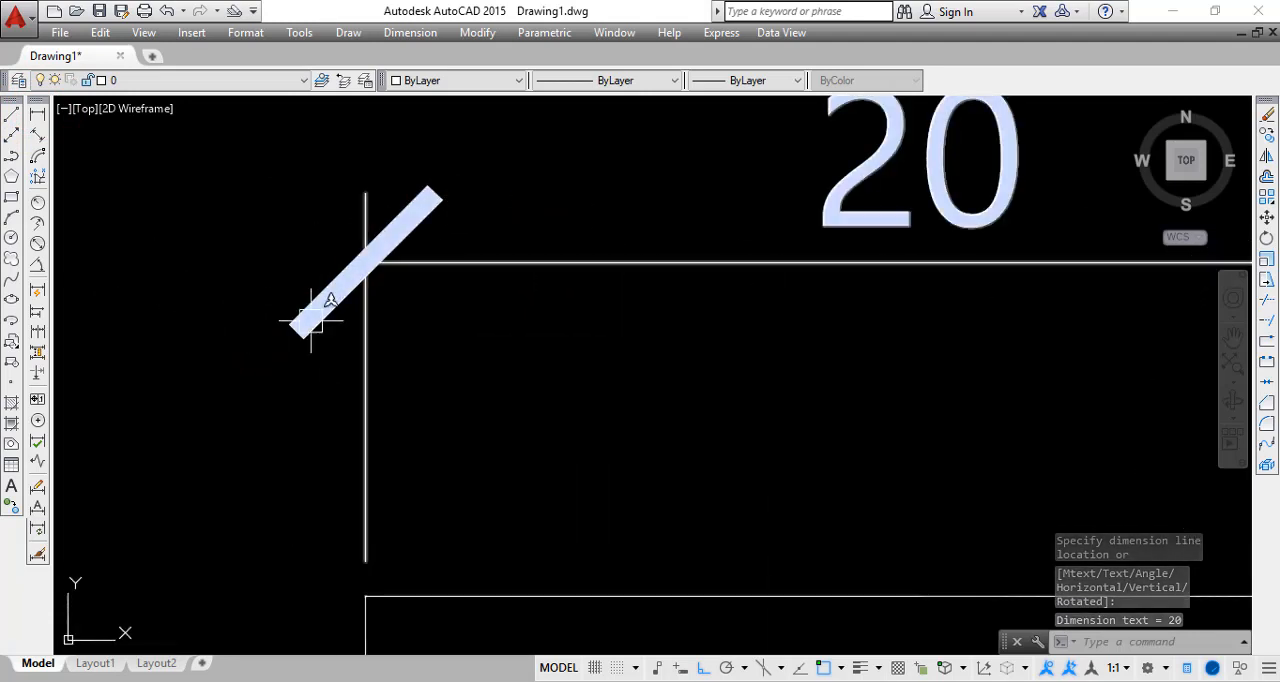
pyautogui.scroll(-6, 240, 480)
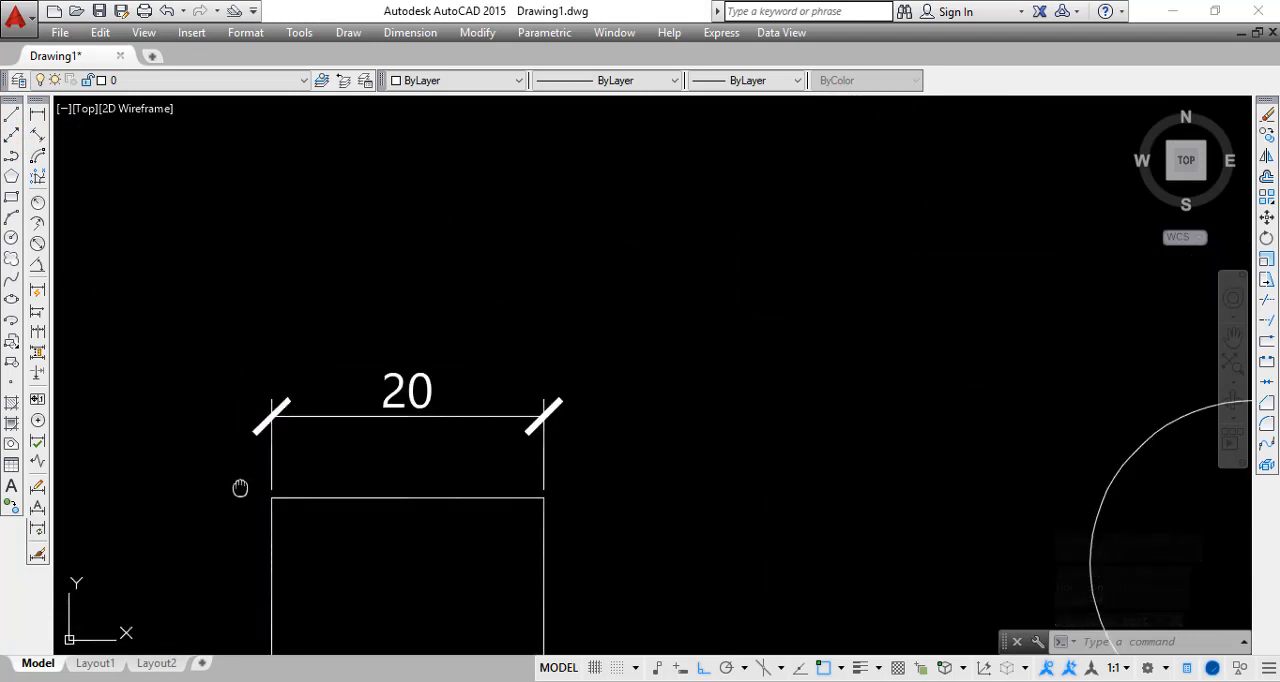
pyautogui.moveTo(240, 485)
pyautogui.mouseDown(button='middle')
pyautogui.moveTo(288, 416)
pyautogui.moveTo(372, 350)
pyautogui.mouseUp(button='middle')
pyautogui.scroll(2, 337, 394)
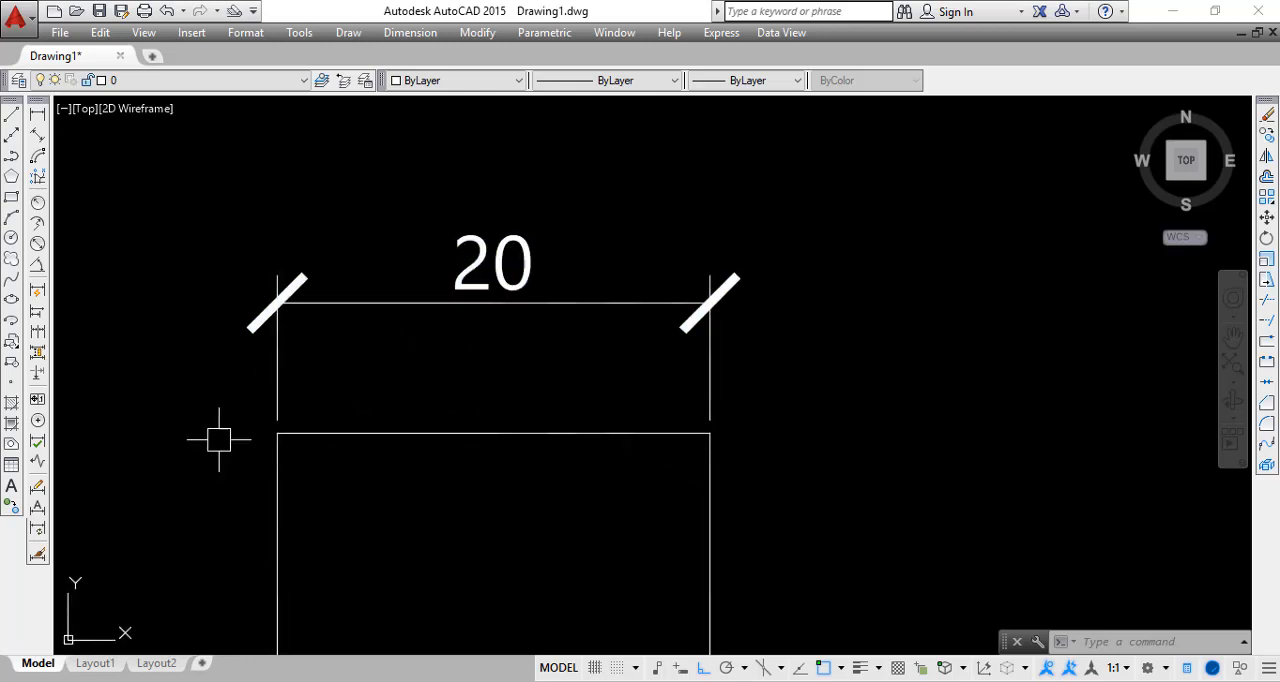
pyautogui.scroll(-2, 374, 374)
pyautogui.moveTo(374, 374); pyautogui.dragTo(411, 286, button='middle')
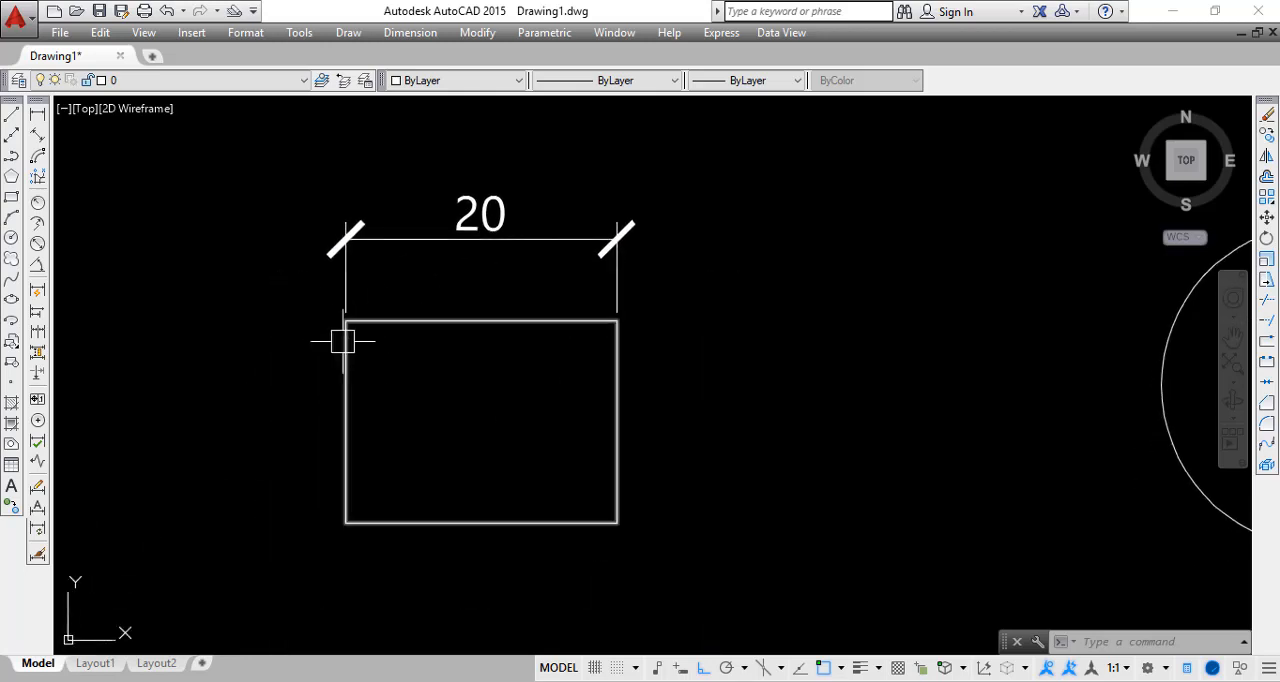
# Add a linear dimension to the rectangle's left edge between its two left corners, placing the dimension line outside to the left
pyautogui.click(39, 114)
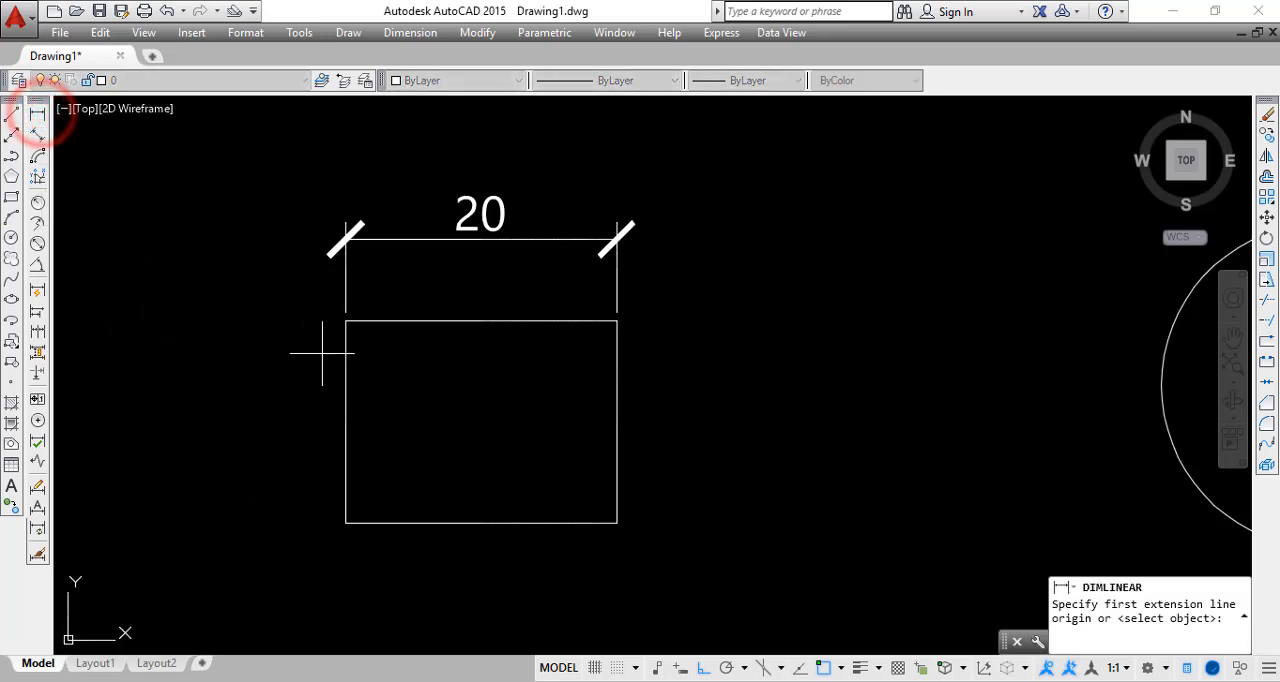
pyautogui.click(345, 321)
pyautogui.click(345, 521)
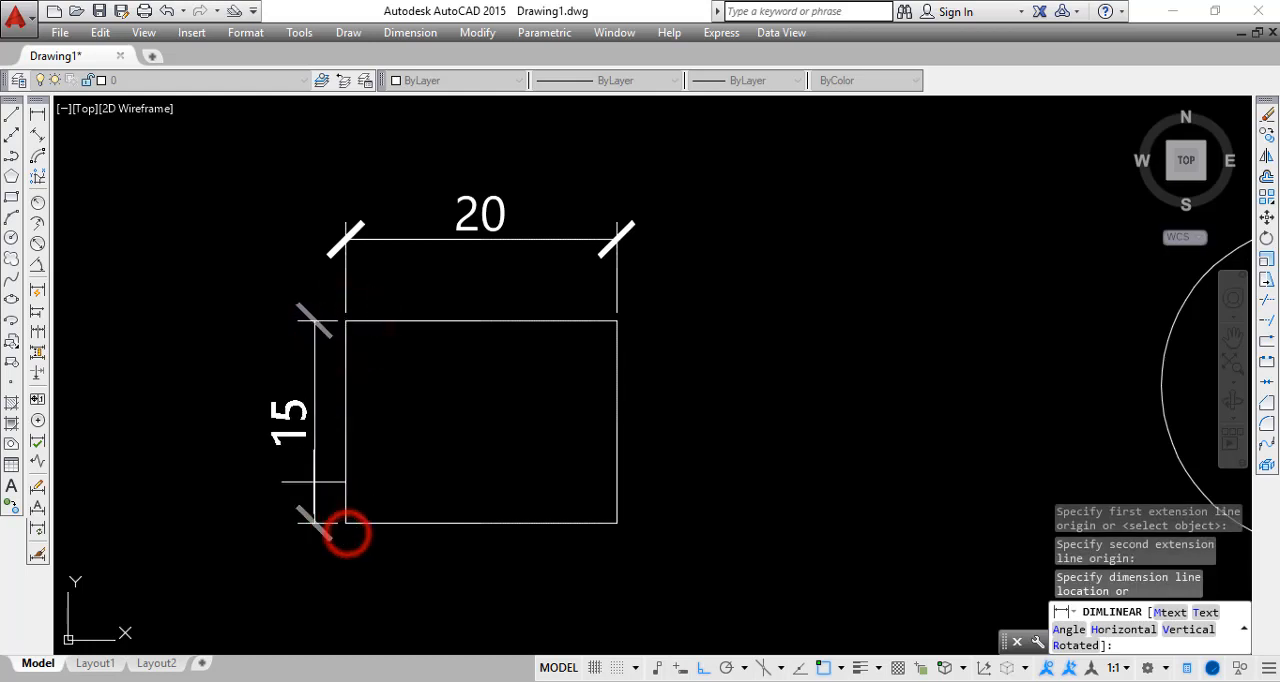
pyautogui.click(268, 457)
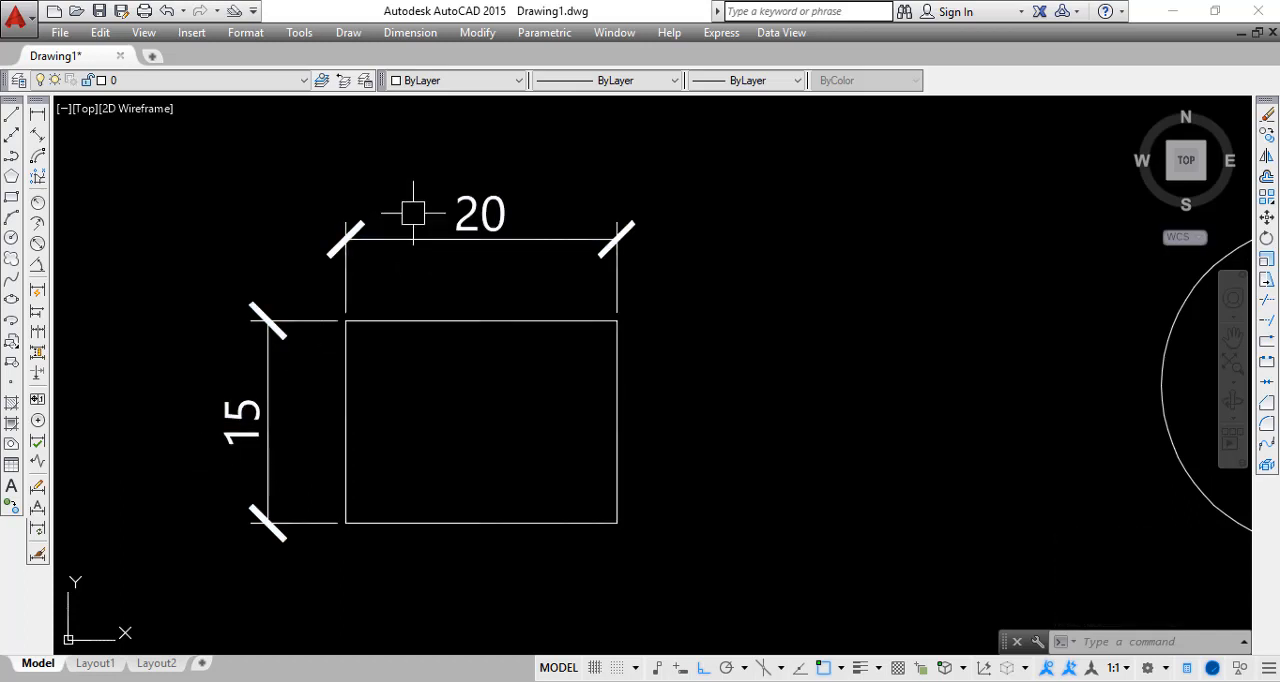
# Make Annotative the current dimension style in the Dimension Style Manager and close the manager
pyautogui.write('d')
pyautogui.press('Return')
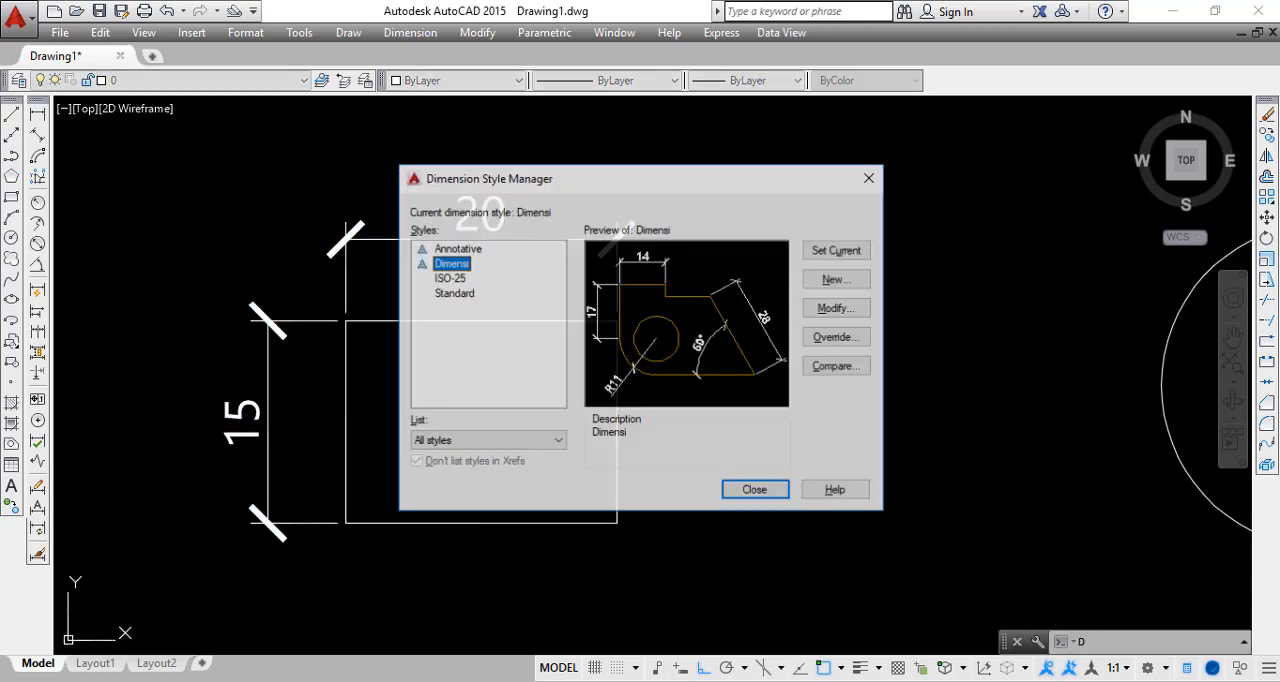
pyautogui.click(457, 350)
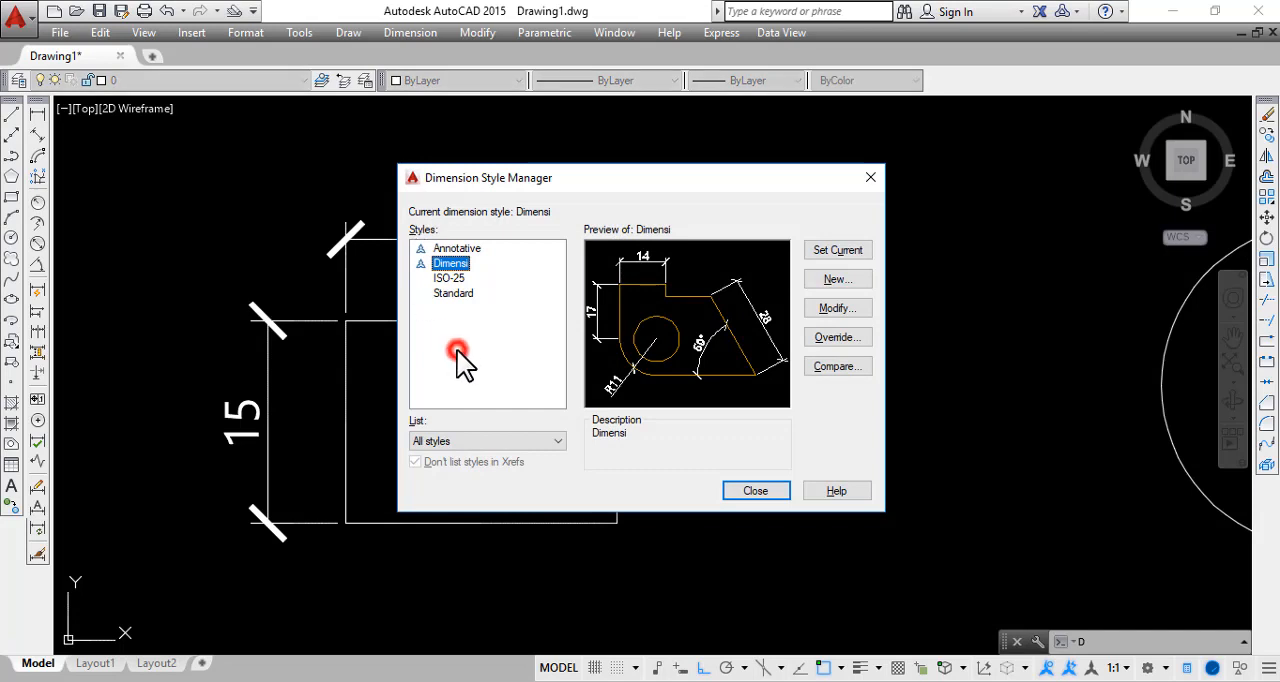
pyautogui.click(459, 250)
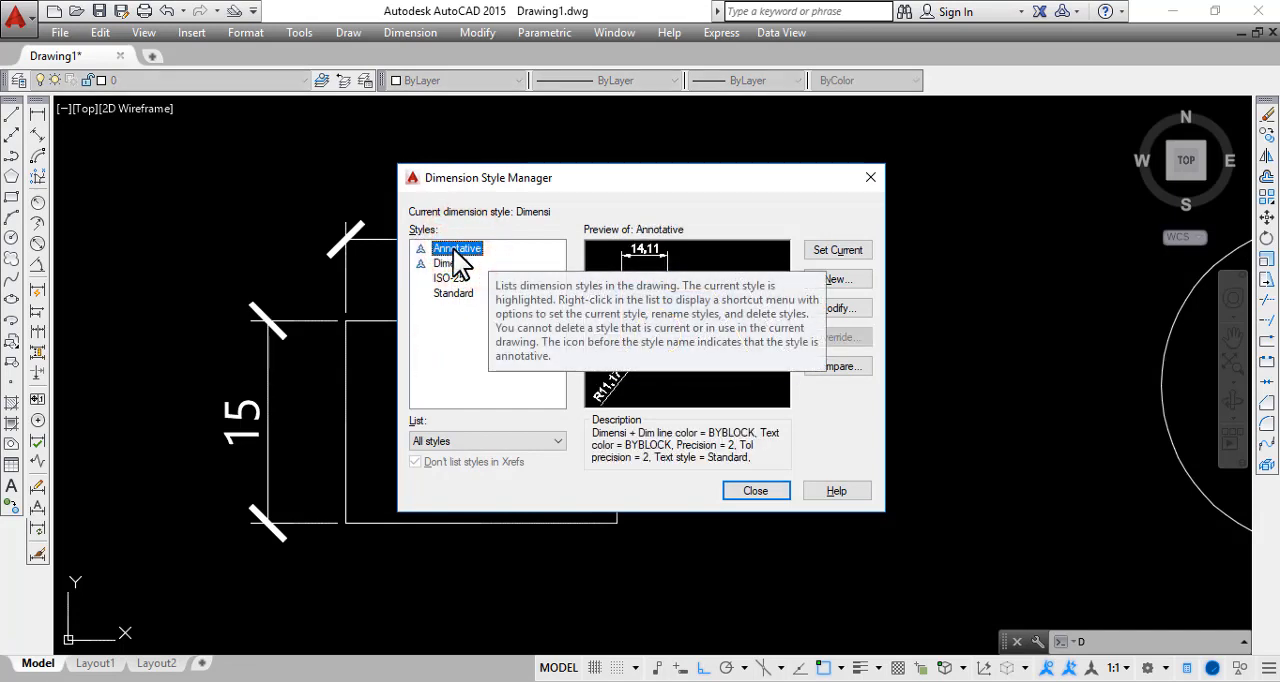
pyautogui.click(459, 255)
pyautogui.click(838, 251)
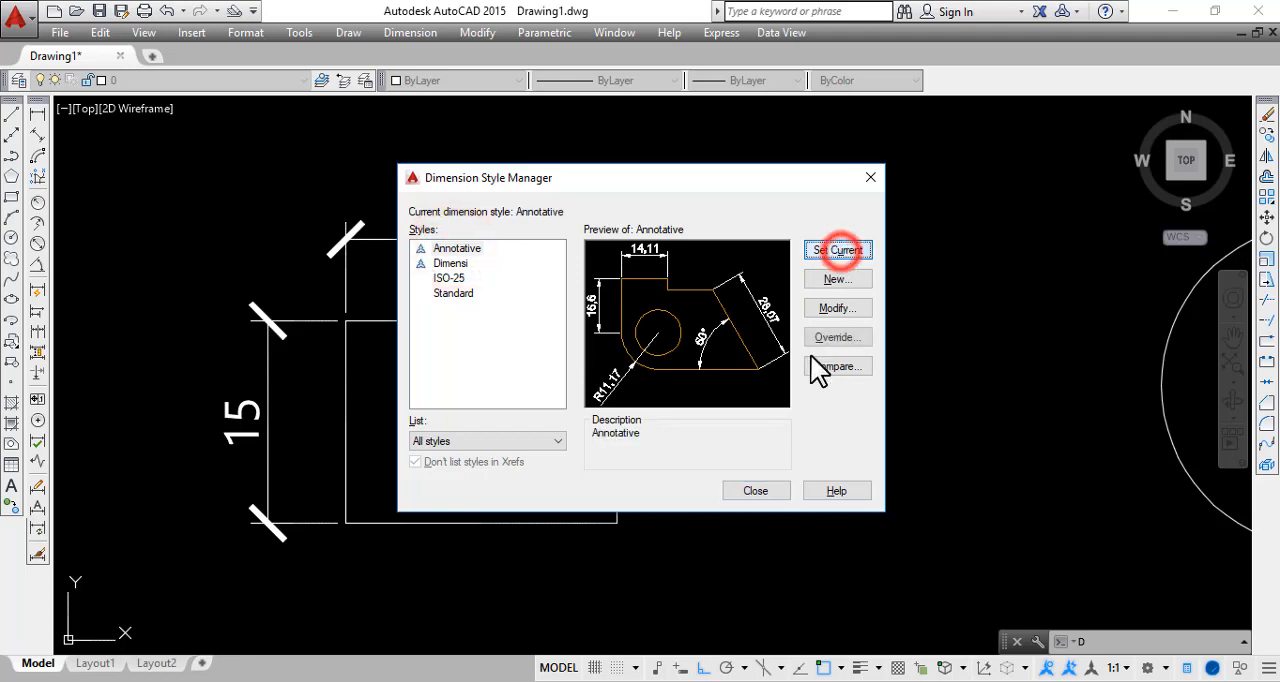
pyautogui.click(757, 494)
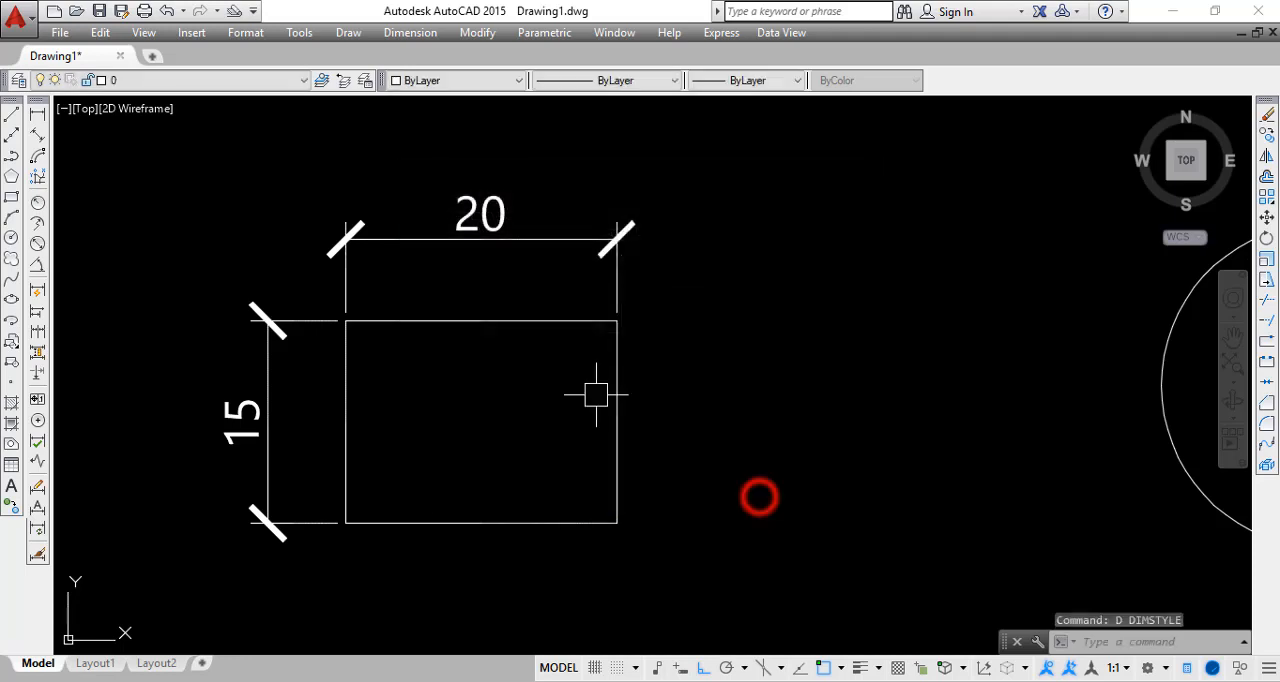
# Add a linear dimension to the rectangle's bottom edge between its two lower corners, placing the dimension line below it
pyautogui.click(37, 113)
pyautogui.click(346, 520)
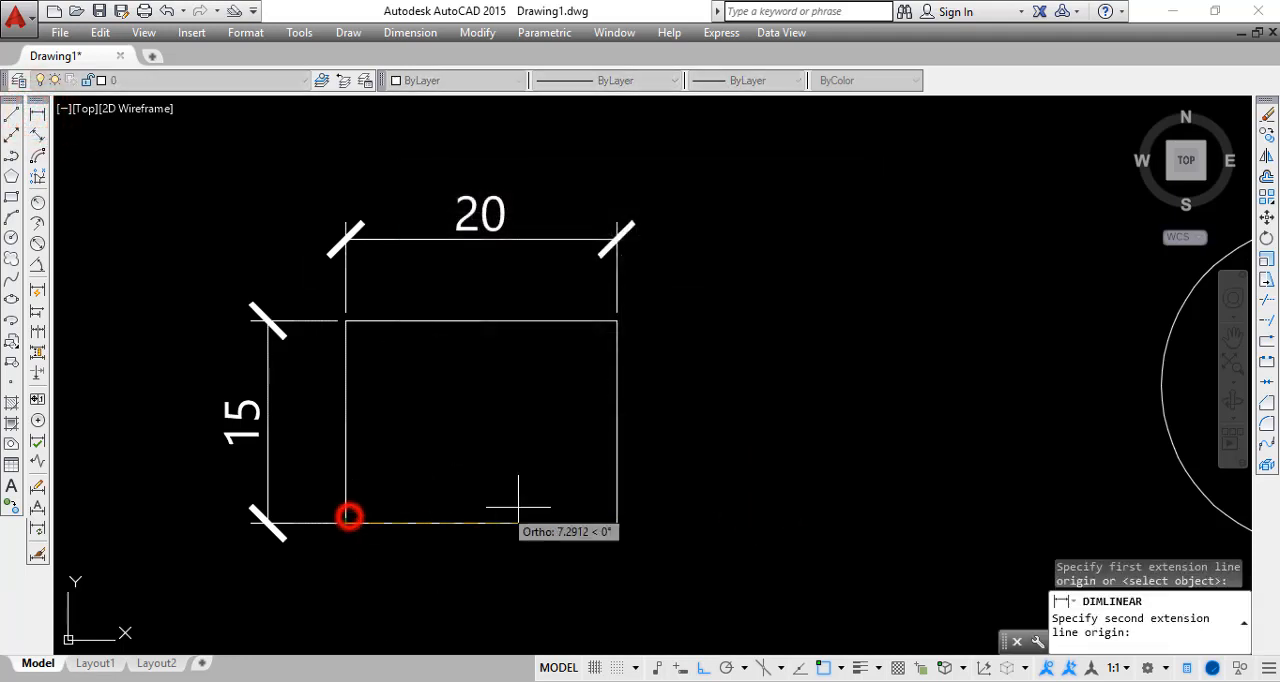
pyautogui.click(616, 522)
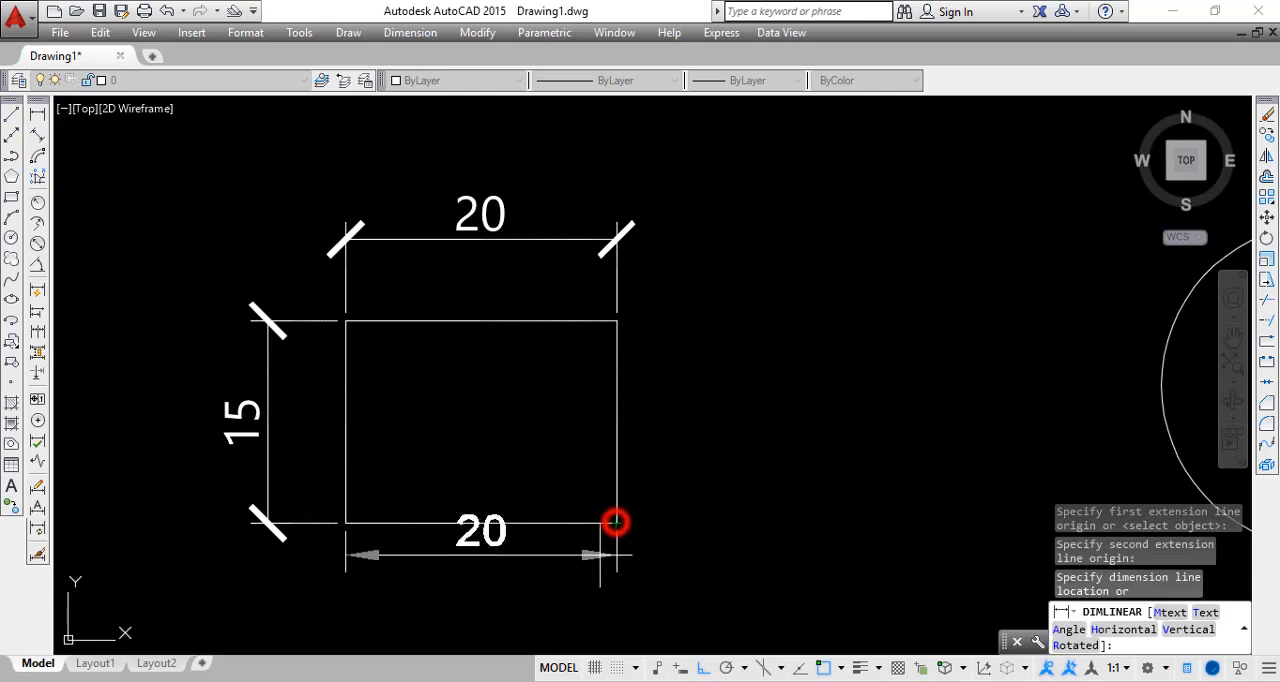
pyautogui.click(590, 605)
# Add a linear dimension to the rectangle's right edge between its two right corners, placing the dimension line outside to the right
pyautogui.moveTo(642, 543); pyautogui.dragTo(601, 471, button='middle')
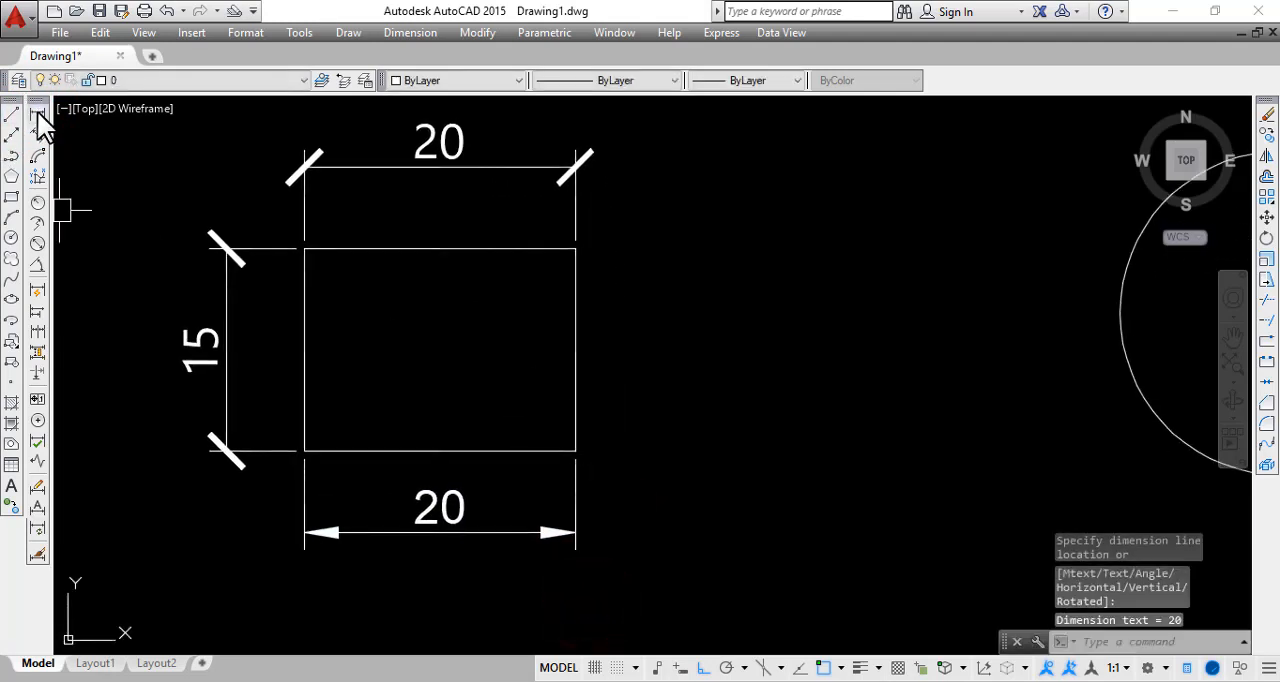
pyautogui.click(37, 112)
pyautogui.click(575, 249)
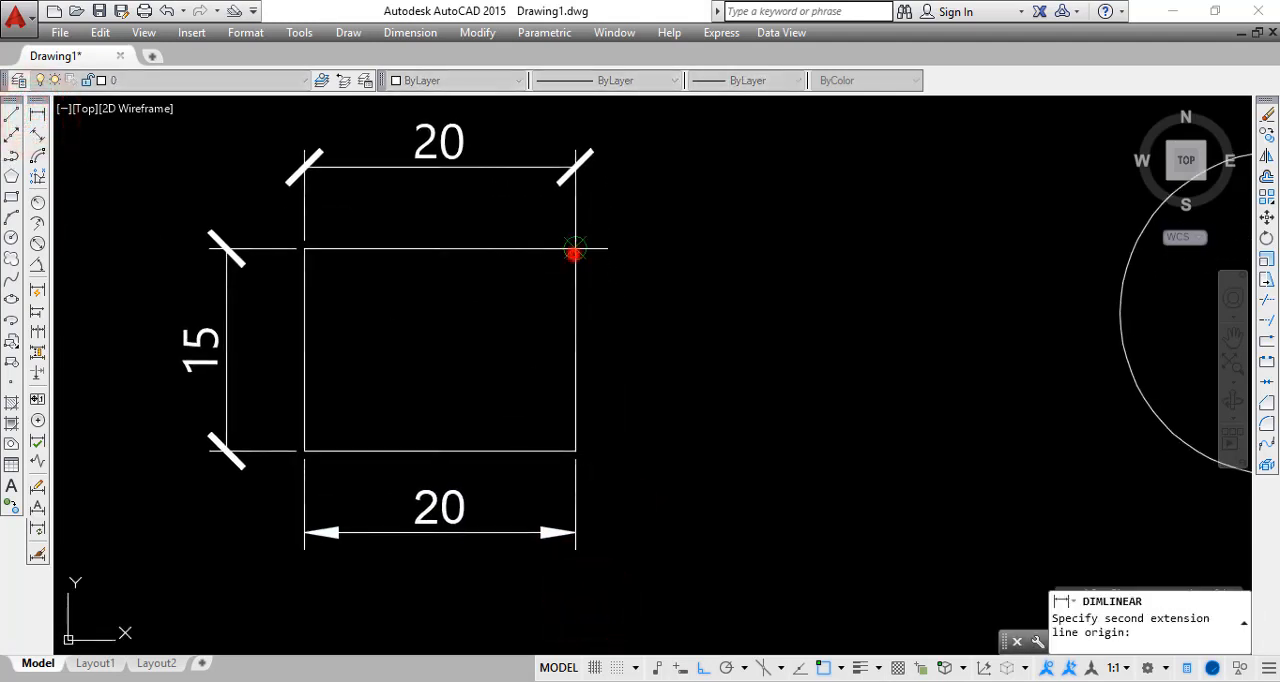
pyautogui.click(577, 452)
pyautogui.click(661, 468)
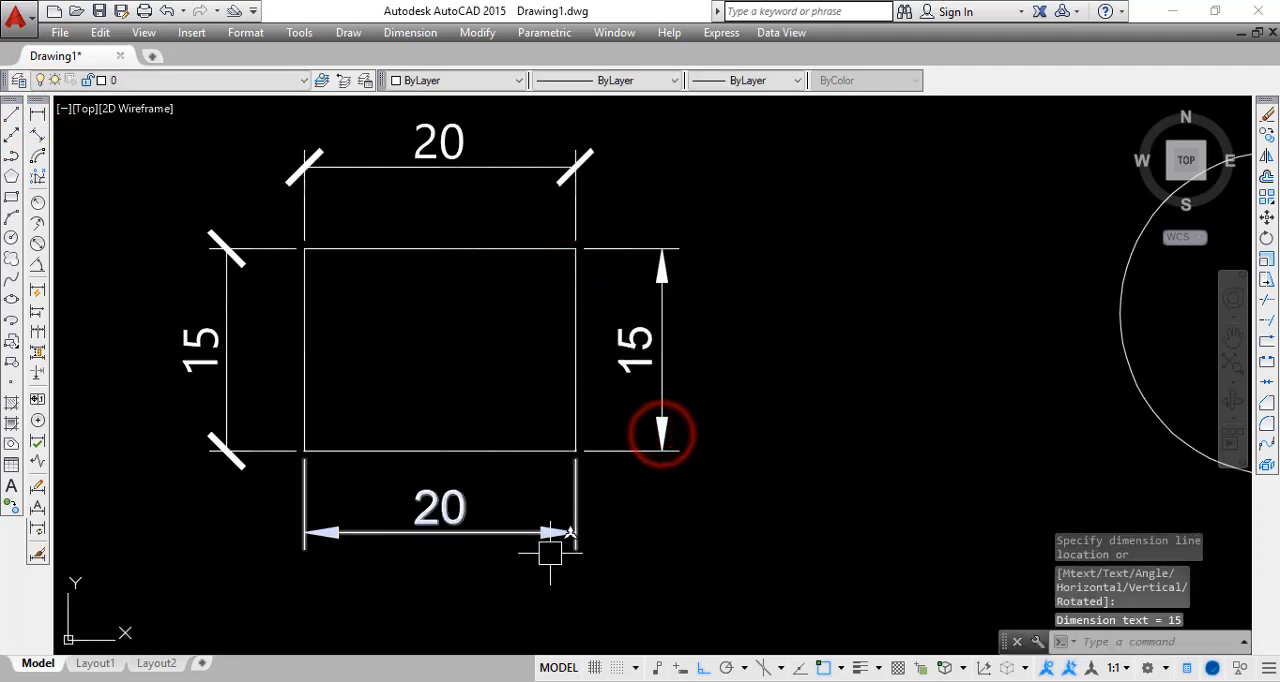
pyautogui.press('Escape')
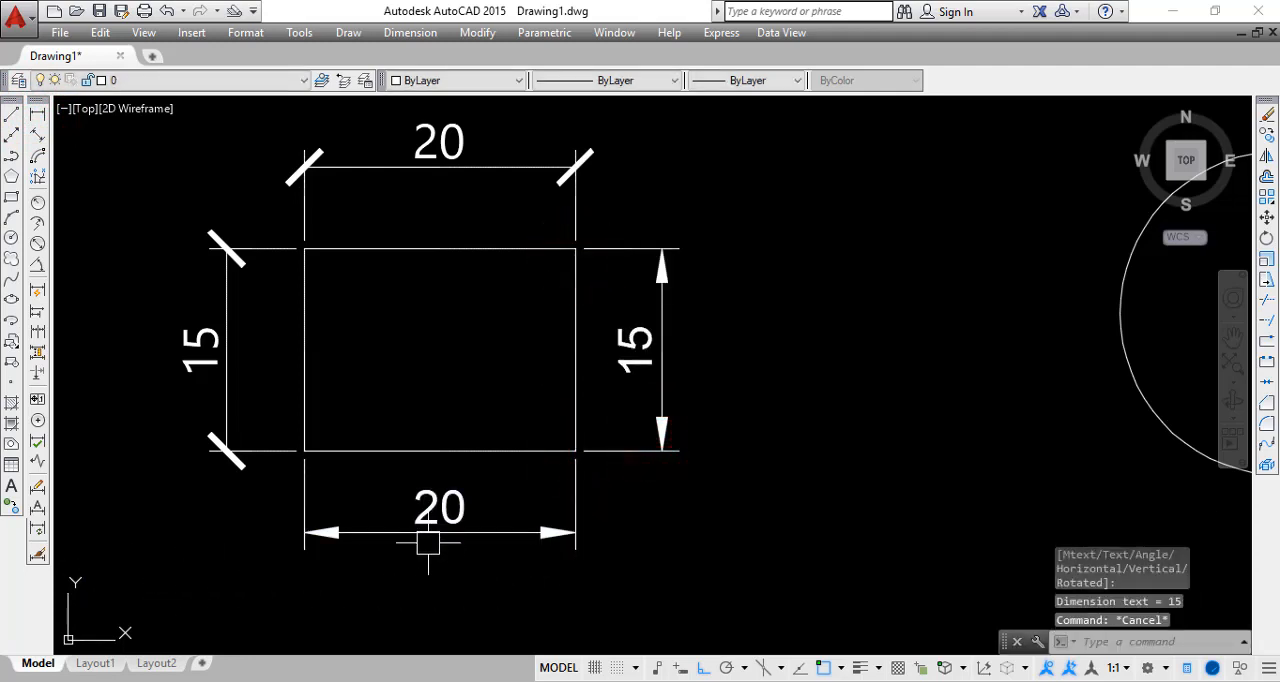
# Compare the arrowheads and text of the Annotative dimensions with those of the Dimensi dimensions around the rectangle
pyautogui.scroll(5, 337, 571)
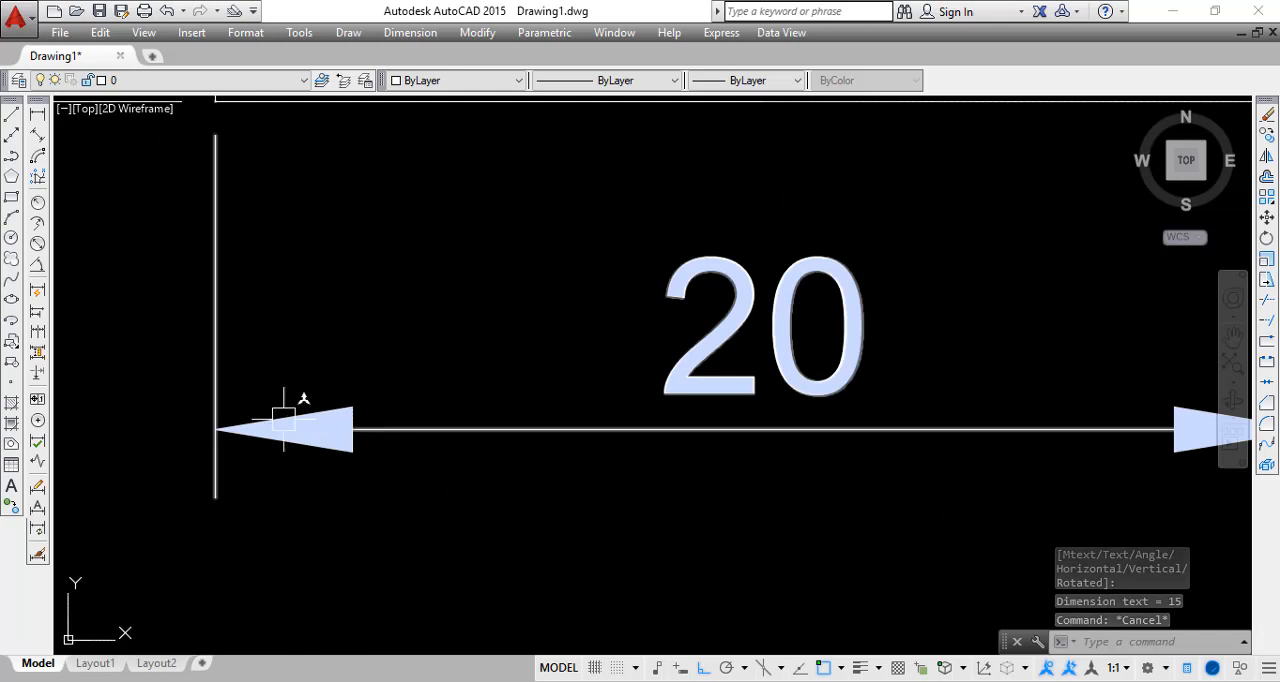
pyautogui.scroll(-3, 337, 437)
pyautogui.moveTo(354, 343); pyautogui.dragTo(485, 441, button='middle')
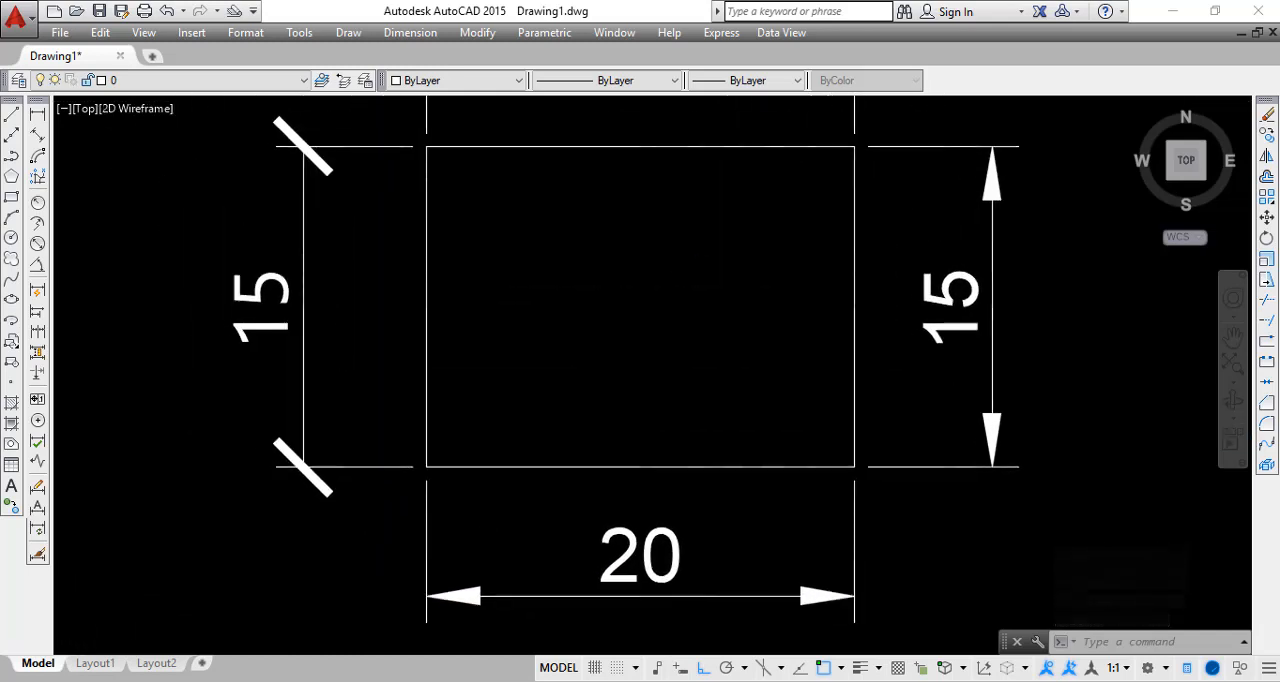
pyautogui.moveTo(363, 343); pyautogui.dragTo(355, 384, button='middle')
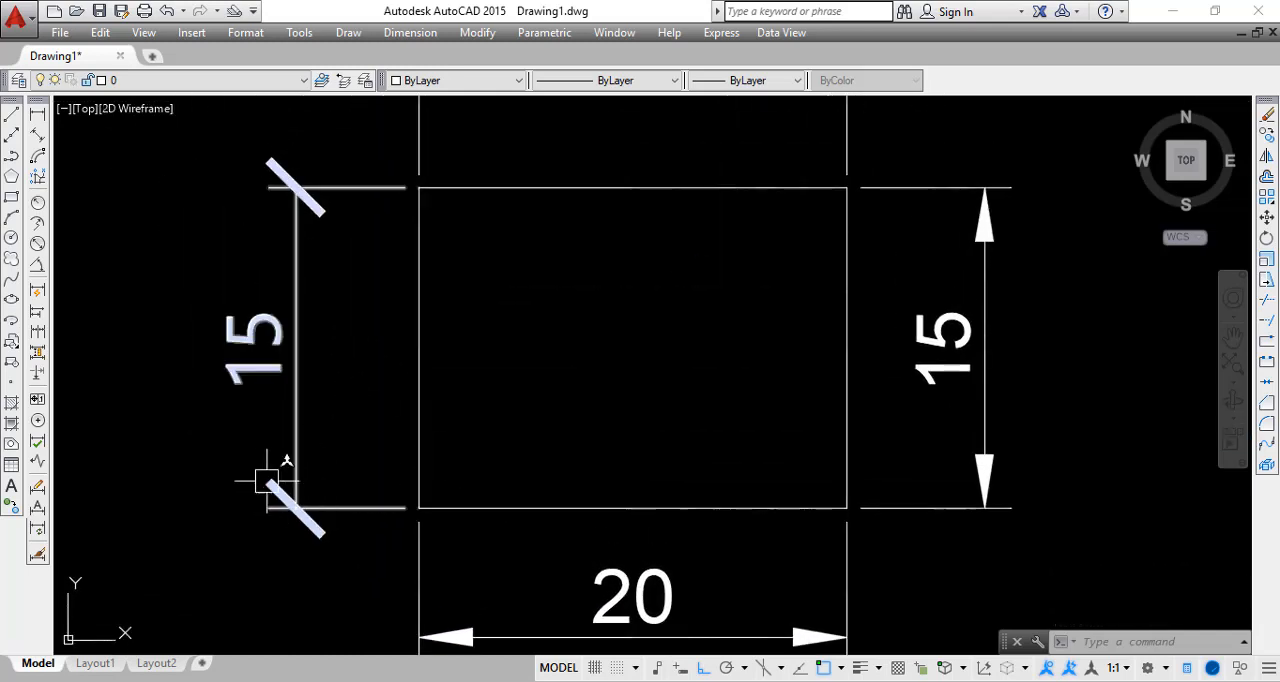
pyautogui.scroll(-2, 352, 380)
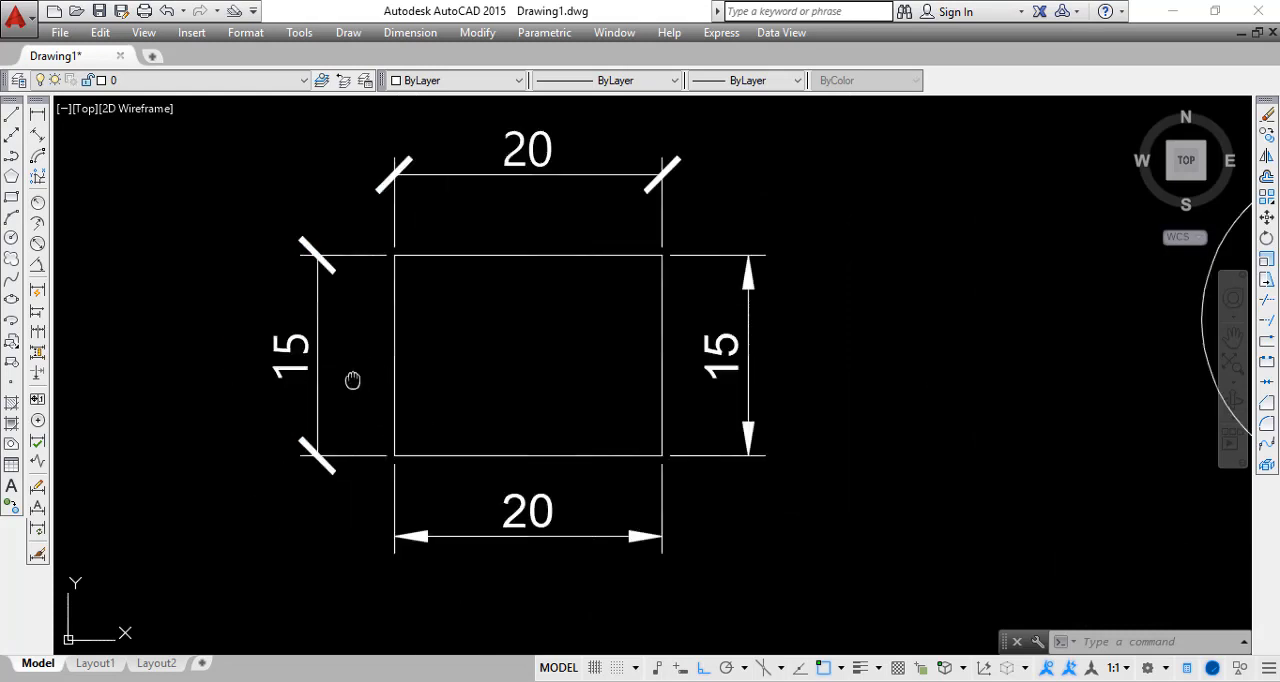
pyautogui.scroll(-2, 352, 380)
pyautogui.scroll(4, 434, 366)
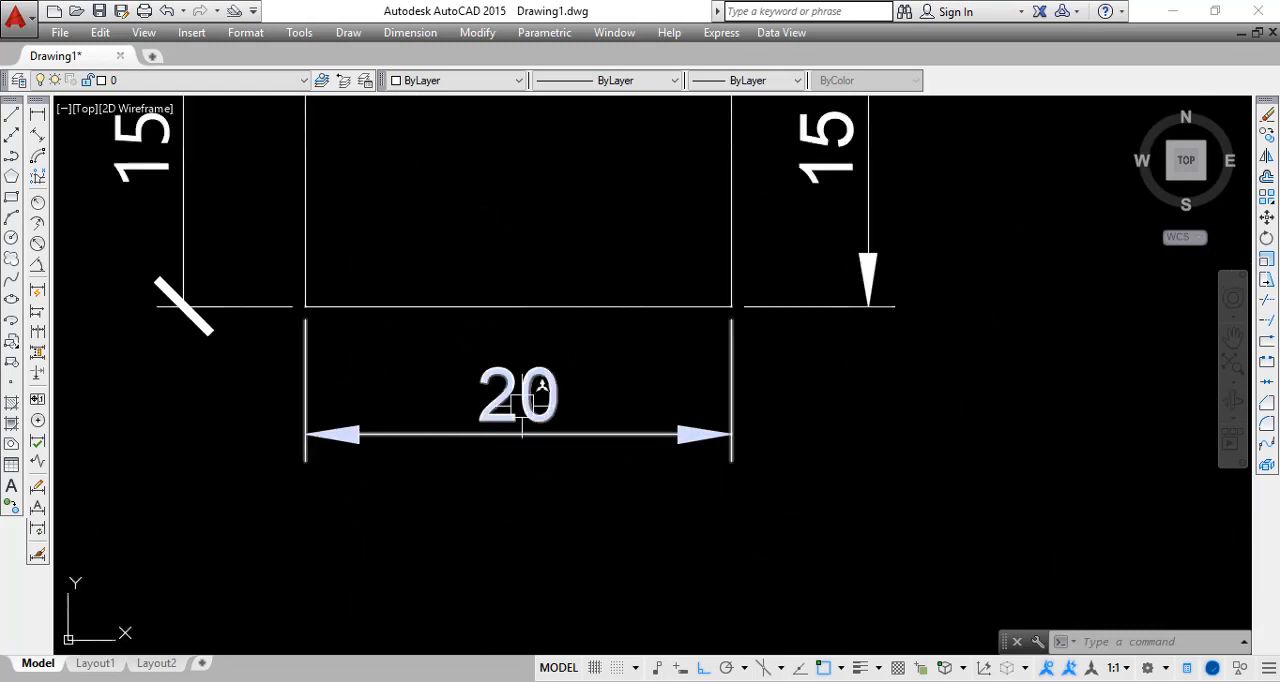
pyautogui.moveTo(457, 363); pyautogui.dragTo(503, 585, button='middle')
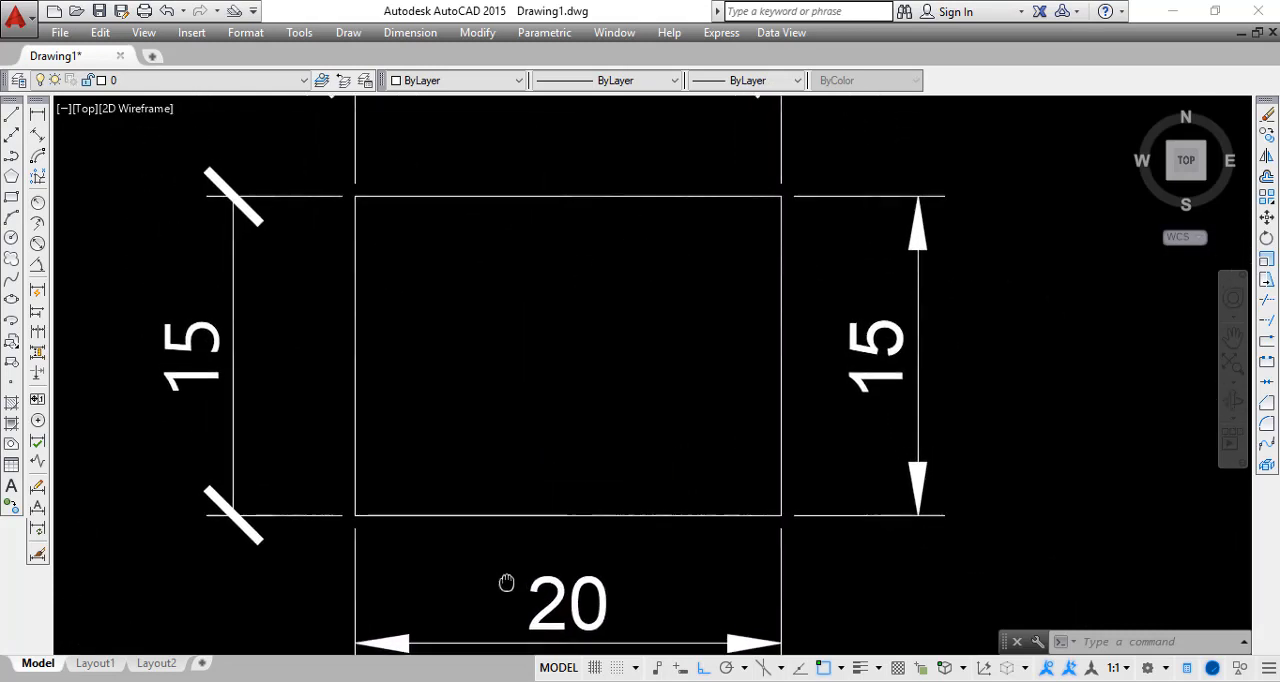
pyautogui.moveTo(503, 381); pyautogui.dragTo(485, 475, button='middle')
pyautogui.scroll(-2, 131, 471)
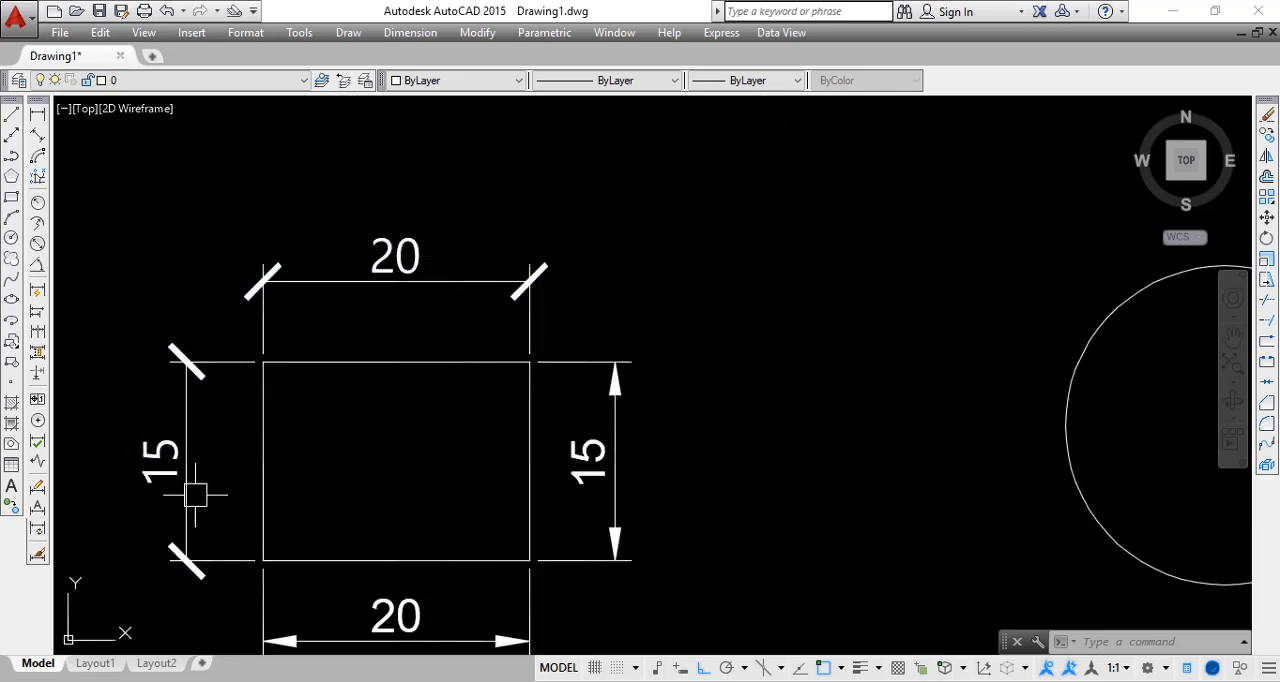
pyautogui.moveTo(396, 363); pyautogui.dragTo(379, 247, button='middle')
pyautogui.scroll(2, 379, 528)
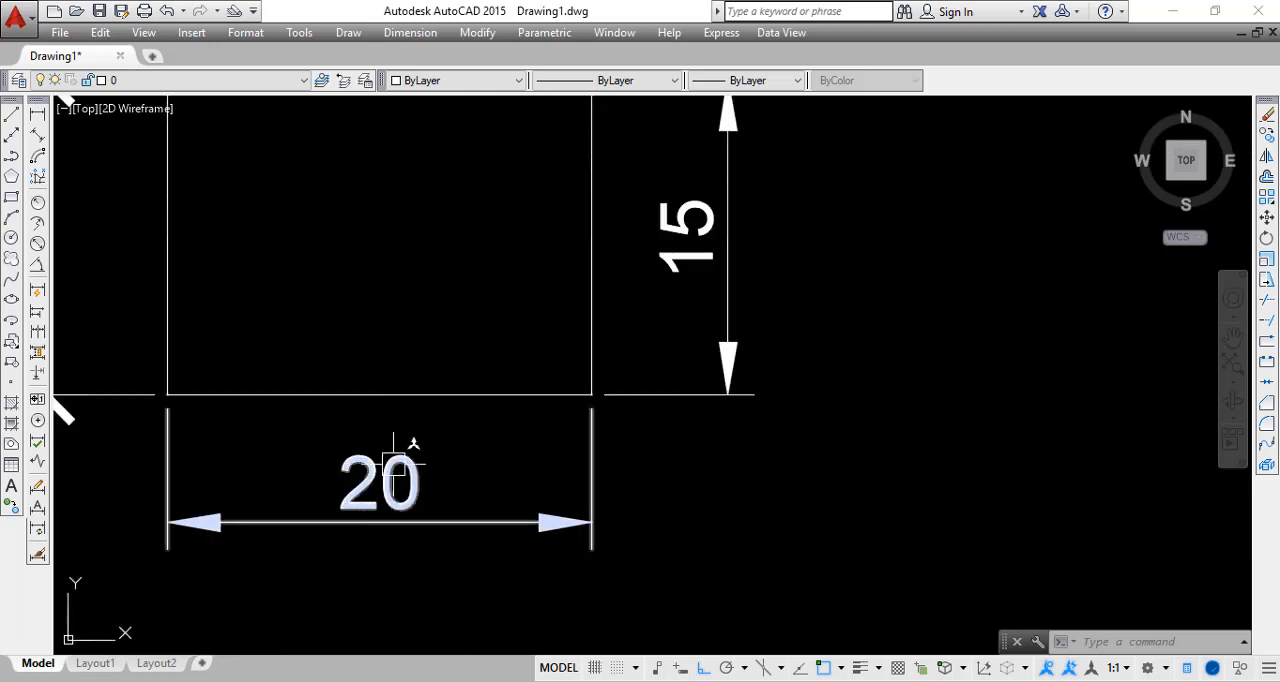
pyautogui.scroll(-2, 396, 462)
pyautogui.moveTo(315, 369); pyautogui.dragTo(305, 399, button='middle')
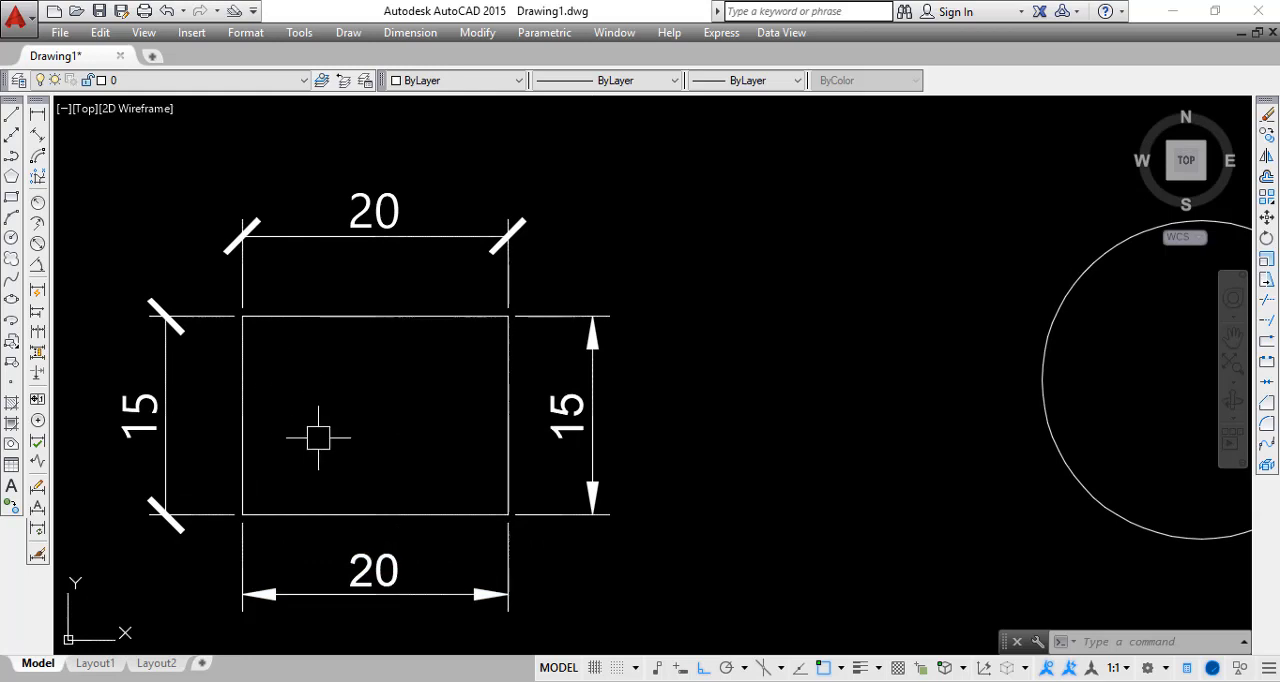
# Minimize the cmd.exe window that covers the drawing
pyautogui.moveTo(460, 503); pyautogui.dragTo(426, 417, button='middle')
pyautogui.scroll(-2, 427, 418)
pyautogui.moveTo(669, 449); pyautogui.dragTo(404, 452, button='middle')
pyautogui.moveTo(523, 504); pyautogui.dragTo(802, 441, button='middle')
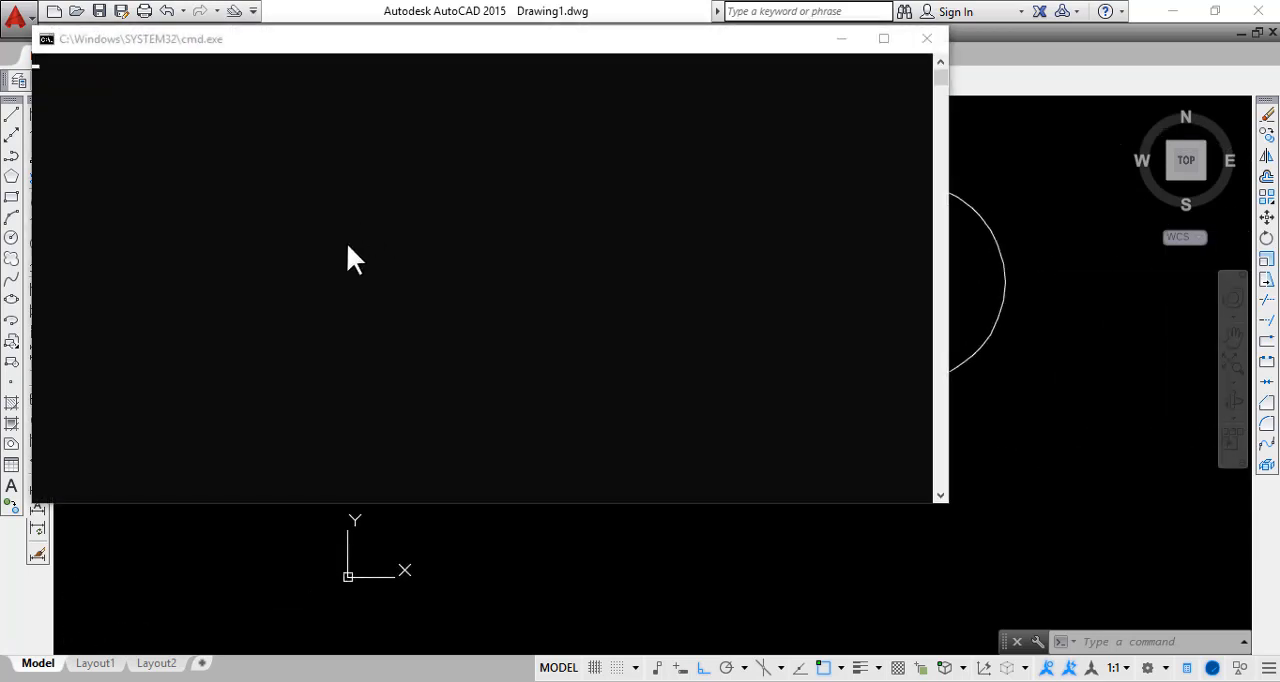
pyautogui.click(848, 34)
pyautogui.scroll(2, 365, 225)
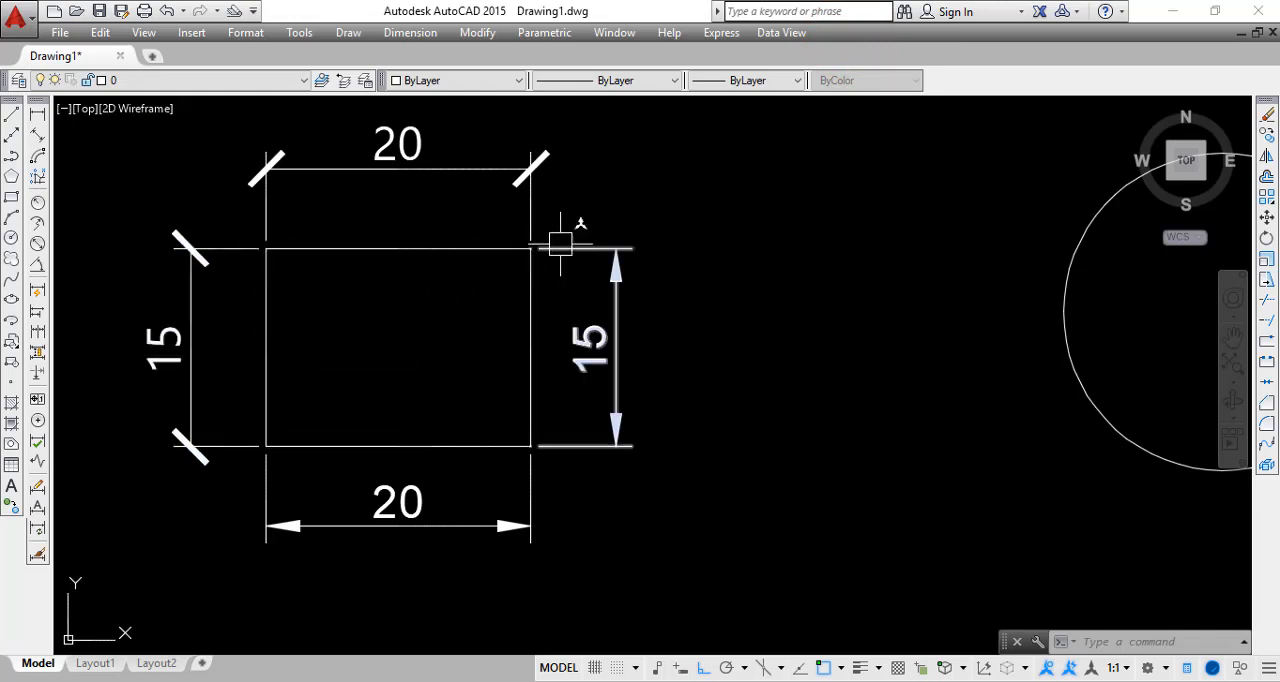
# Add a radius dimension to the circle, placing its text inside the circle's upper-left part
pyautogui.moveTo(766, 363)
pyautogui.mouseDown(button='middle')
pyautogui.moveTo(629, 394)
pyautogui.moveTo(314, 380)
pyautogui.mouseUp(button='middle')
pyautogui.scroll(-2, 791, 306)
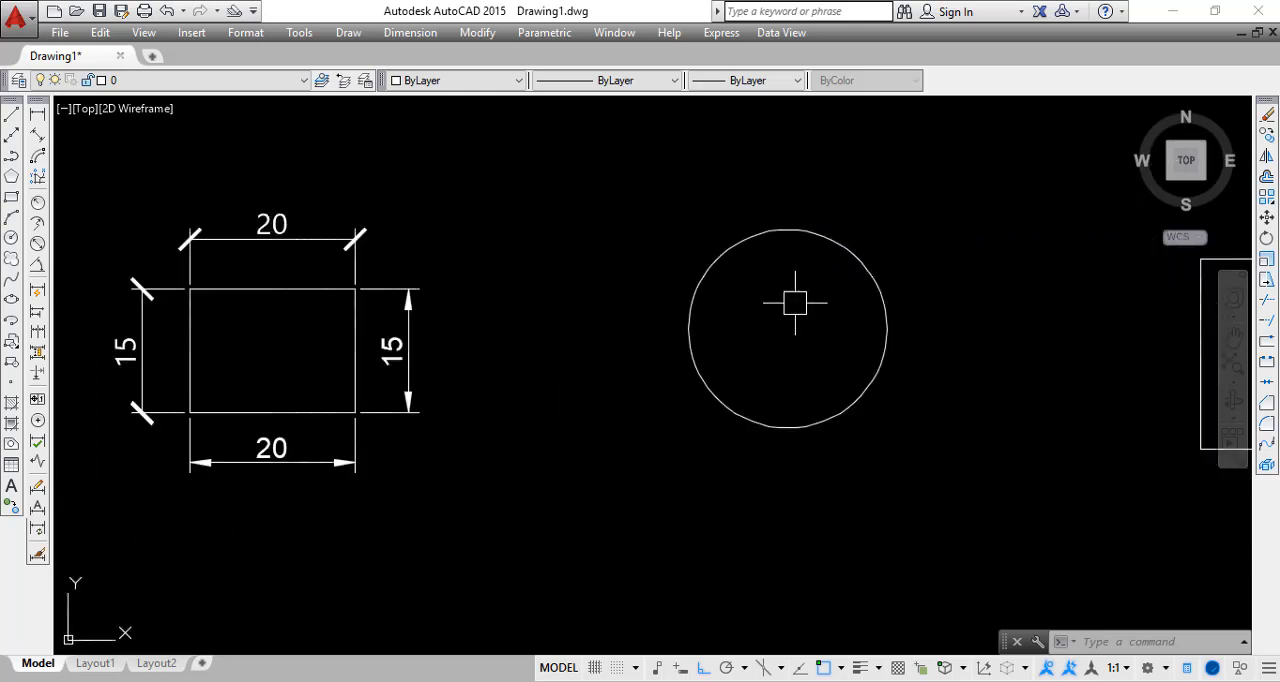
pyautogui.moveTo(791, 306); pyautogui.dragTo(509, 366, button='middle')
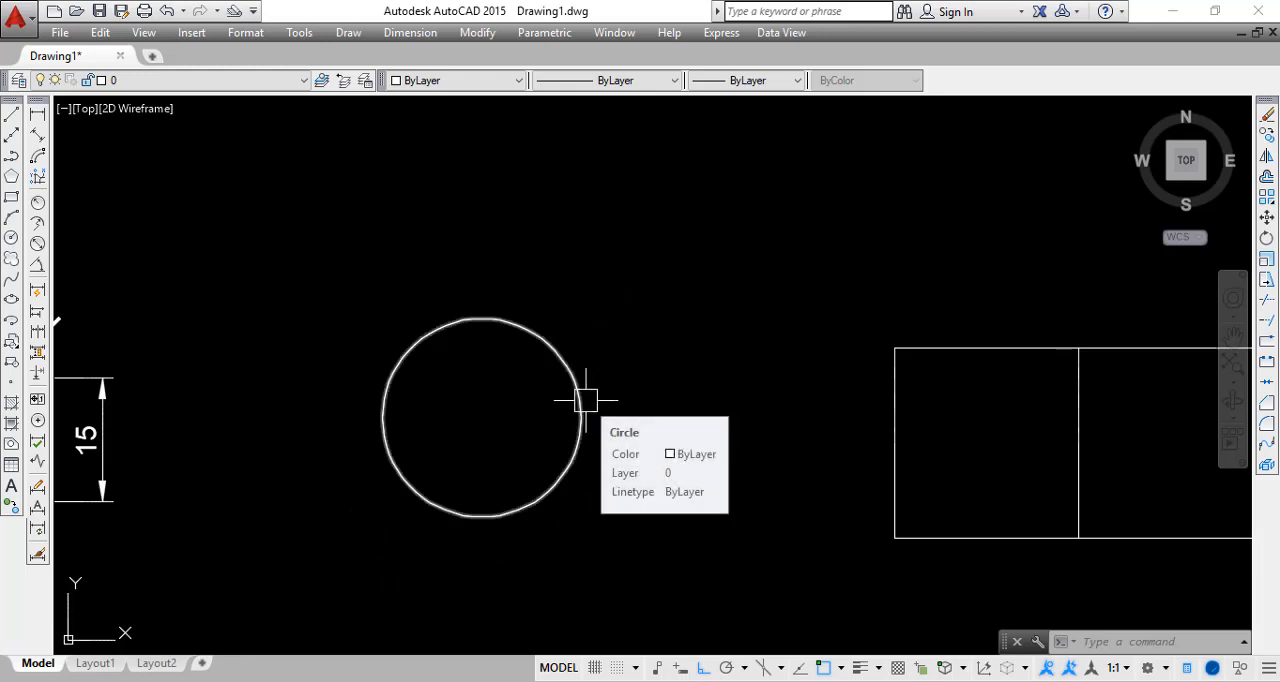
pyautogui.moveTo(483, 417); pyautogui.dragTo(448, 388, button='middle')
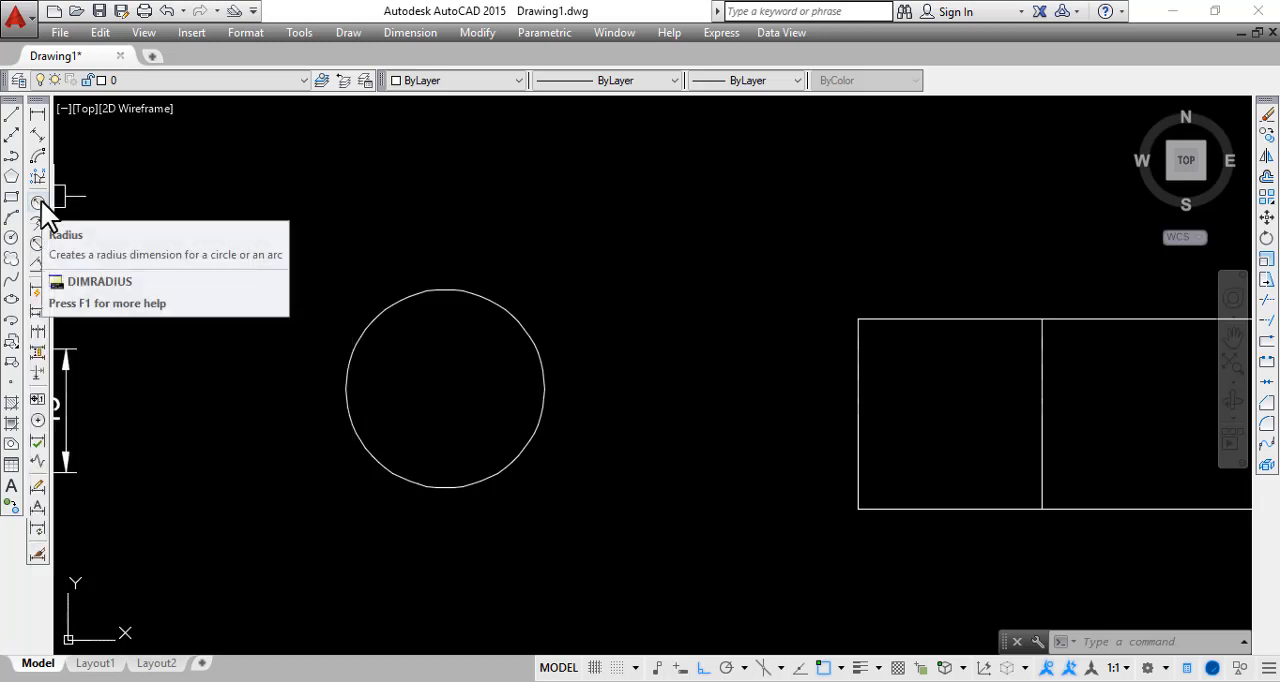
pyautogui.click(38, 202)
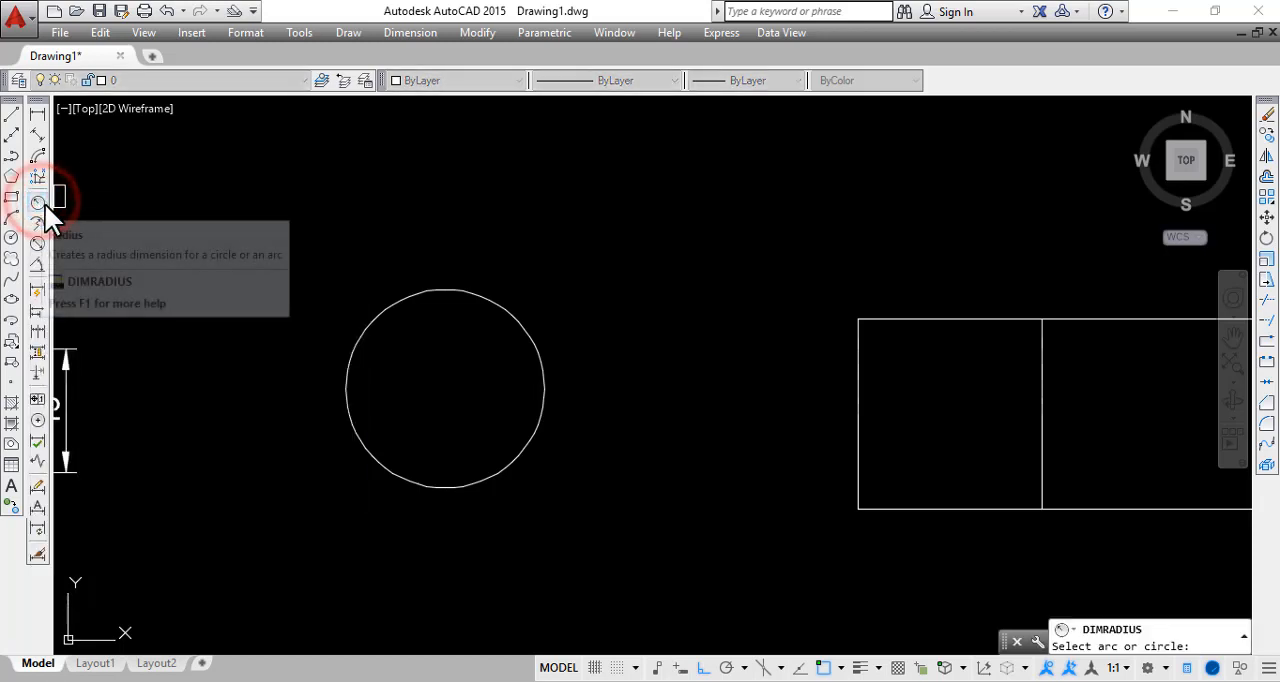
pyautogui.click(410, 290)
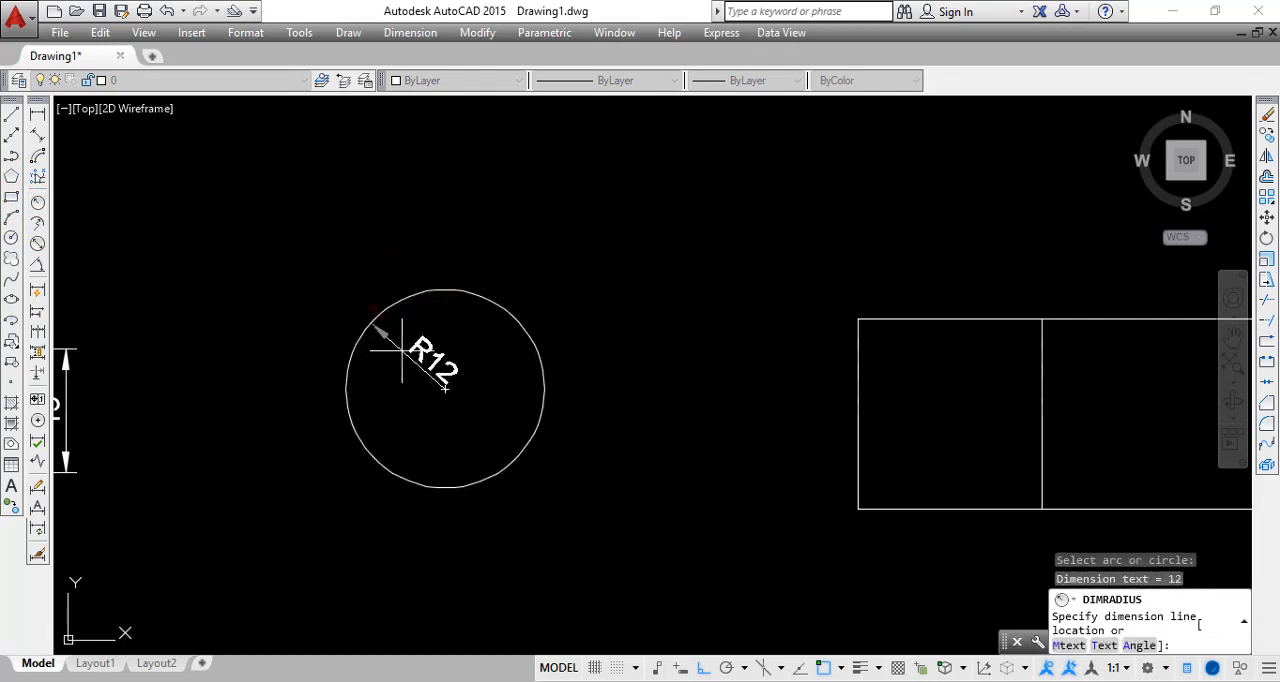
pyautogui.click(407, 342)
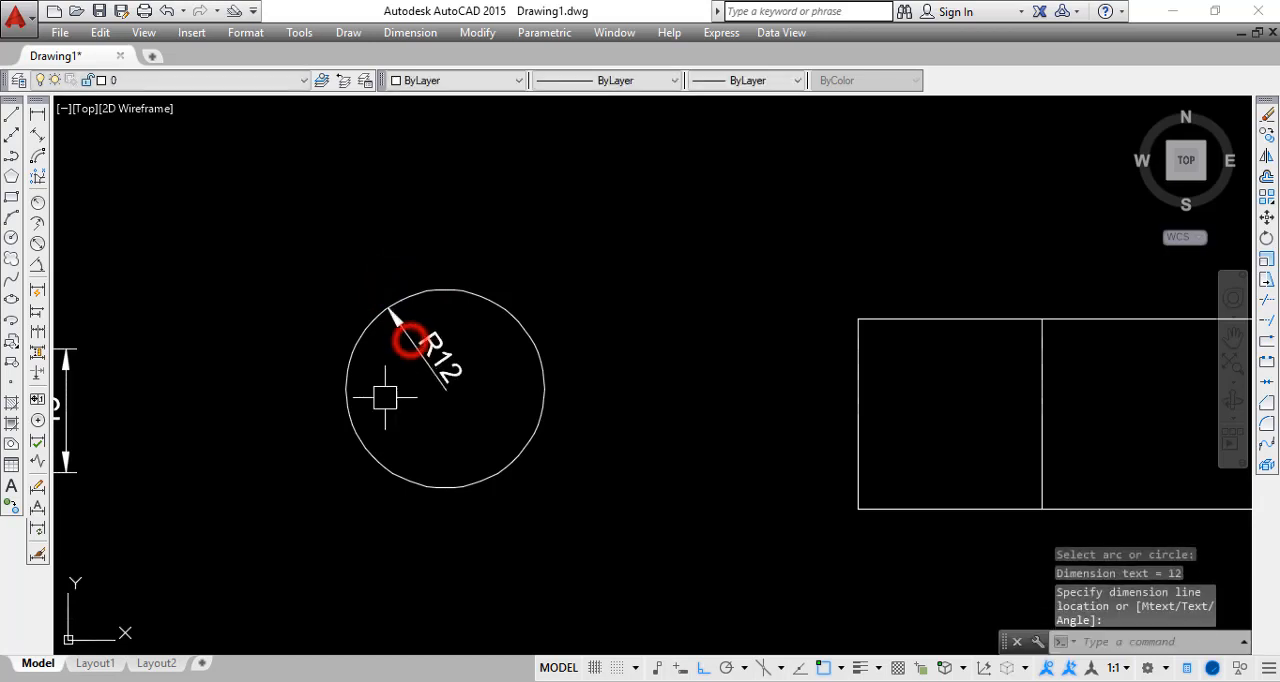
# Examine the arrowhead and text of the circle's Annotative radius dimension up close
pyautogui.scroll(2, 440, 383)
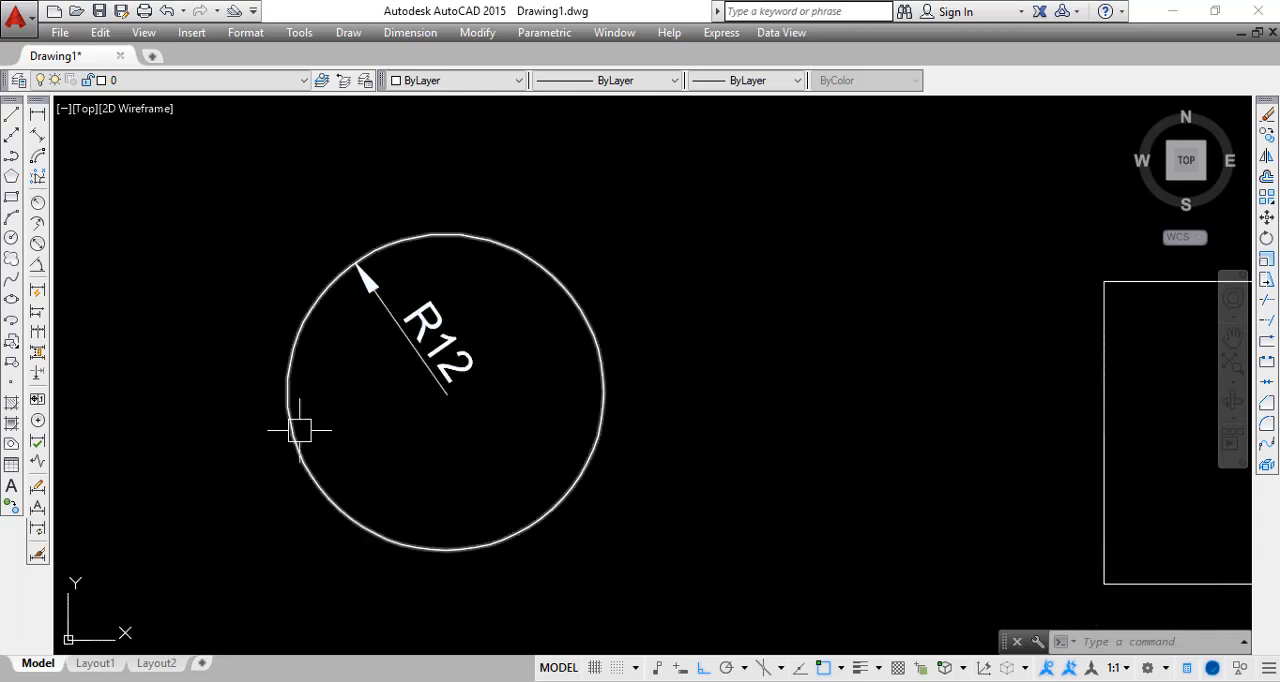
pyautogui.scroll(2, 415, 327)
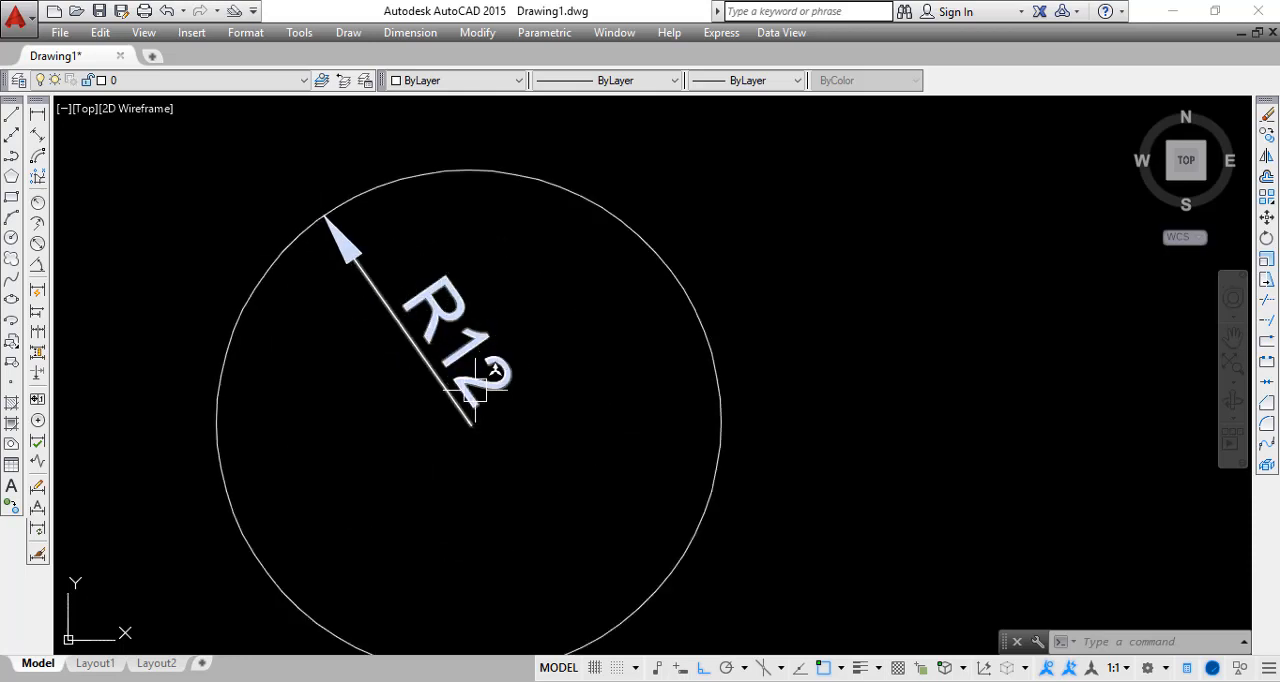
pyautogui.scroll(-3, 490, 410)
pyautogui.moveTo(509, 437); pyautogui.dragTo(503, 509, button='middle')
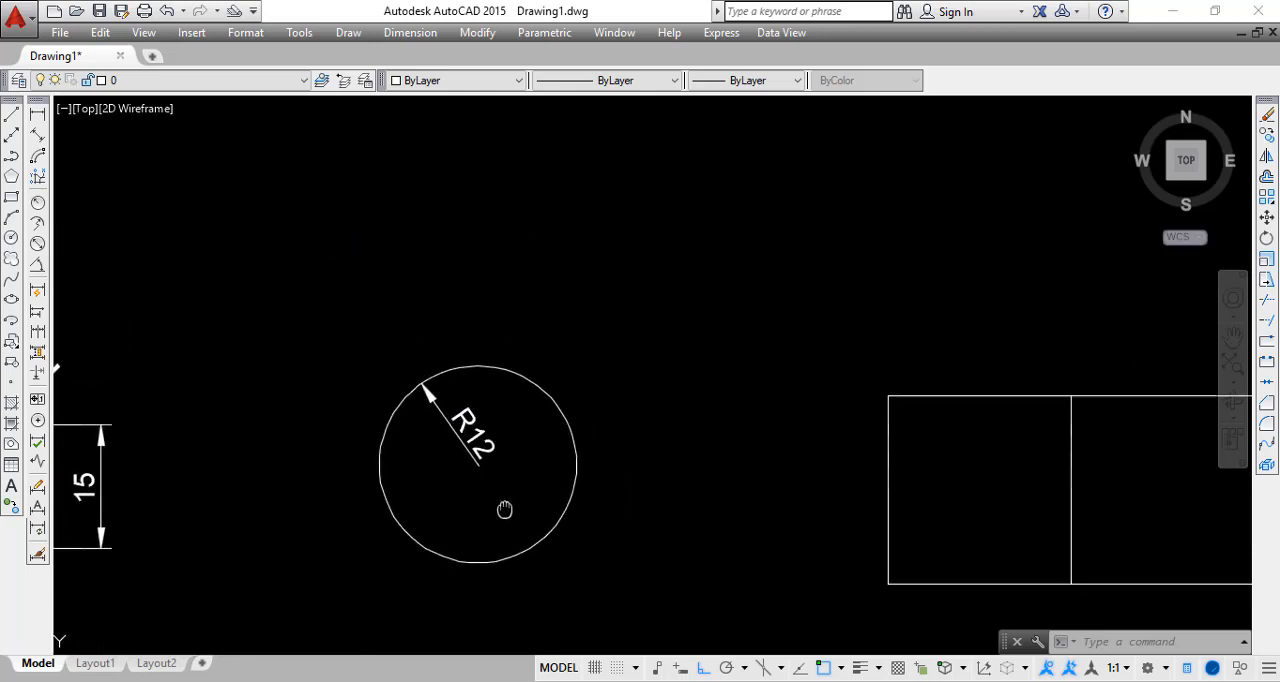
pyautogui.scroll(3, 435, 437)
pyautogui.scroll(2, 435, 437)
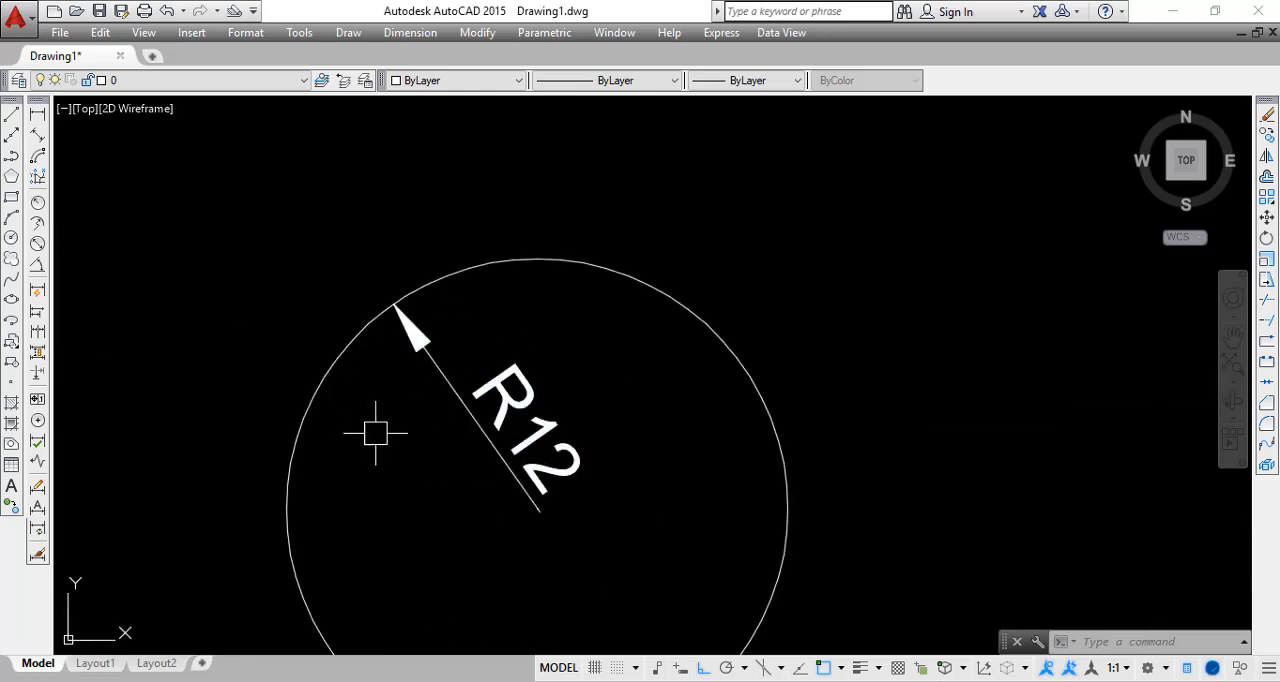
pyautogui.moveTo(434, 380); pyautogui.dragTo(436, 282, button='middle')
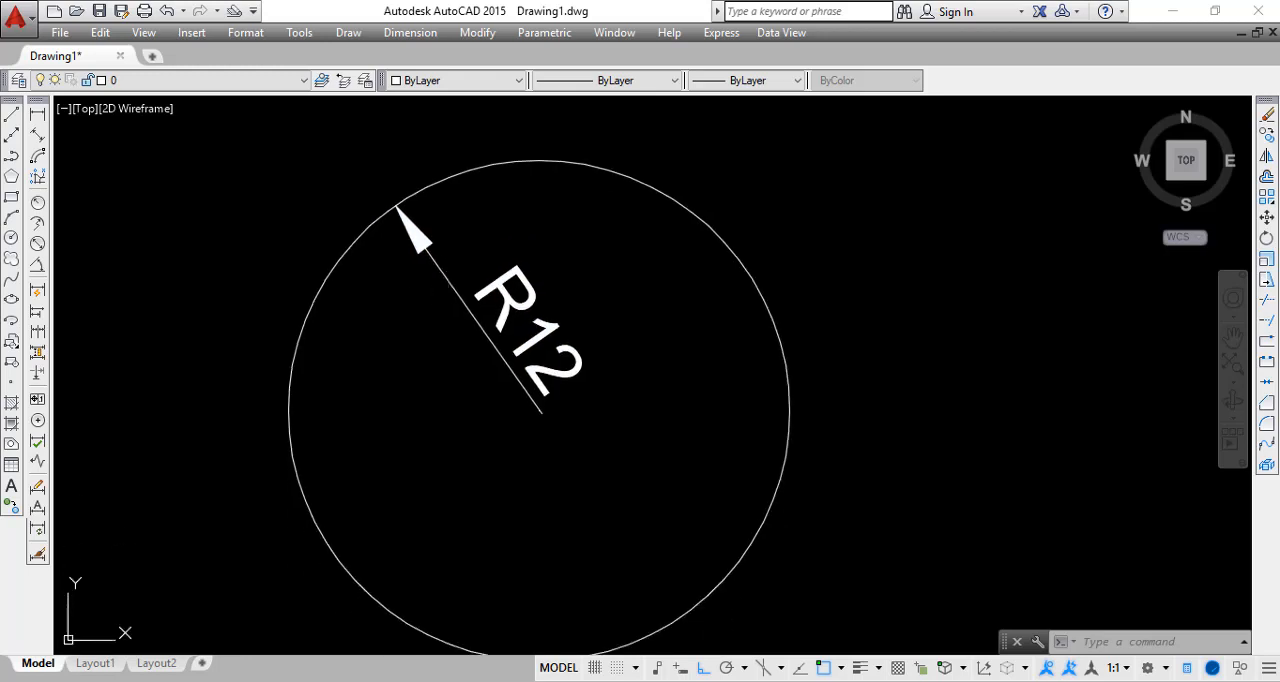
pyautogui.write('ST')
pyautogui.press('Return')
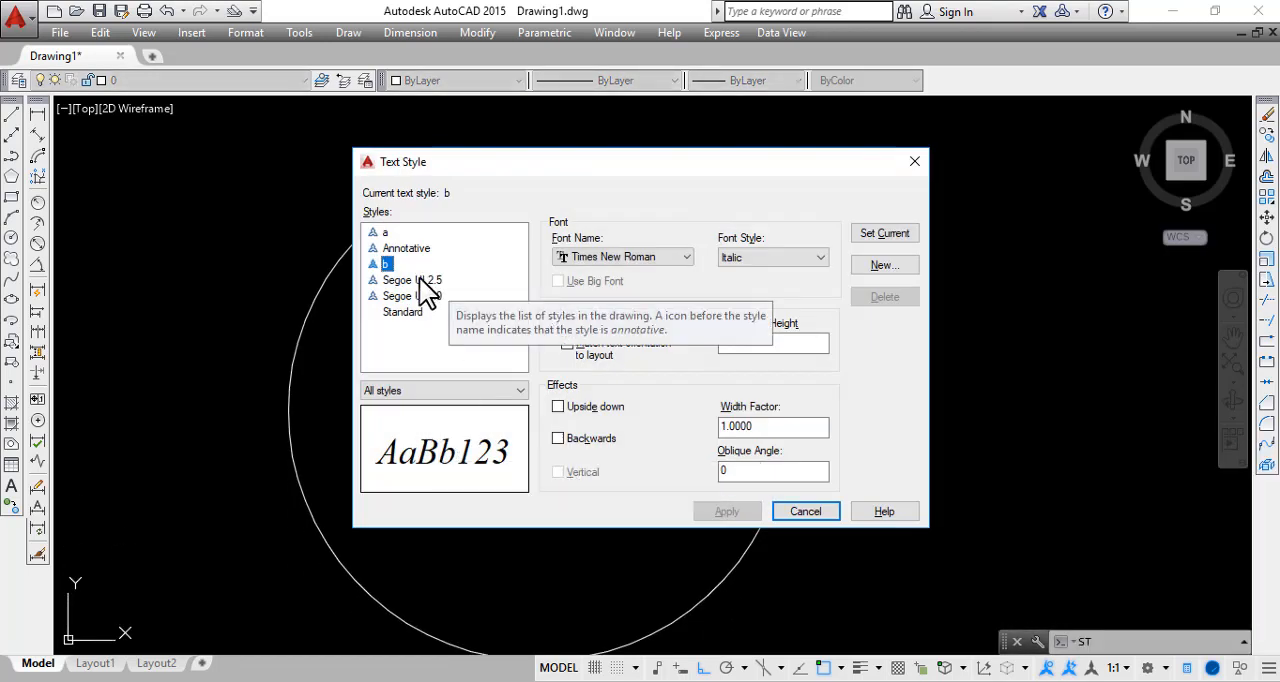
pyautogui.click(912, 162)
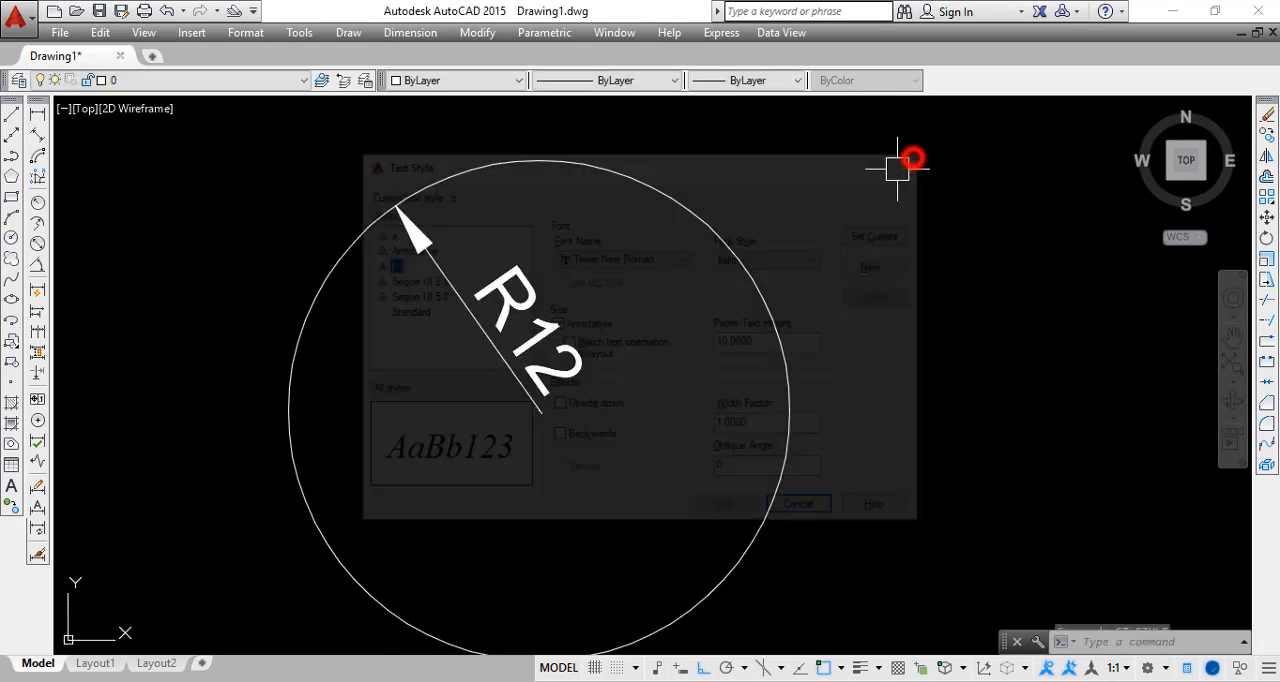
# Make Dimensi the current dimension style
pyautogui.write('d')
pyautogui.press('Return')
pyautogui.click(450, 263)
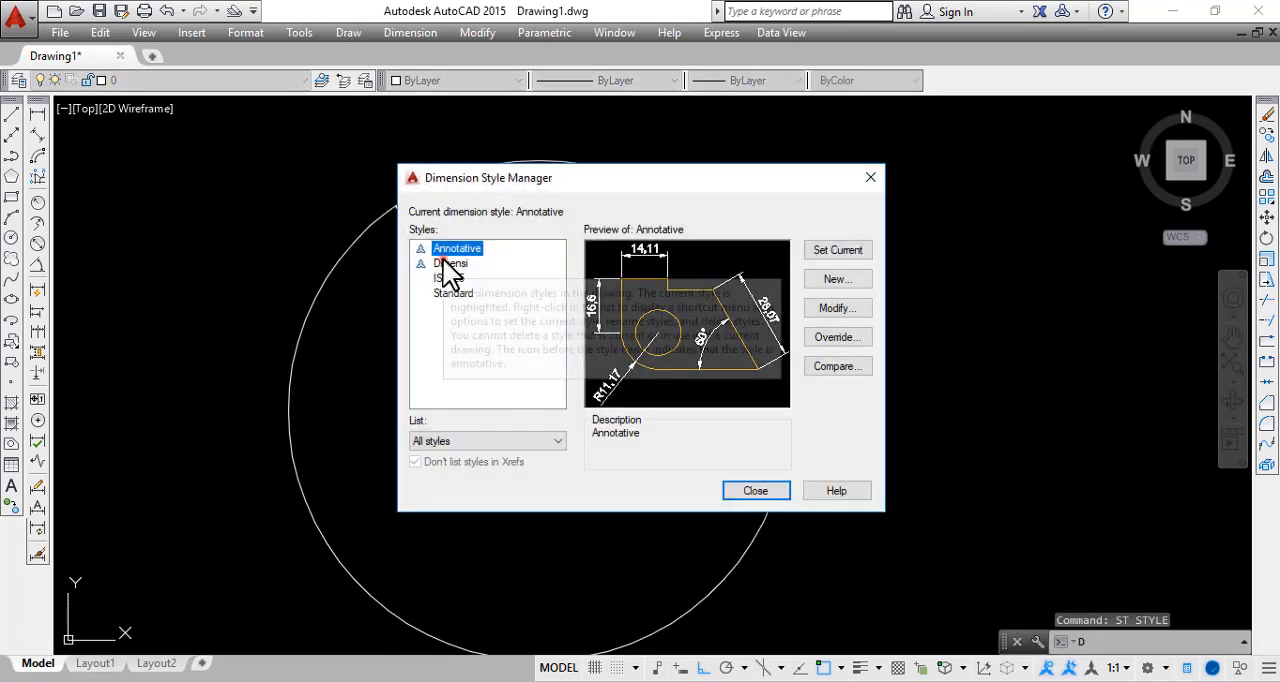
pyautogui.click(829, 253)
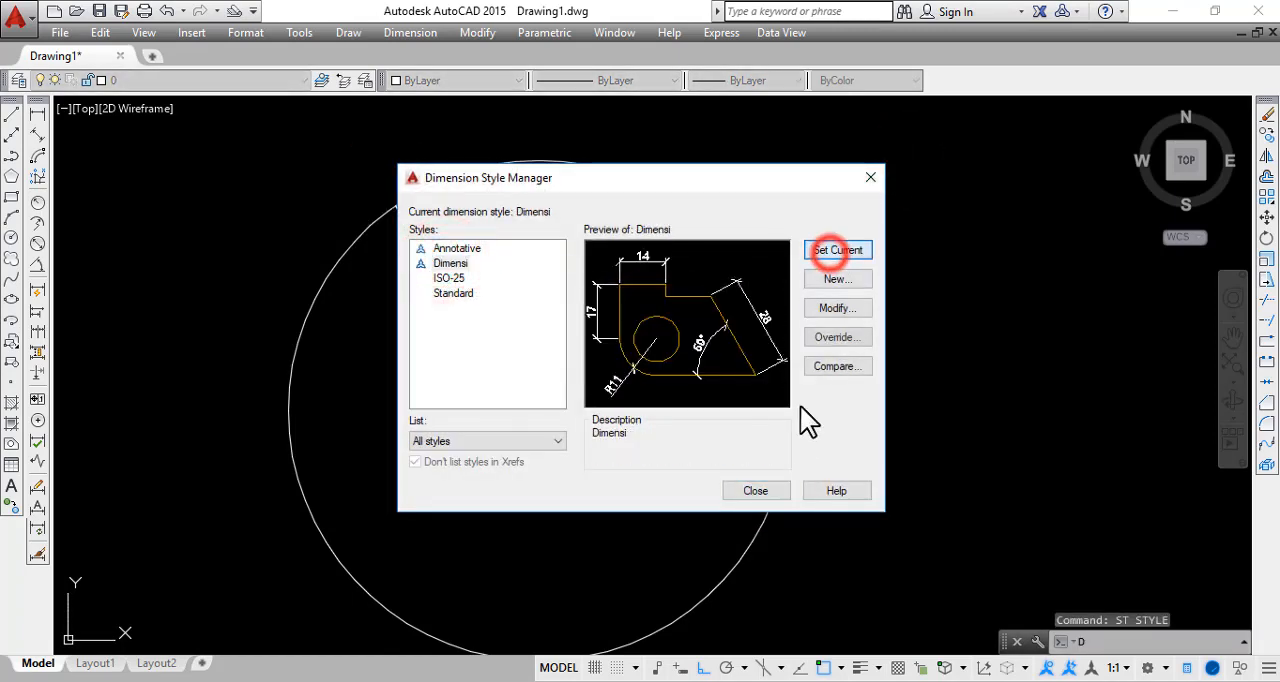
pyautogui.click(767, 486)
# Add a second radius dimension to the circle, placing its text inside the circle's lower-left part
pyautogui.moveTo(438, 481); pyautogui.dragTo(386, 414, button='middle')
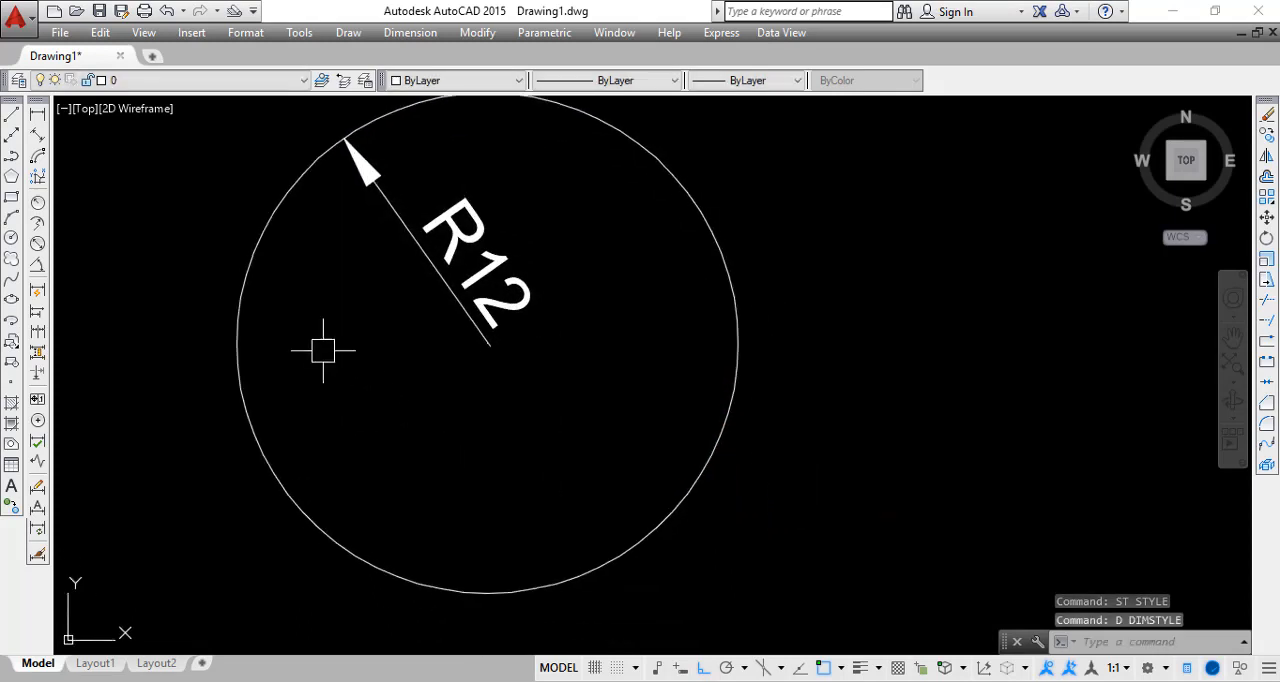
pyautogui.click(39, 205)
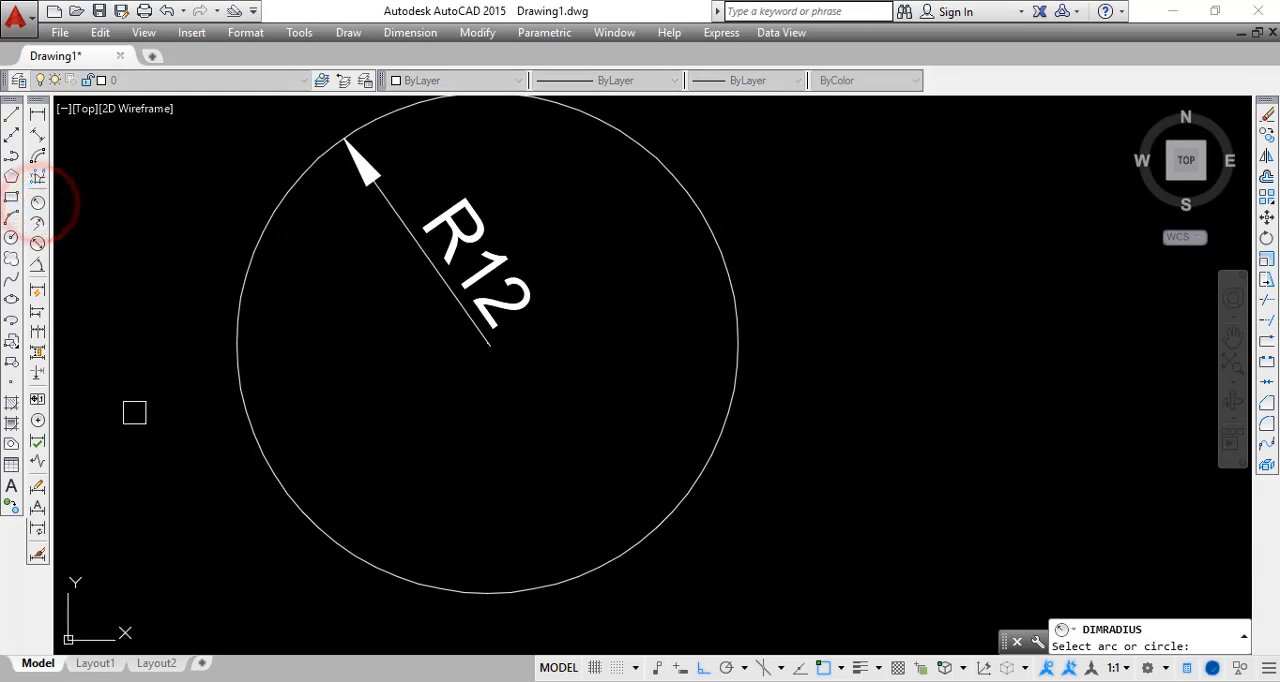
pyautogui.scroll(-2, 140, 430)
pyautogui.click(218, 453)
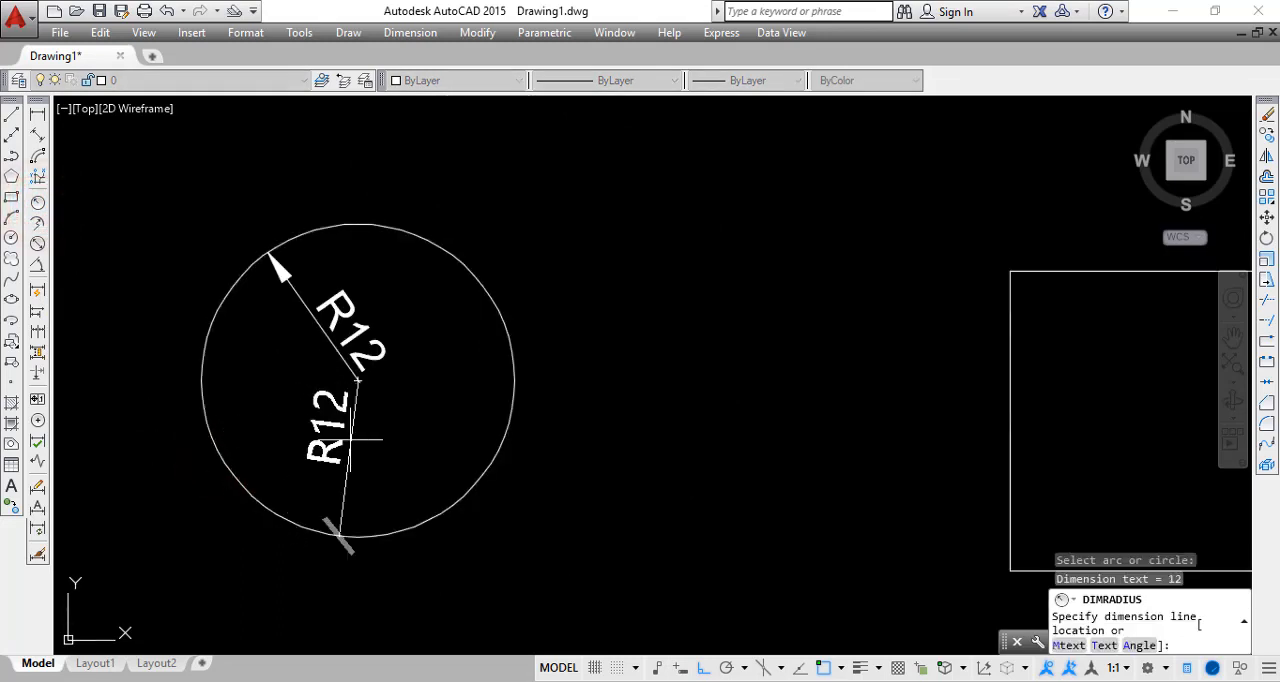
pyautogui.click(314, 417)
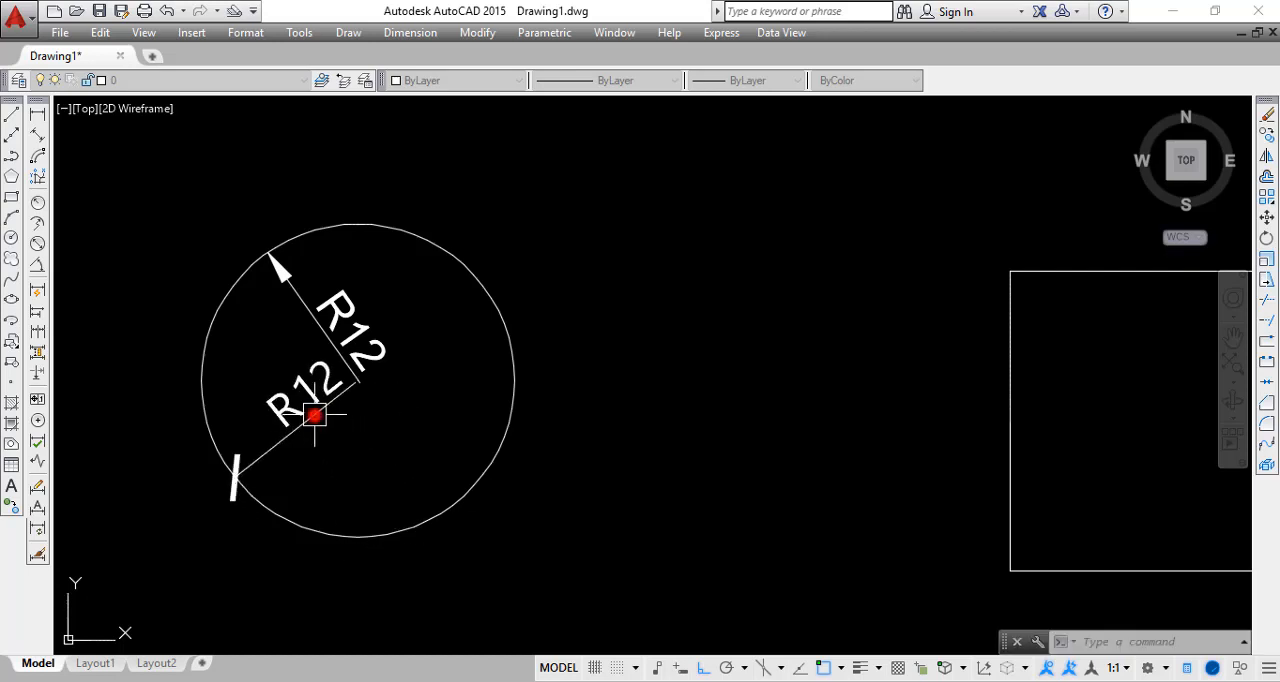
# Compare the arrowheads, text and assigned styles of the circle's Annotative and Dimensi radius dimensions
pyautogui.moveTo(366, 449); pyautogui.dragTo(580, 371, button='middle')
pyautogui.scroll(4, 410, 405)
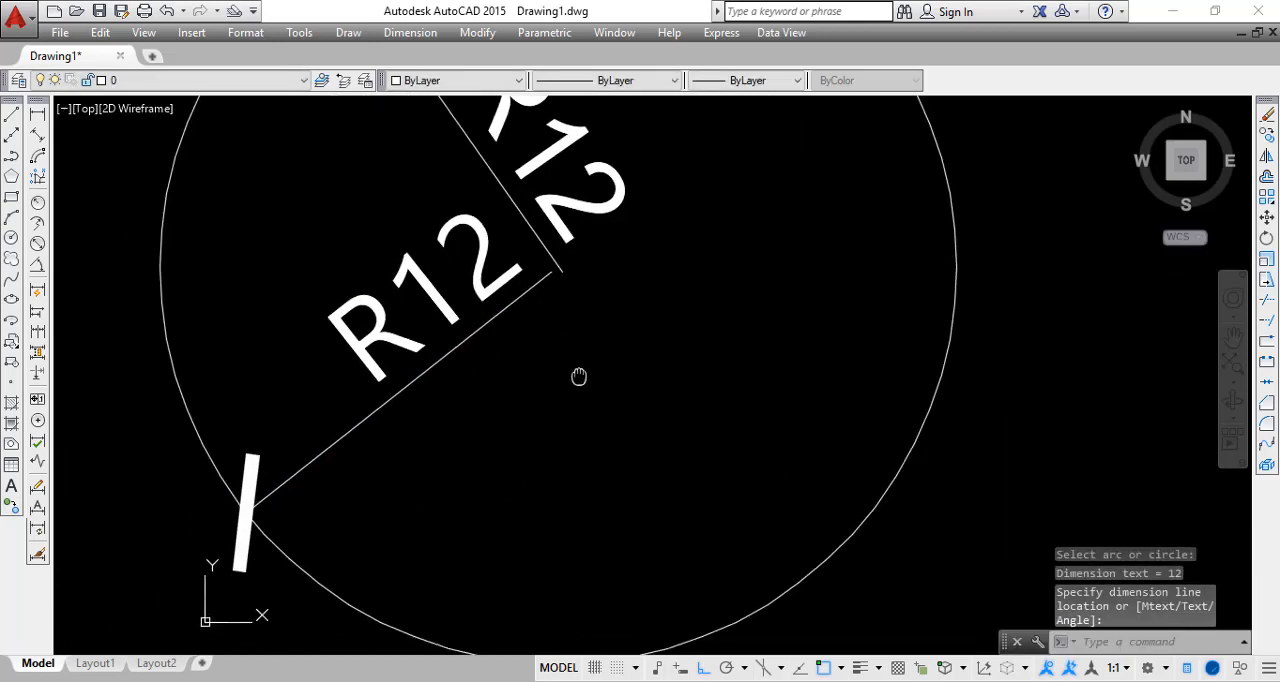
pyautogui.scroll(-2, 578, 371)
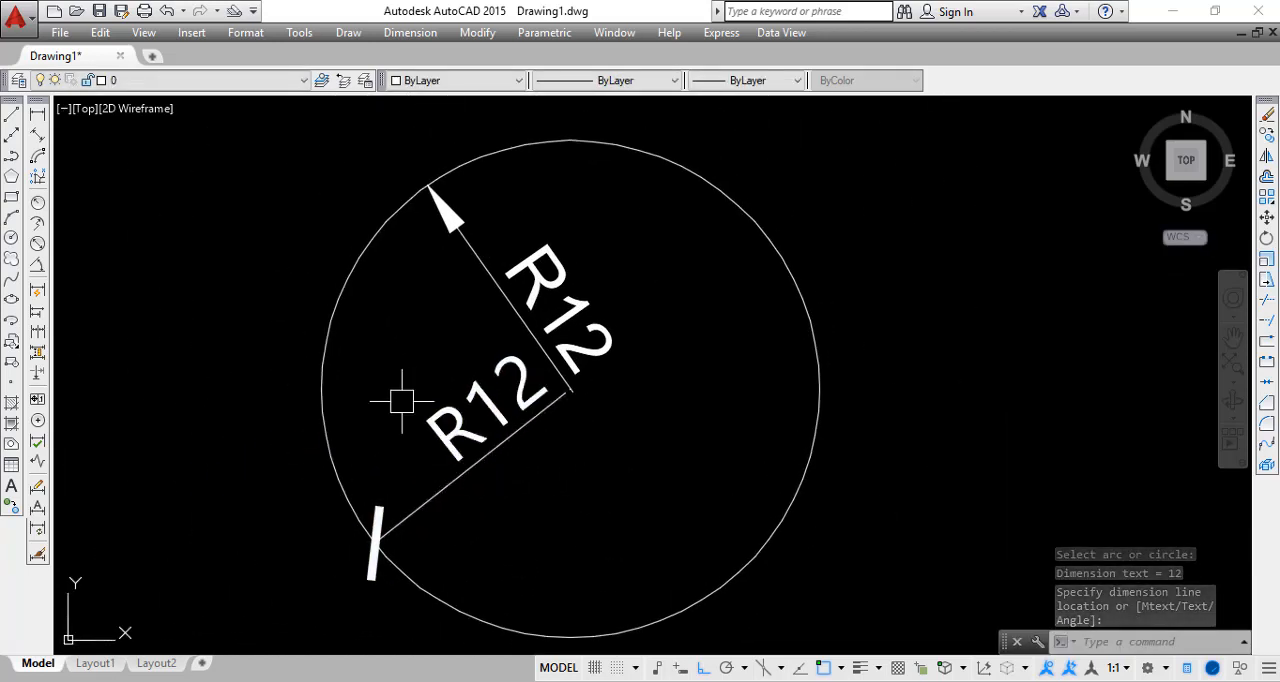
pyautogui.scroll(4, 341, 577)
pyautogui.scroll(-1, 341, 577)
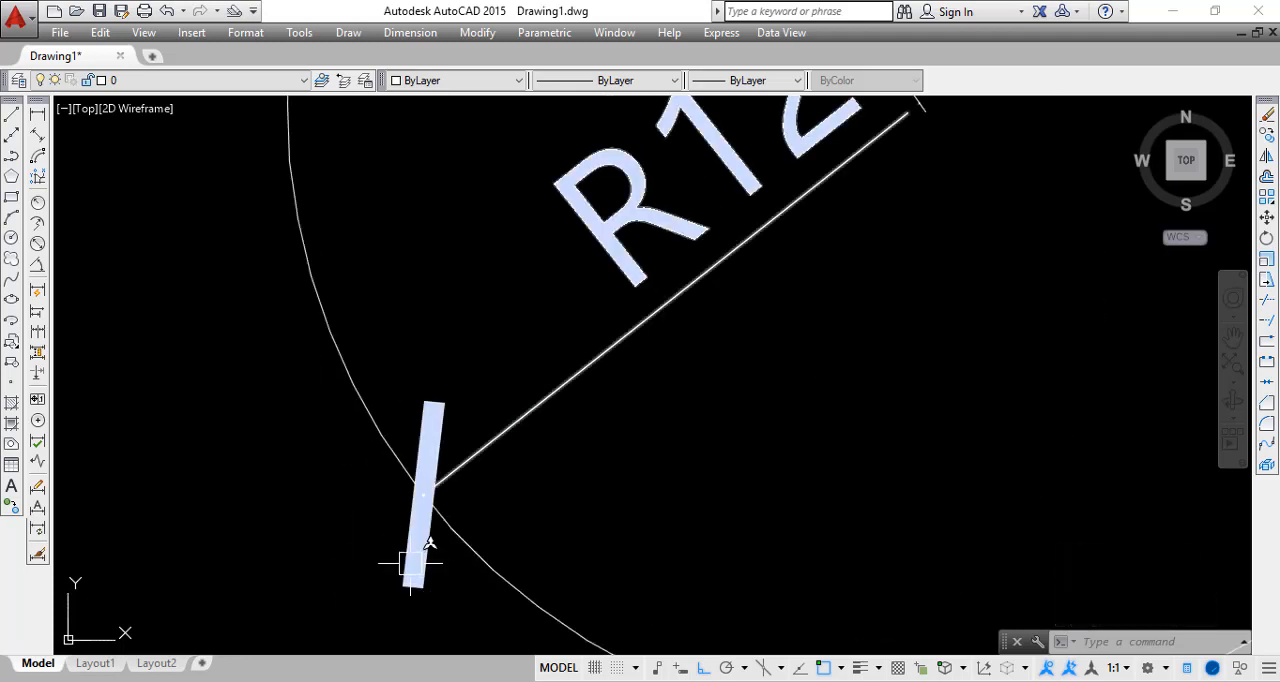
pyautogui.scroll(-2, 437, 543)
pyautogui.moveTo(609, 457)
pyautogui.mouseDown(button='middle')
pyautogui.moveTo(333, 537)
pyautogui.moveTo(354, 539)
pyautogui.mouseUp(button='middle')
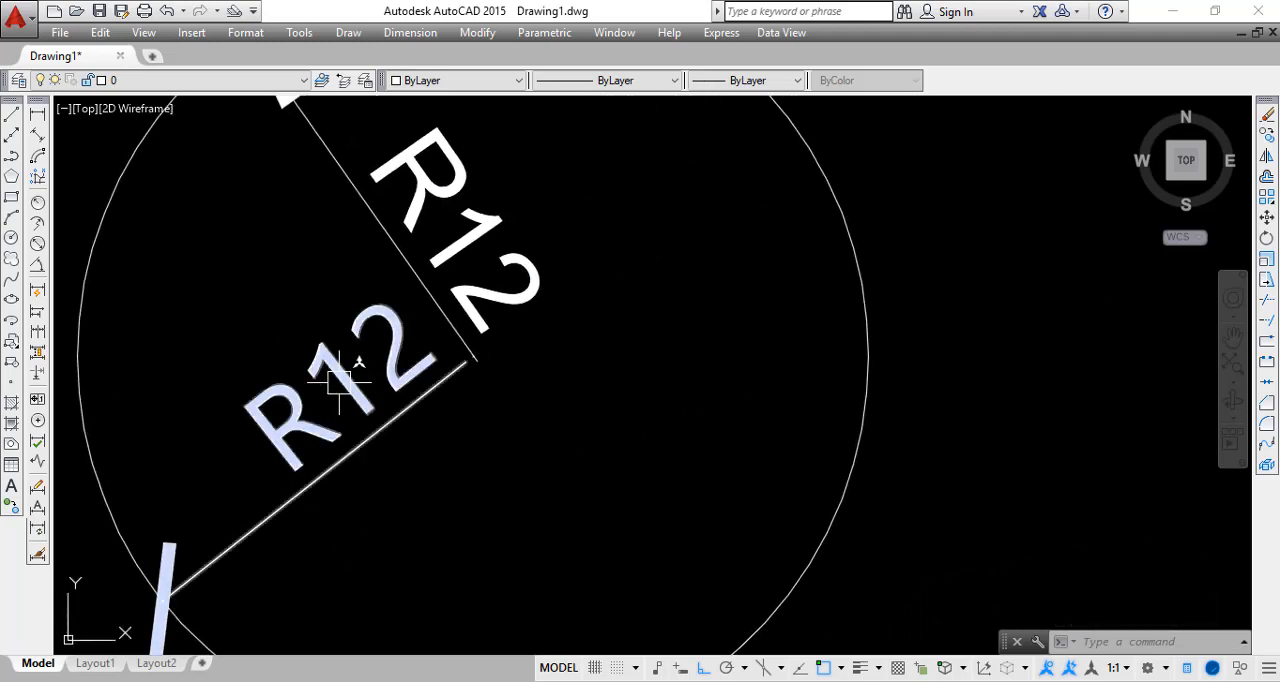
pyautogui.moveTo(301, 390); pyautogui.dragTo(417, 444, button='middle')
pyautogui.scroll(-2, 420, 405)
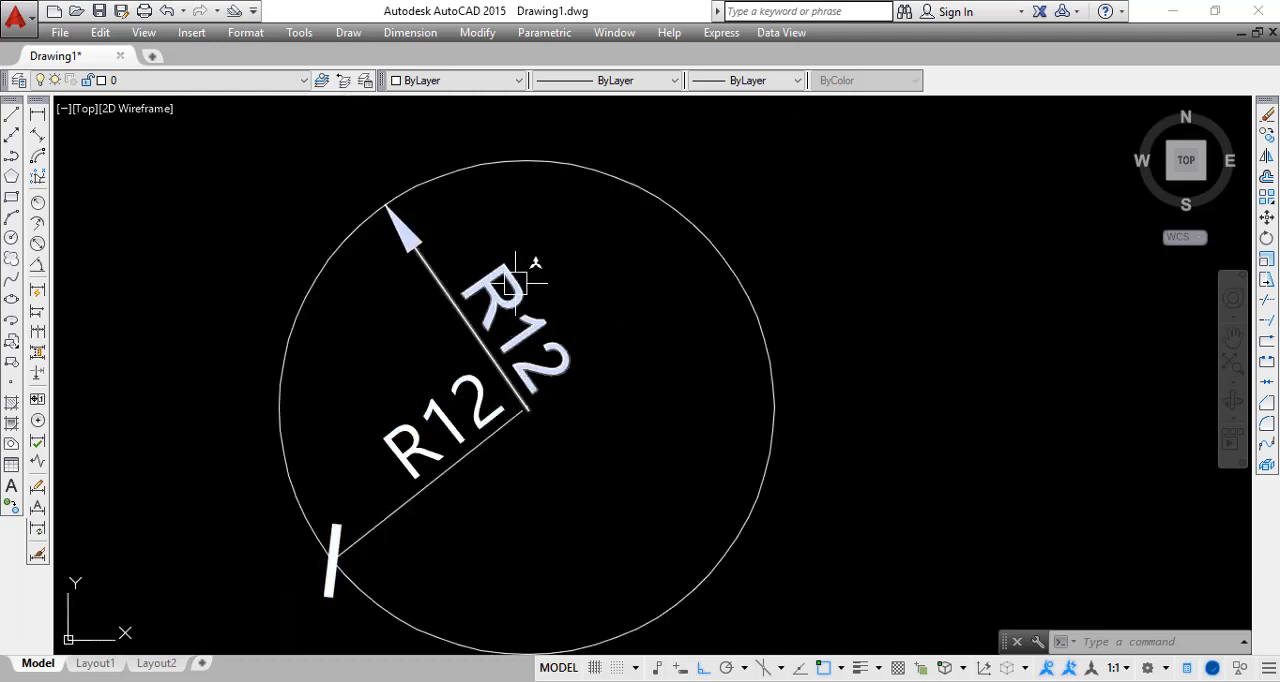
pyautogui.click(474, 269)
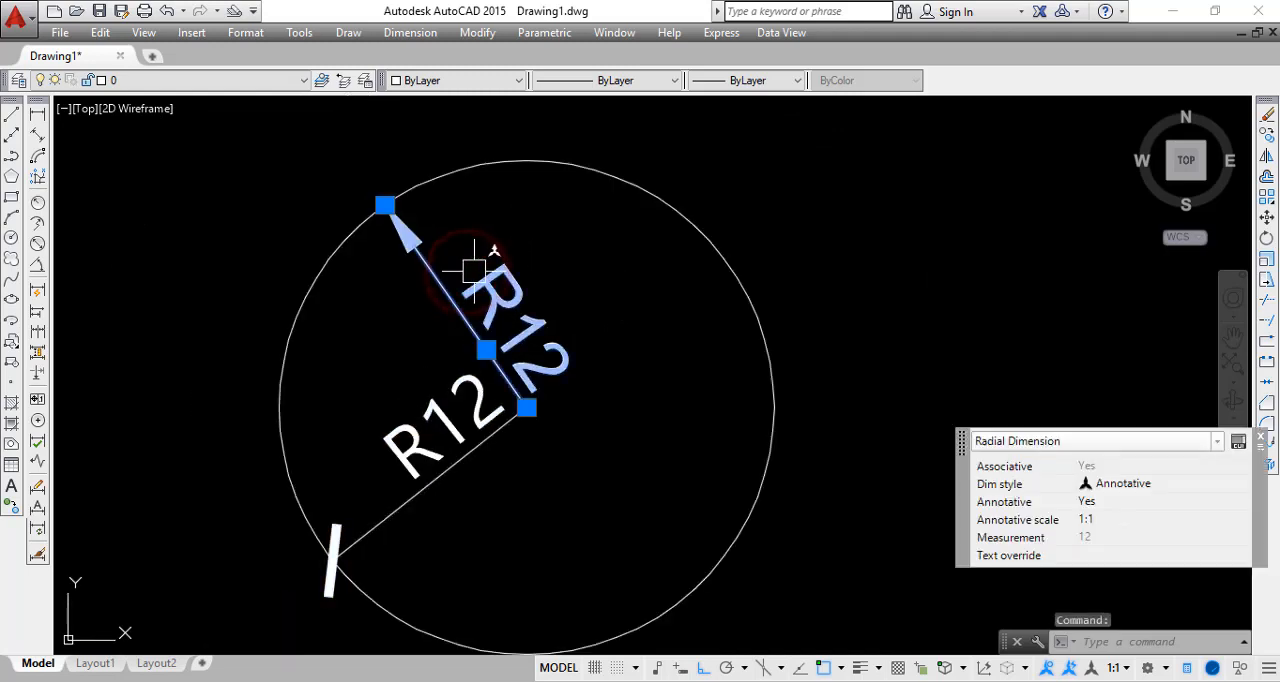
pyautogui.press('Escape')
pyautogui.click(424, 447)
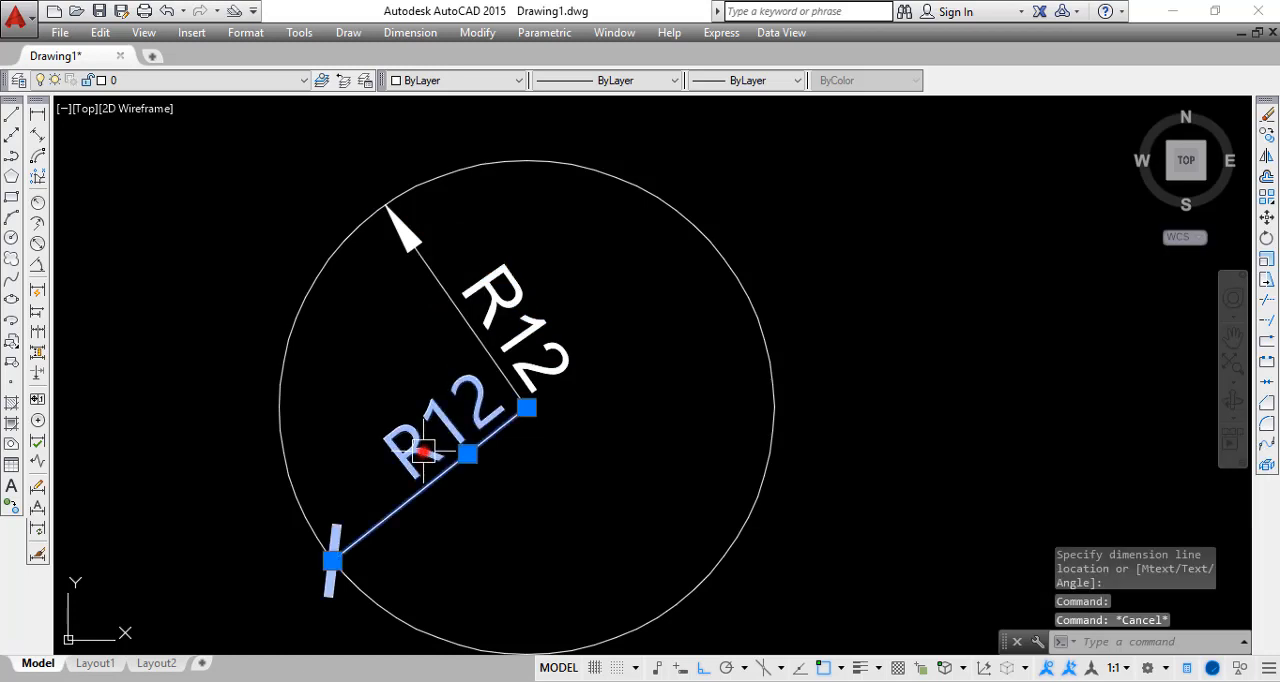
pyautogui.press('Escape')
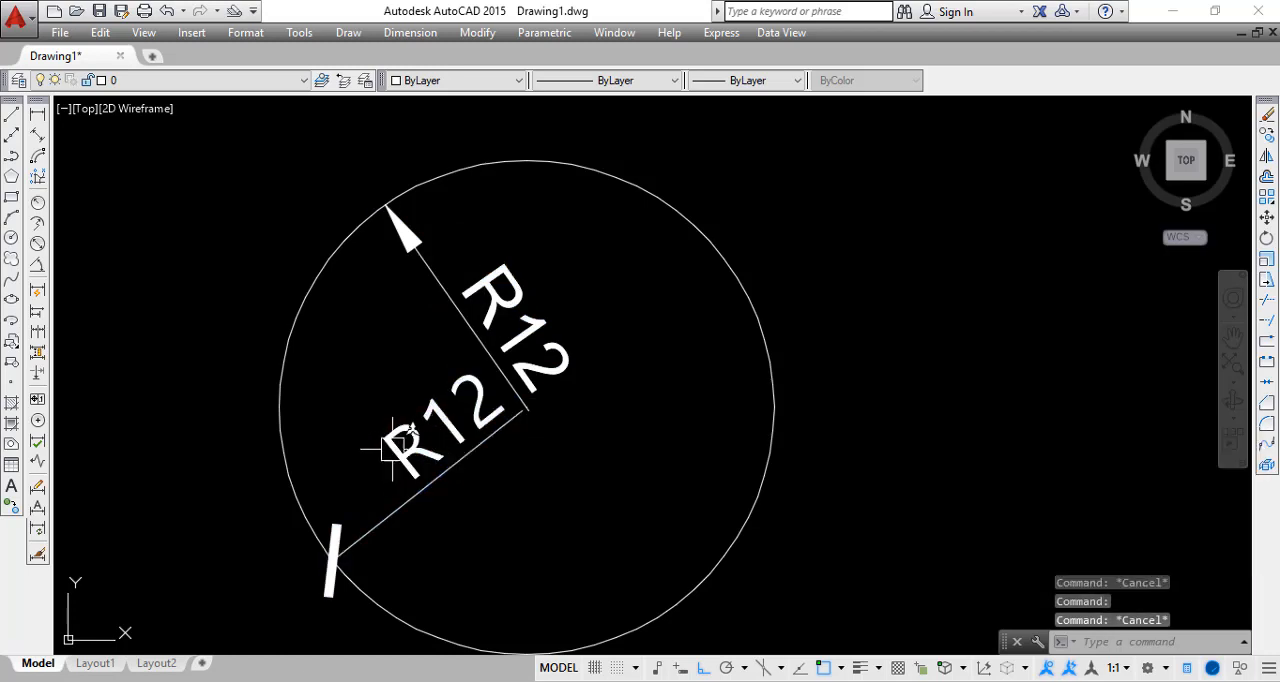
pyautogui.scroll(-2, 346, 534)
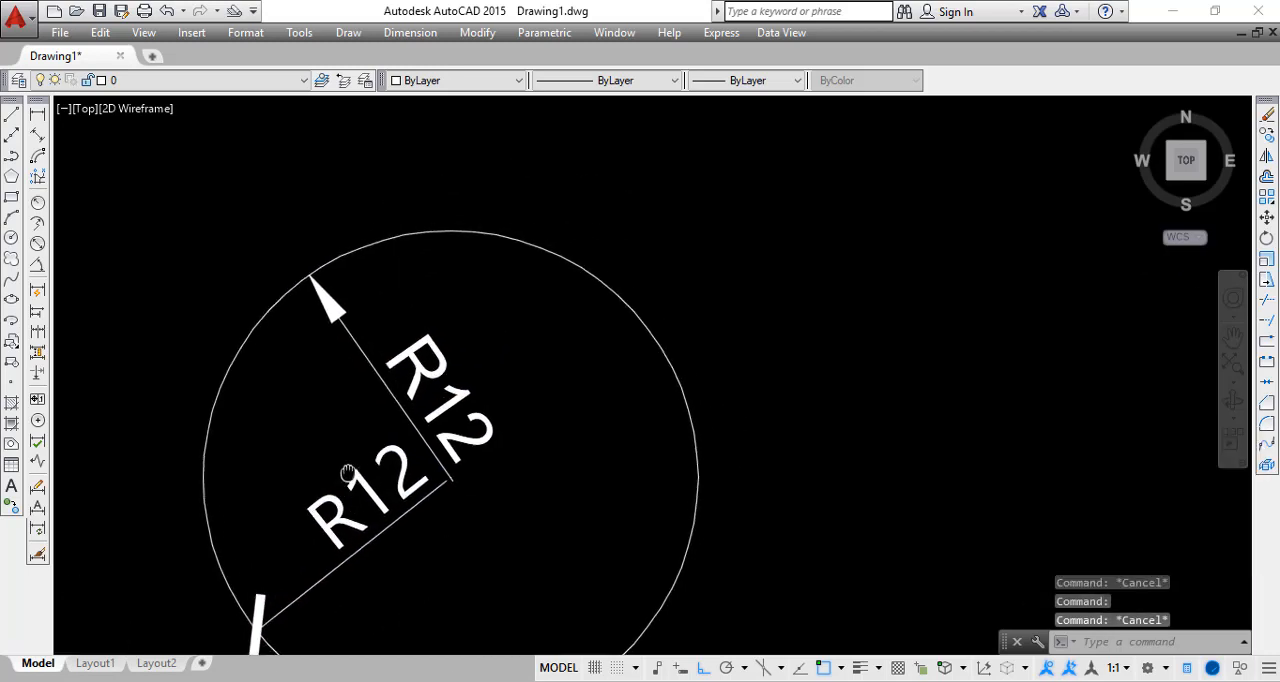
pyautogui.moveTo(406, 447); pyautogui.dragTo(451, 311, button='middle')
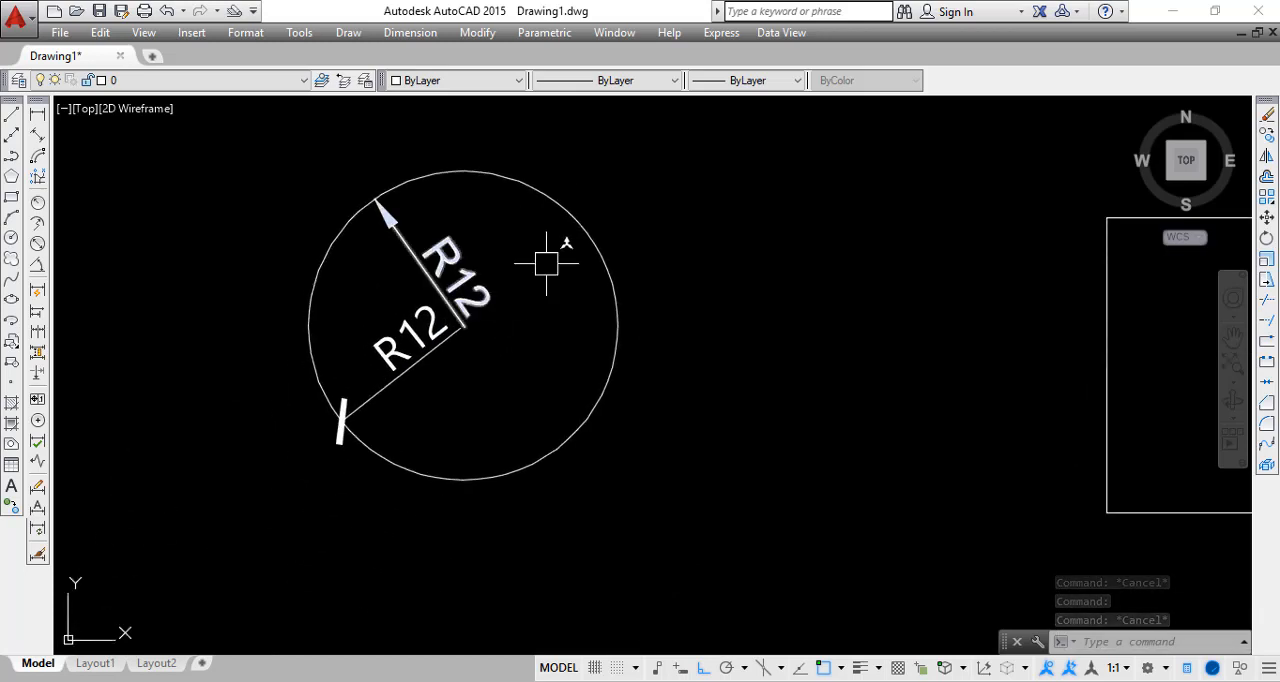
pyautogui.moveTo(527, 284); pyautogui.dragTo(472, 441, button='middle')
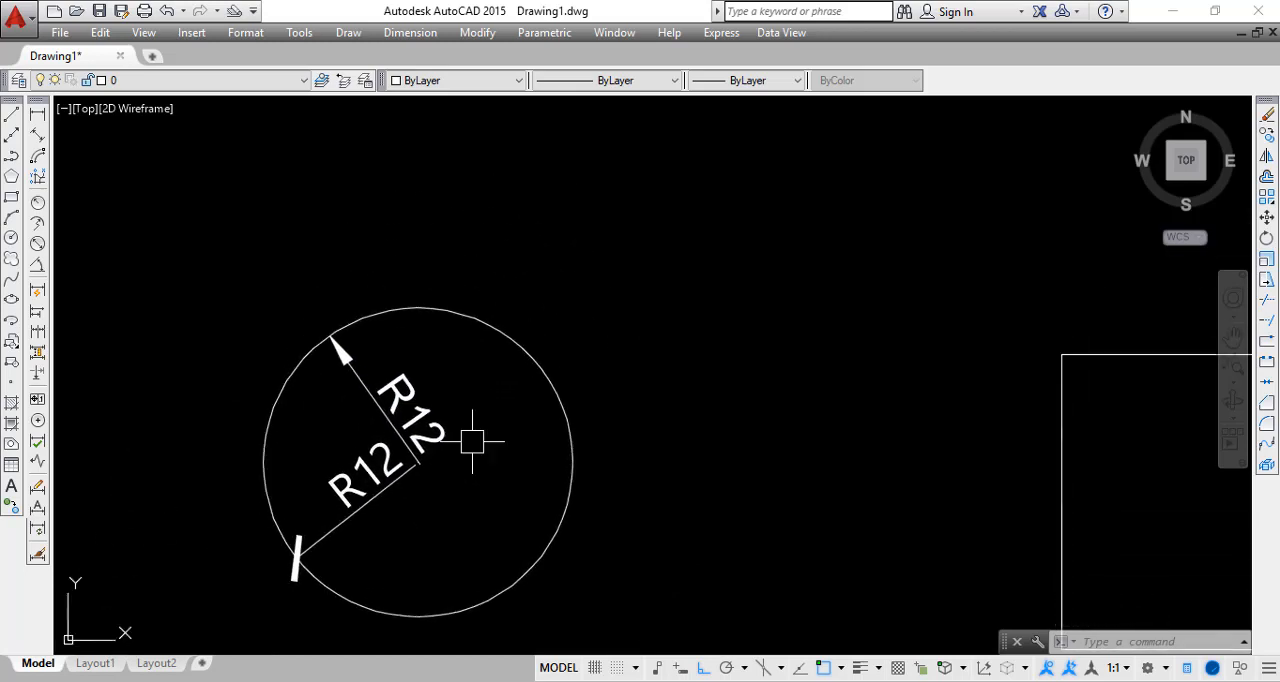
# Add an angular dimension between the sloped and horizontal lines of the sharp-cornered angle, placing its arc within the opening
pyautogui.scroll(-2, 470, 427)
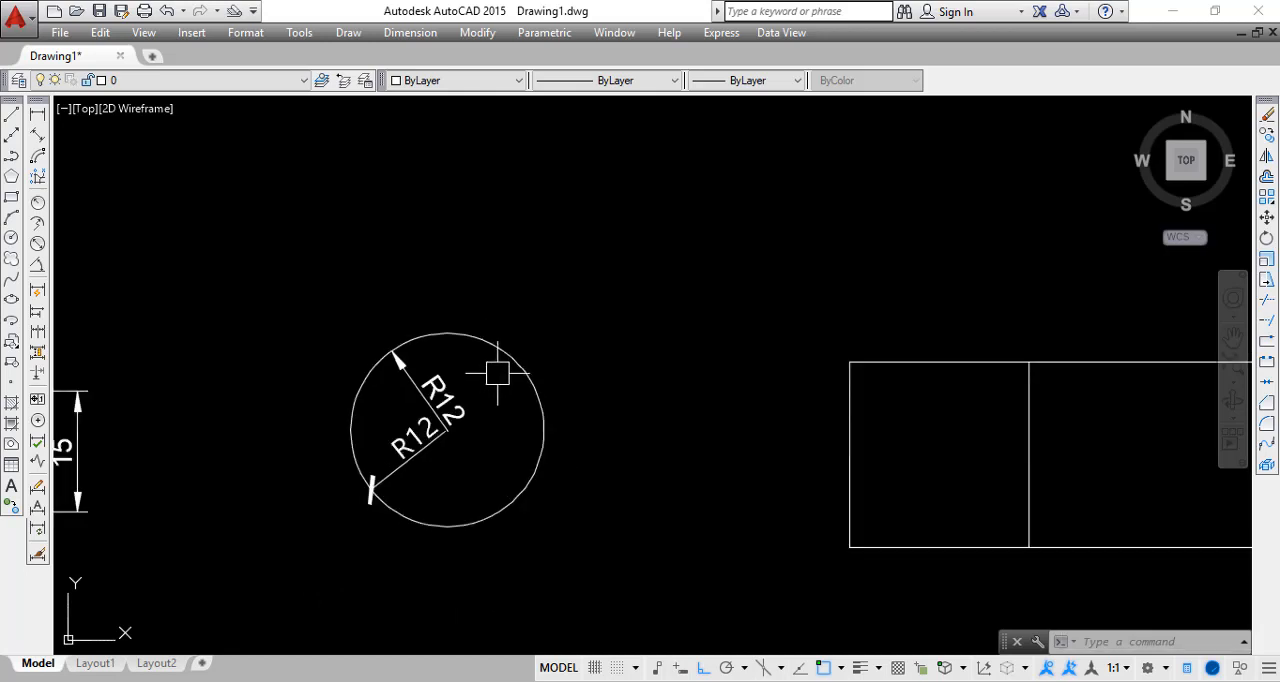
pyautogui.moveTo(449, 317); pyautogui.dragTo(498, 481, button='middle')
pyautogui.scroll(-2, 476, 404)
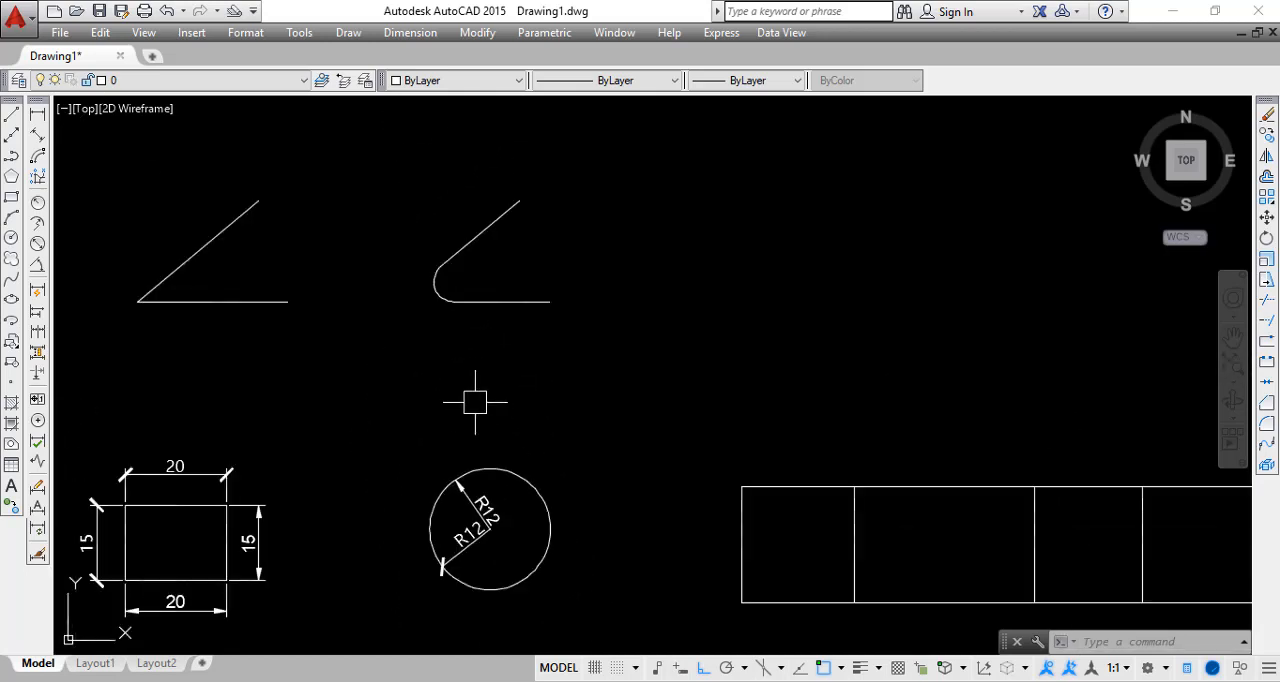
pyautogui.moveTo(436, 376)
pyautogui.mouseDown(button='middle')
pyautogui.moveTo(617, 346)
pyautogui.moveTo(654, 309)
pyautogui.mouseUp(button='middle')
pyautogui.scroll(4, 466, 191)
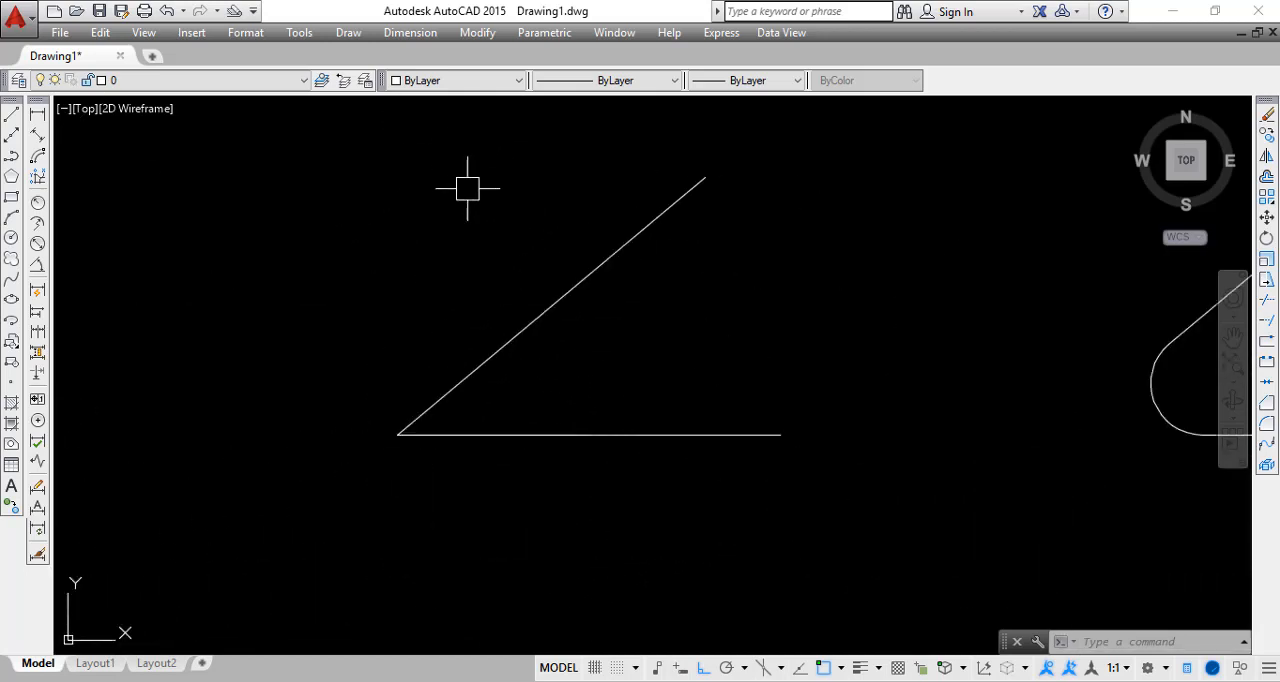
pyautogui.moveTo(576, 398); pyautogui.dragTo(439, 293, button='middle')
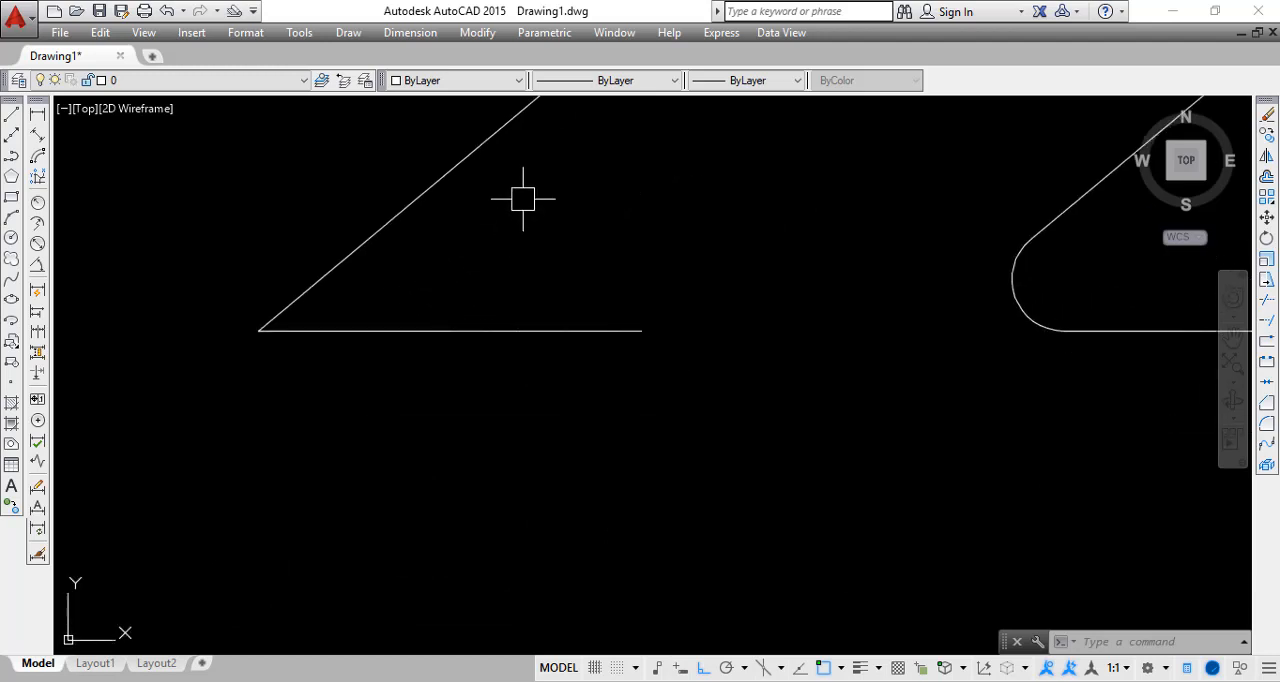
pyautogui.moveTo(523, 199); pyautogui.dragTo(499, 340, button='middle')
pyautogui.scroll(-2, 509, 451)
pyautogui.moveTo(509, 451); pyautogui.dragTo(556, 363, button='middle')
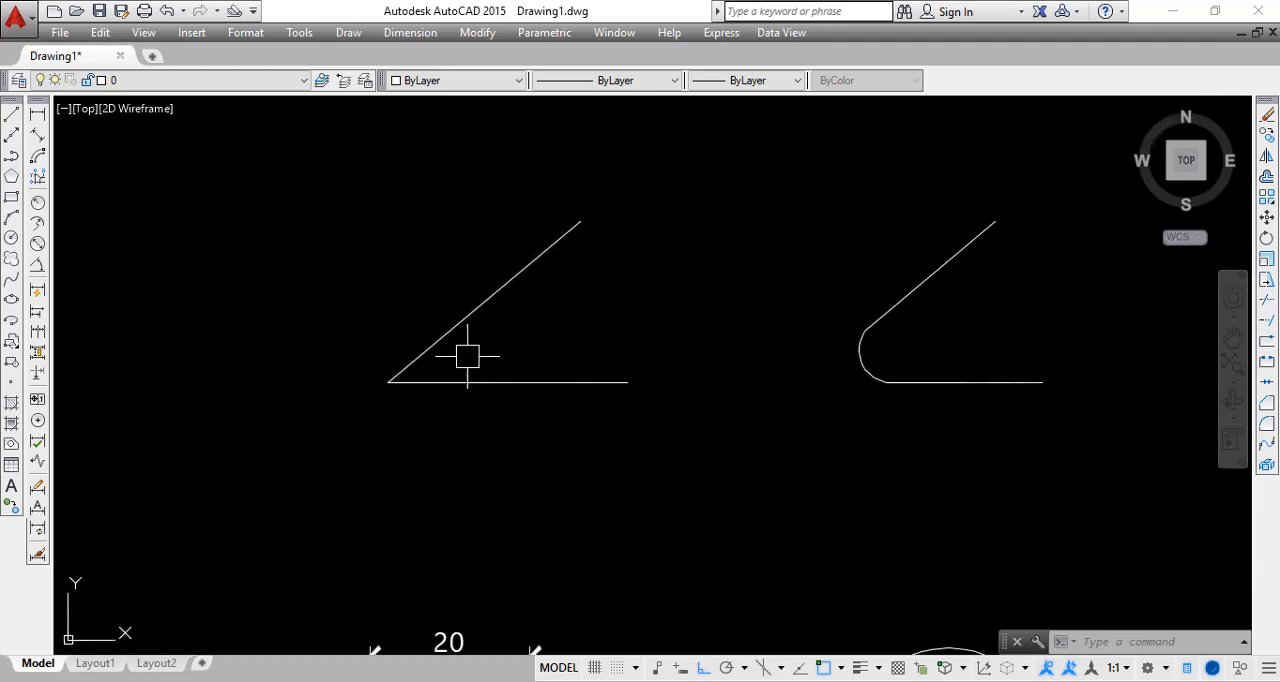
pyautogui.scroll(8, 397, 378)
pyautogui.scroll(-6, 346, 413)
pyautogui.moveTo(421, 432); pyautogui.dragTo(385, 445, button='middle')
pyautogui.scroll(2, 322, 422)
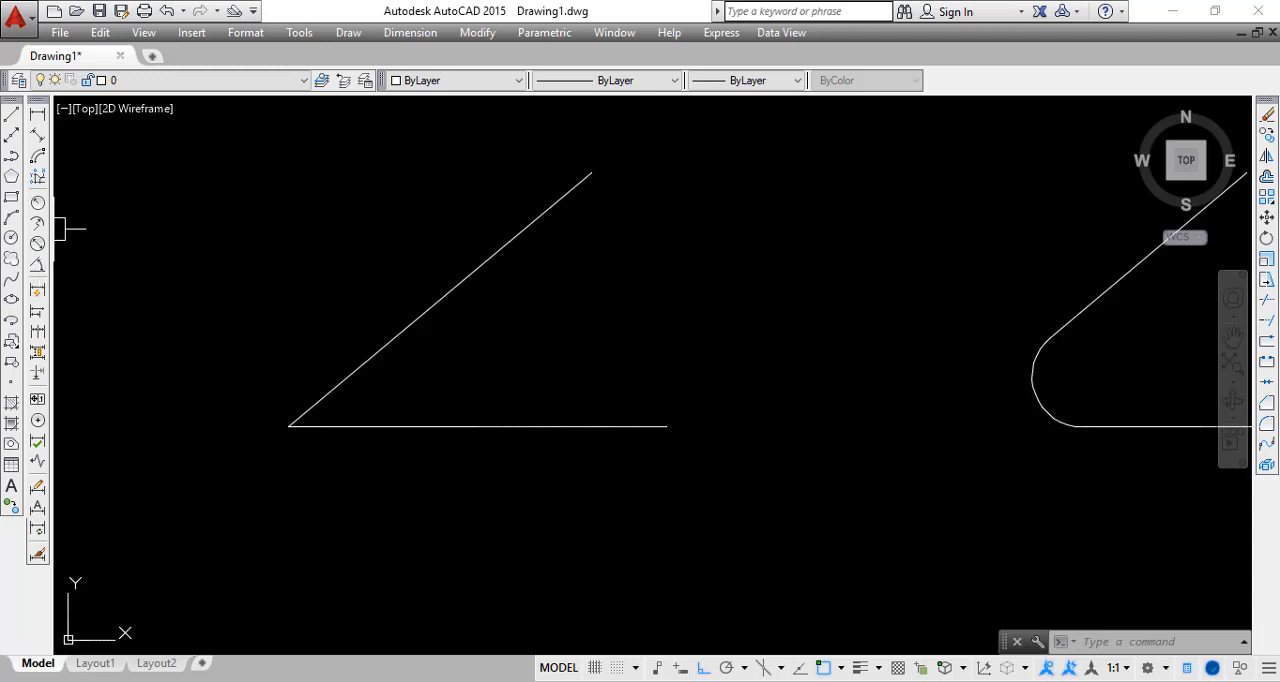
pyautogui.click(37, 264)
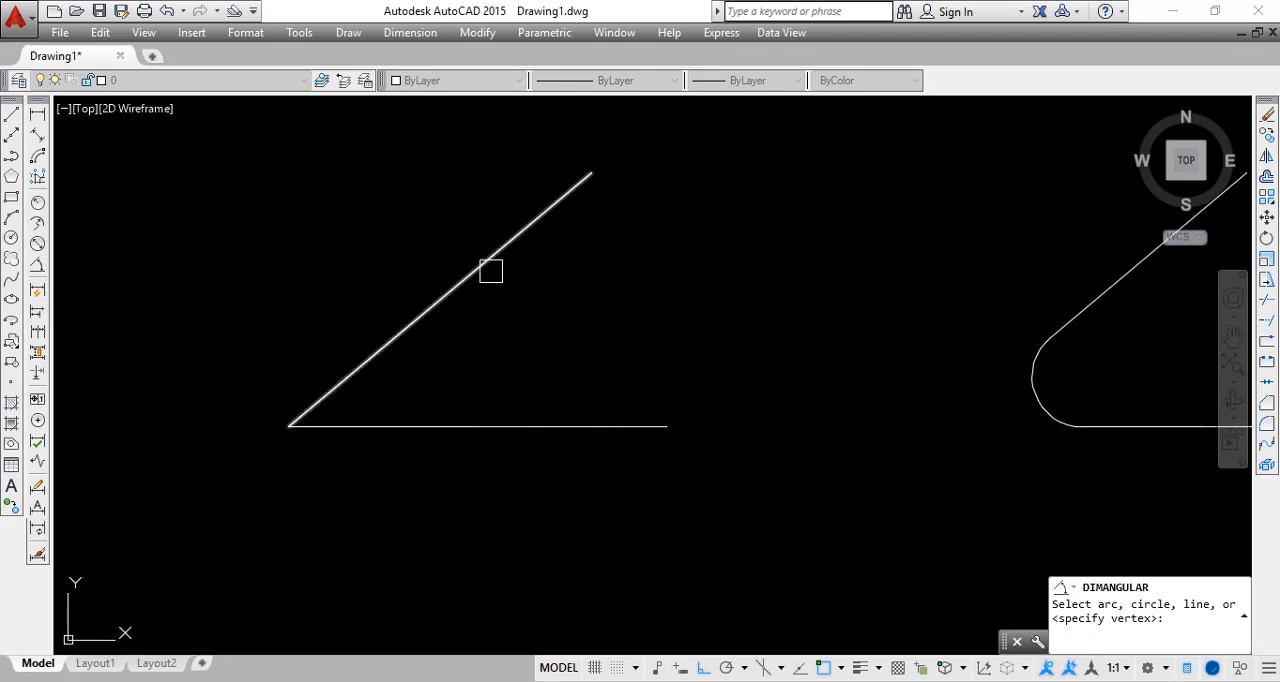
pyautogui.click(468, 288)
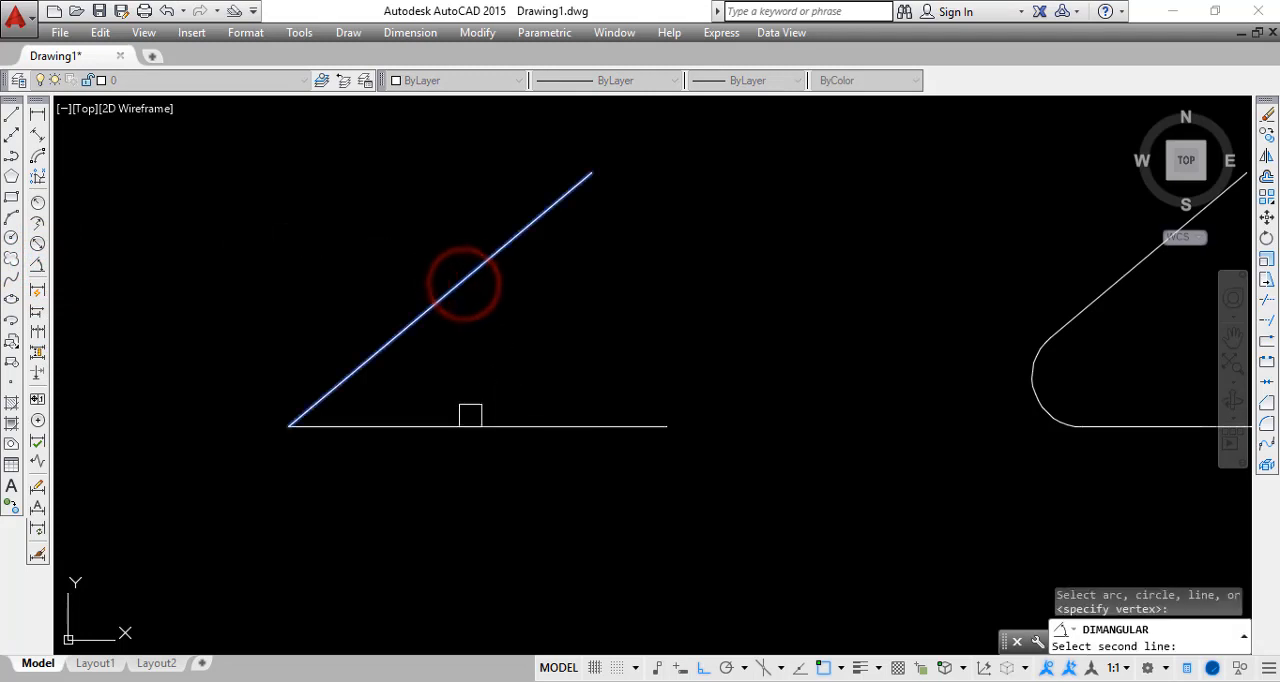
pyautogui.click(469, 426)
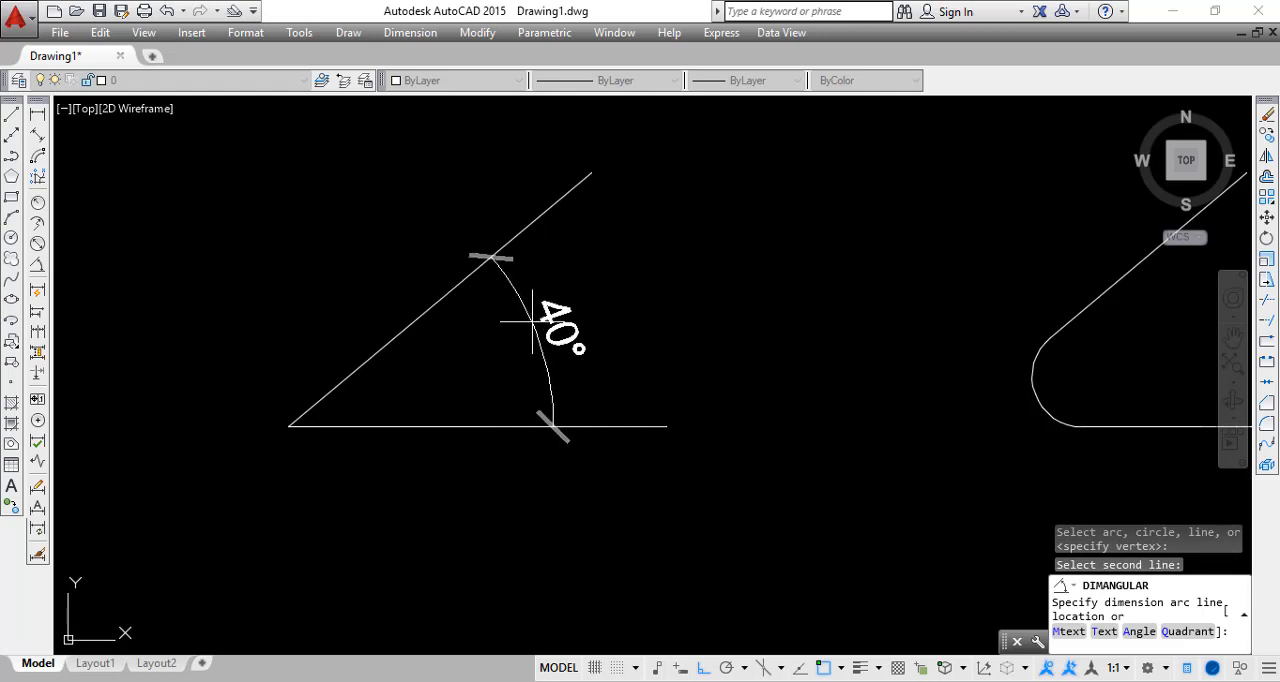
pyautogui.click(545, 305)
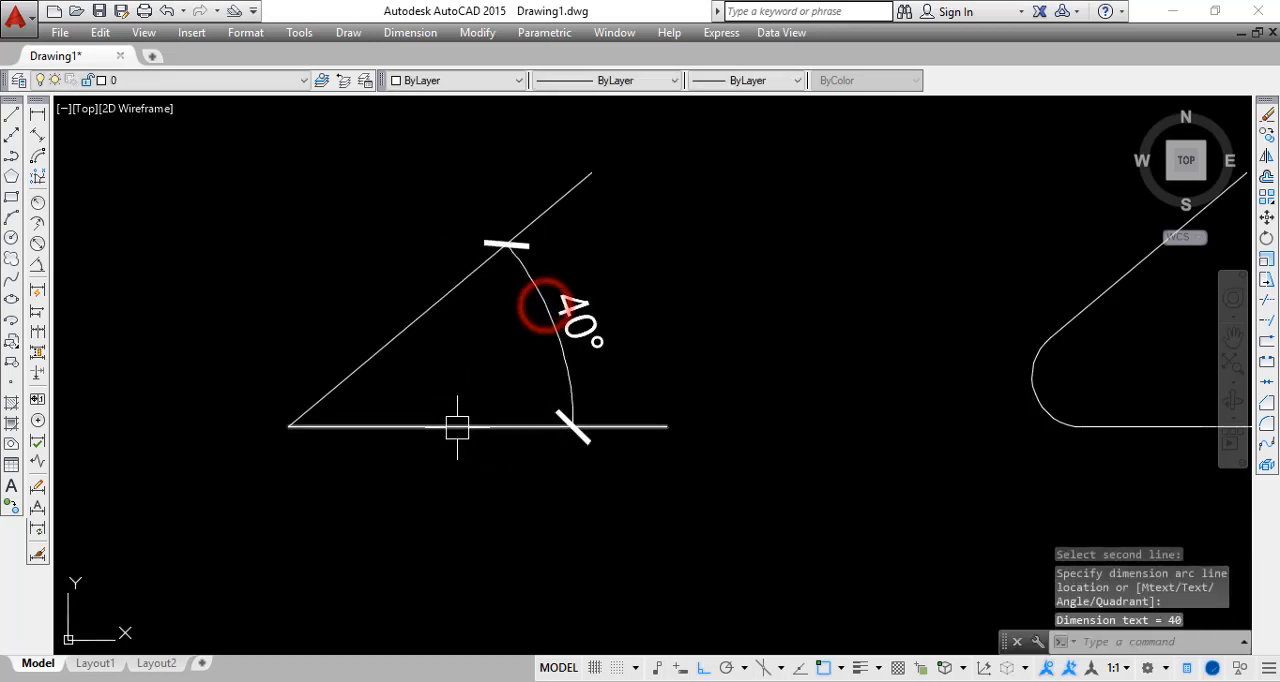
pyautogui.moveTo(420, 458); pyautogui.dragTo(374, 486, button='middle')
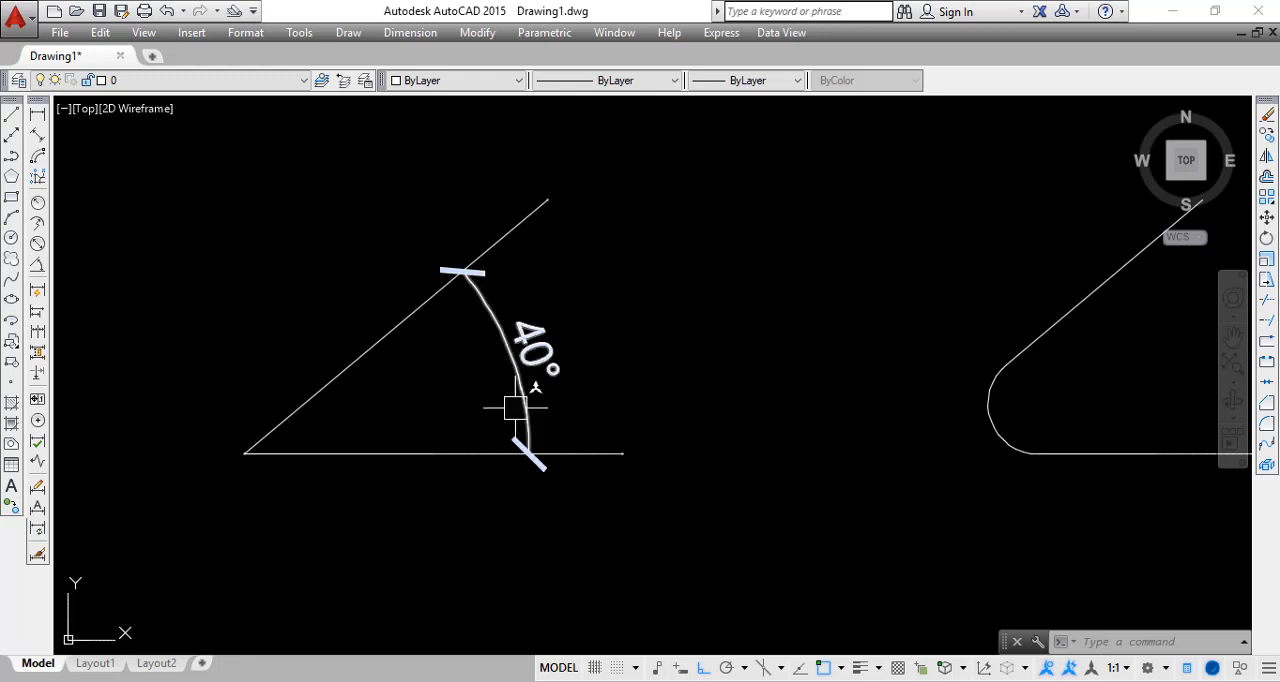
# Make Annotative the current text style
pyautogui.write('st')
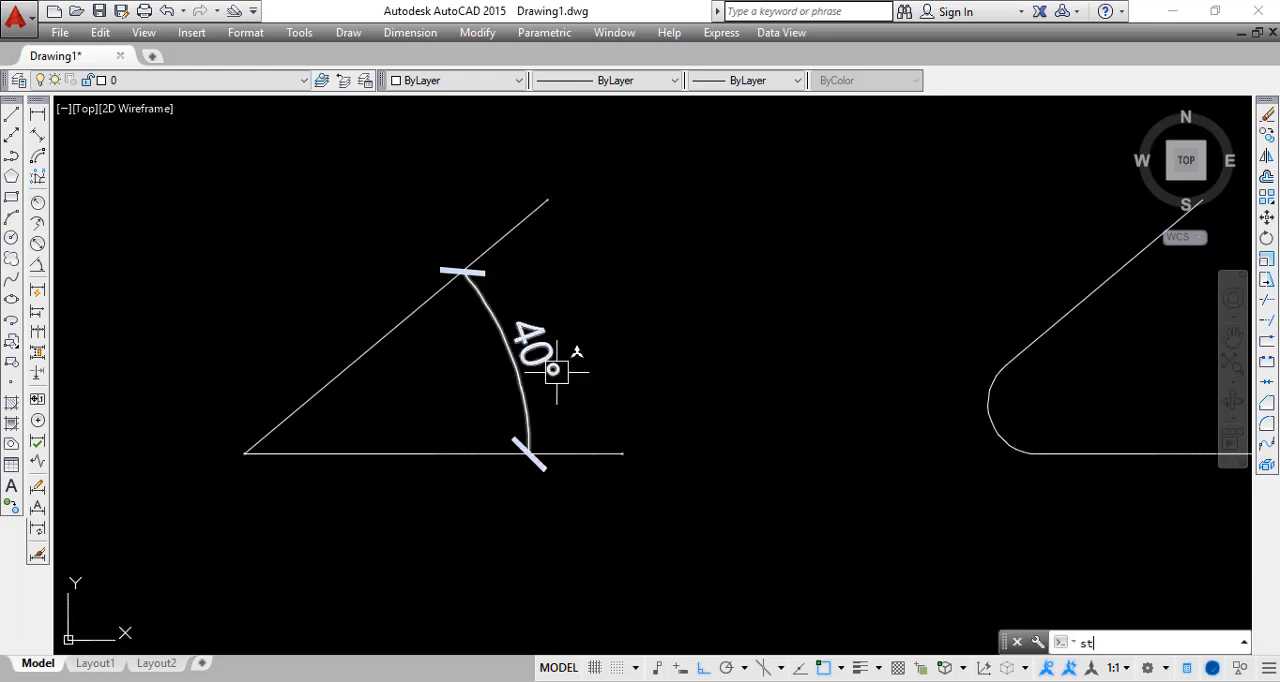
pyautogui.press('Return')
pyautogui.click(410, 248)
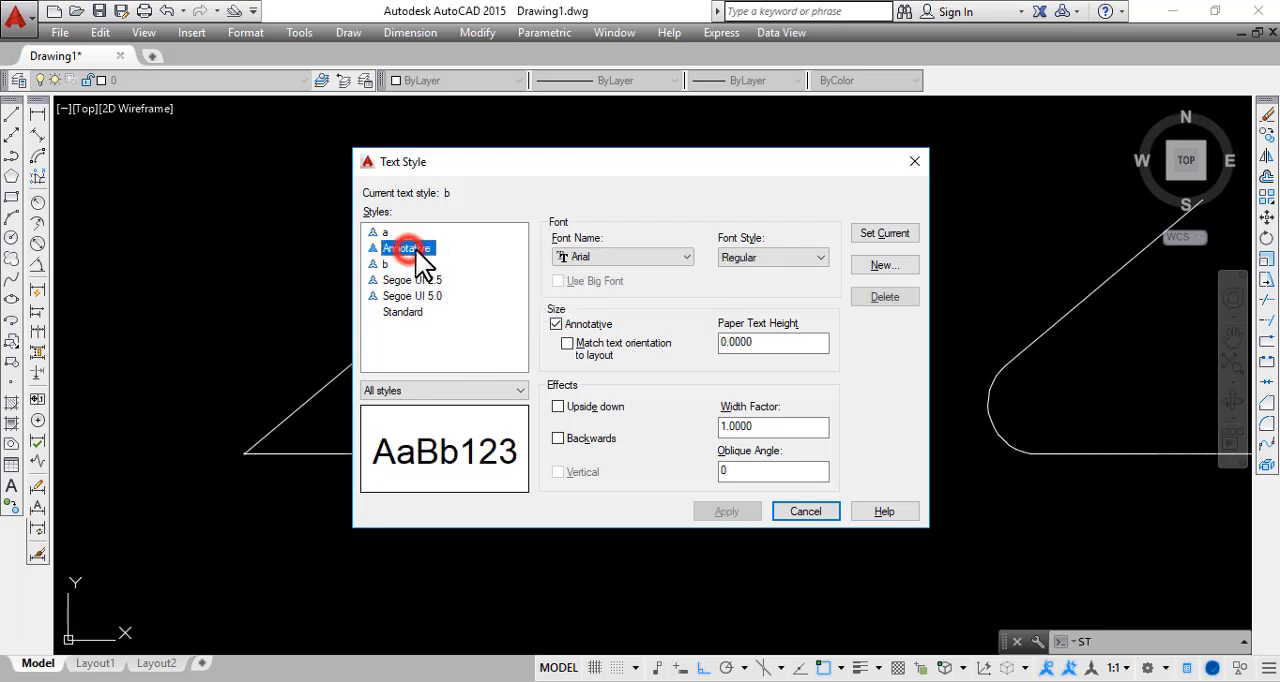
pyautogui.click(884, 233)
pyautogui.click(808, 512)
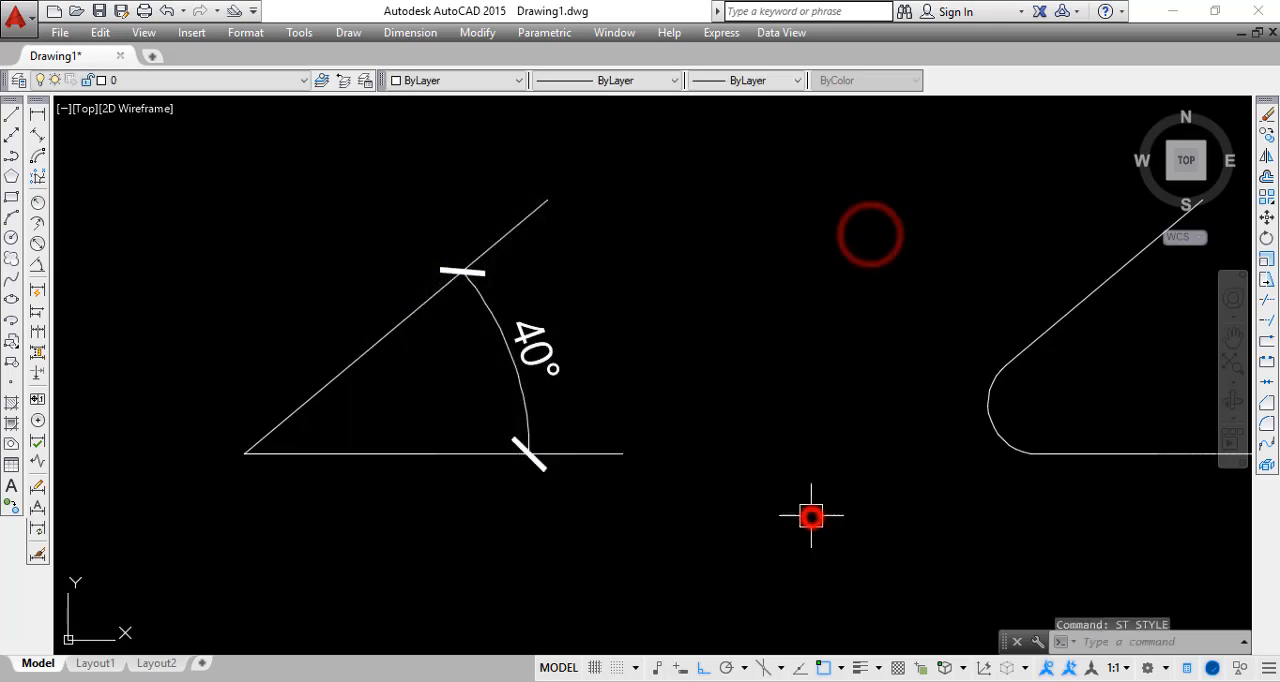
# Add a second angular dimension inside the existing arc of the sharp-cornered angle, check its dimension style, and delete it
pyautogui.click(37, 265)
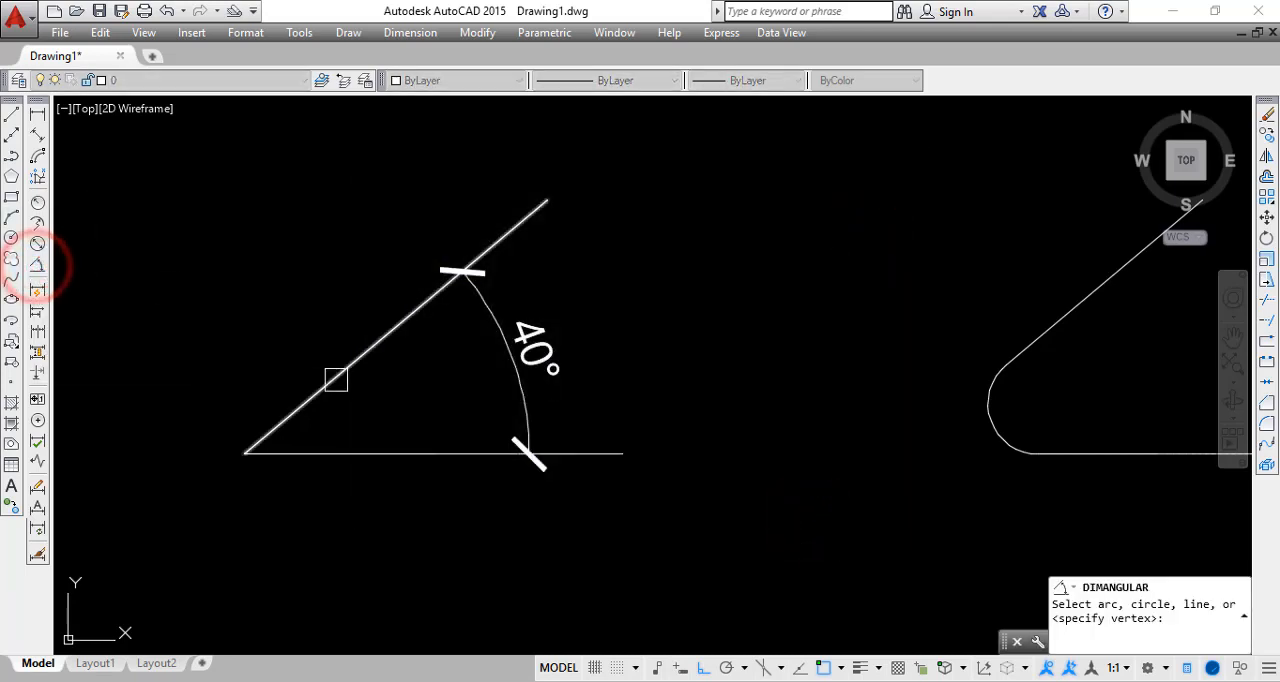
pyautogui.click(329, 369)
pyautogui.click(358, 451)
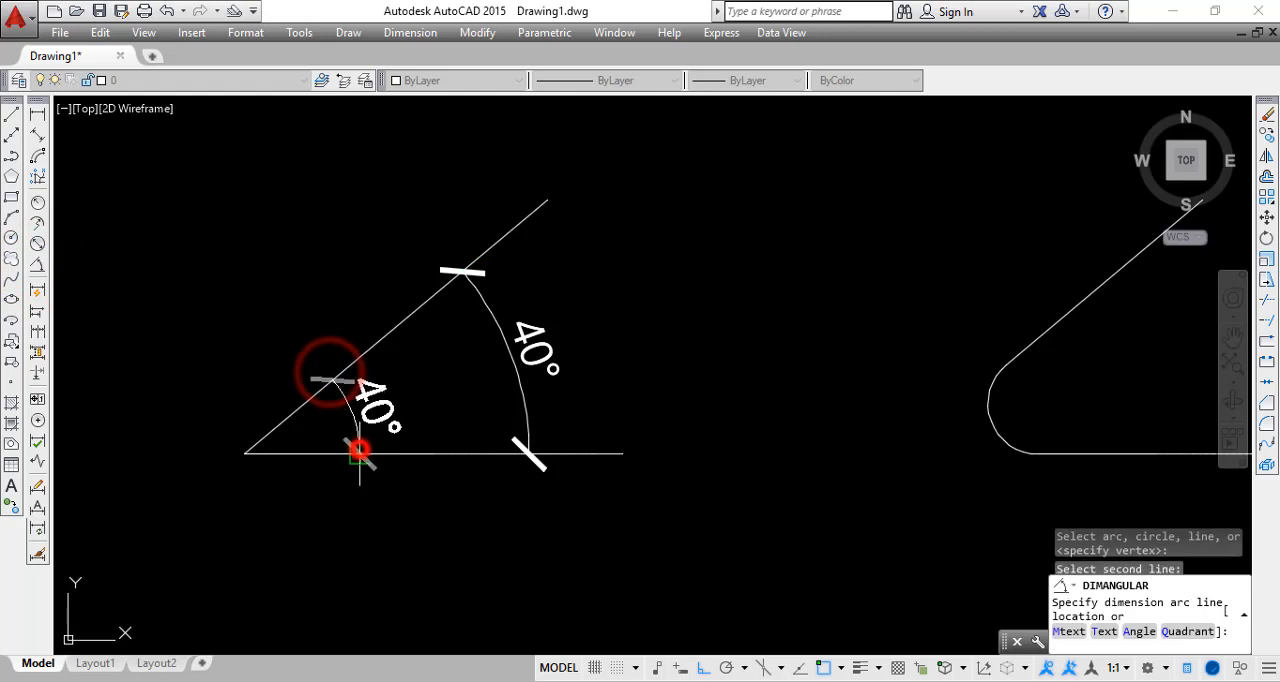
pyautogui.click(430, 384)
pyautogui.click(432, 384)
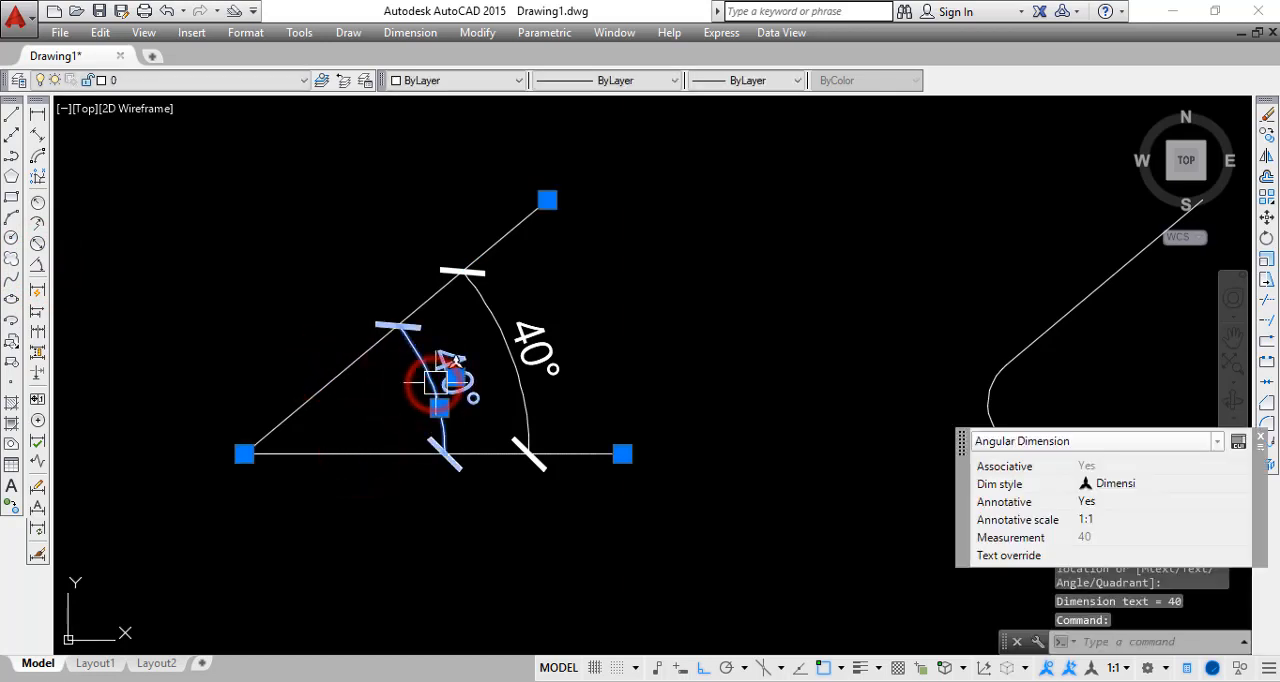
pyautogui.press('Delete')
# Check which text style is current
pyautogui.write('ST')
pyautogui.press('Return')
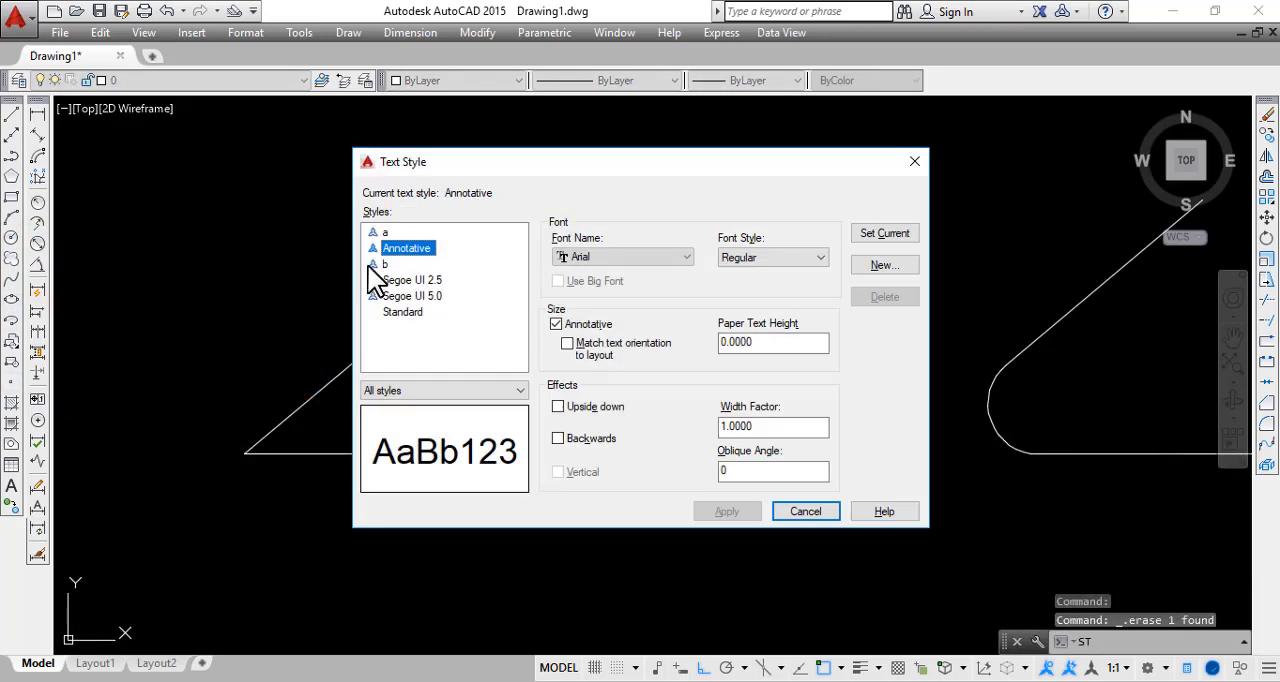
pyautogui.click(814, 511)
# Place another angular dimension between the sloped and horizontal lines, with its arc closer to the vertex than the existing one
pyautogui.click(39, 116)
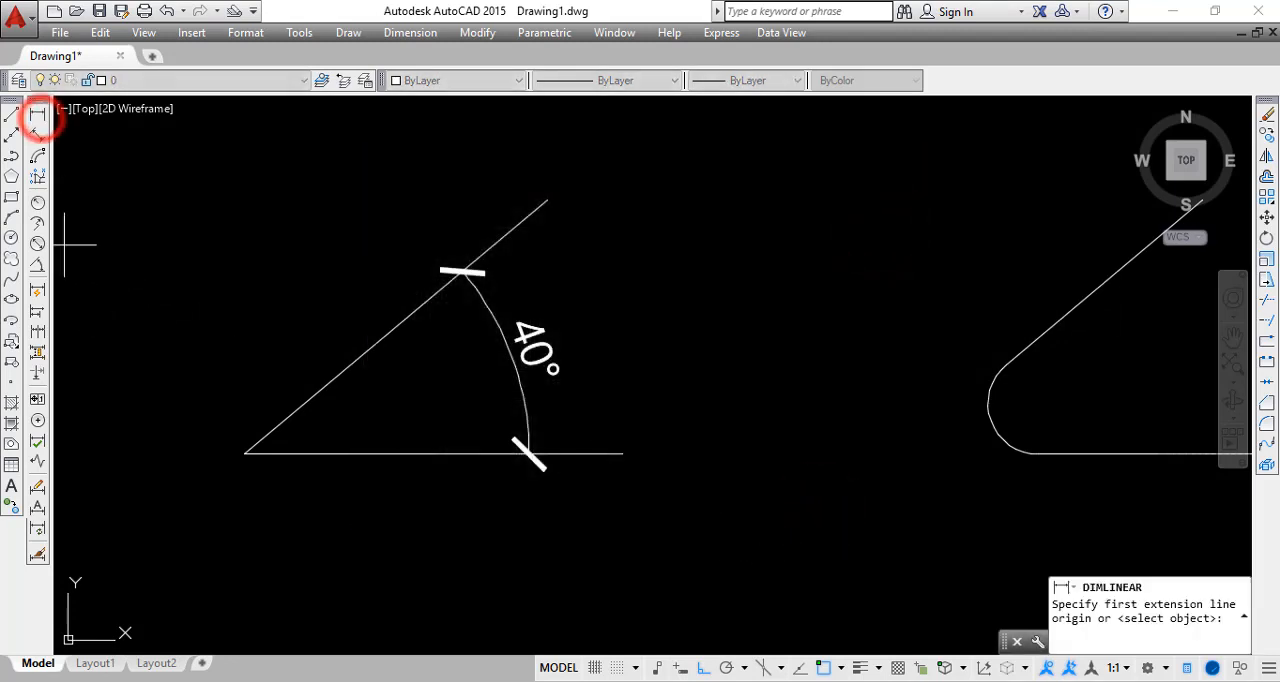
pyautogui.press('Escape')
pyautogui.click(37, 266)
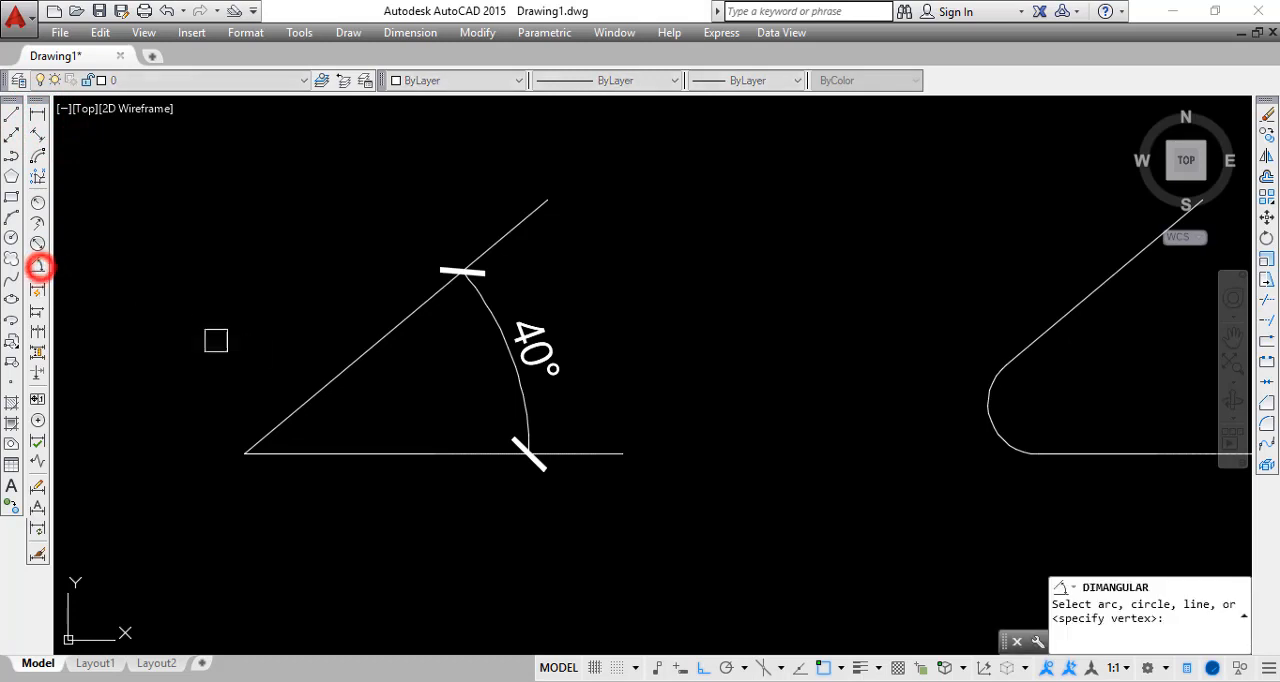
pyautogui.click(329, 371)
pyautogui.click(337, 446)
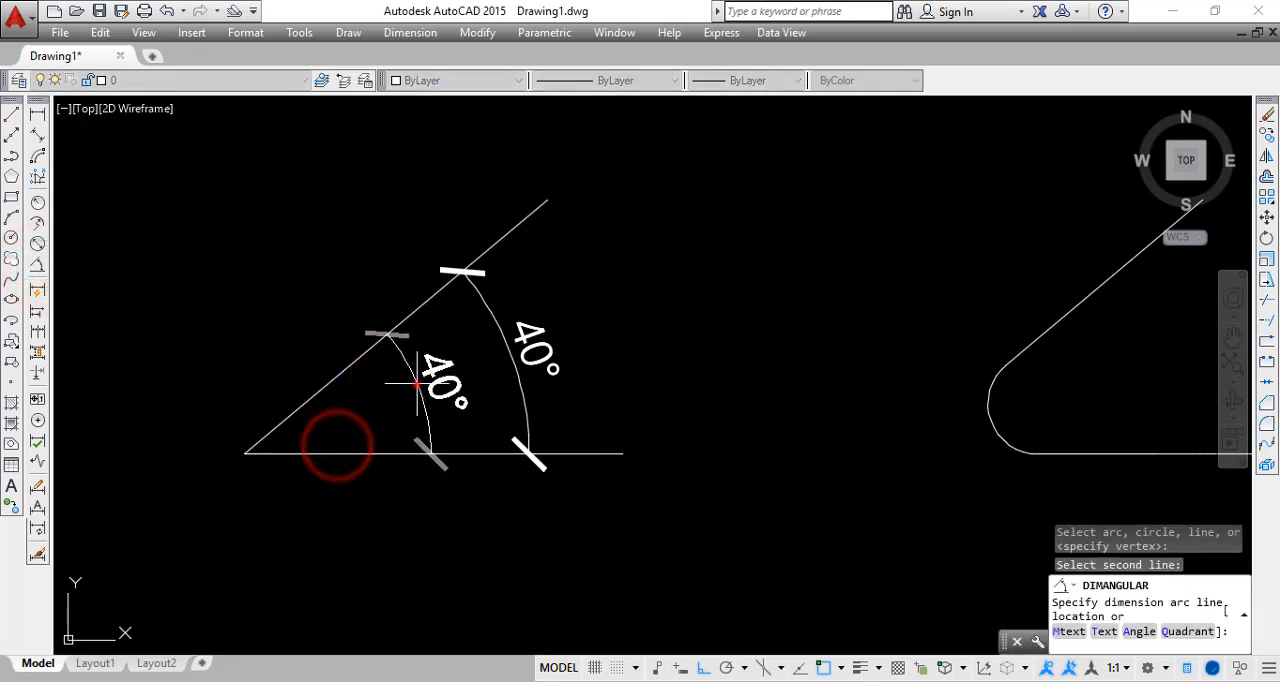
pyautogui.click(418, 400)
pyautogui.press('Escape')
# Check the dimension style assigned to the outer angular dimension
pyautogui.scroll(2, 480, 357)
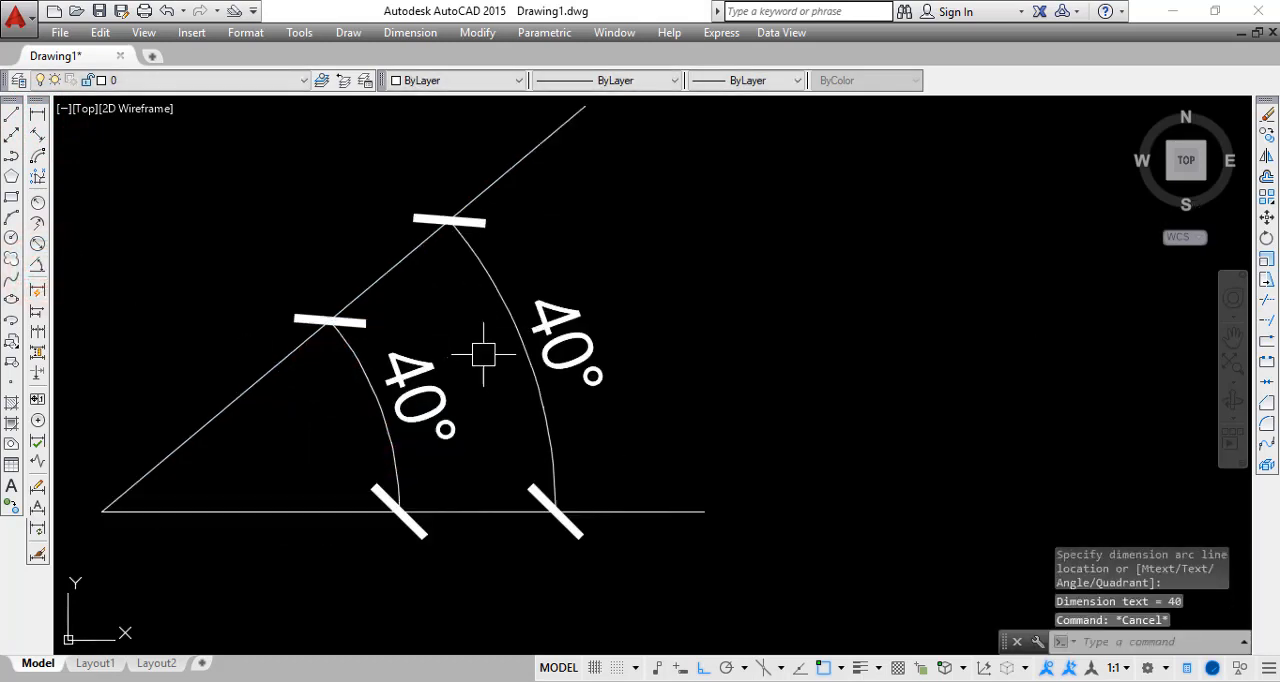
pyautogui.click(533, 361)
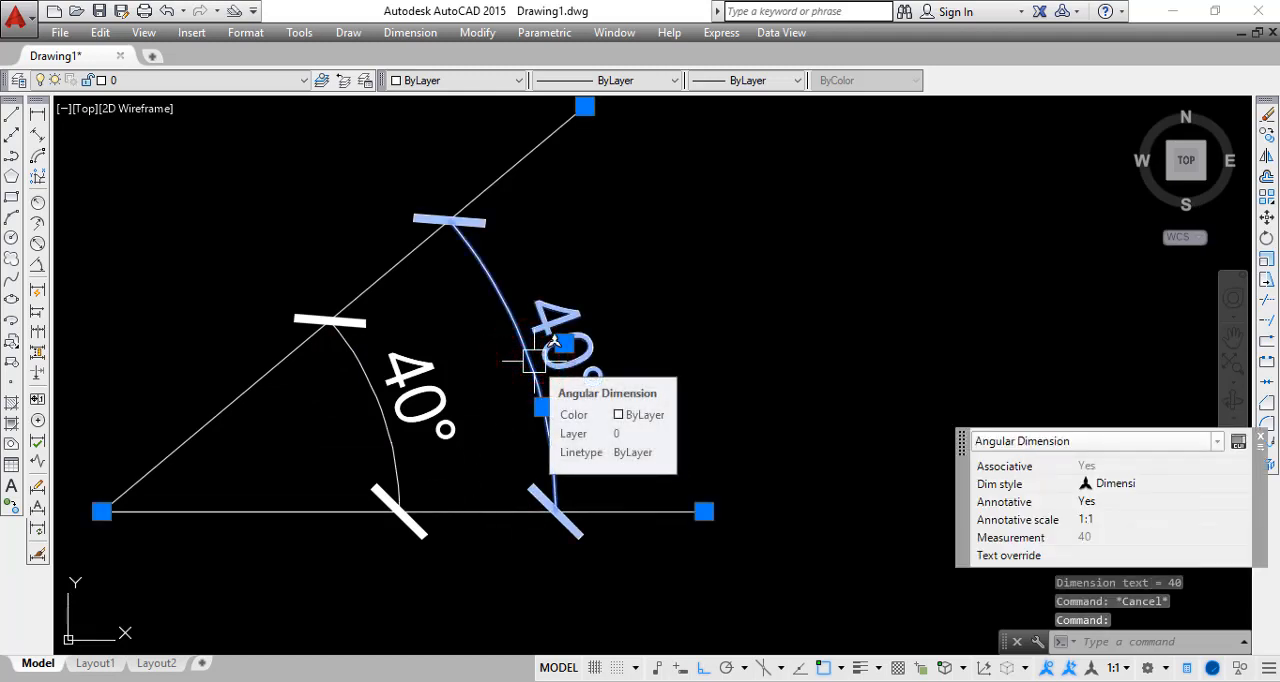
pyautogui.press('Escape')
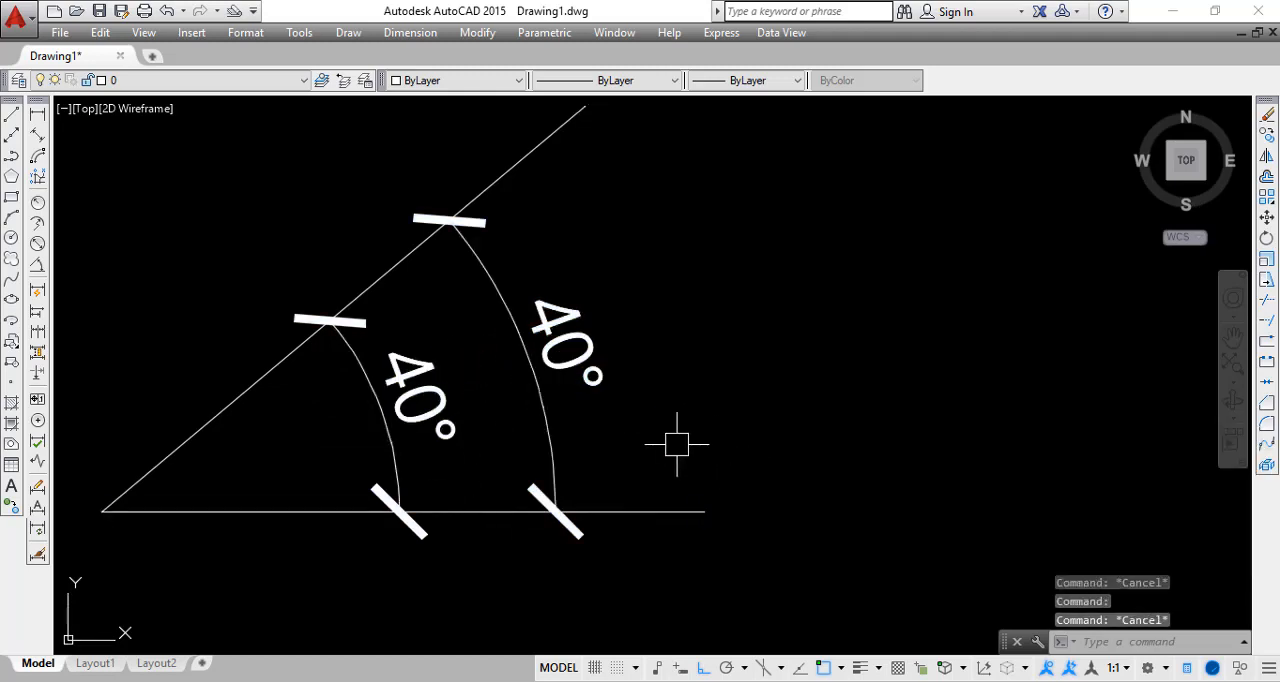
pyautogui.scroll(-2, 608, 434)
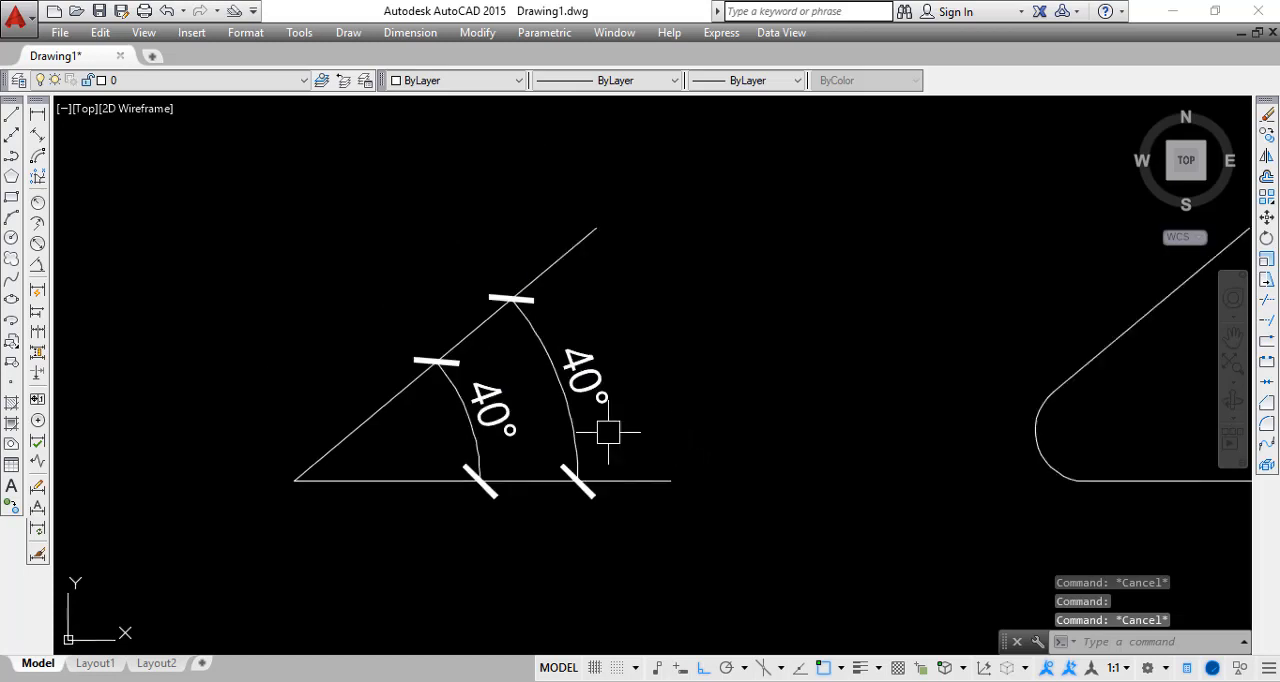
# Delete the inner angular dimension of the sharp-cornered angle
pyautogui.scroll(2, 457, 417)
pyautogui.click(461, 404)
pyautogui.press('Escape')
pyautogui.click(465, 398)
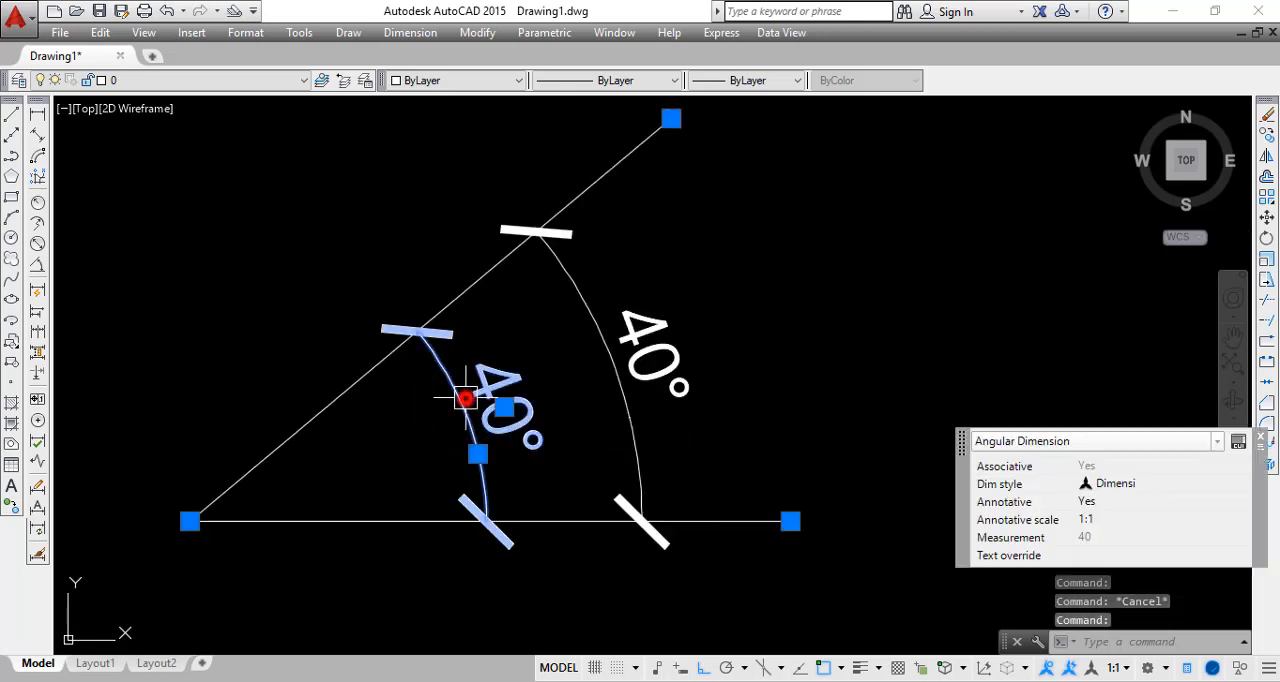
pyautogui.press('Delete')
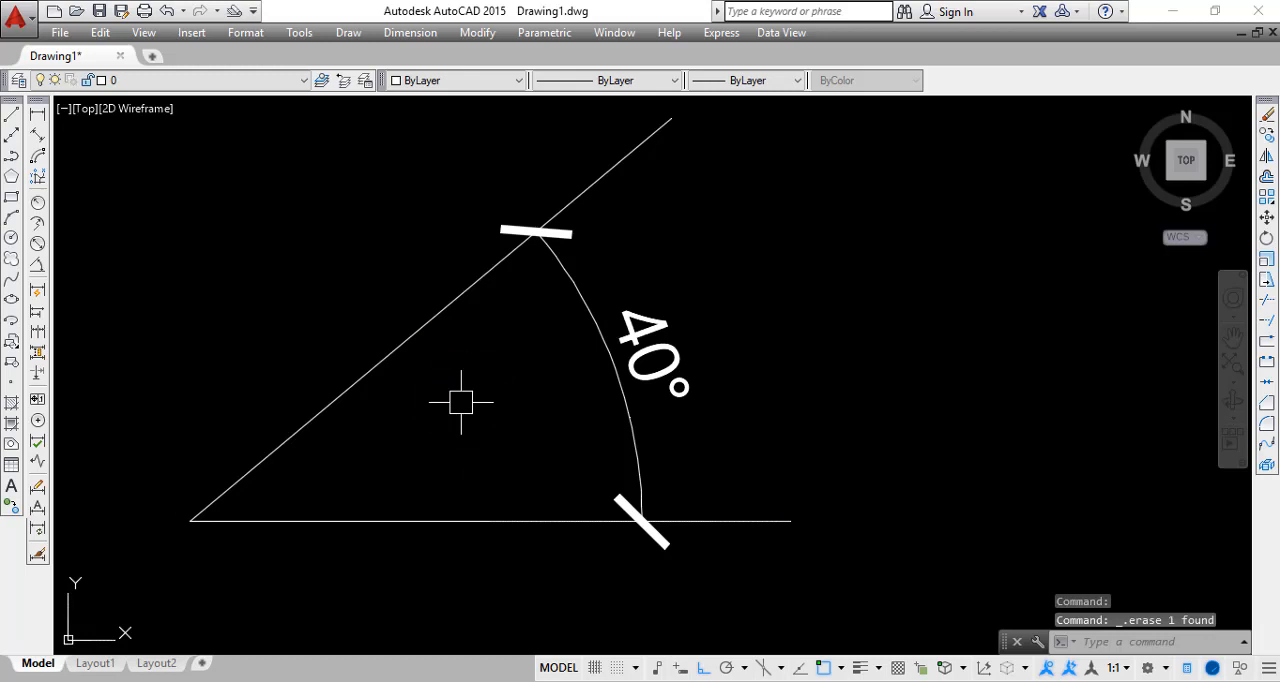
# Make Annotative the current dimension style
pyautogui.write('D')
pyautogui.press('Return')
pyautogui.click(456, 248)
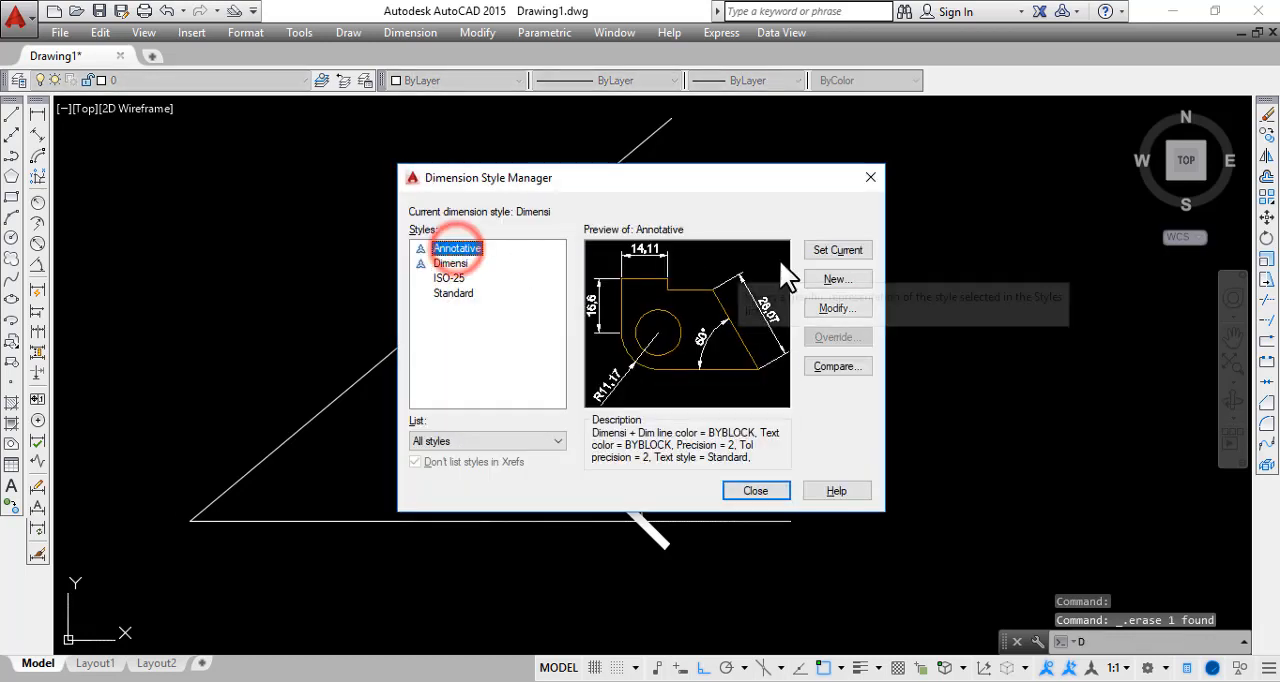
pyautogui.click(815, 251)
pyautogui.click(759, 491)
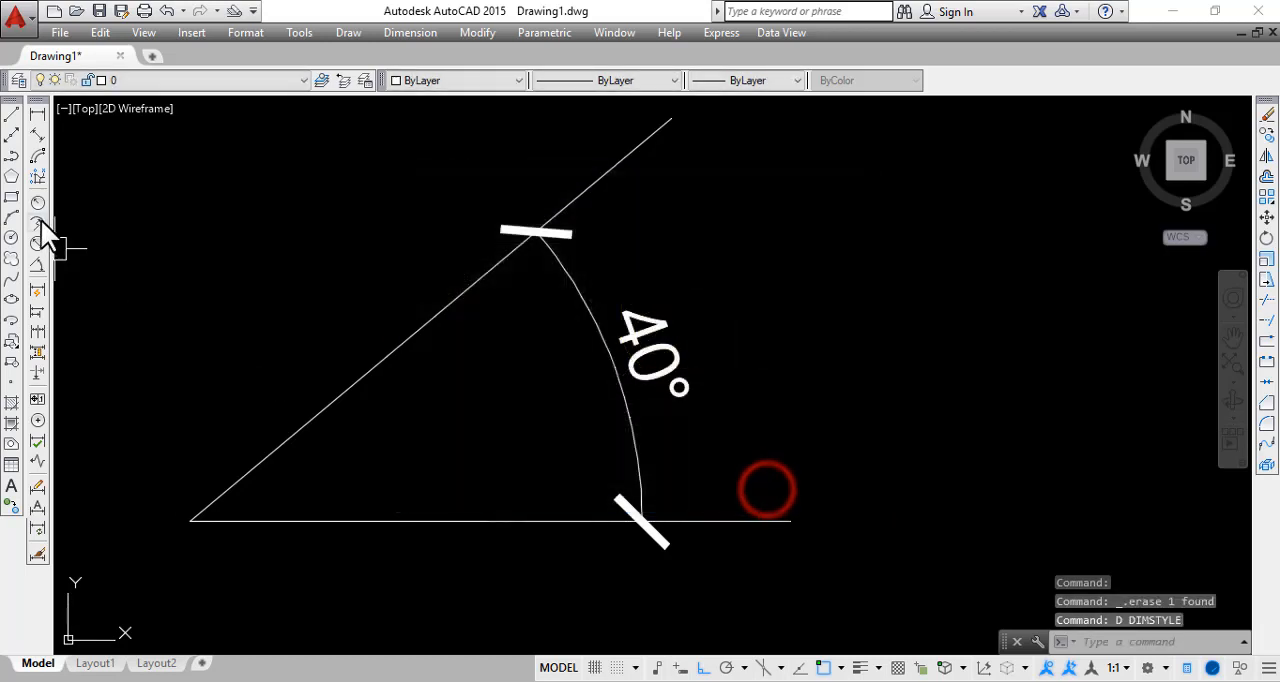
# Add an Annotative angular dimension between the sloped and horizontal lines, placing its arc inside the existing Dimensi angular dimension
pyautogui.click(38, 264)
pyautogui.click(331, 399)
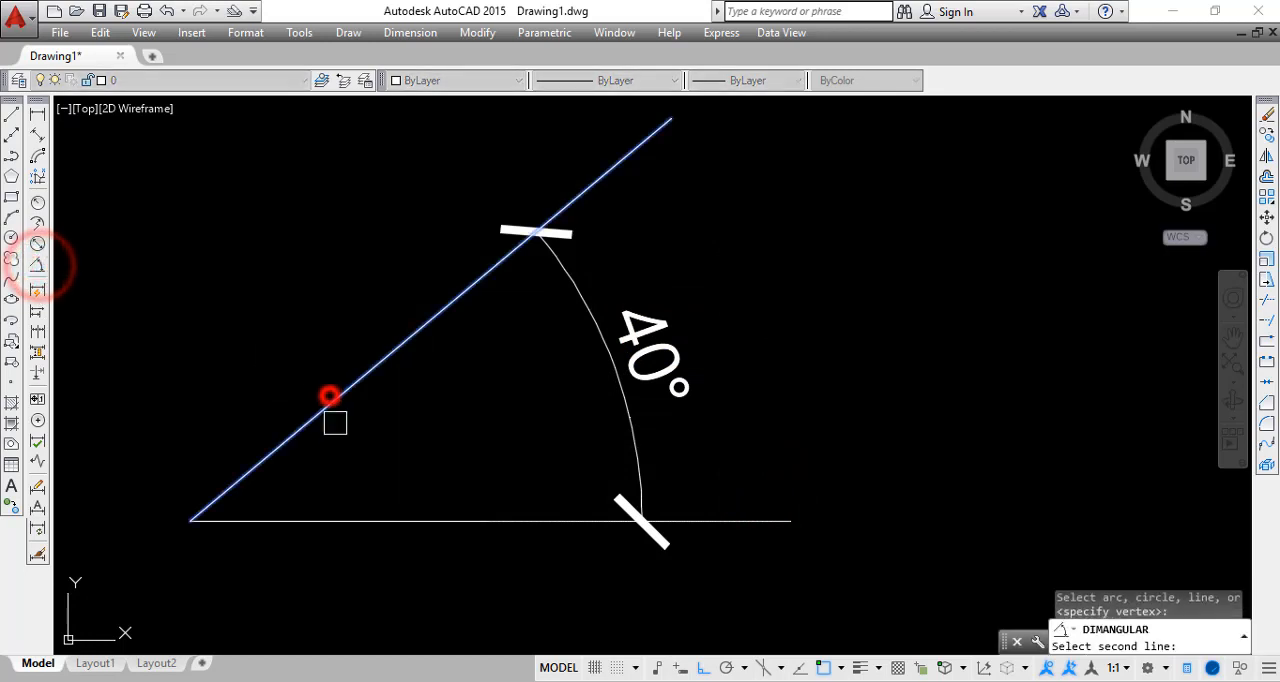
pyautogui.click(347, 521)
pyautogui.click(505, 397)
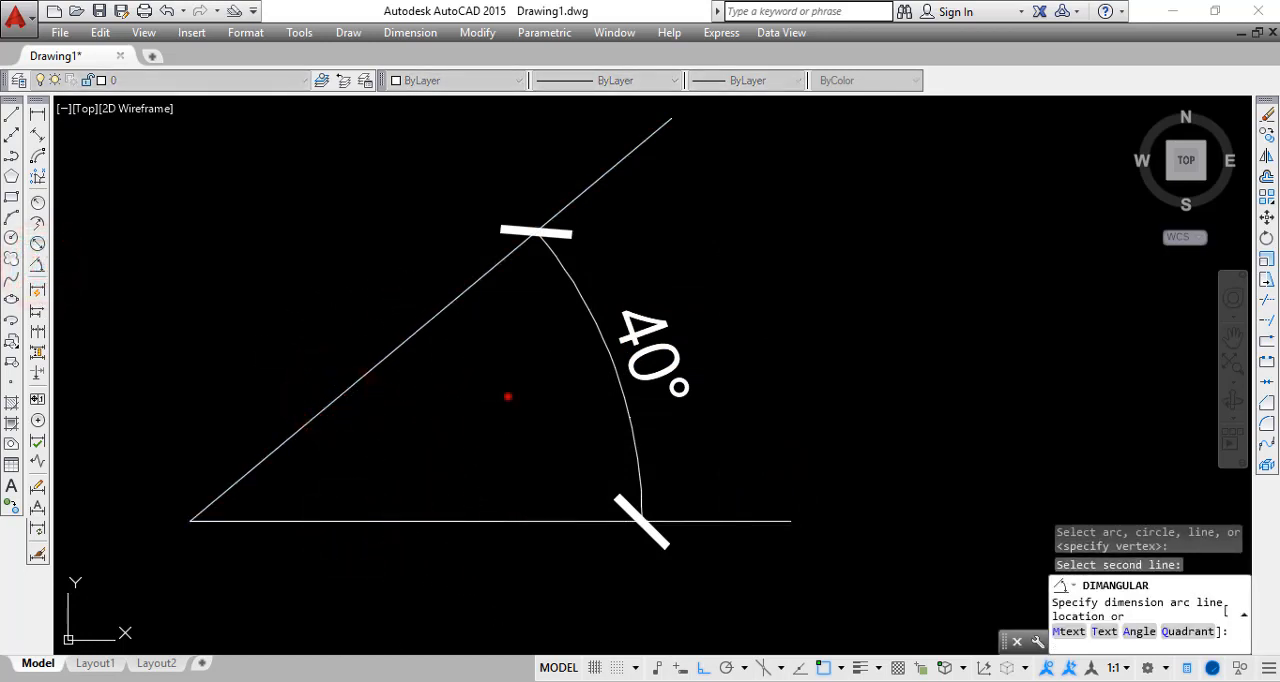
pyautogui.press('Escape')
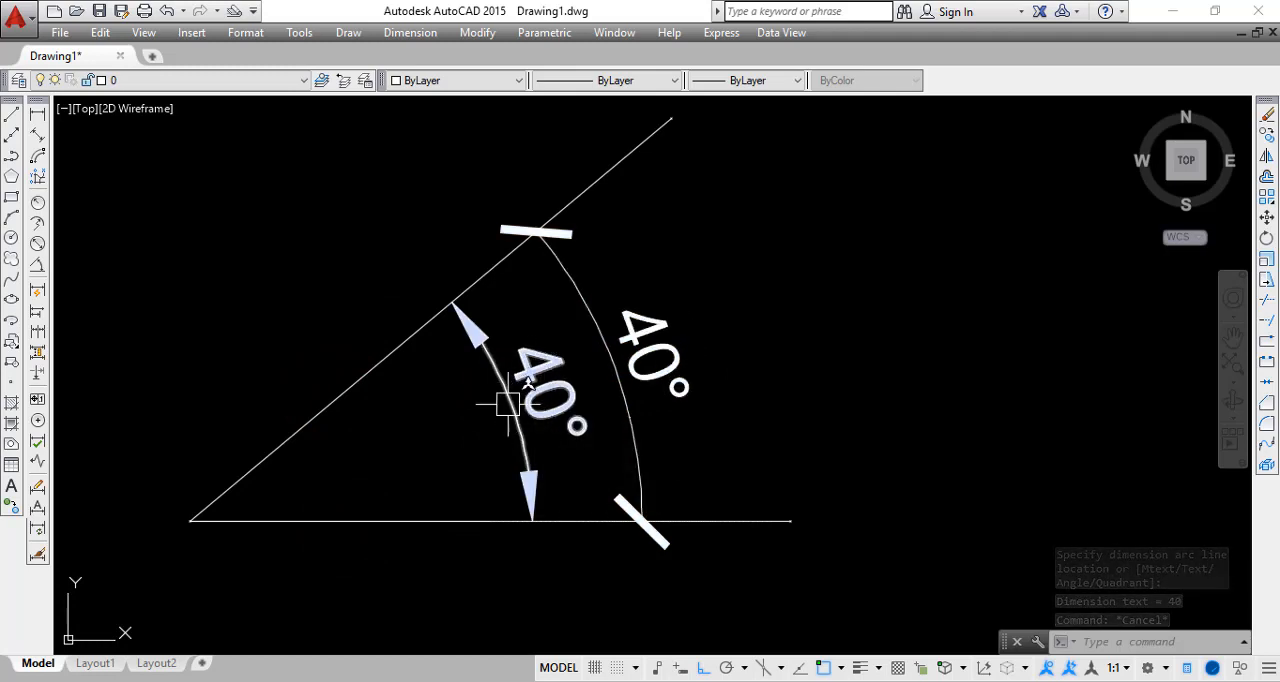
# Examine the two angular dimensions, and the sloped line and corner arc of the neighbouring rounded-corner angle
pyautogui.scroll(-2, 502, 395)
pyautogui.moveTo(500, 391)
pyautogui.mouseDown(button='middle')
pyautogui.moveTo(420, 323)
pyautogui.moveTo(408, 295)
pyautogui.moveTo(398, 388)
pyautogui.mouseUp(button='middle')
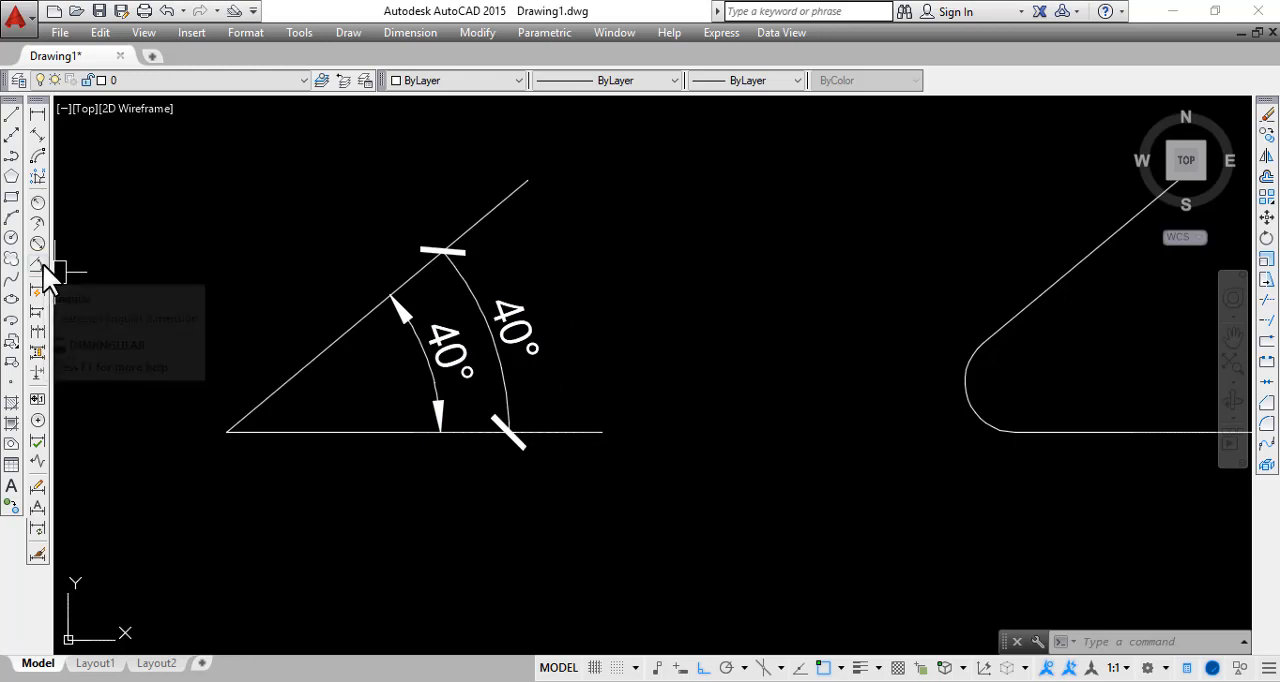
pyautogui.scroll(-6, 189, 343)
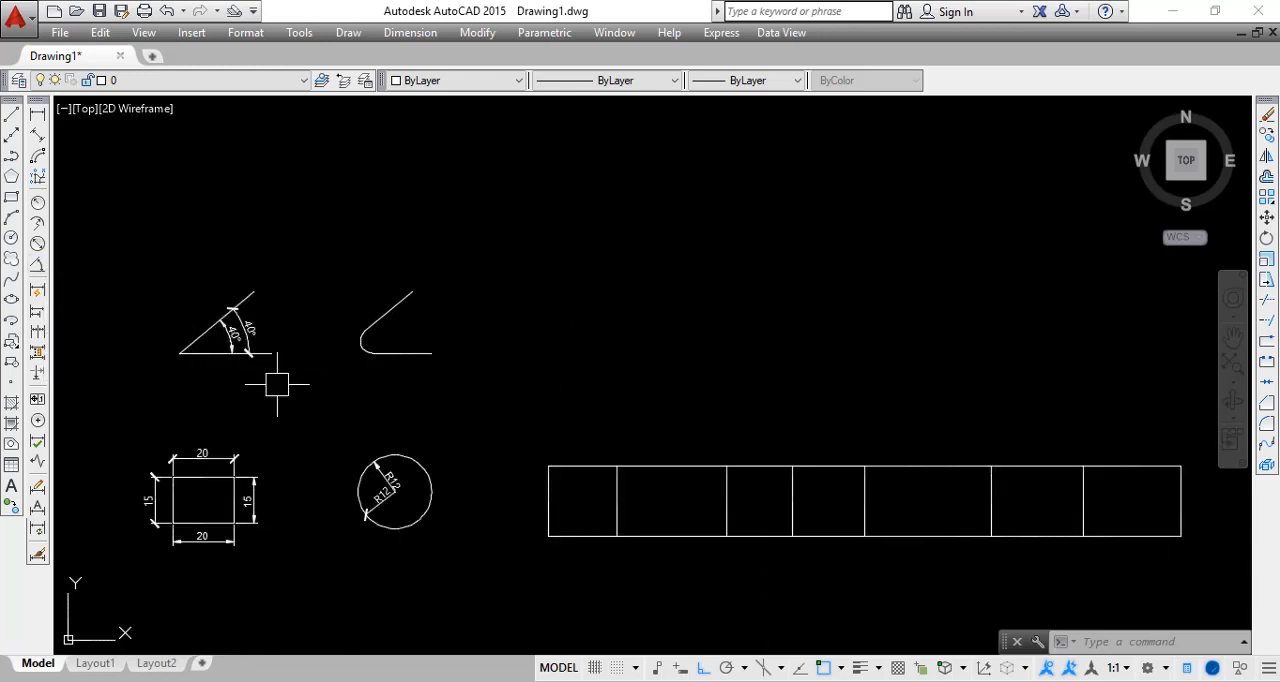
pyautogui.scroll(6, 320, 370)
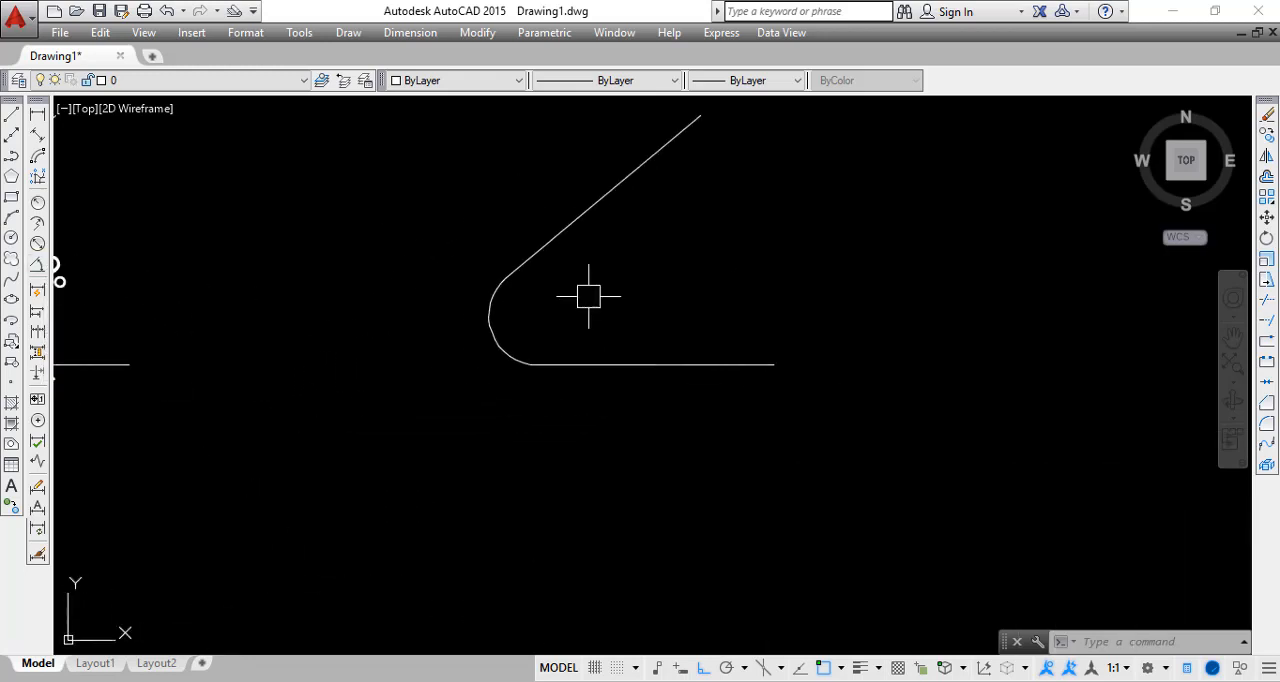
pyautogui.press('Escape')
pyautogui.press('Escape')
pyautogui.moveTo(551, 340); pyautogui.dragTo(557, 431, button='middle')
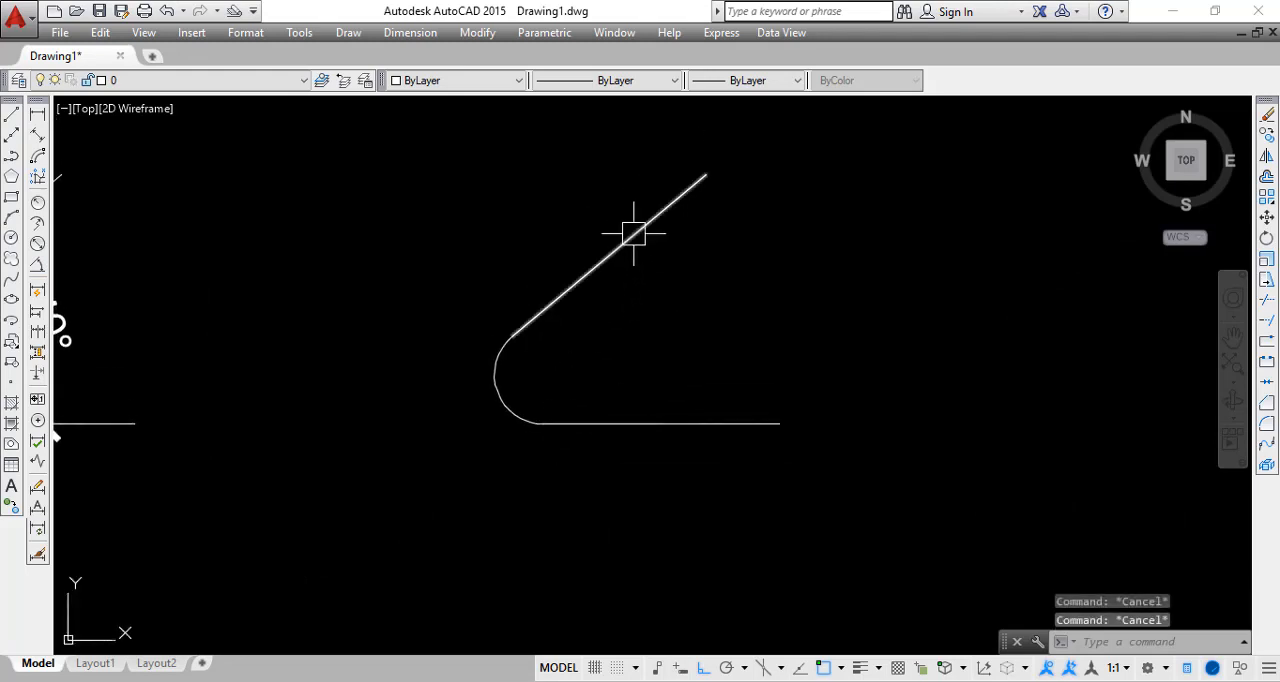
pyautogui.moveTo(688, 264); pyautogui.dragTo(862, 244, button='middle')
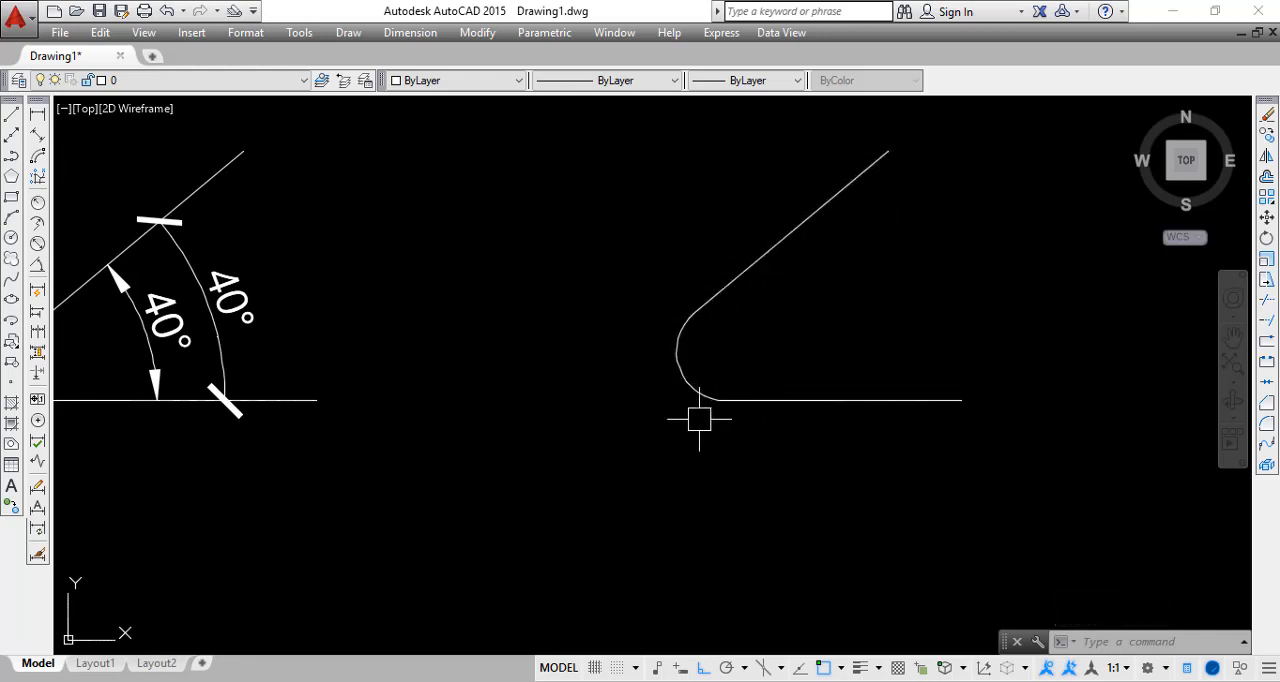
pyautogui.scroll(5, 668, 330)
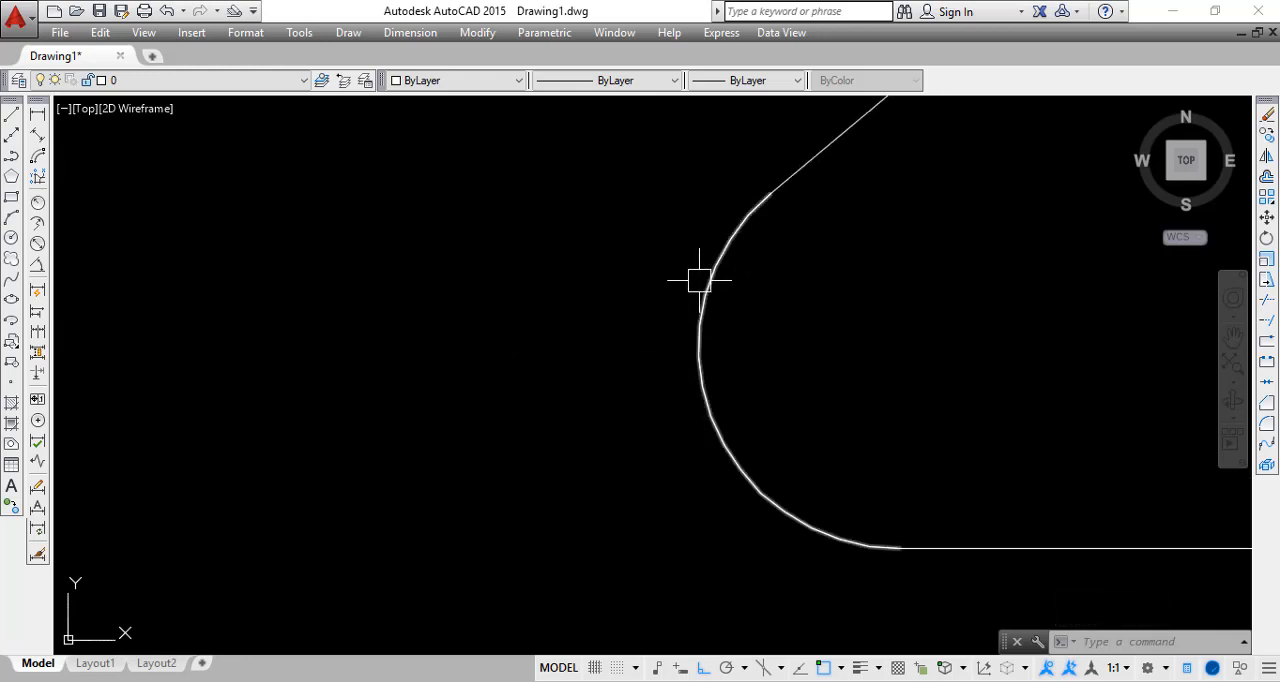
pyautogui.scroll(-10, 767, 495)
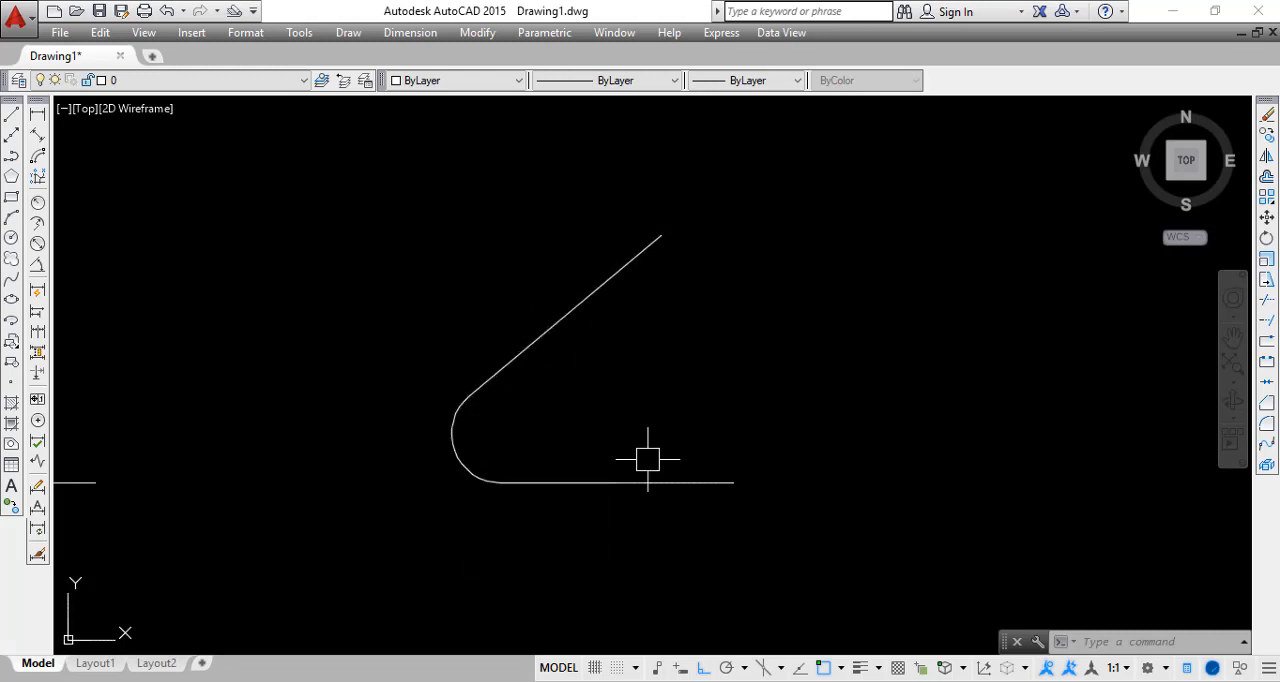
# Try a linear dimension on the rounded angle's sloped line, from its upper end to its junction with the arc
pyautogui.click(37, 113)
pyautogui.click(661, 236)
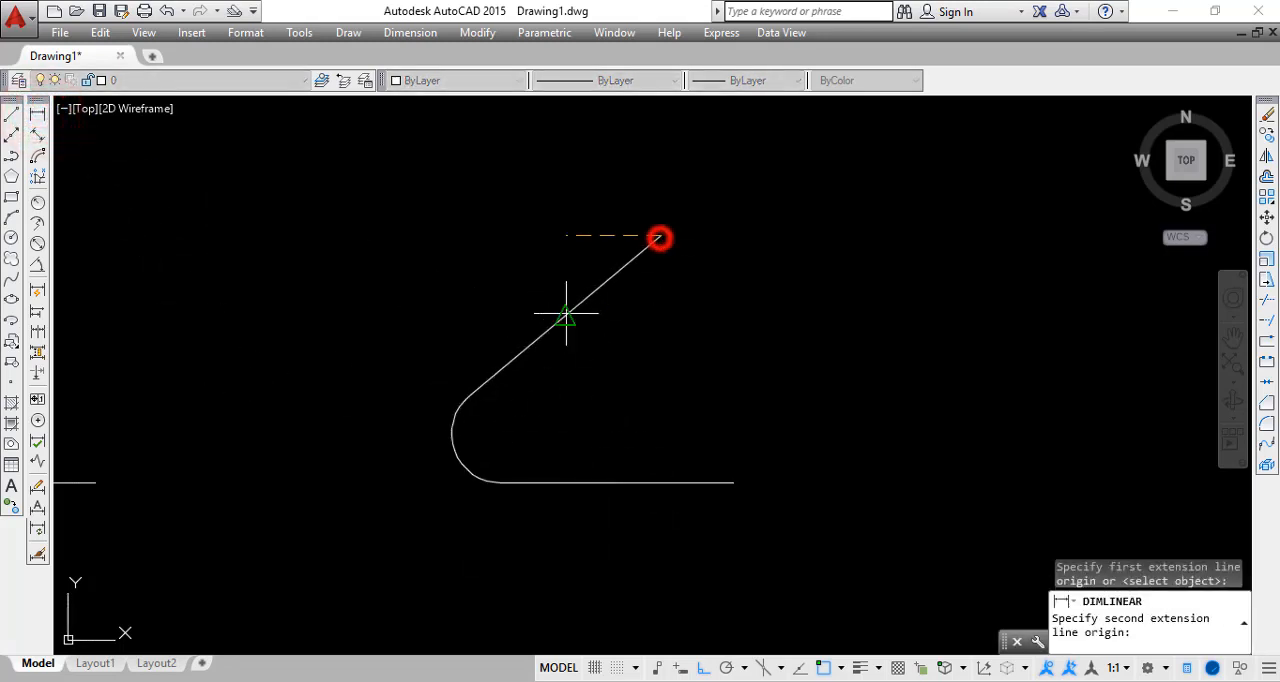
pyautogui.click(470, 392)
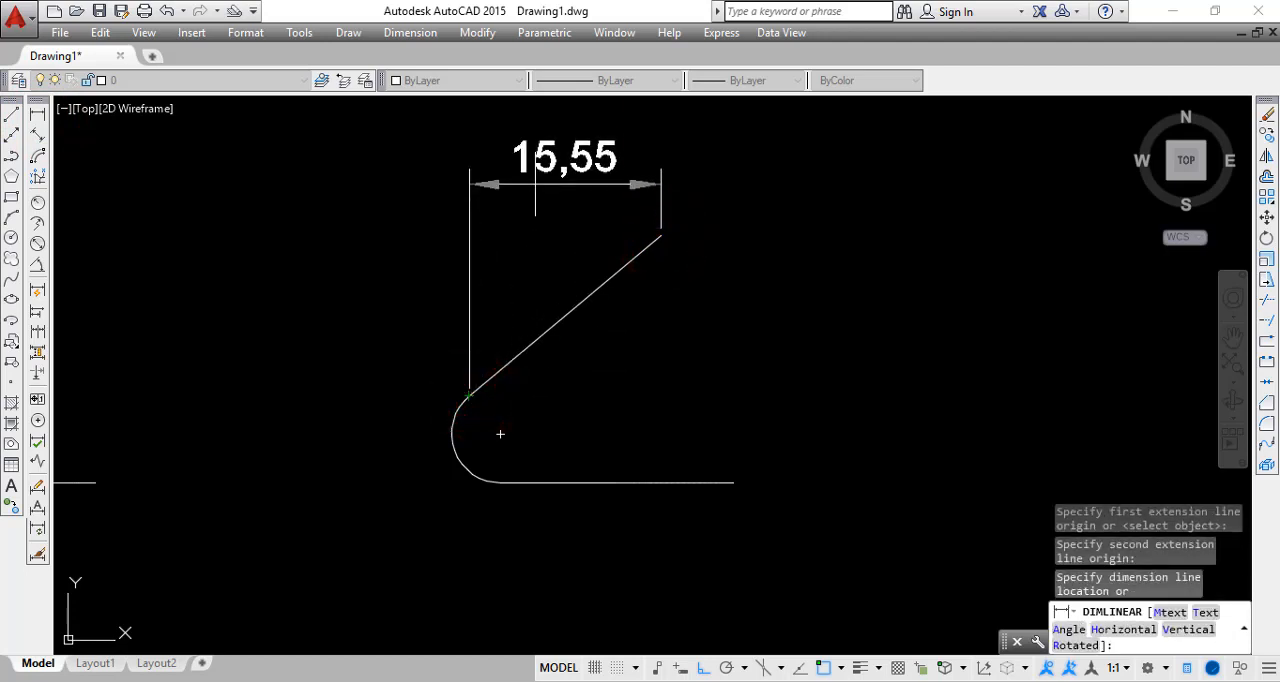
pyautogui.press('Escape')
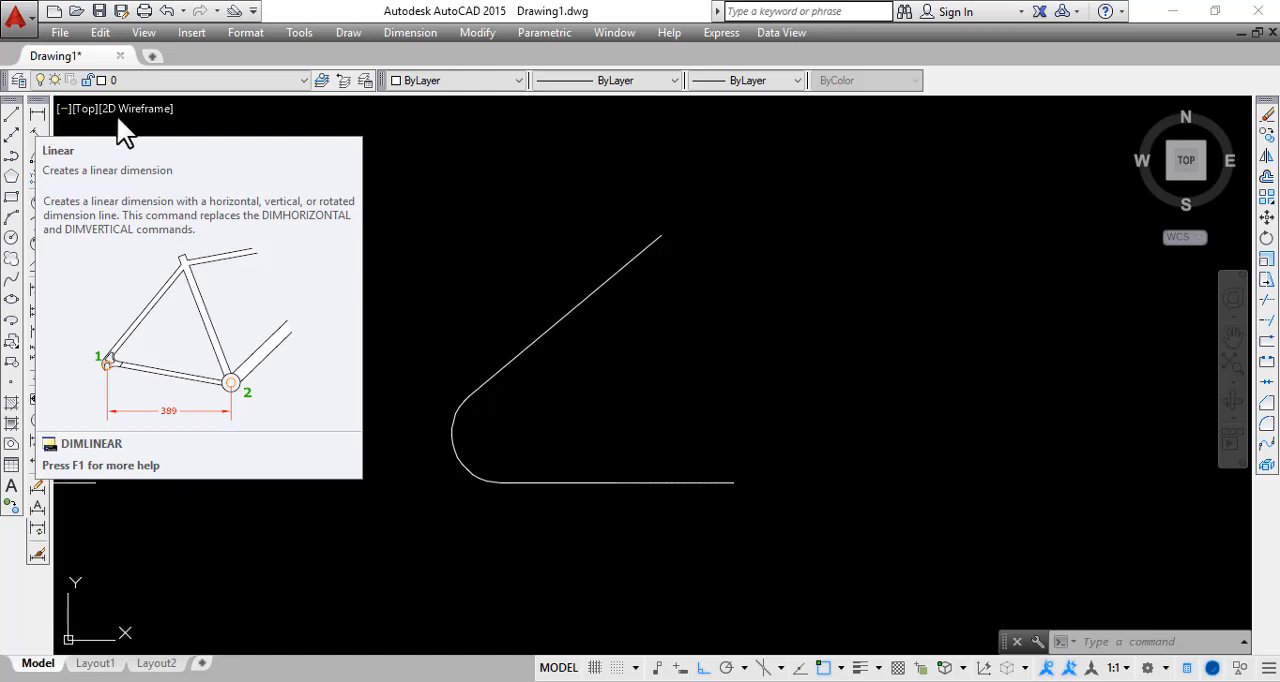
pyautogui.press('Escape')
# Check the length of the rounded angle's sloped line in its properties
pyautogui.moveTo(512, 320); pyautogui.dragTo(503, 335, button='middle')
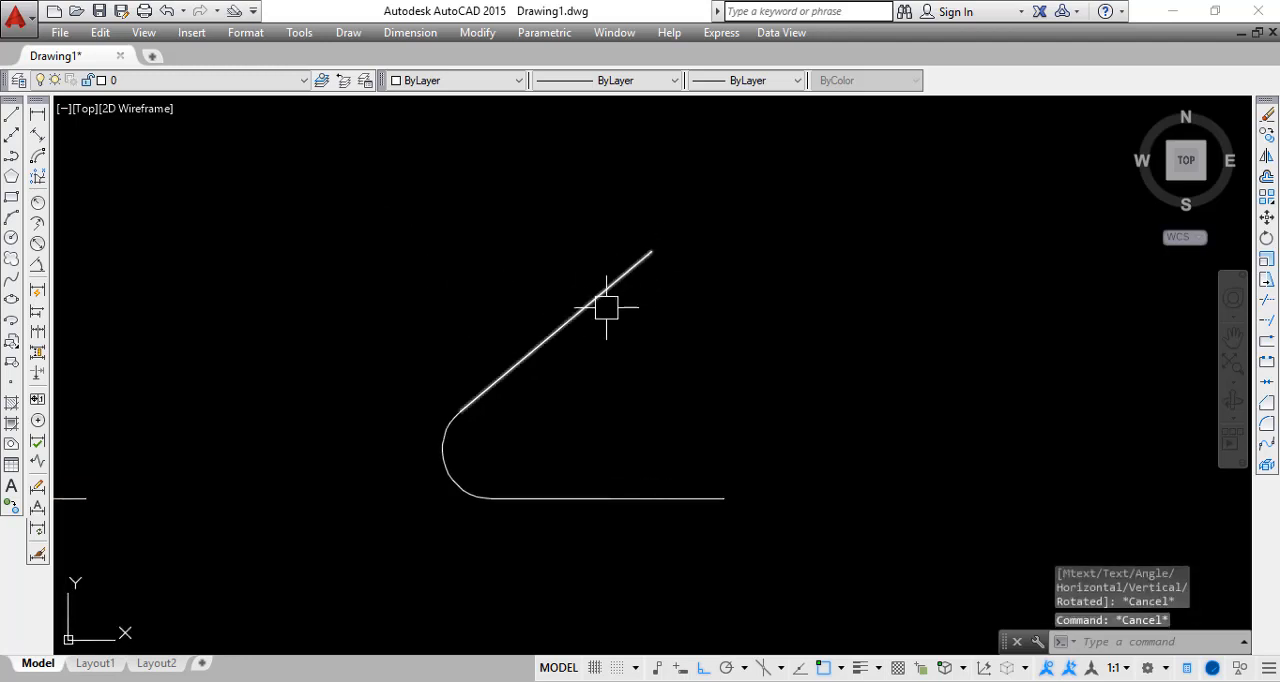
pyautogui.click(623, 276)
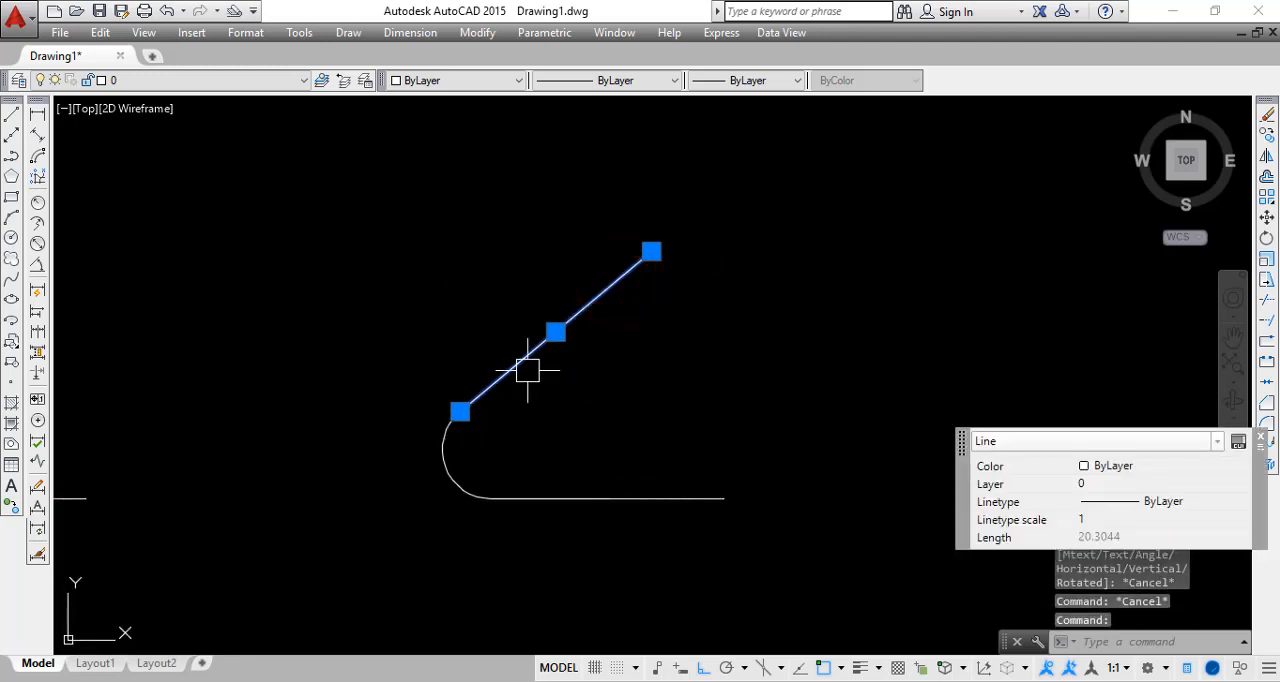
pyautogui.press('Escape')
# Add a horizontal linear dimension between the ends of the rounded angle's sloped line, placing it above the line
pyautogui.click(37, 113)
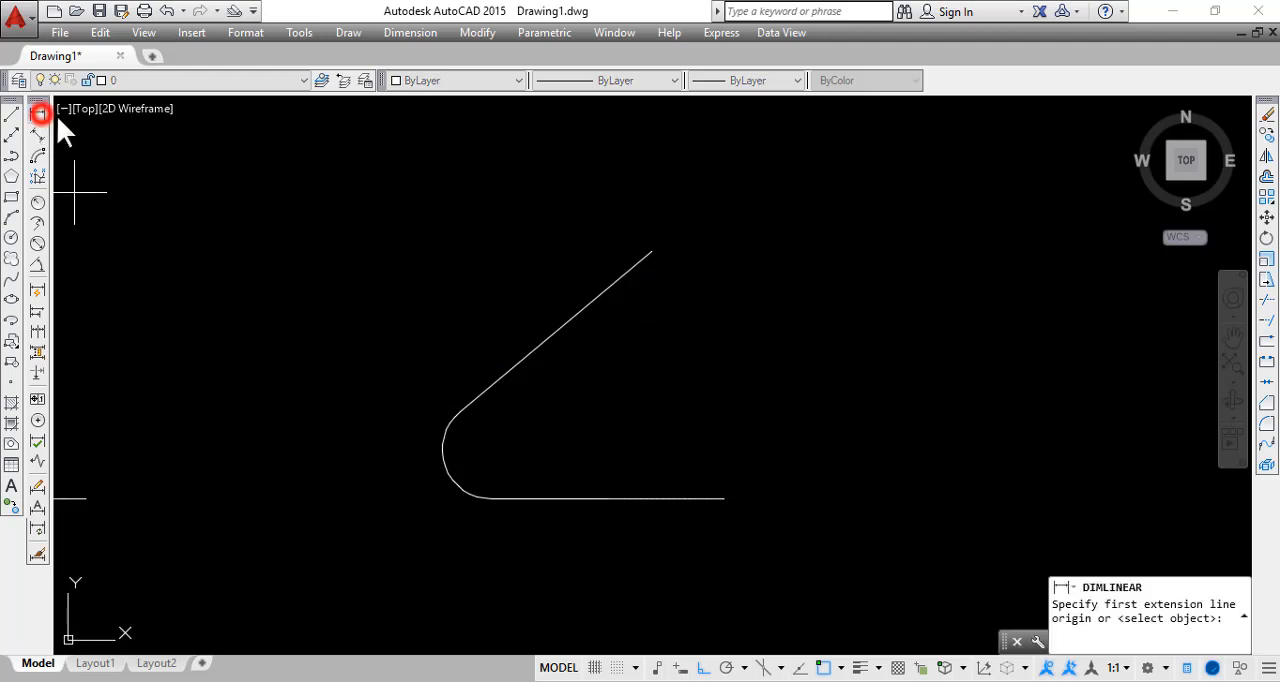
pyautogui.click(470, 406)
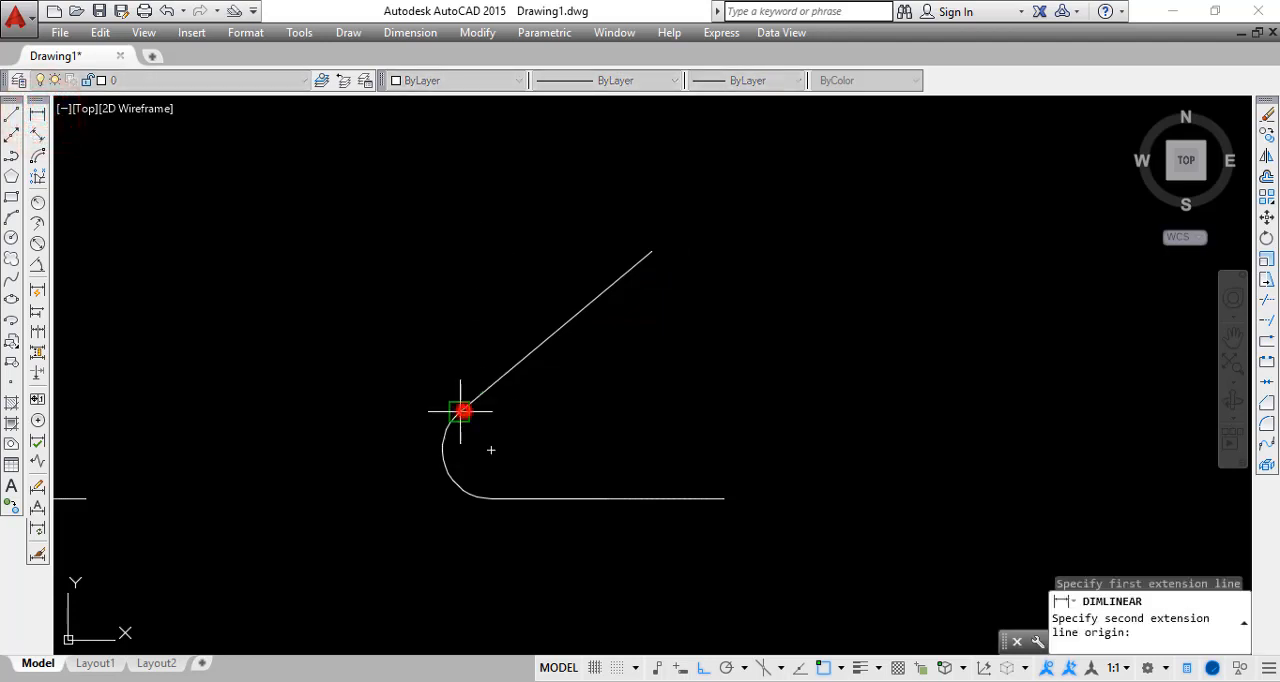
pyautogui.click(652, 252)
pyautogui.moveTo(580, 299); pyautogui.dragTo(560, 429, button='middle')
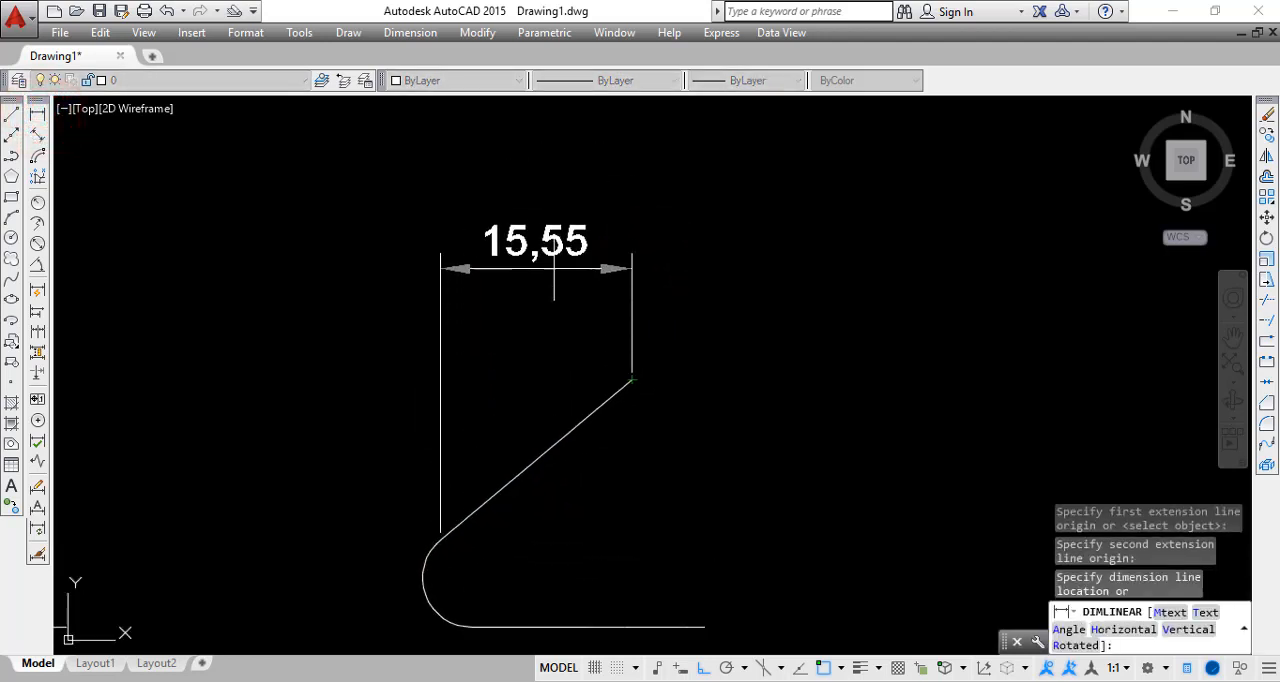
pyautogui.click(555, 233)
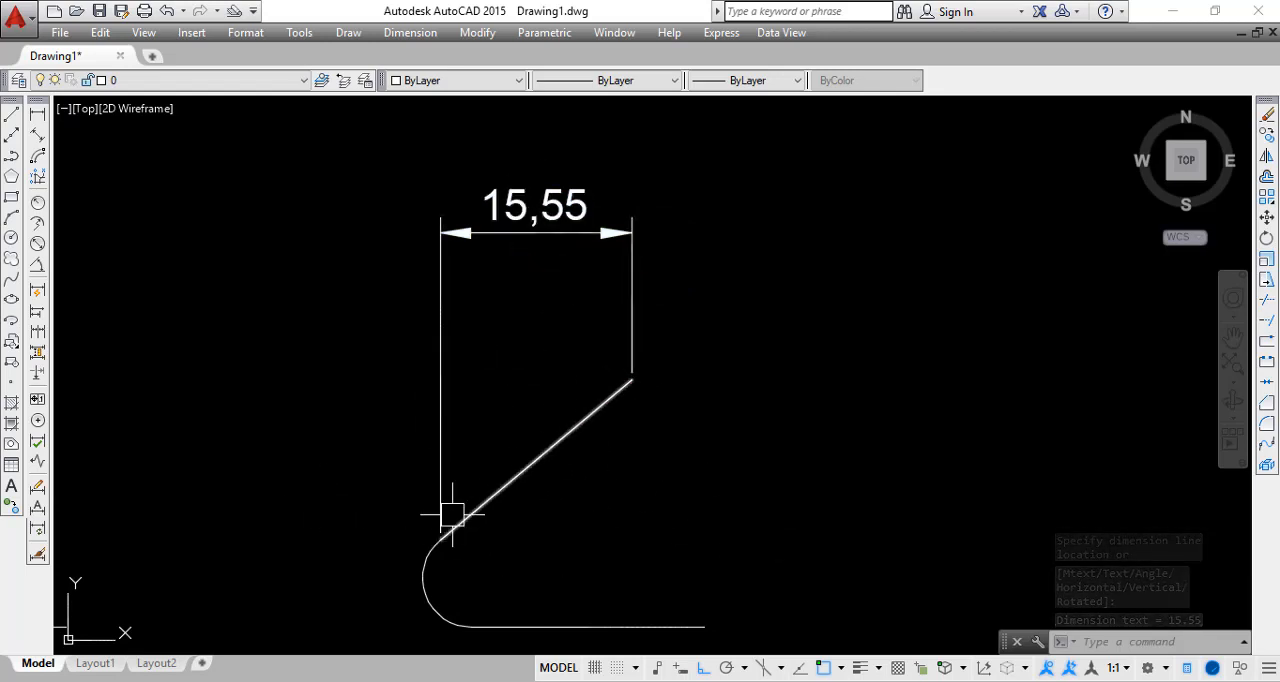
# Delete the horizontal linear dimension above the rounded angle's sloped line
pyautogui.click(679, 251)
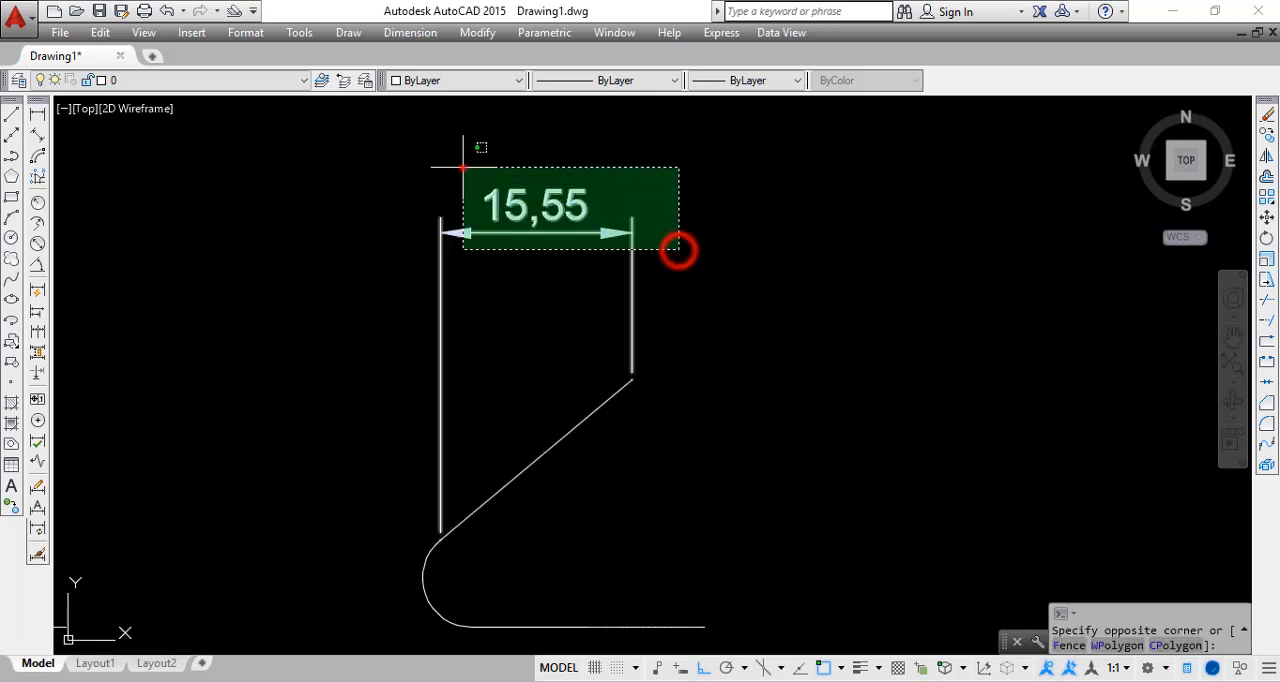
pyautogui.click(462, 164)
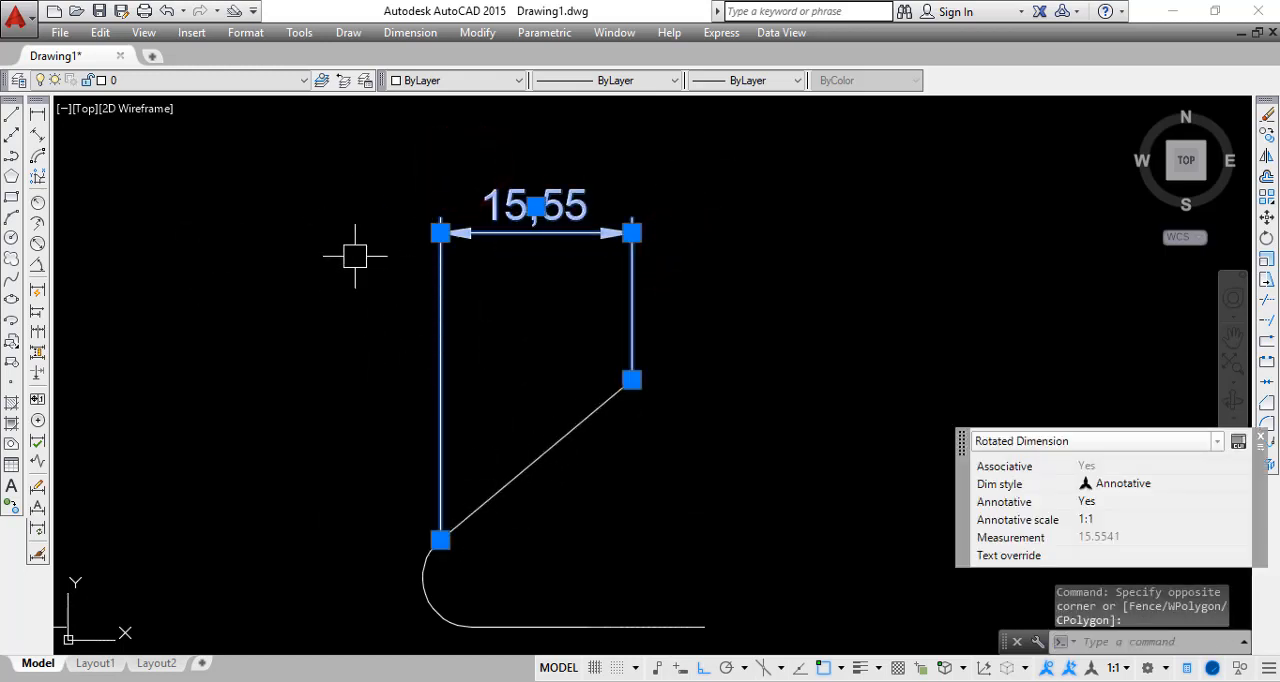
pyautogui.press('Delete')
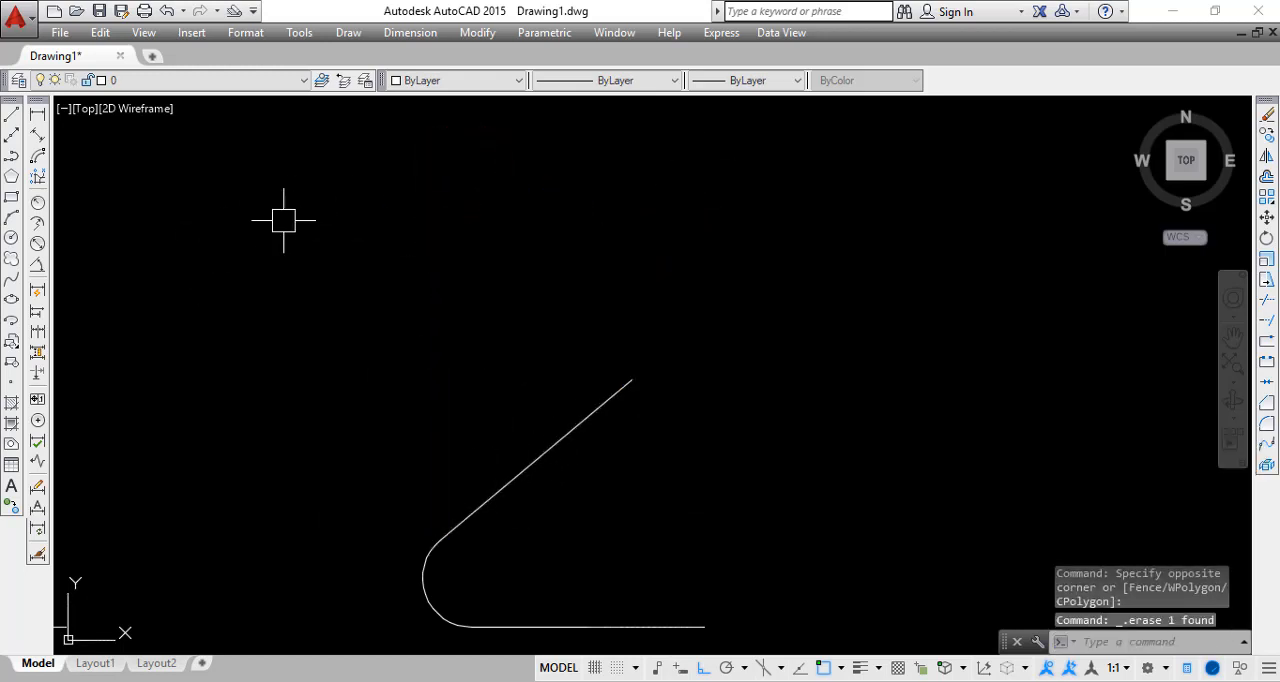
# Add an Annotative aligned dimension along the rounded angle's sloped line, placing it parallel on the line's upper side
pyautogui.click(38, 134)
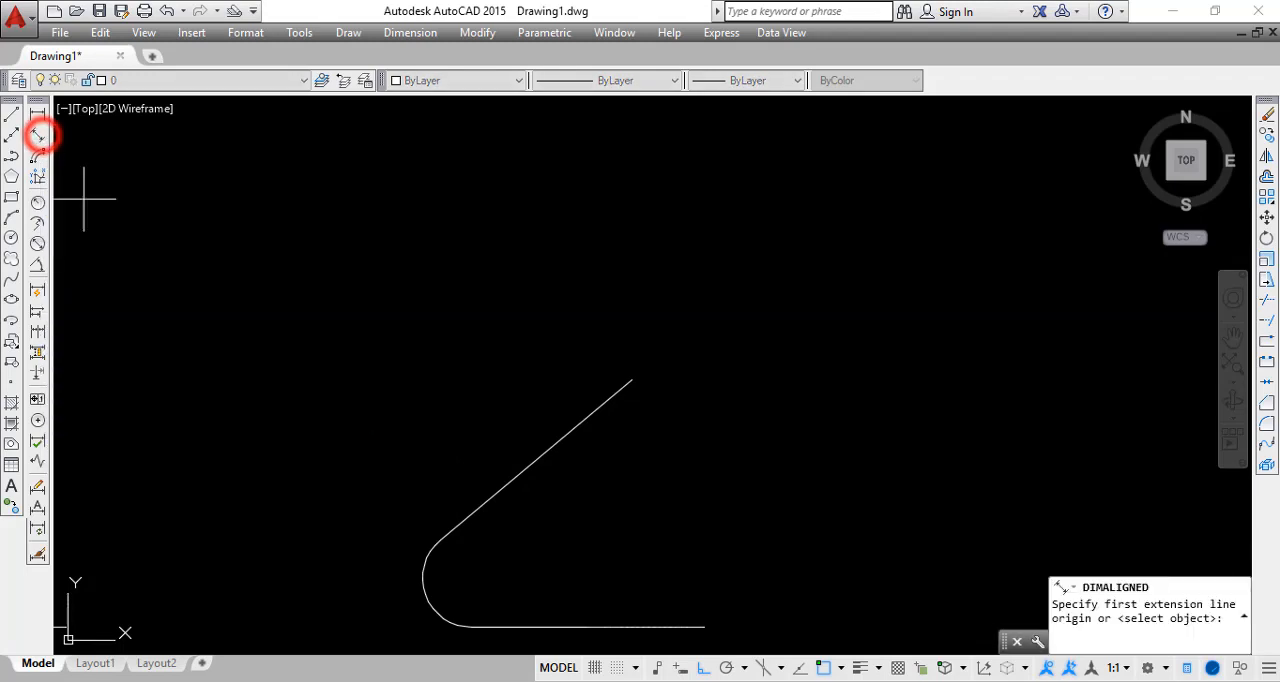
pyautogui.click(39, 132)
pyautogui.moveTo(257, 477); pyautogui.dragTo(289, 365, button='middle')
pyautogui.click(664, 270)
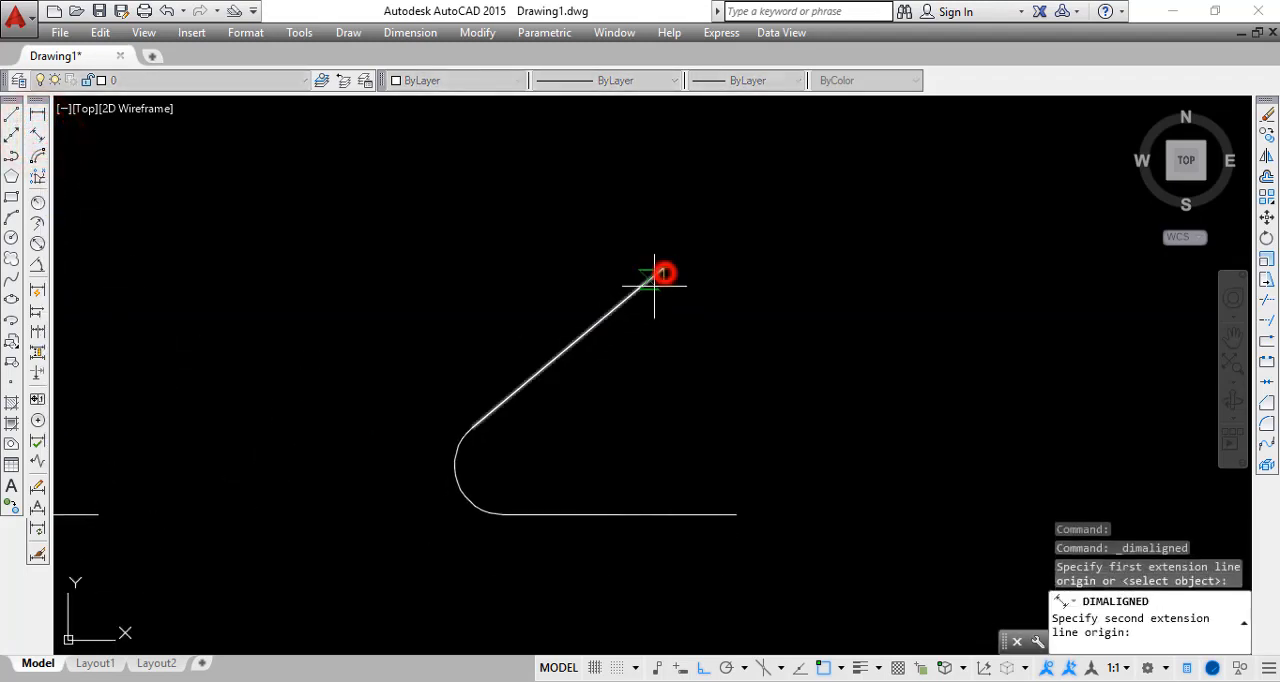
pyautogui.click(471, 428)
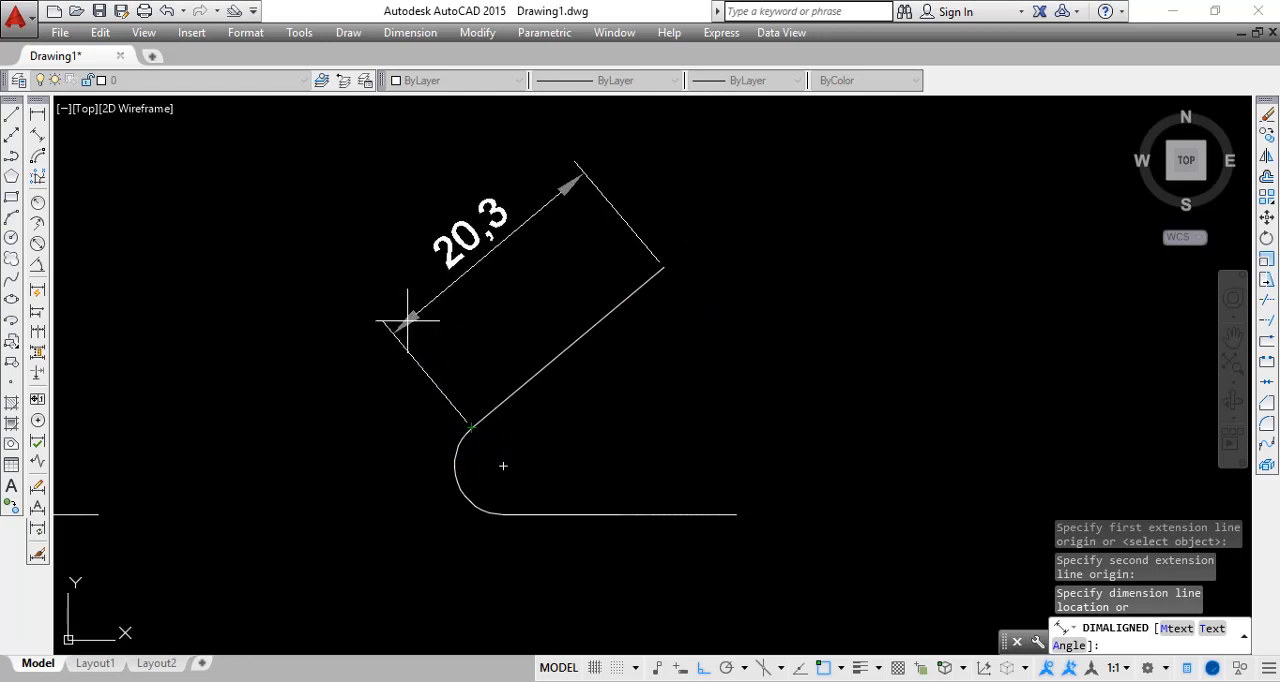
pyautogui.click(441, 330)
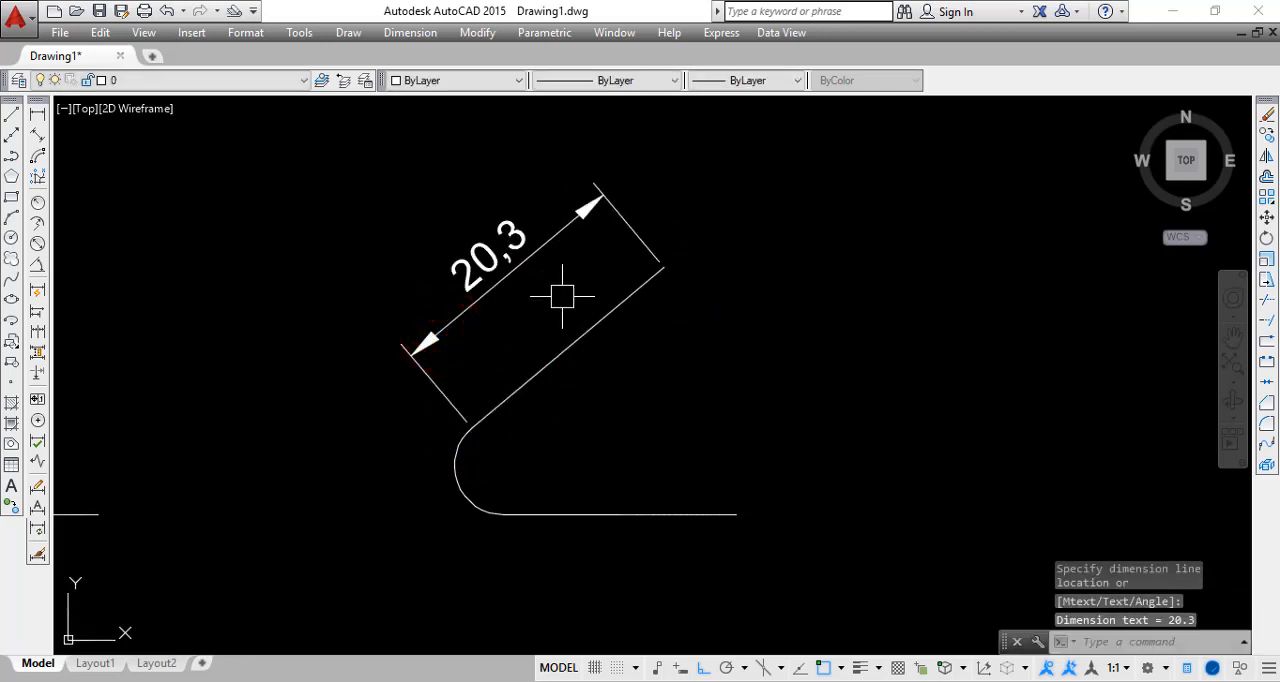
pyautogui.moveTo(548, 320); pyautogui.dragTo(538, 312, button='middle')
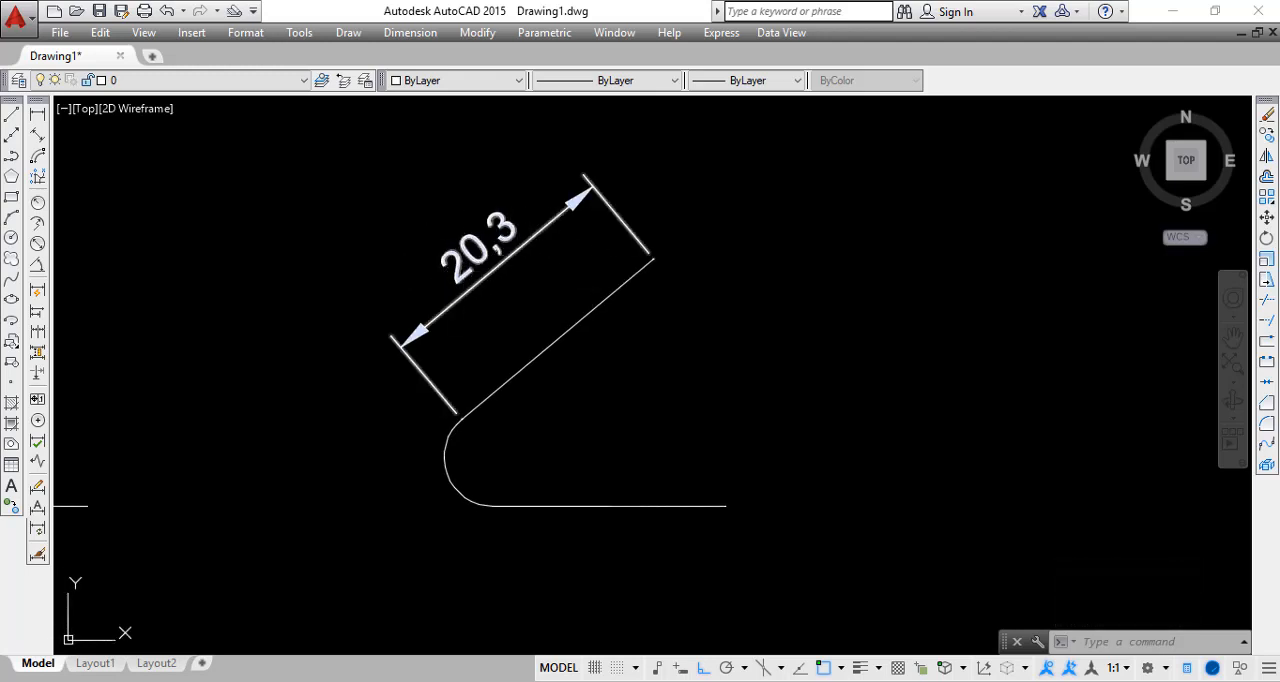
pyautogui.press('Escape')
pyautogui.write('ST')
pyautogui.press('Return')
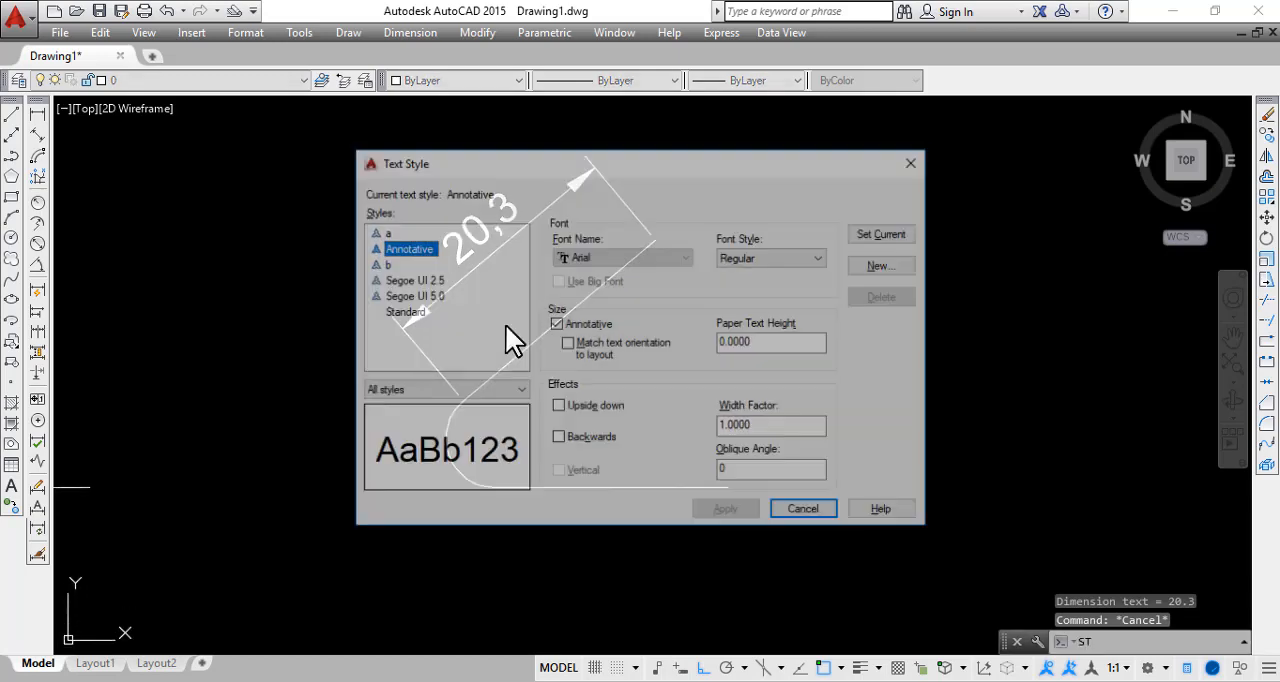
pyautogui.press('Escape')
# Make Dimensi the current dimension style
pyautogui.write('D')
pyautogui.press('Return')
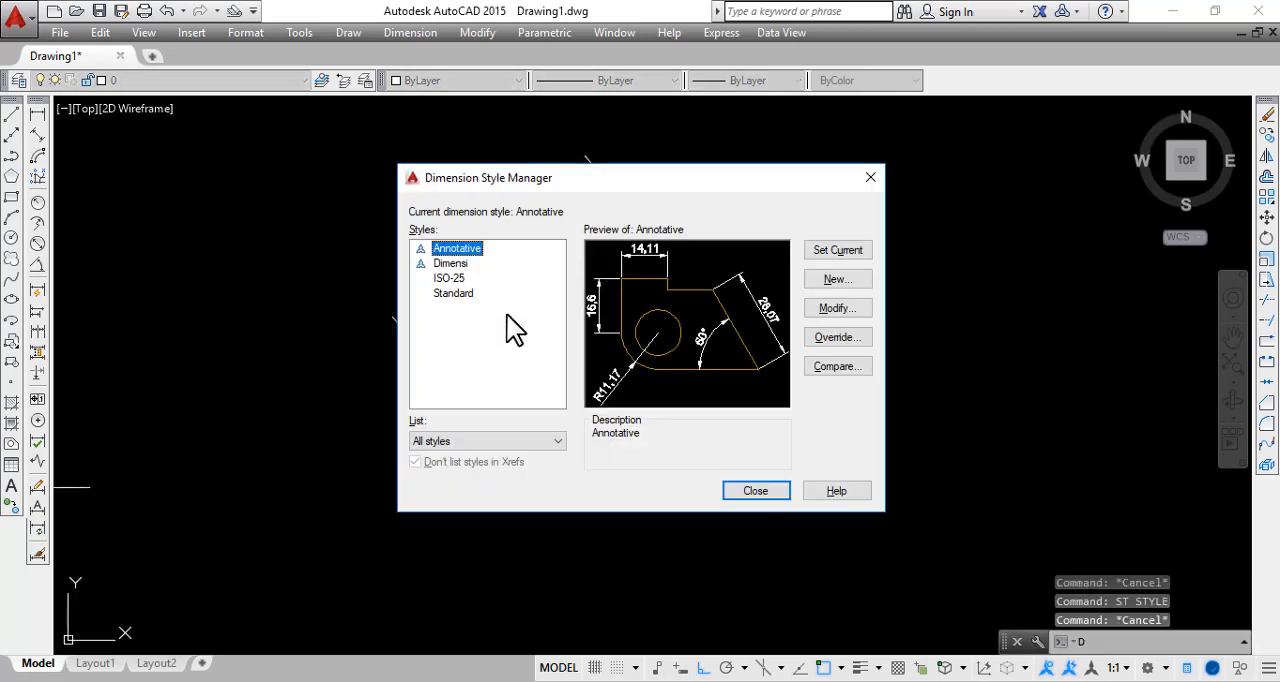
pyautogui.click(462, 264)
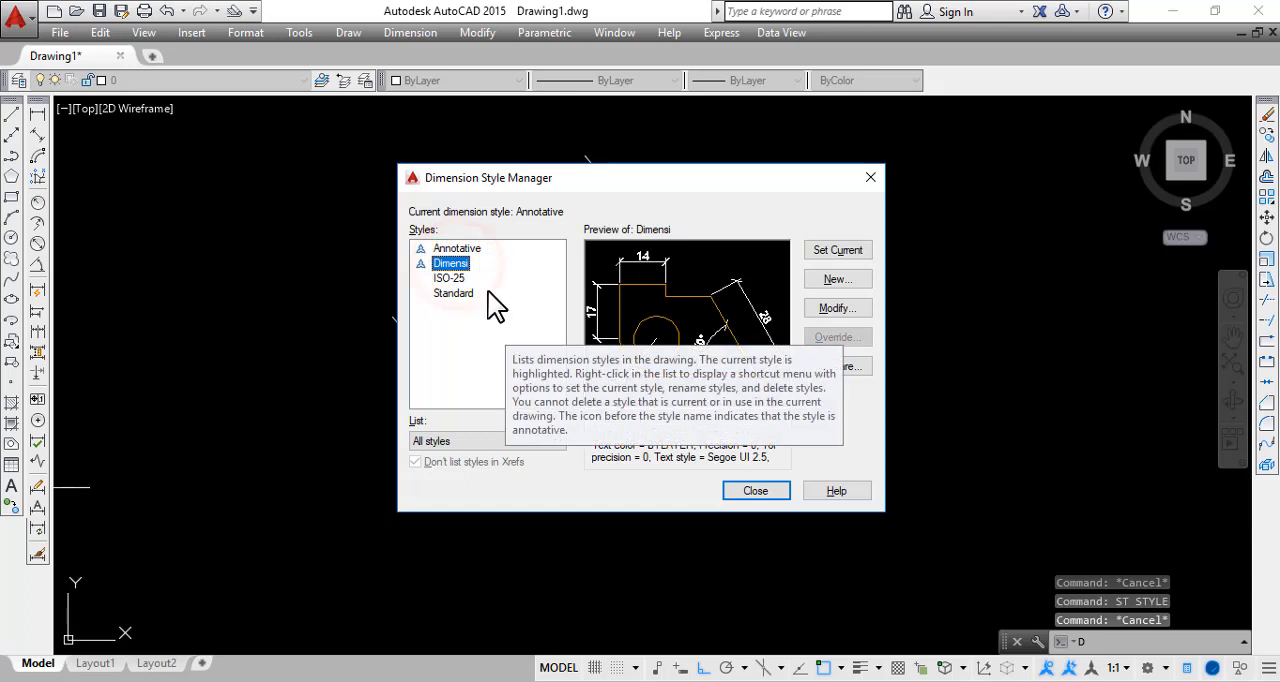
pyautogui.click(837, 250)
pyautogui.click(758, 491)
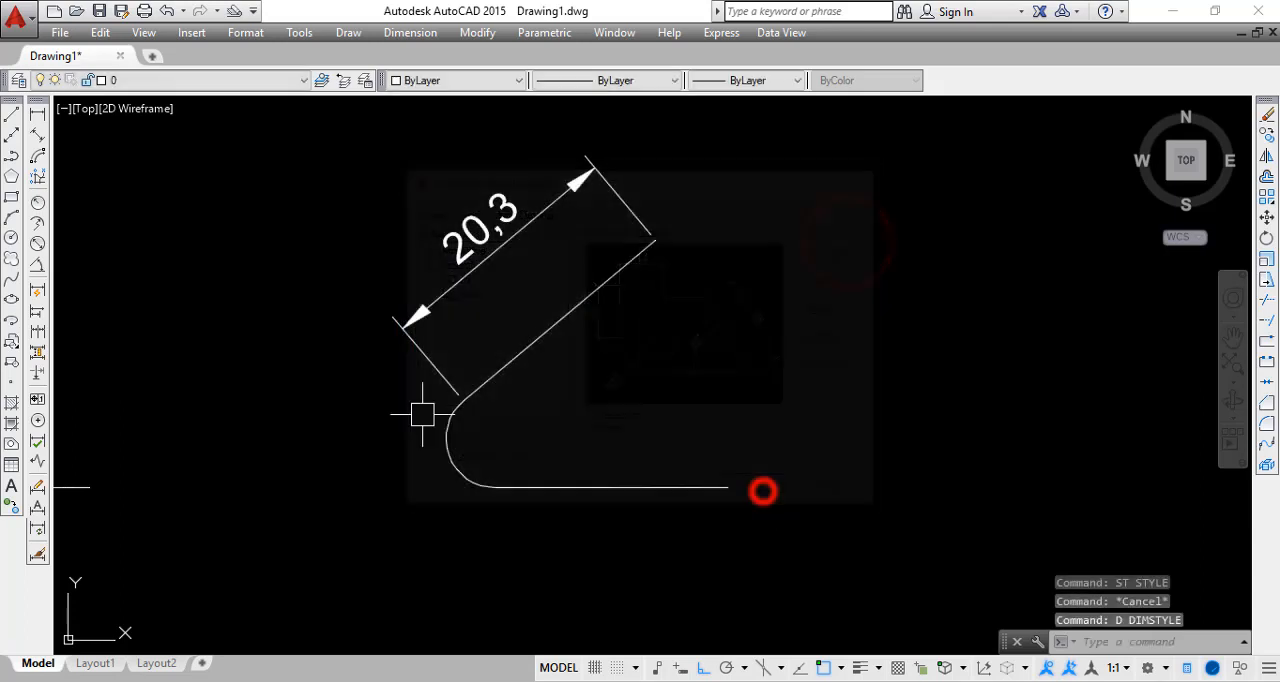
# Add a Dimensi aligned dimension between the same sloped line's ends, placing it on the line's lower side
pyautogui.click(39, 134)
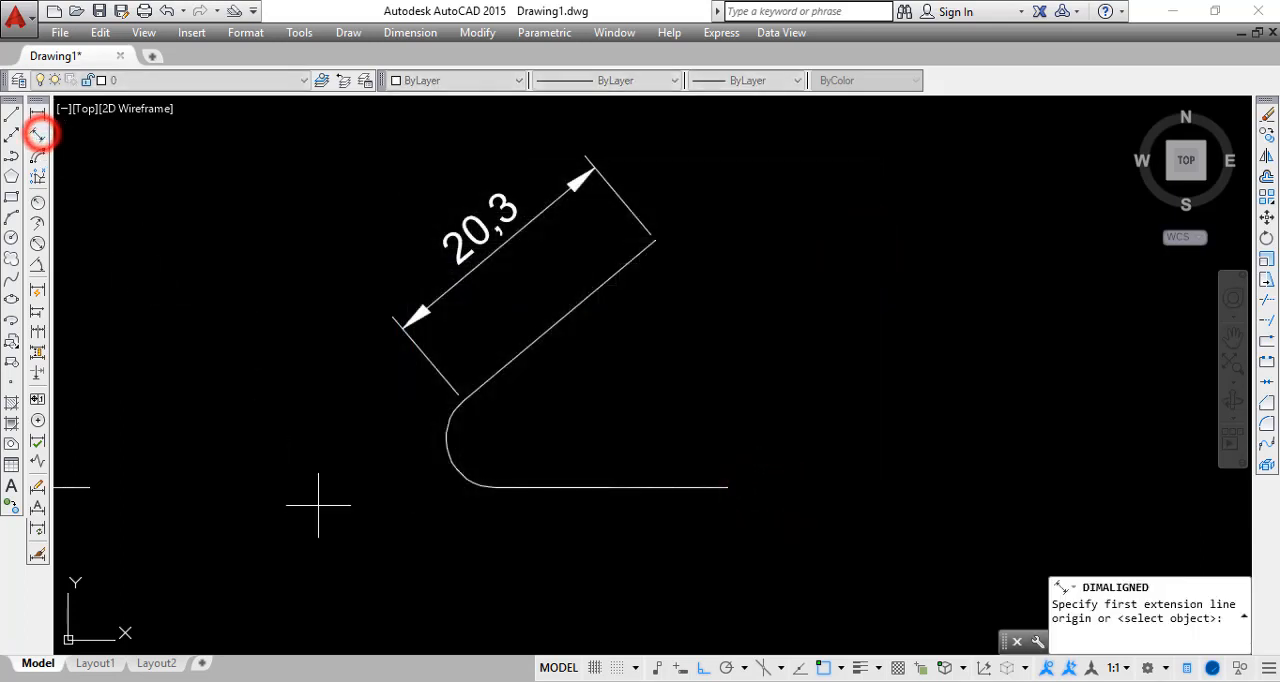
pyautogui.click(463, 400)
pyautogui.click(654, 241)
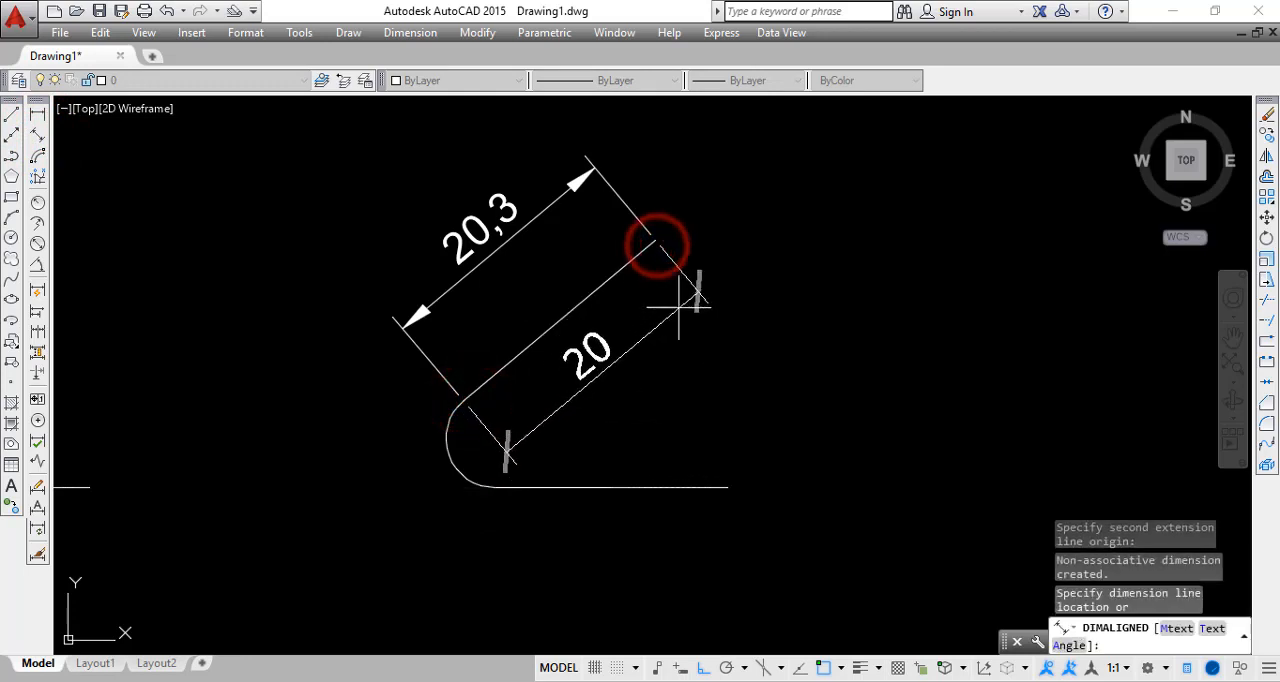
pyautogui.click(684, 307)
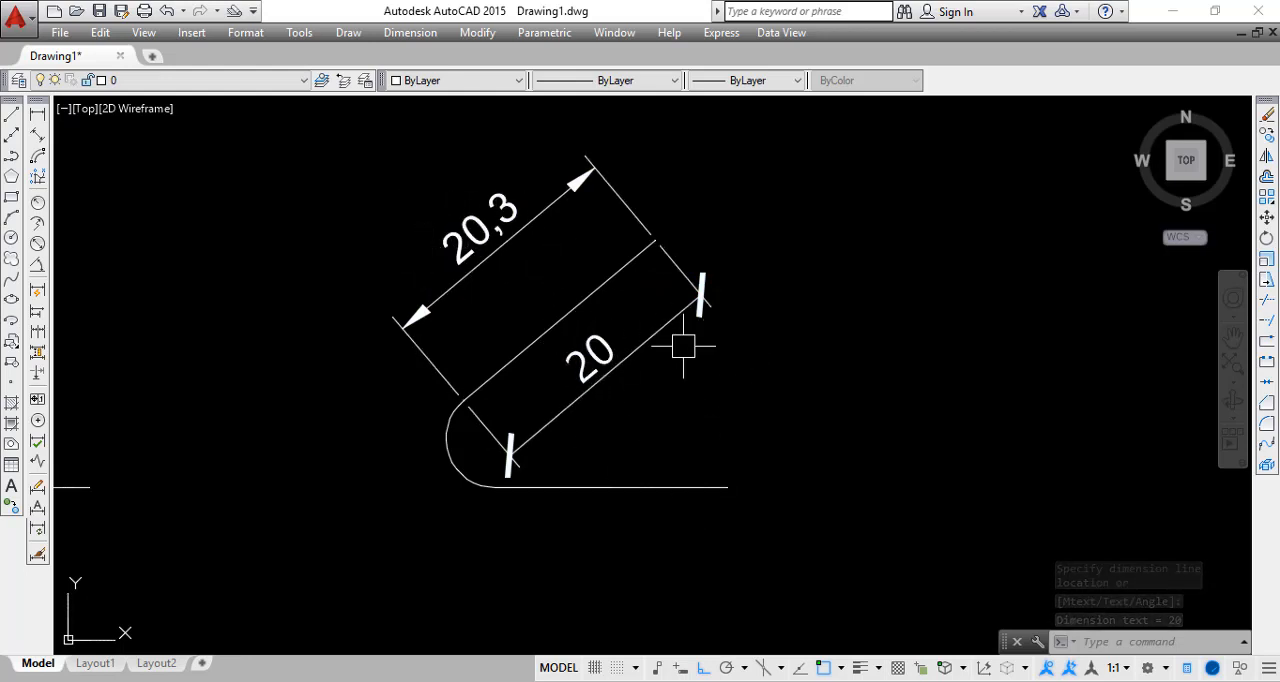
pyautogui.moveTo(637, 378); pyautogui.dragTo(633, 406, button='middle')
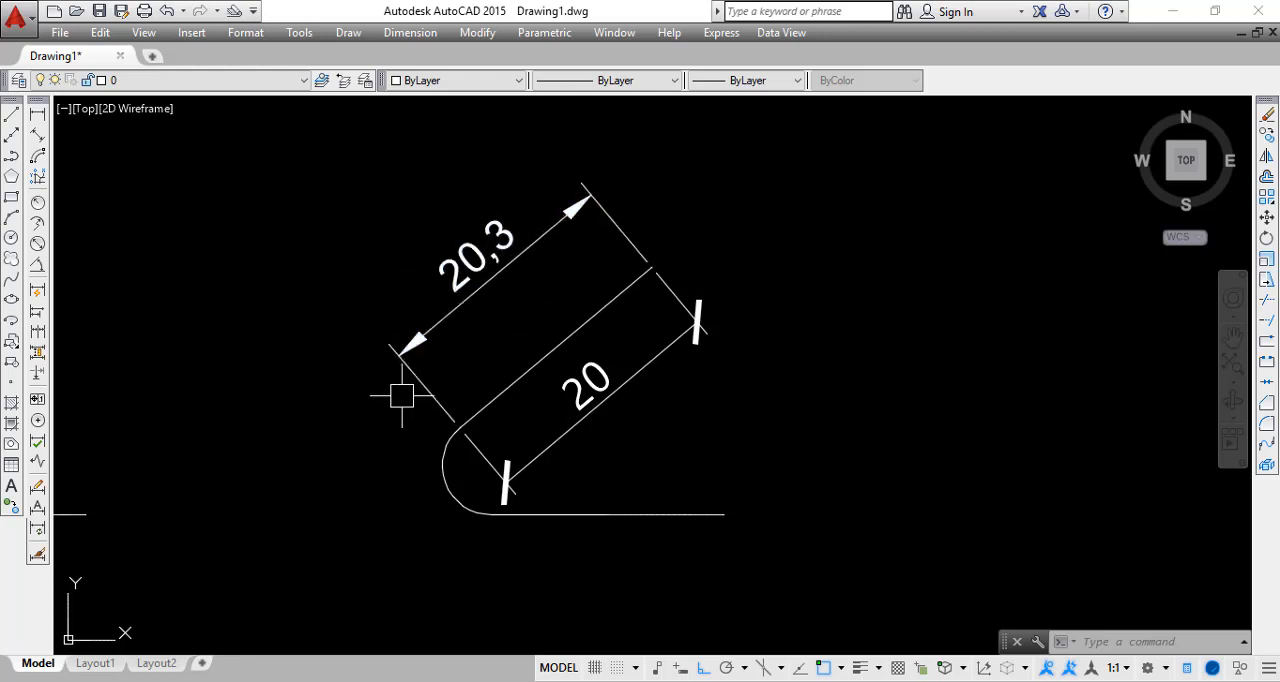
# Set the Dimensi style's linear dimension precision to 0.000 and inspect the aligned dimension below the sloped line
pyautogui.write('d')
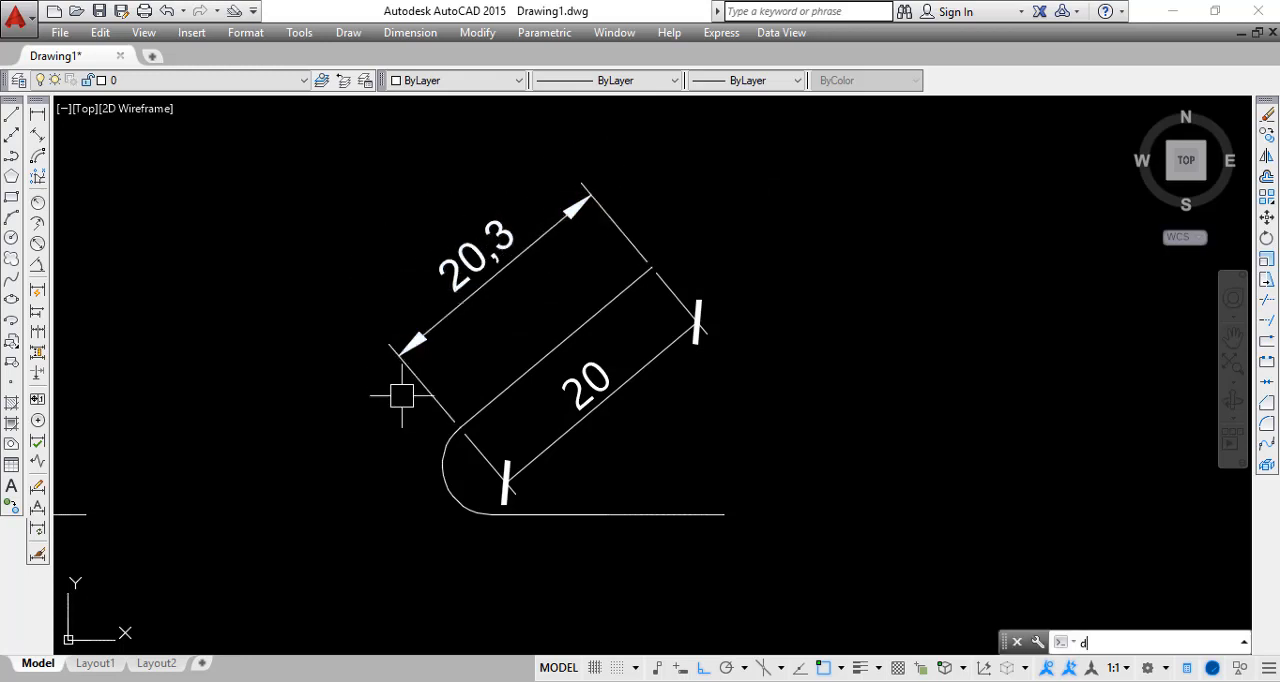
pyautogui.press('Return')
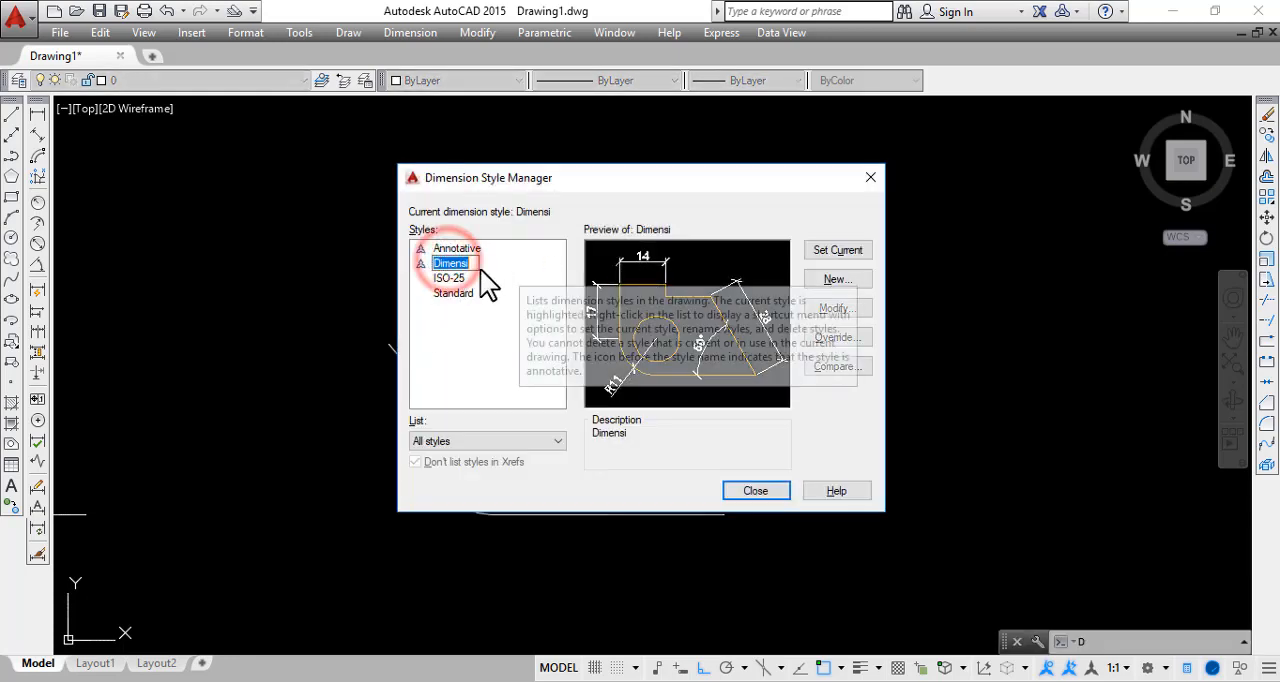
pyautogui.click(835, 308)
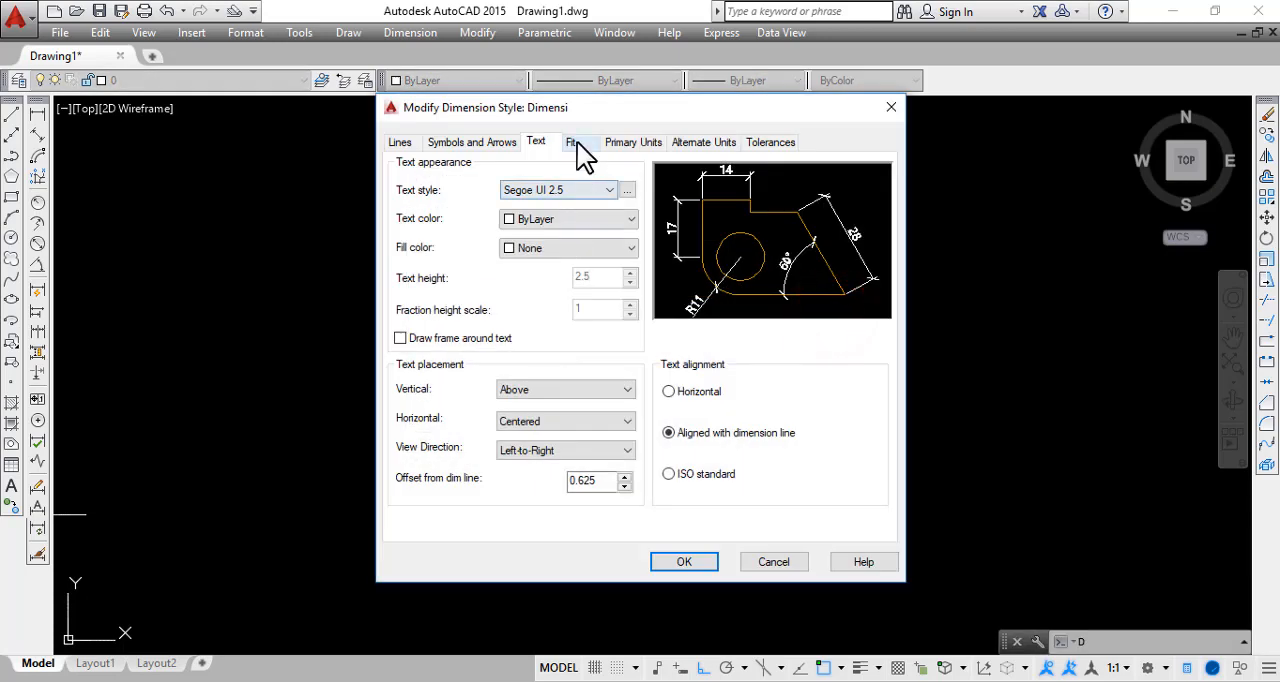
pyautogui.click(636, 146)
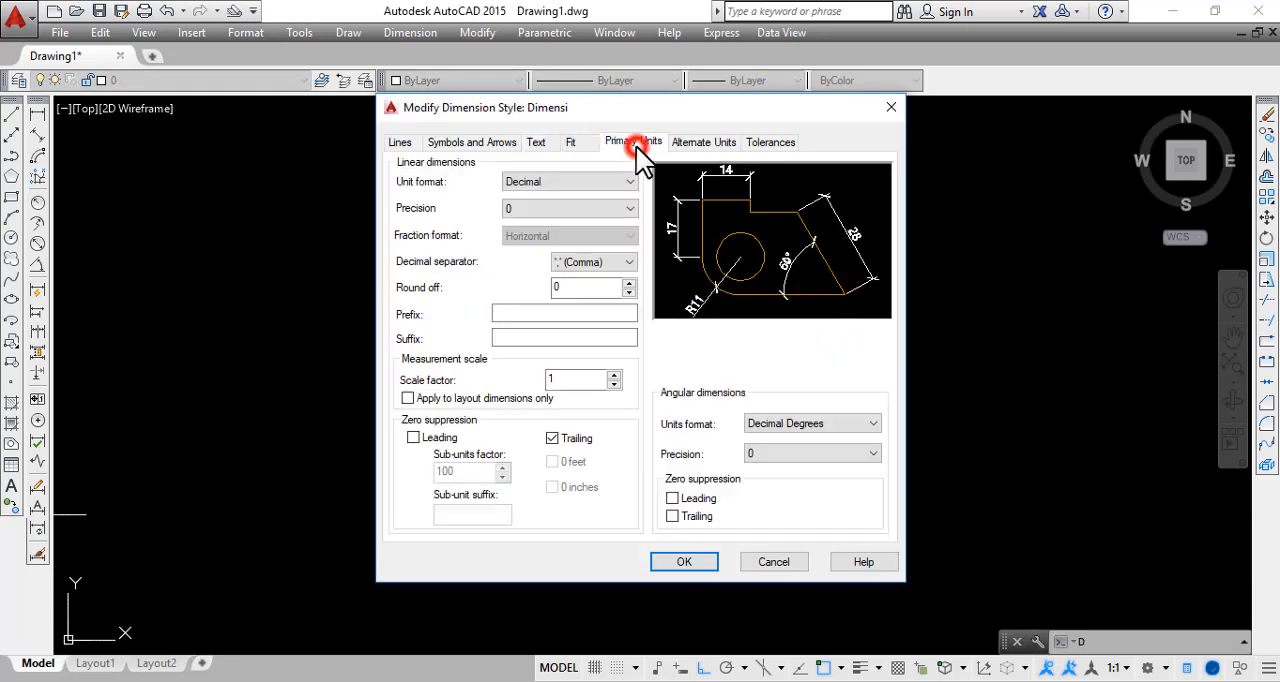
pyautogui.click(552, 208)
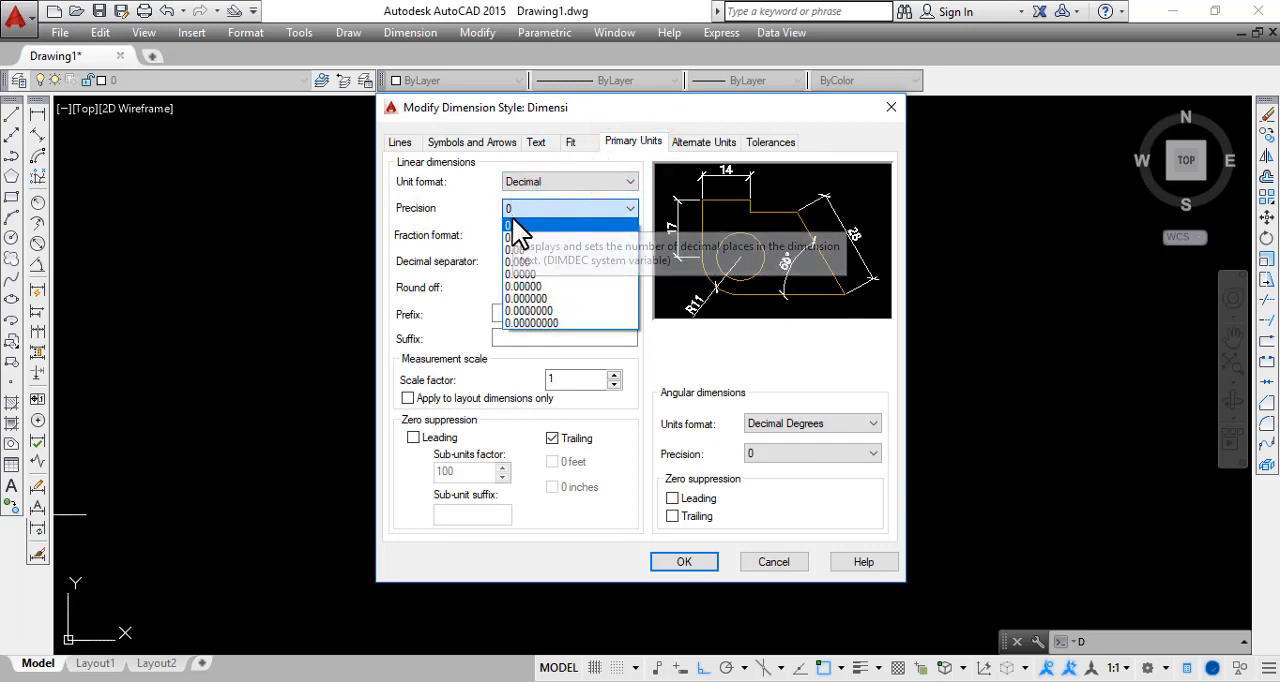
pyautogui.click(547, 210)
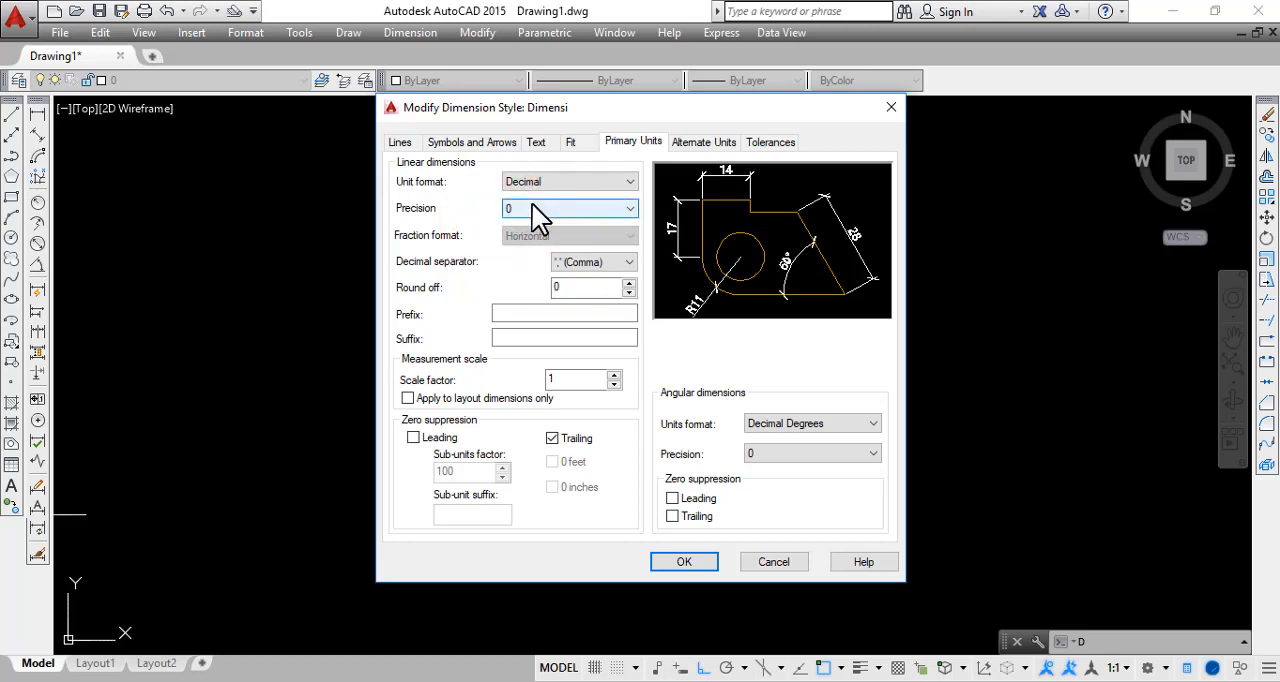
pyautogui.click(532, 206)
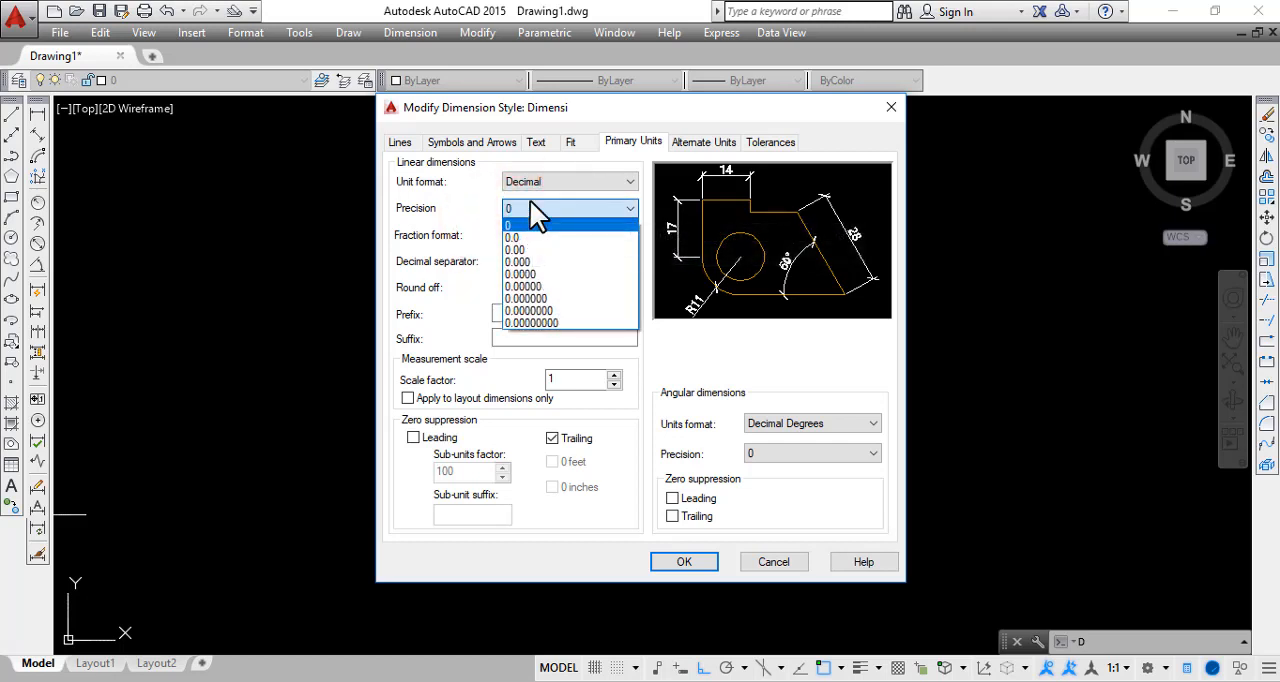
pyautogui.click(537, 262)
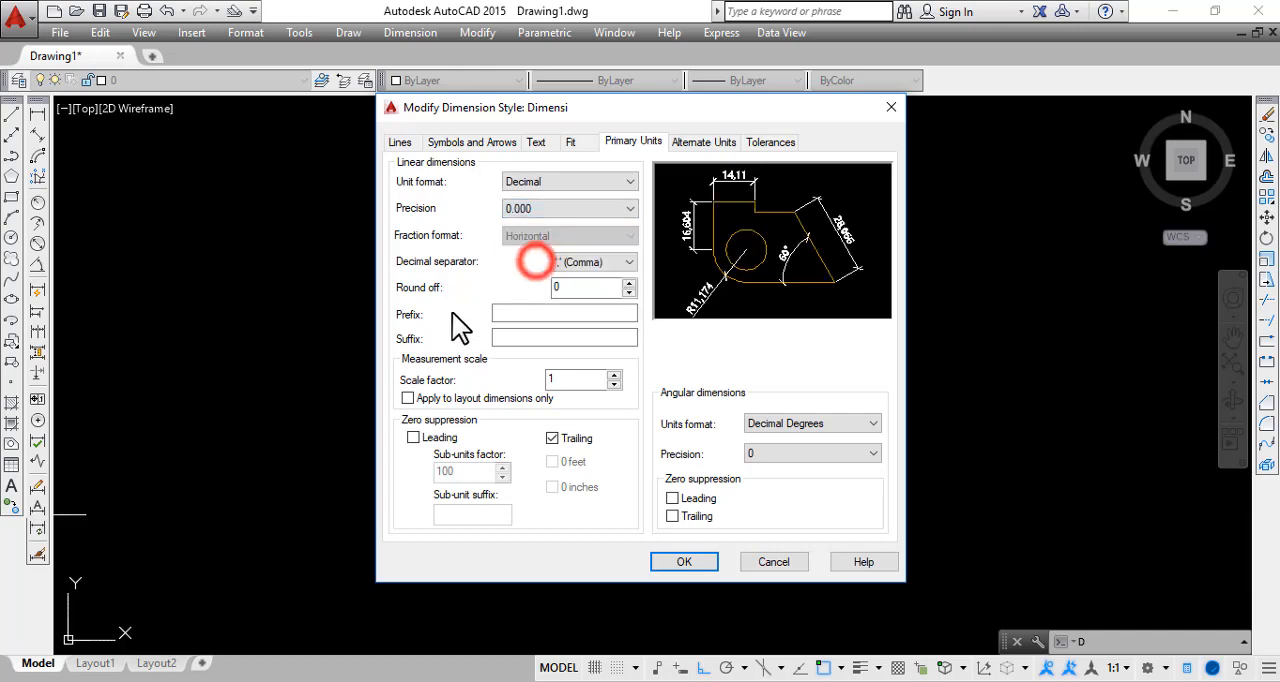
pyautogui.click(696, 562)
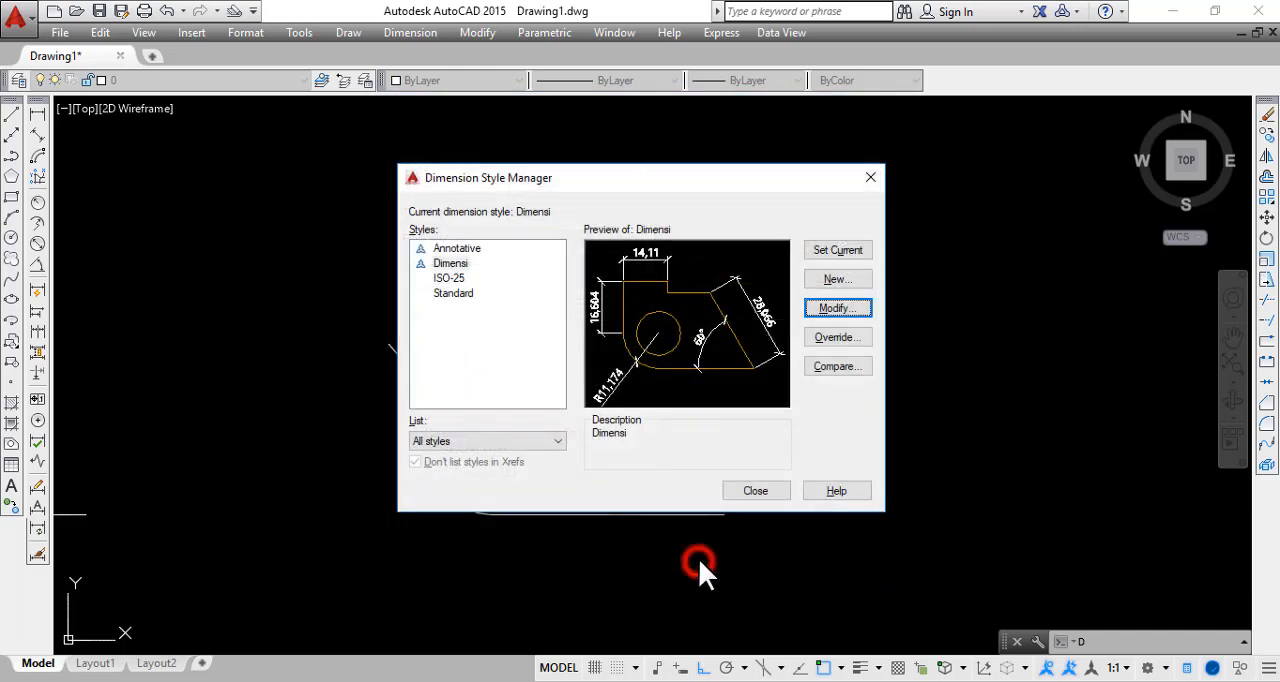
pyautogui.click(755, 491)
pyautogui.scroll(3, 600, 400)
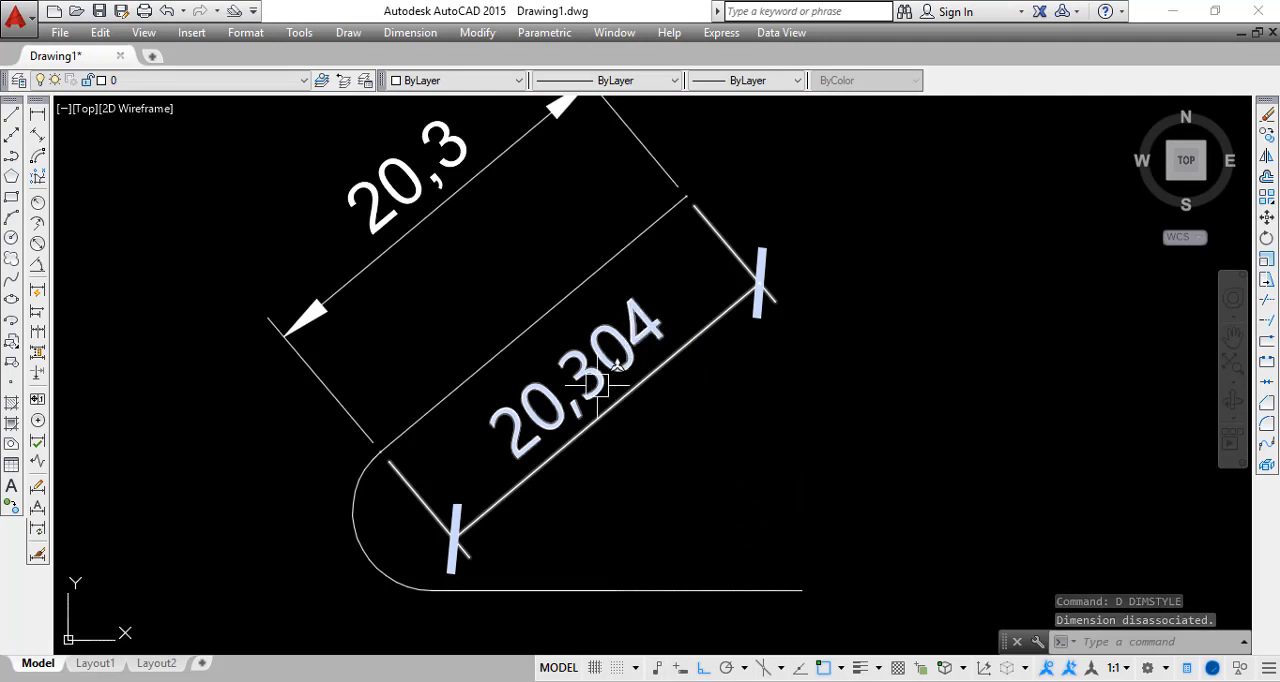
pyautogui.moveTo(665, 452); pyautogui.dragTo(759, 415, button='middle')
pyautogui.scroll(-2, 723, 413)
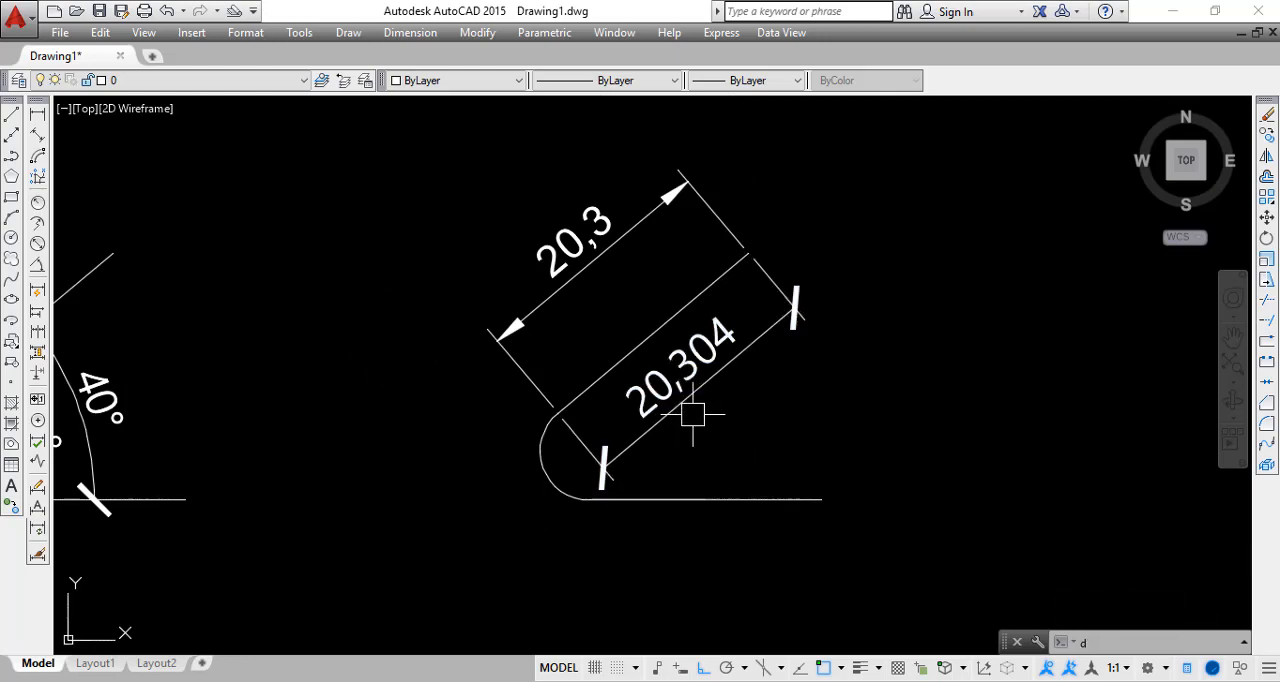
# Set the linear dimension precision of the Dimensi style back to 0
pyautogui.write('d')
pyautogui.press('Return')
pyautogui.click(450, 263)
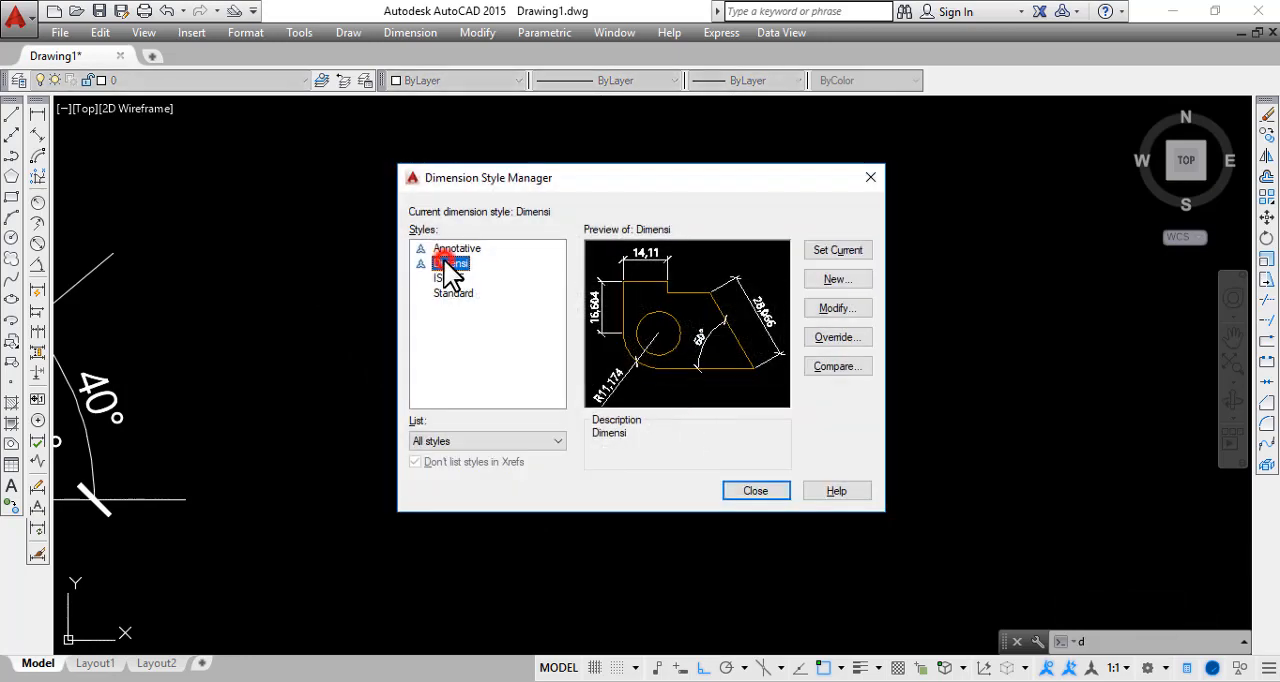
pyautogui.click(840, 306)
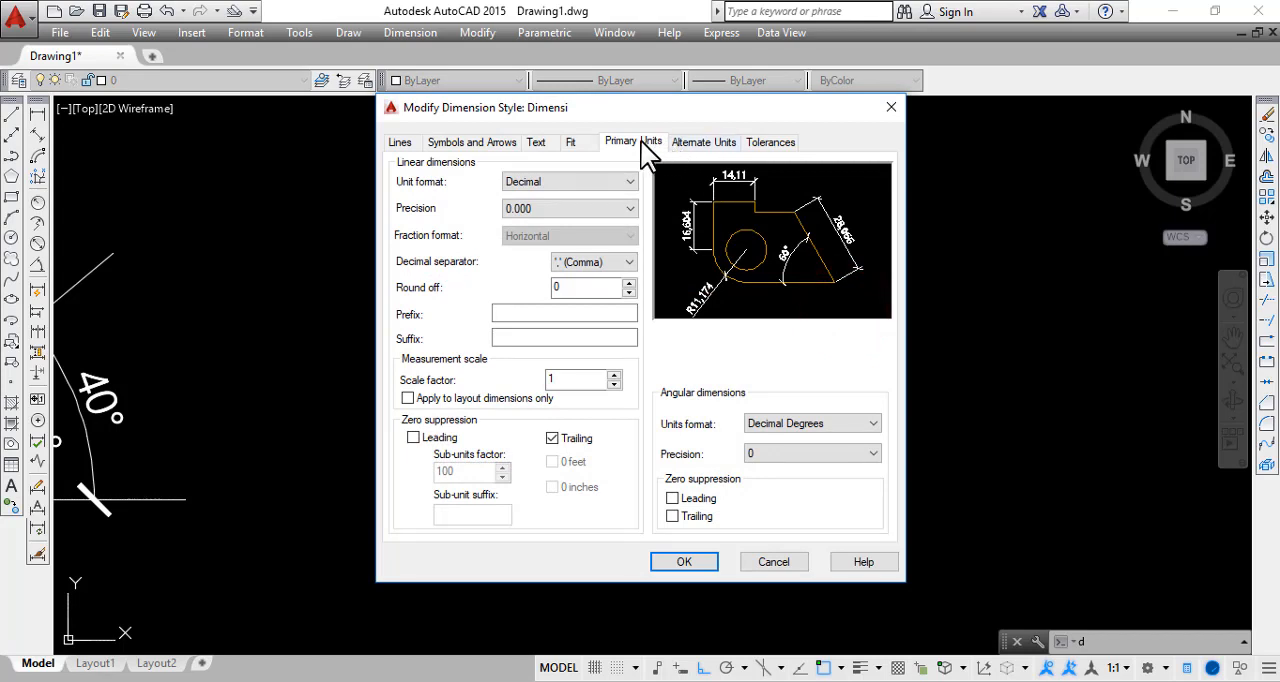
pyautogui.click(595, 207)
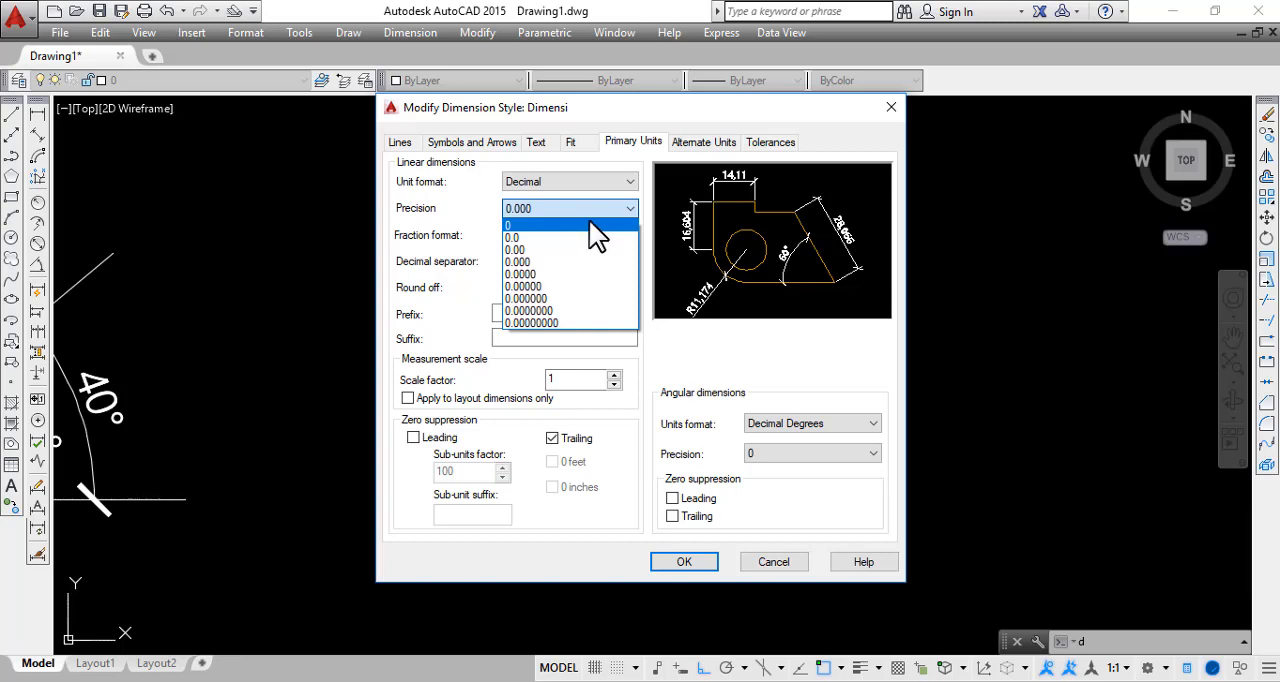
pyautogui.click(589, 222)
pyautogui.click(686, 562)
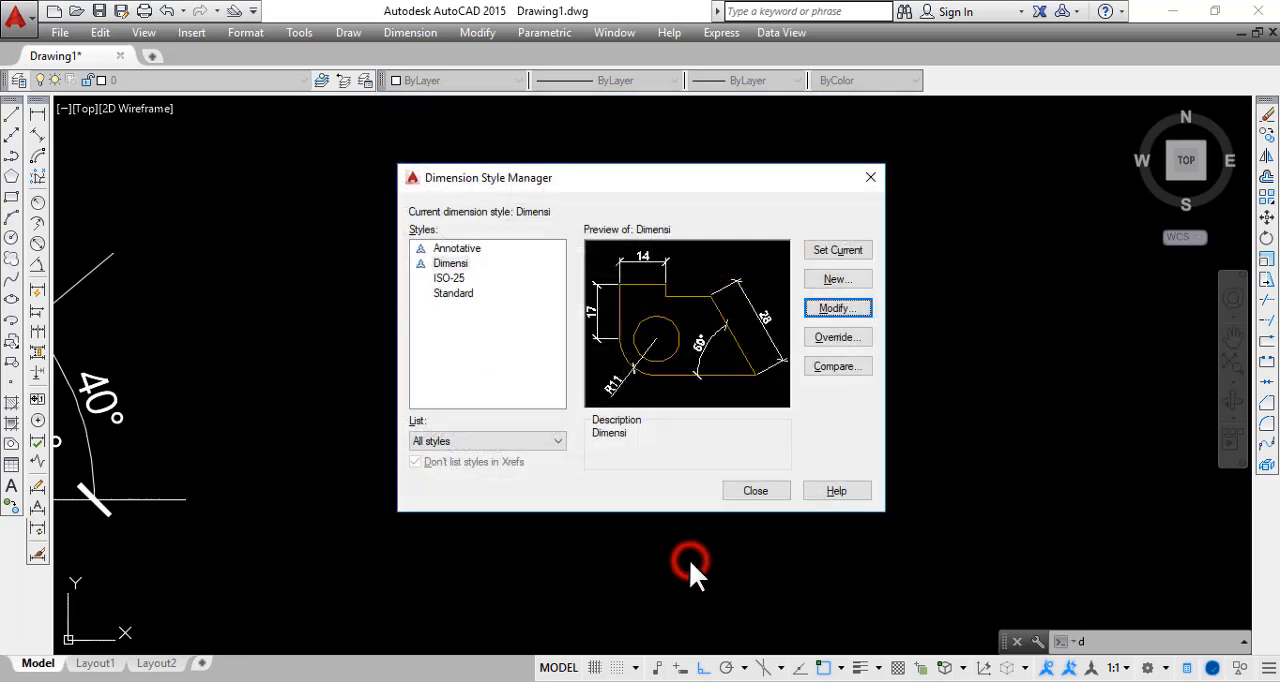
# Close the Dimension Style Manager and delete the Dimensi aligned dimension below the sloped line
pyautogui.click(751, 497)
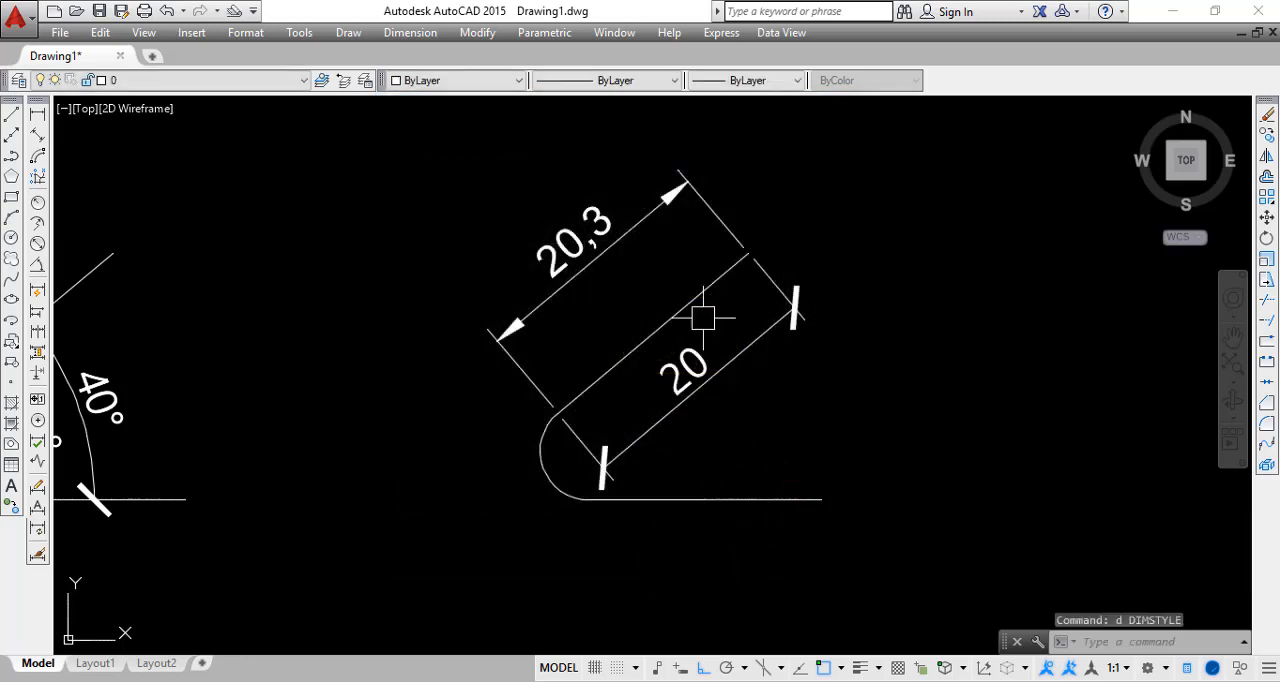
pyautogui.click(790, 393)
pyautogui.click(720, 348)
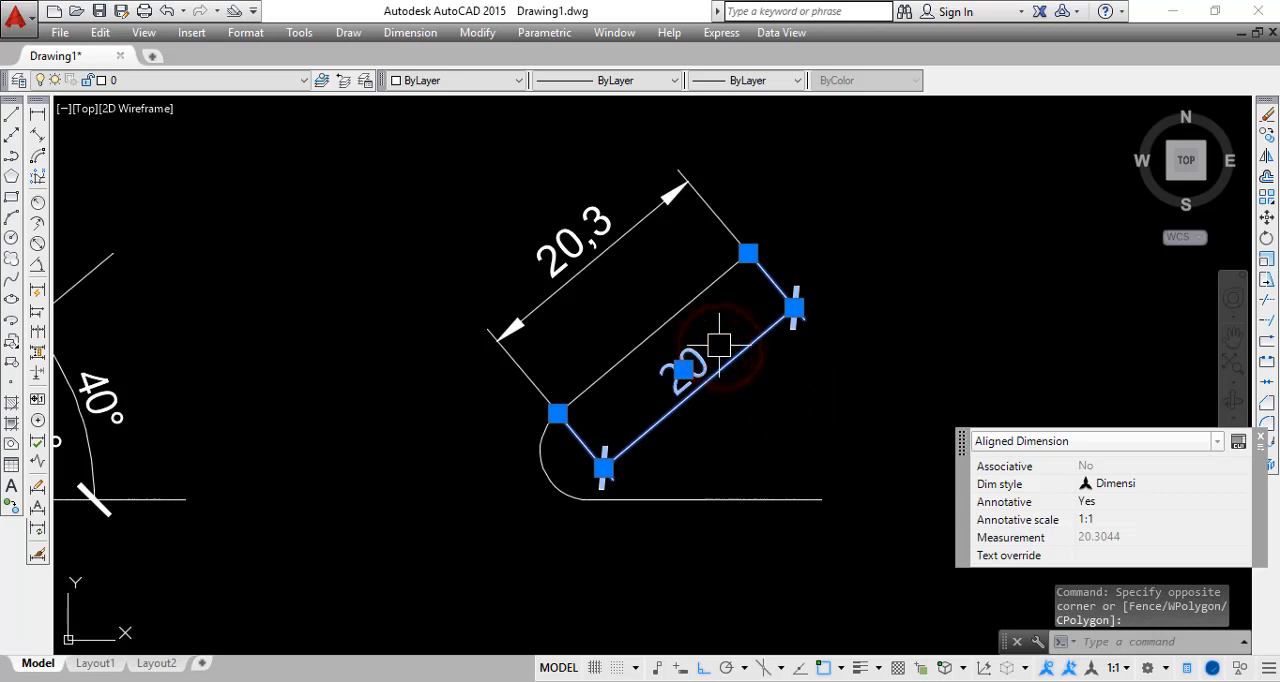
pyautogui.press('Delete')
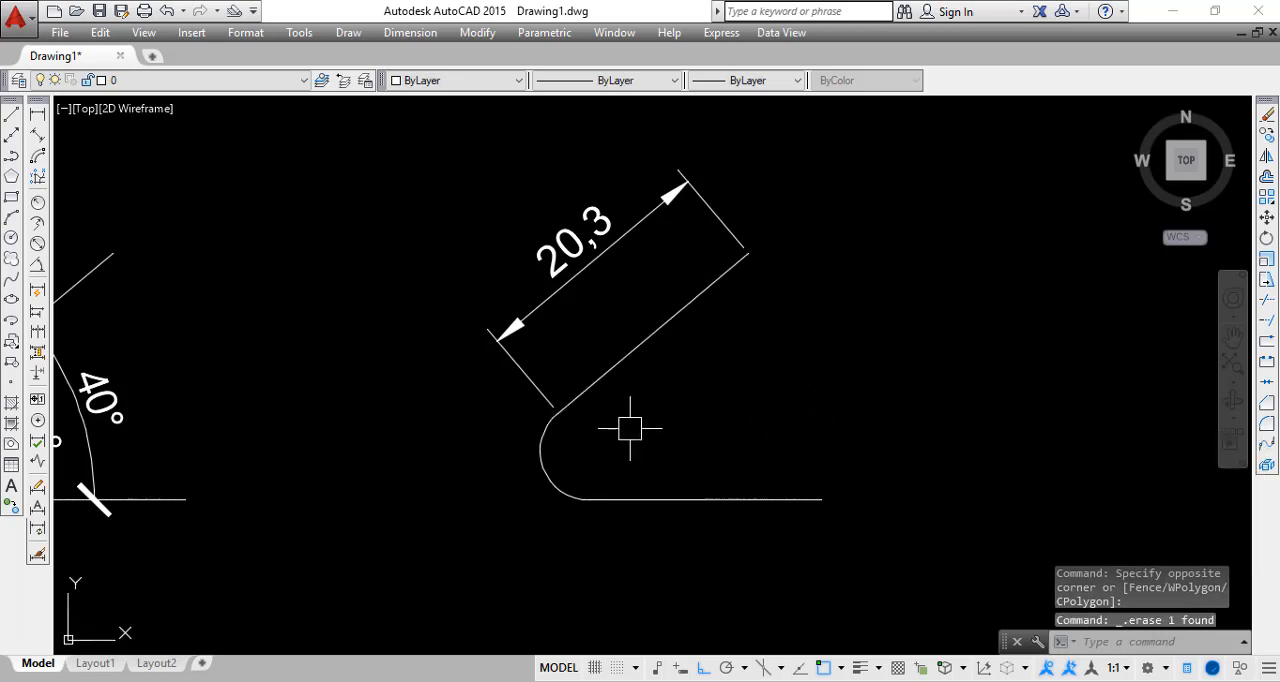
# Add an angular dimension between the sloped line and the horizontal line of the rounded-corner shape, placing it inside the open side
pyautogui.moveTo(630, 426); pyautogui.dragTo(578, 415, button='middle')
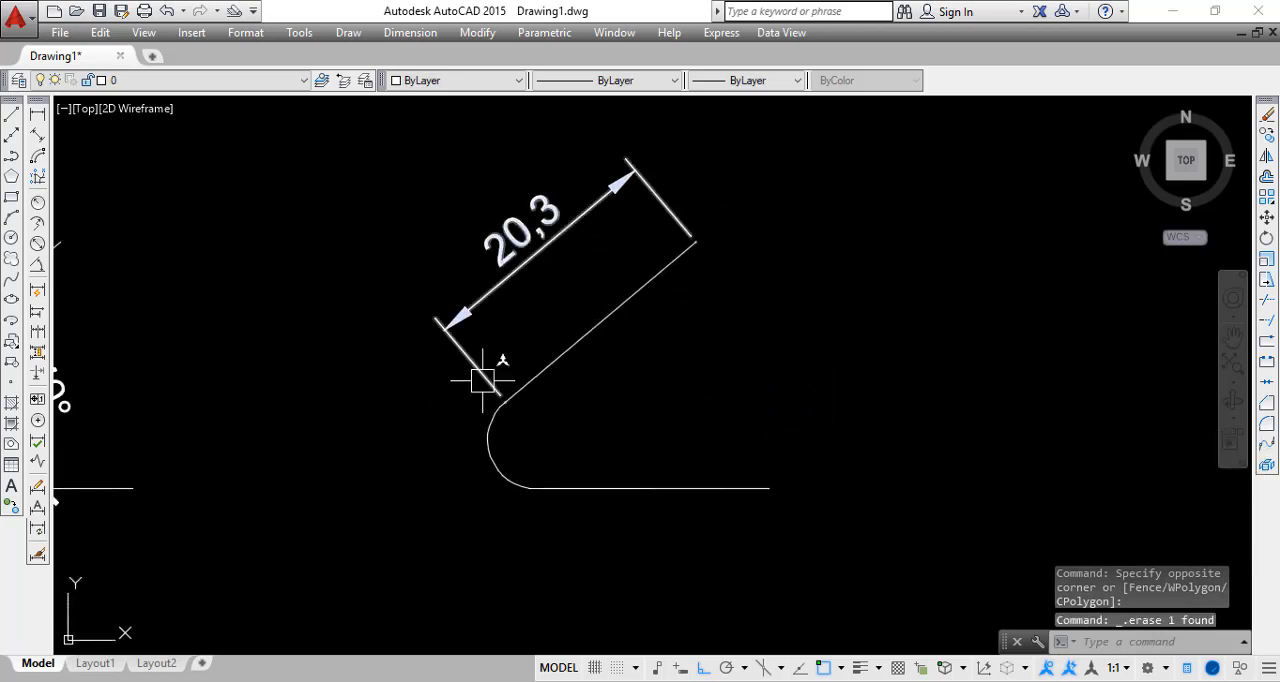
pyautogui.click(39, 265)
pyautogui.click(621, 303)
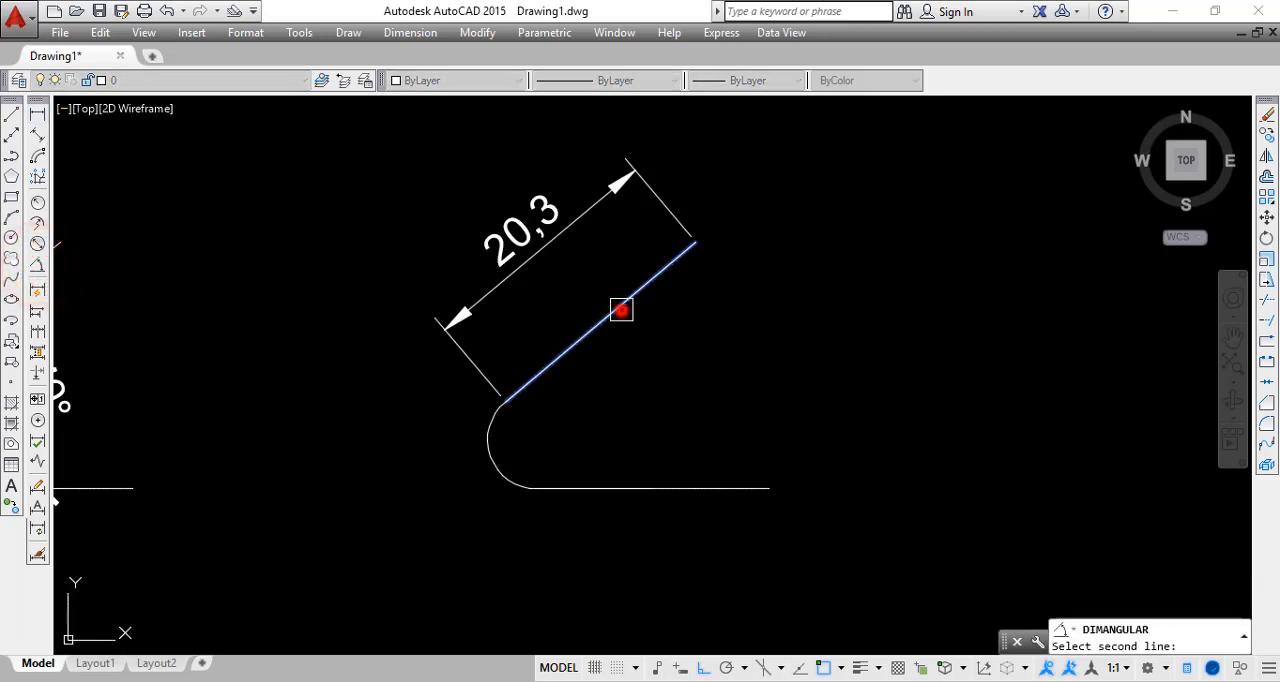
pyautogui.click(647, 491)
pyautogui.click(726, 383)
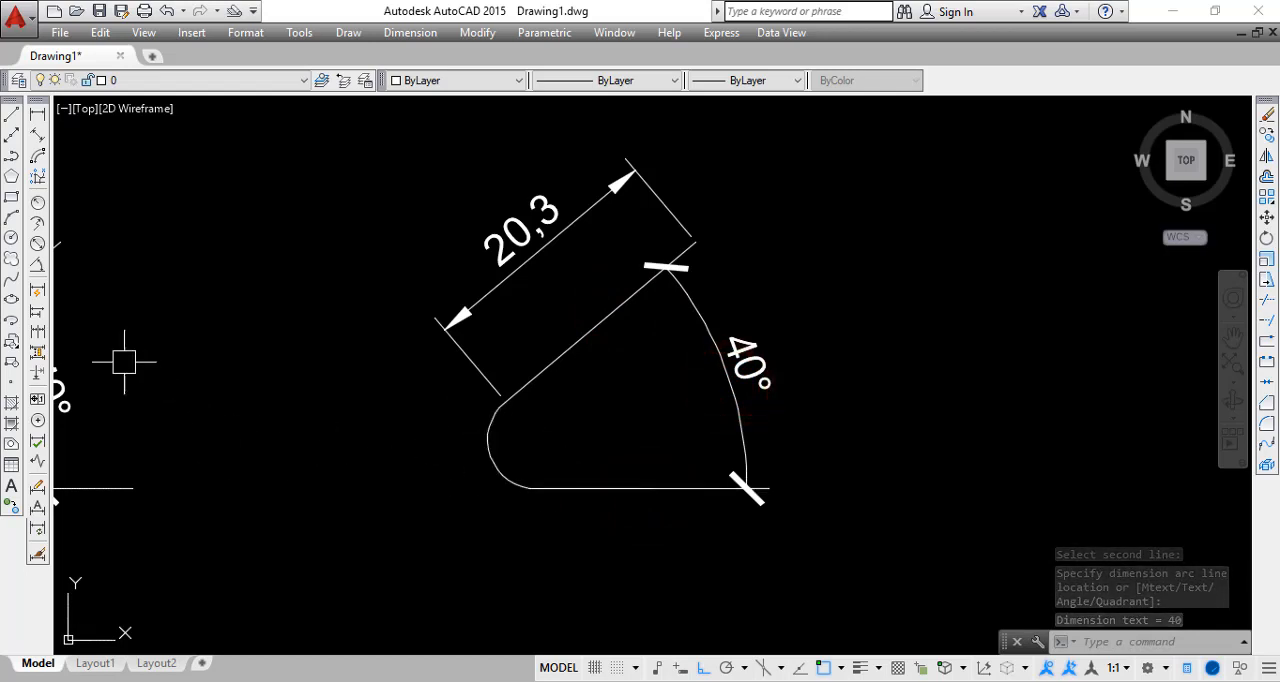
# Add a radius dimension to the rounded corner's arc, placing its text outside the shape on the lower left
pyautogui.click(38, 200)
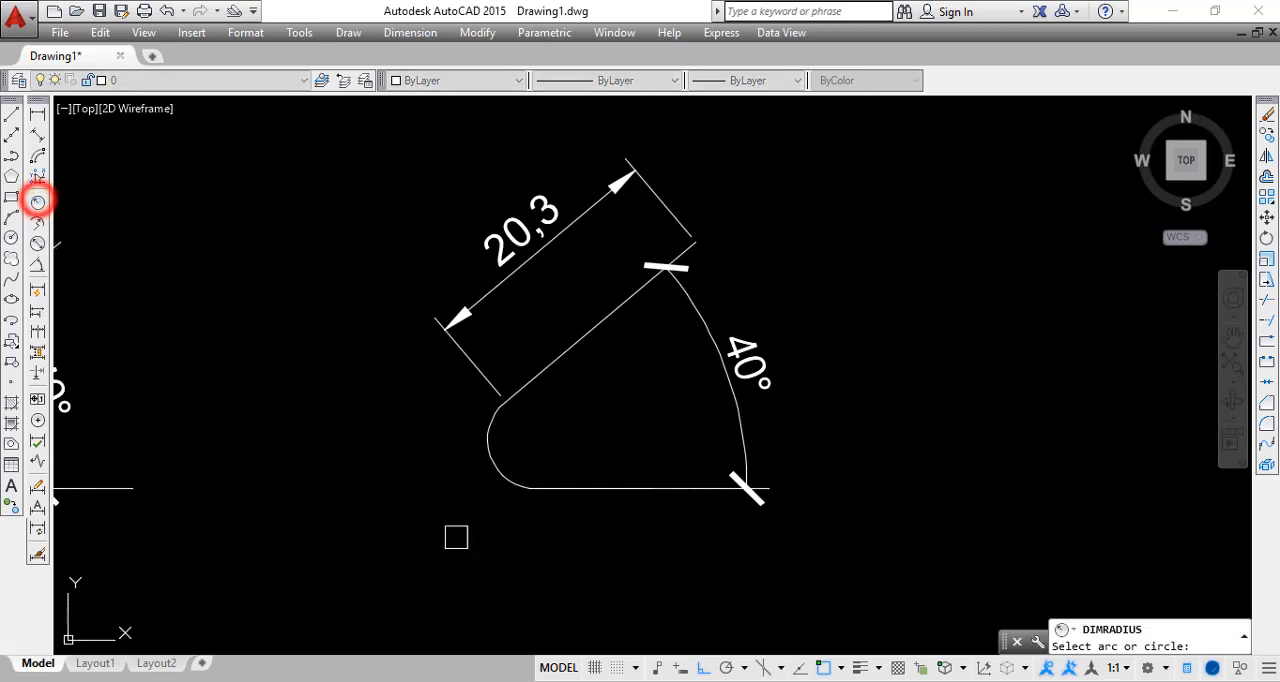
pyautogui.click(487, 458)
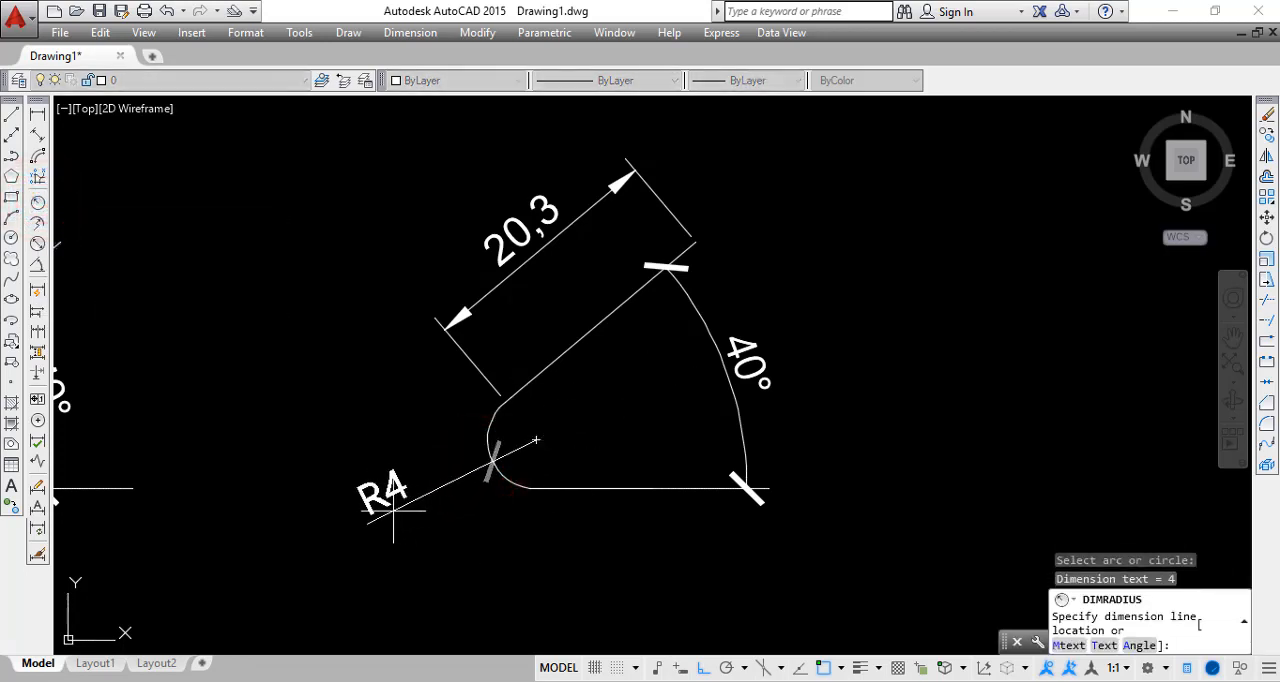
pyautogui.click(397, 492)
pyautogui.scroll(4, 500, 500)
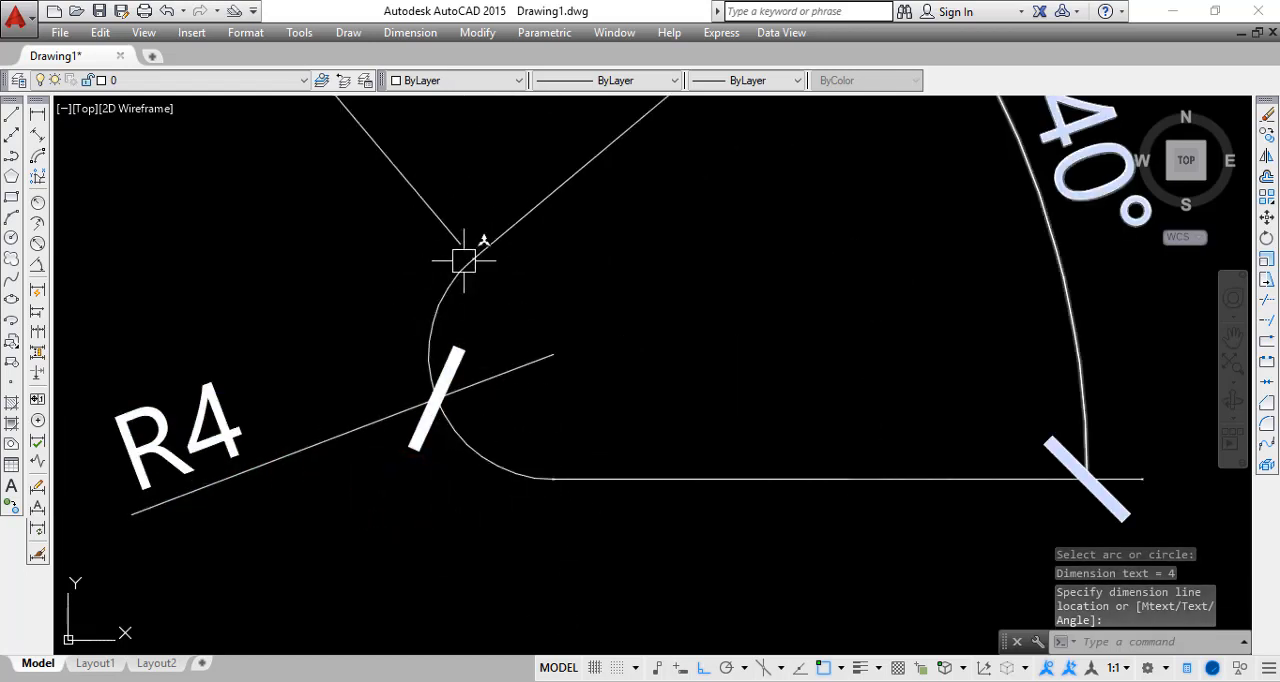
pyautogui.scroll(-8, 213, 420)
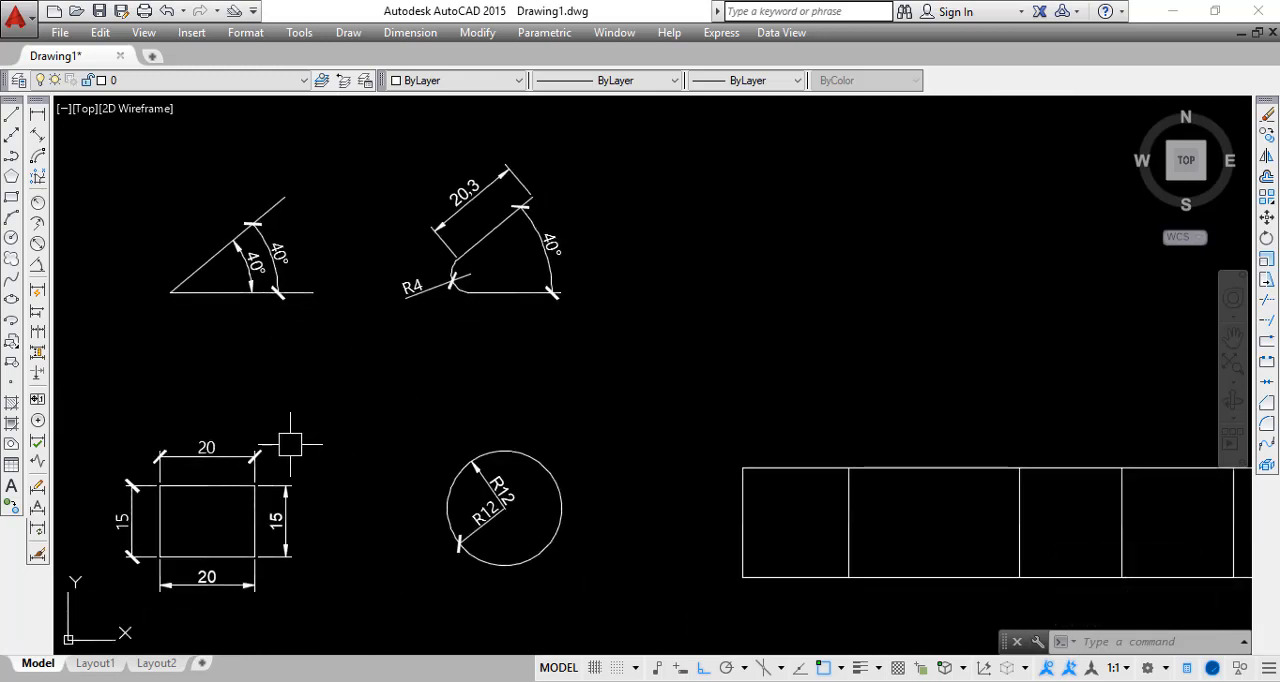
# Add a horizontal linear dimension across the first cell of the long divided rectangle, placing it above the top edge
pyautogui.moveTo(574, 434); pyautogui.dragTo(504, 417, button='middle')
pyautogui.moveTo(640, 431); pyautogui.dragTo(443, 434, button='middle')
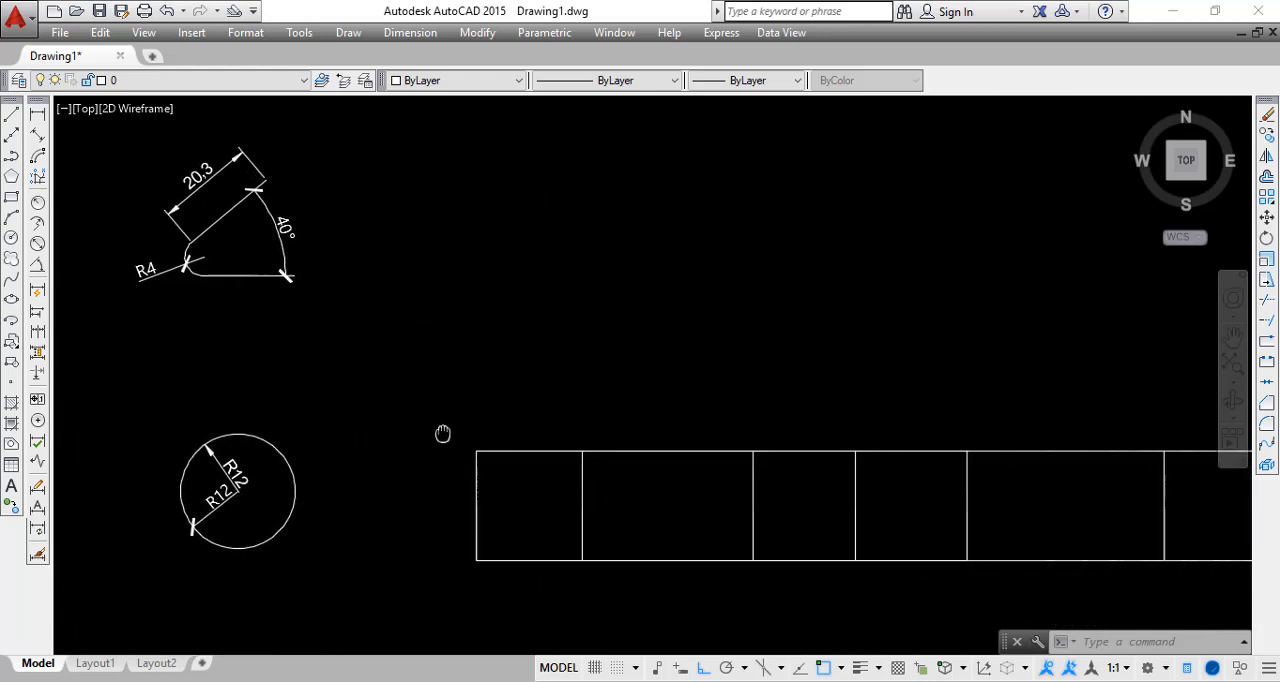
pyautogui.scroll(-3, 443, 434)
pyautogui.moveTo(607, 480); pyautogui.dragTo(477, 478, button='middle')
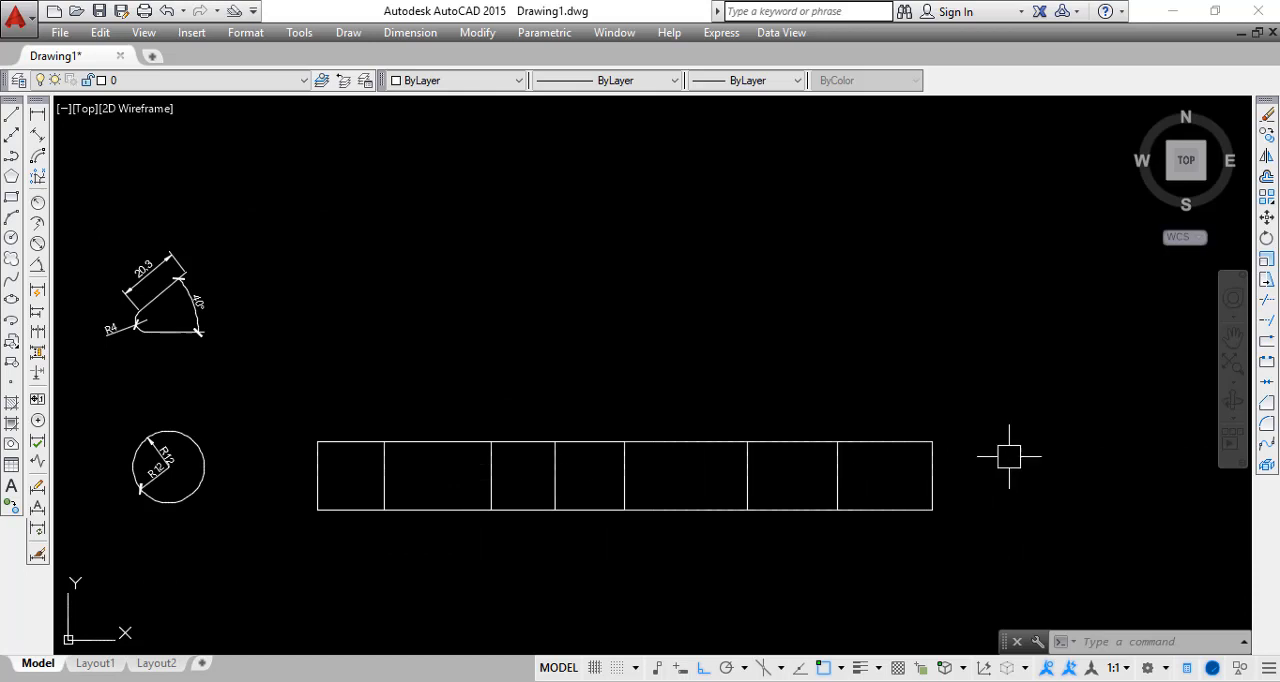
pyautogui.scroll(2, 808, 494)
pyautogui.scroll(-2, 947, 457)
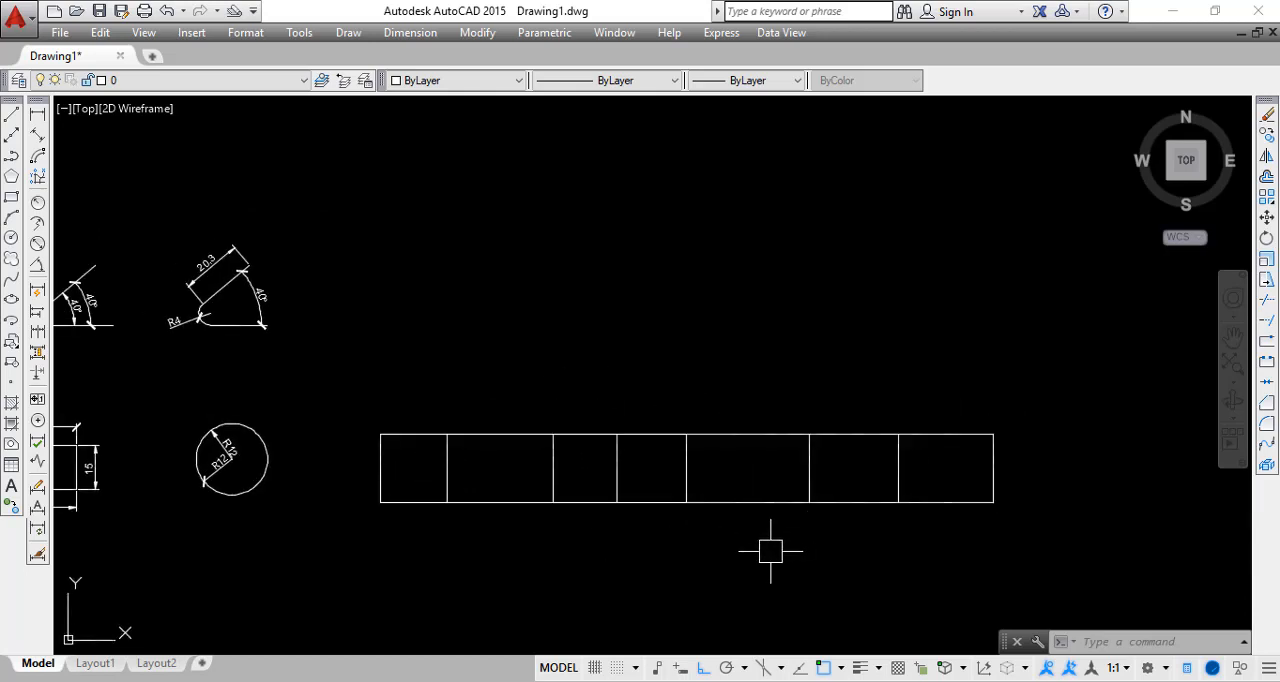
pyautogui.moveTo(770, 551); pyautogui.dragTo(700, 560, button='middle')
pyautogui.scroll(2, 251, 471)
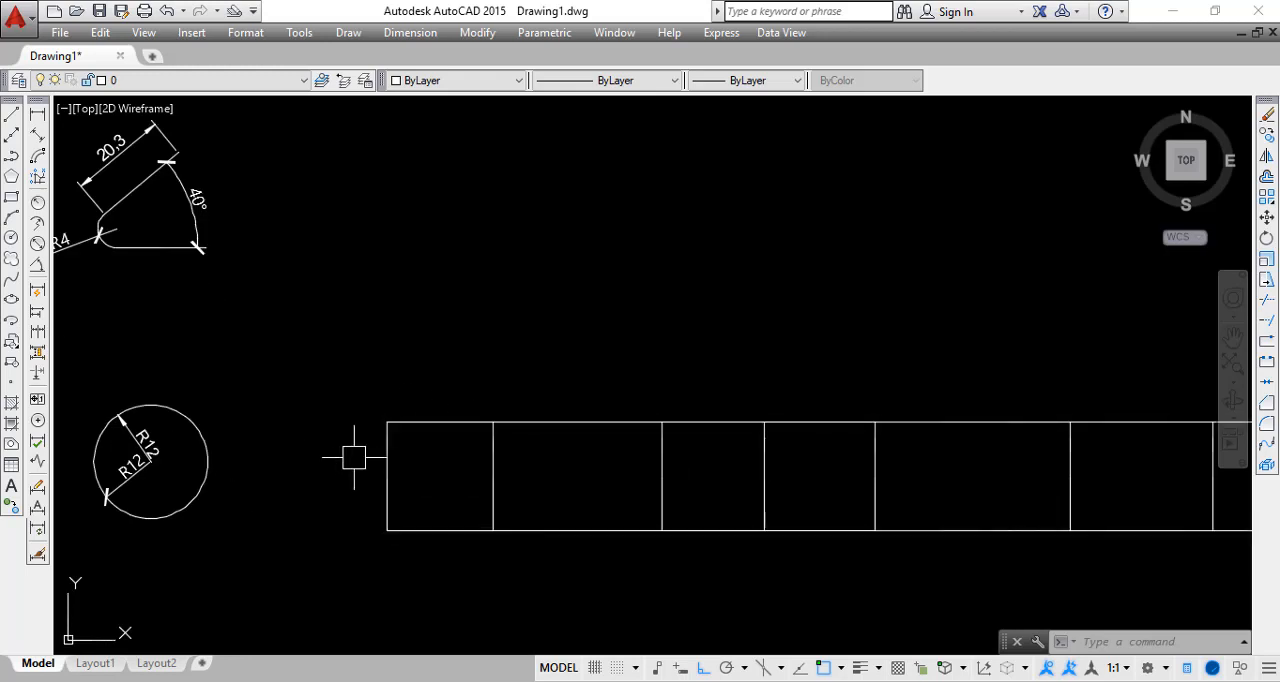
pyautogui.click(37, 115)
pyautogui.click(387, 423)
pyautogui.click(493, 422)
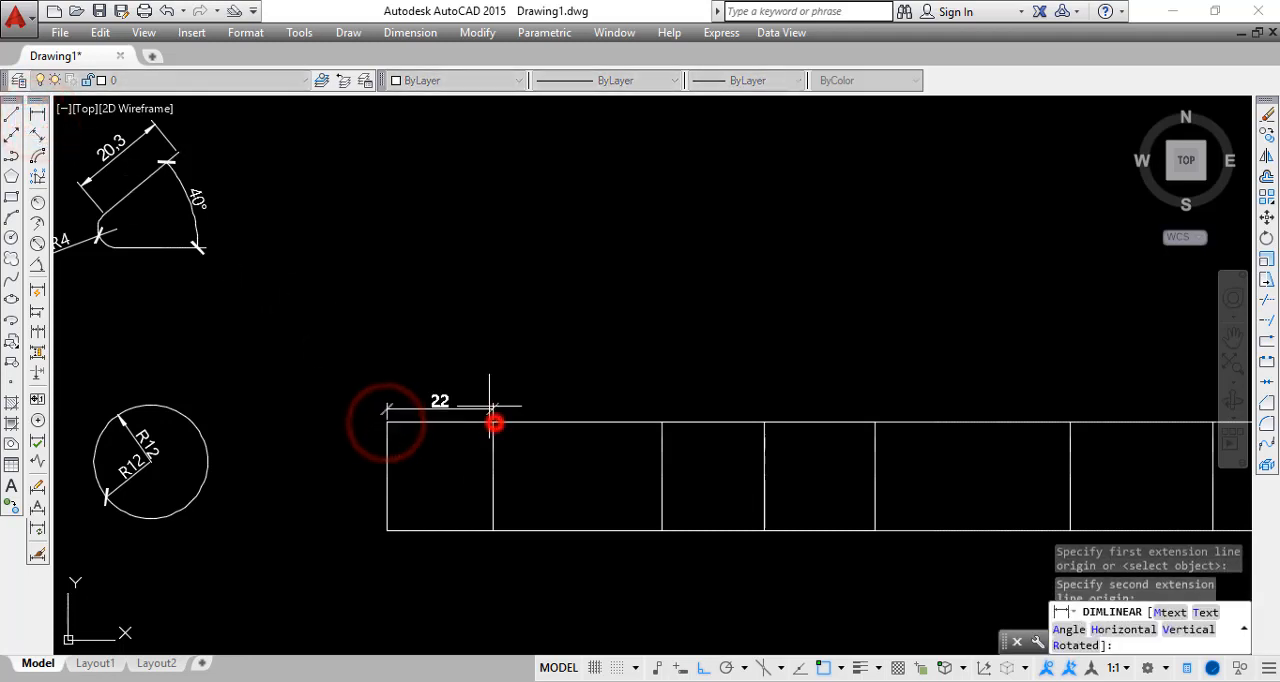
pyautogui.click(474, 370)
# Add a linear dimension across the second cell's top edge, aligning it with the first cell's dimension line
pyautogui.scroll(-3, 470, 375)
pyautogui.moveTo(498, 431); pyautogui.dragTo(437, 437, button='middle')
pyautogui.scroll(2, 440, 435)
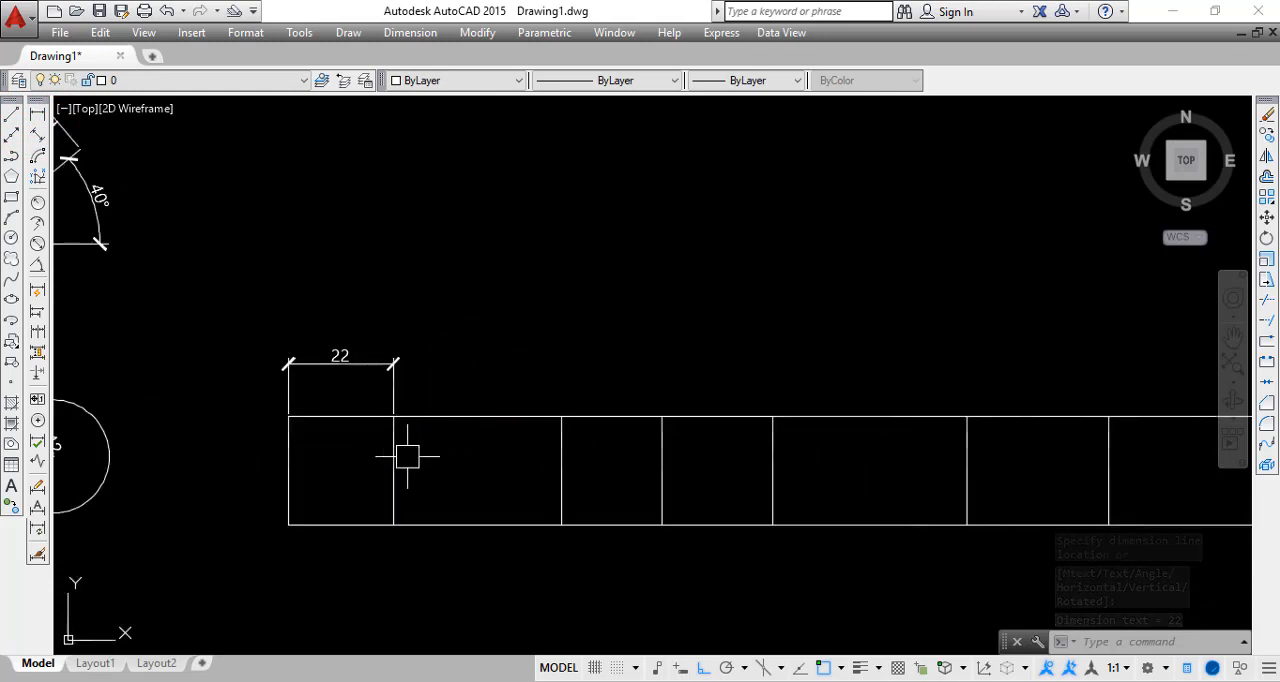
pyautogui.click(37, 114)
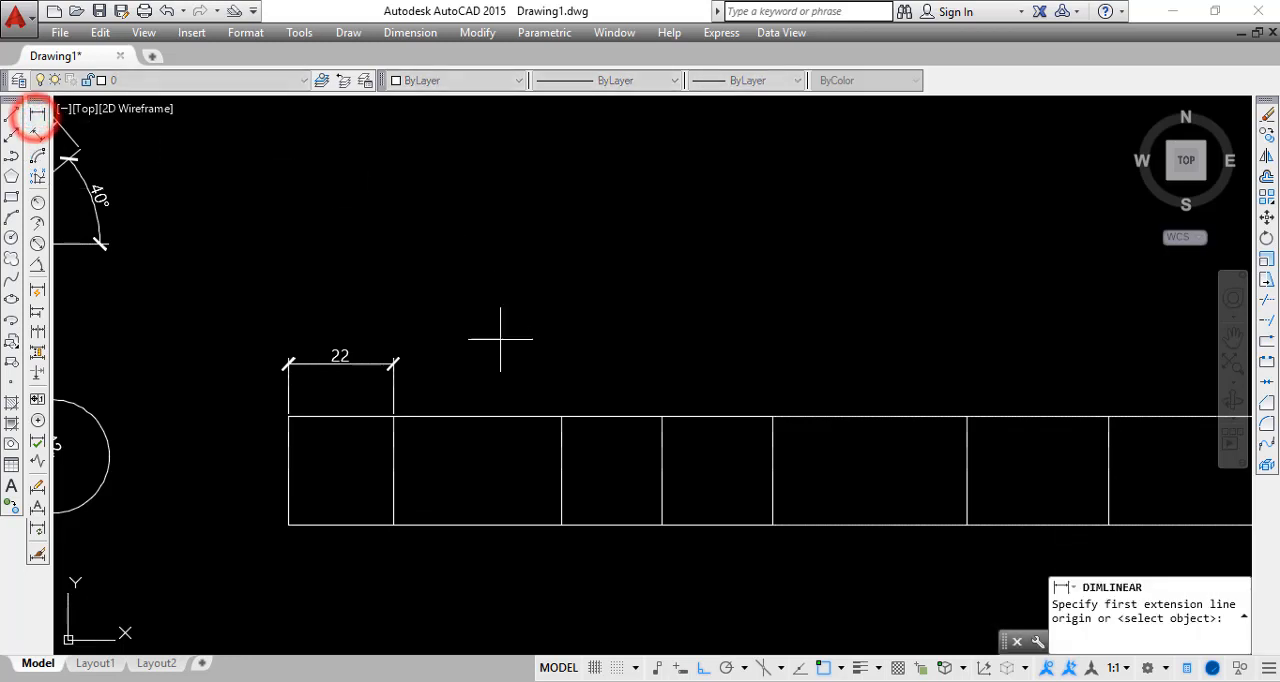
pyautogui.click(395, 417)
pyautogui.click(561, 417)
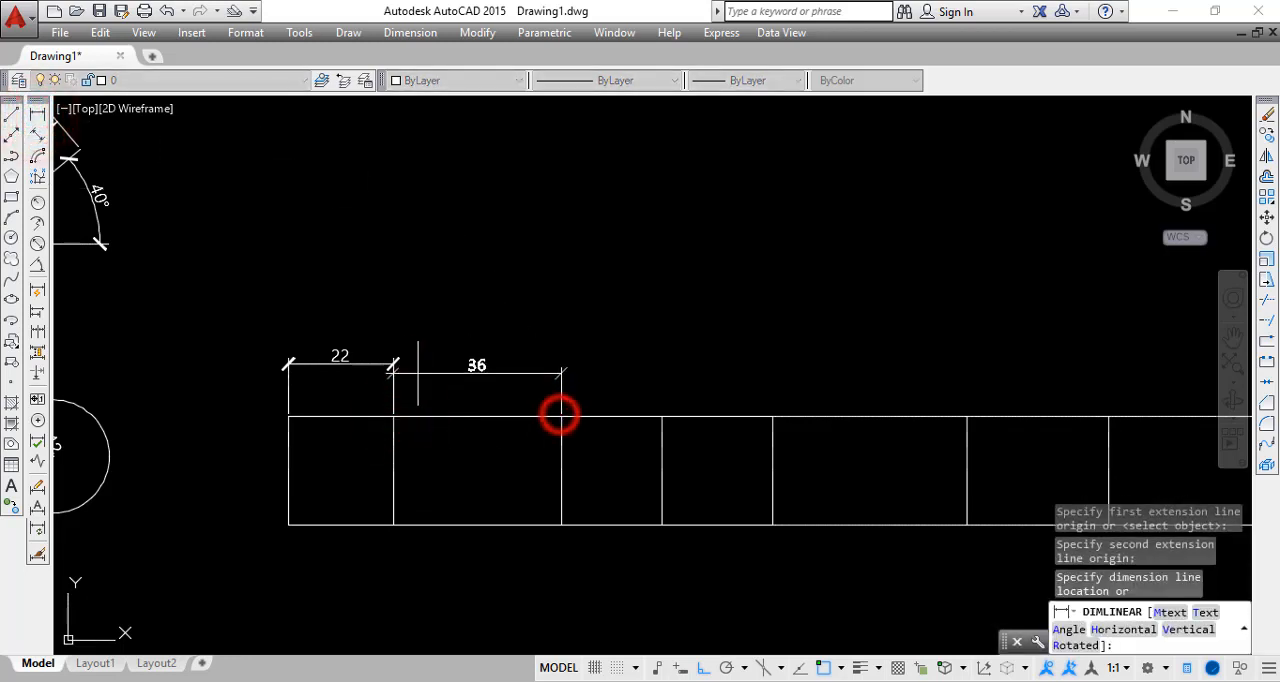
pyautogui.scroll(5, 391, 369)
pyautogui.scroll(-4, 650, 351)
pyautogui.click(396, 349)
pyautogui.scroll(-3, 653, 360)
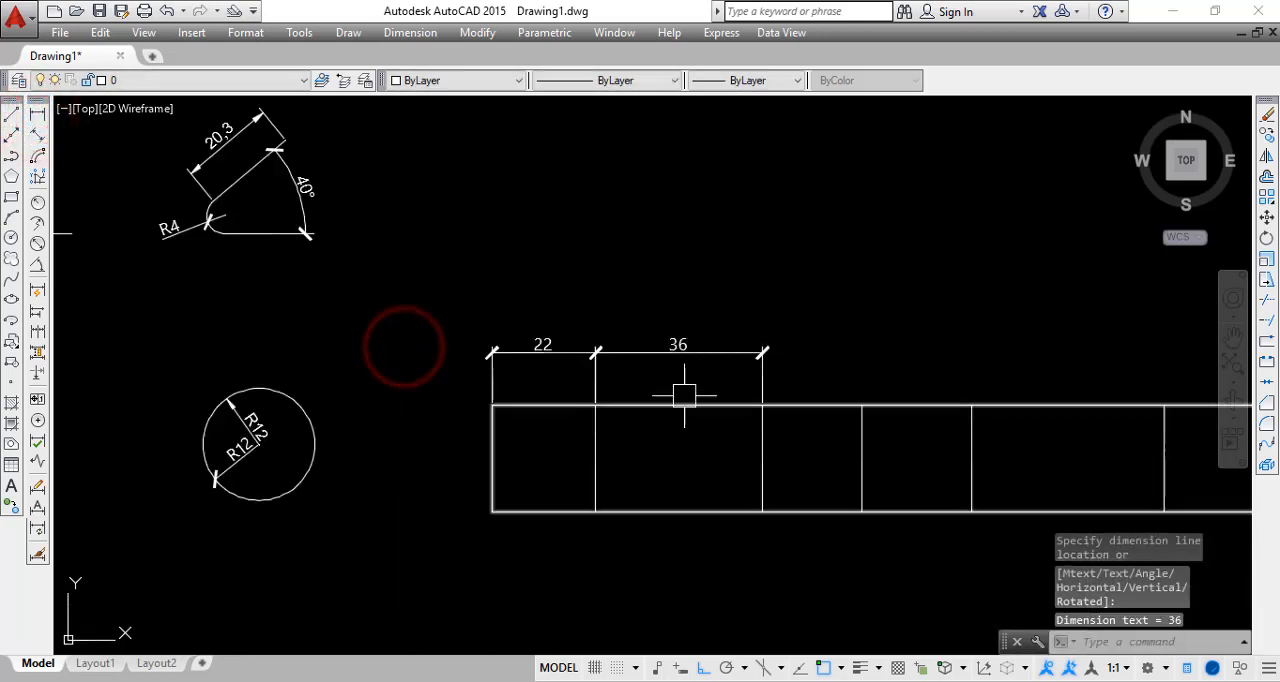
pyautogui.moveTo(680, 391); pyautogui.dragTo(343, 400, button='middle')
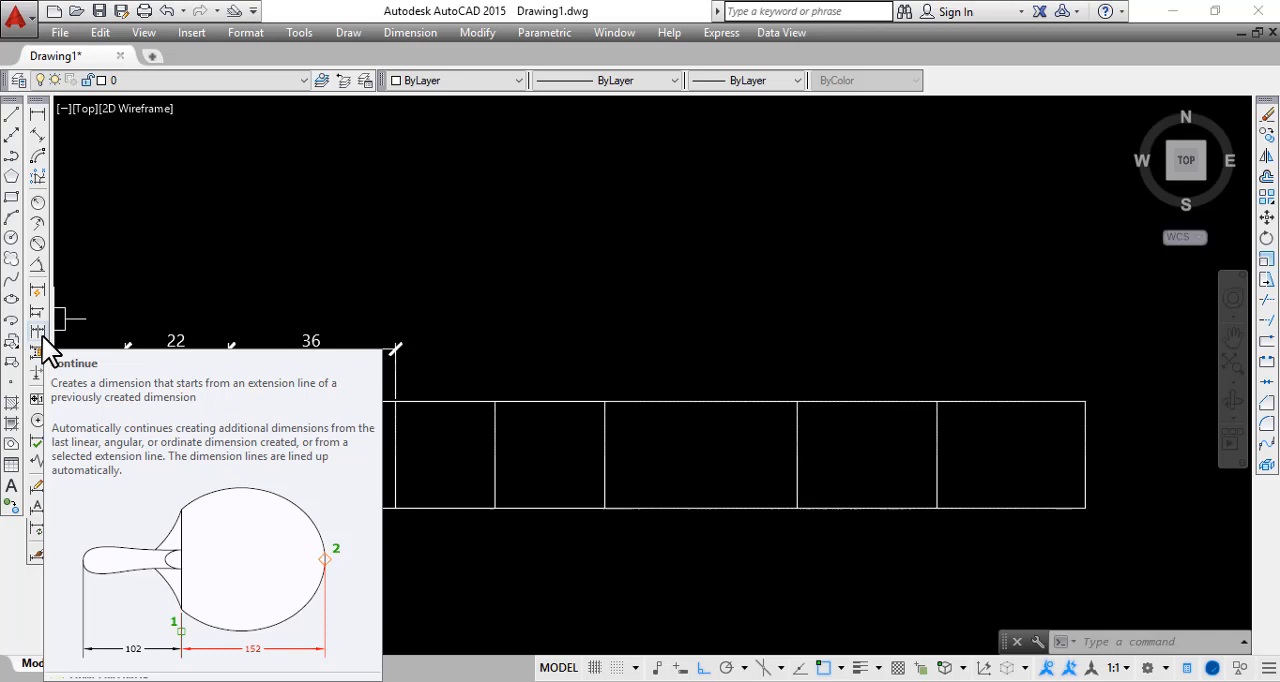
pyautogui.click(42, 336)
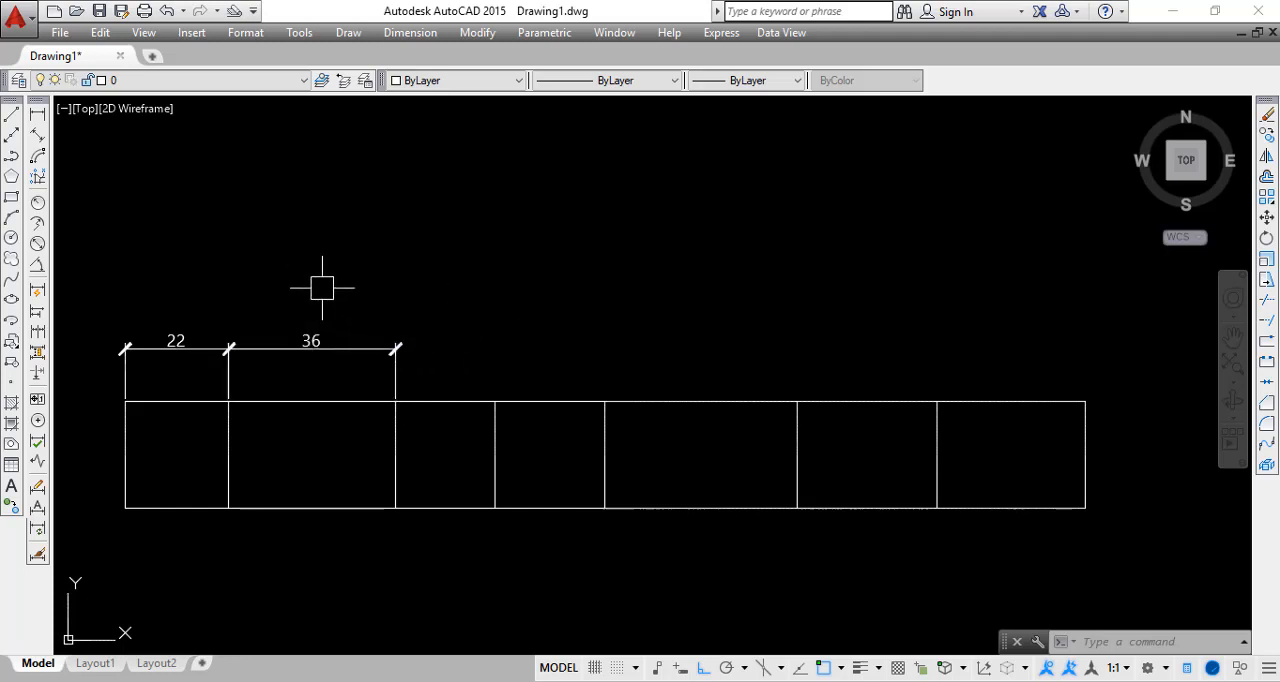
pyautogui.click(339, 352)
pyautogui.press('Escape')
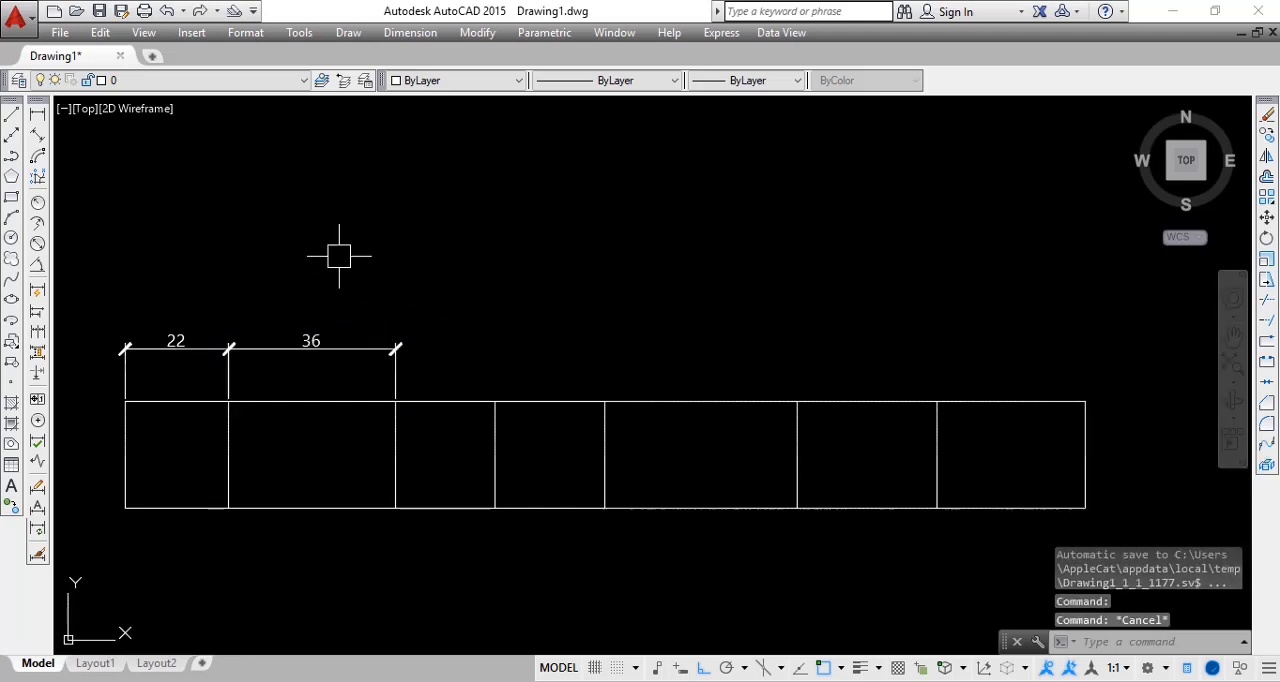
# Use Continue to extend the dimension chain from the second cell across the remaining five cells to the rectangle's right end
pyautogui.click(38, 331)
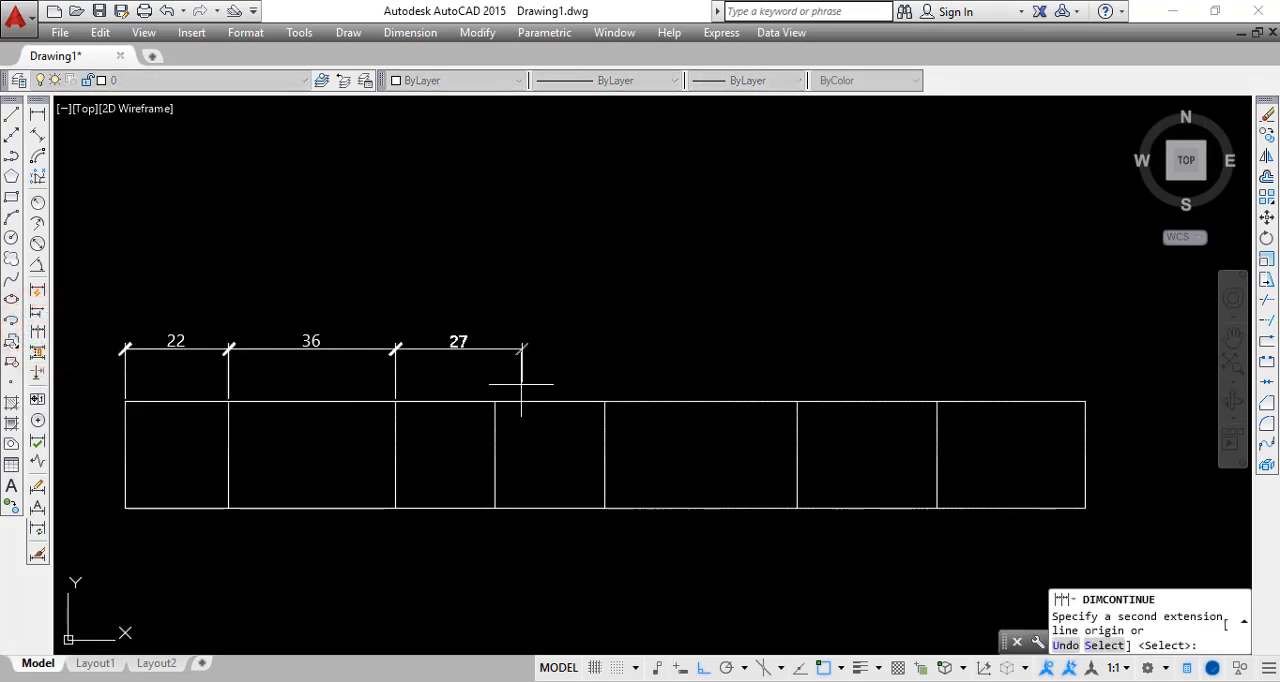
pyautogui.scroll(2, 458, 381)
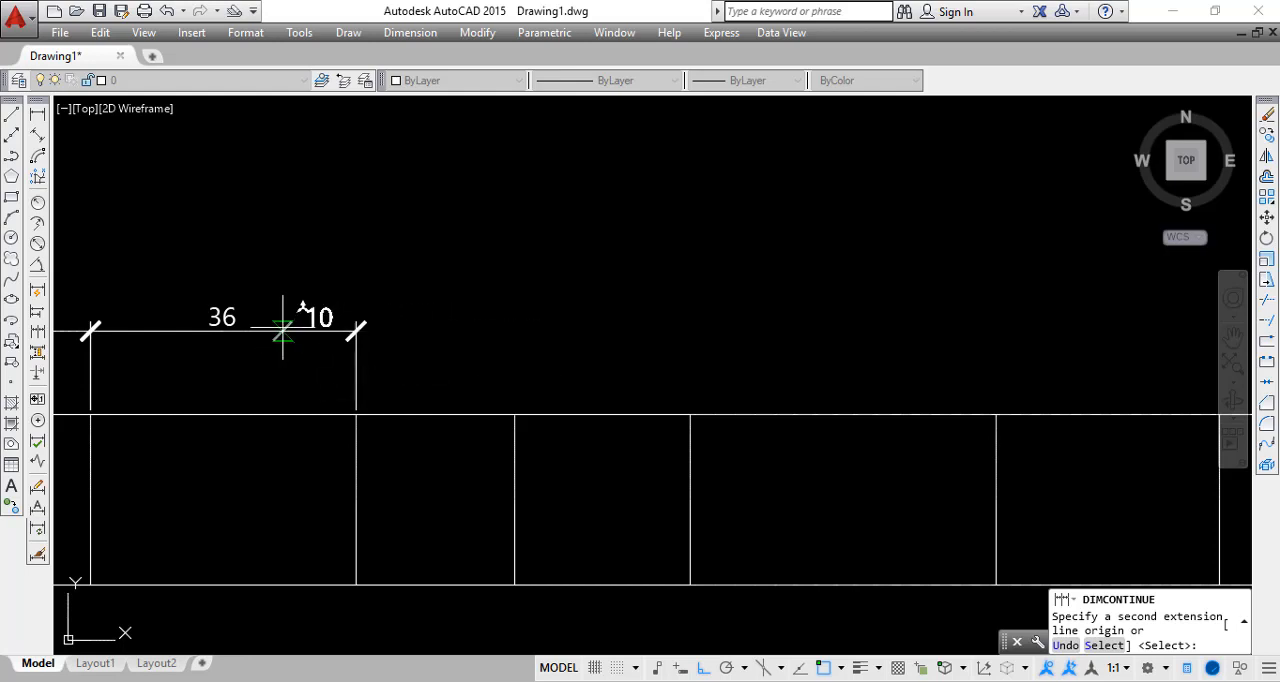
pyautogui.click(515, 415)
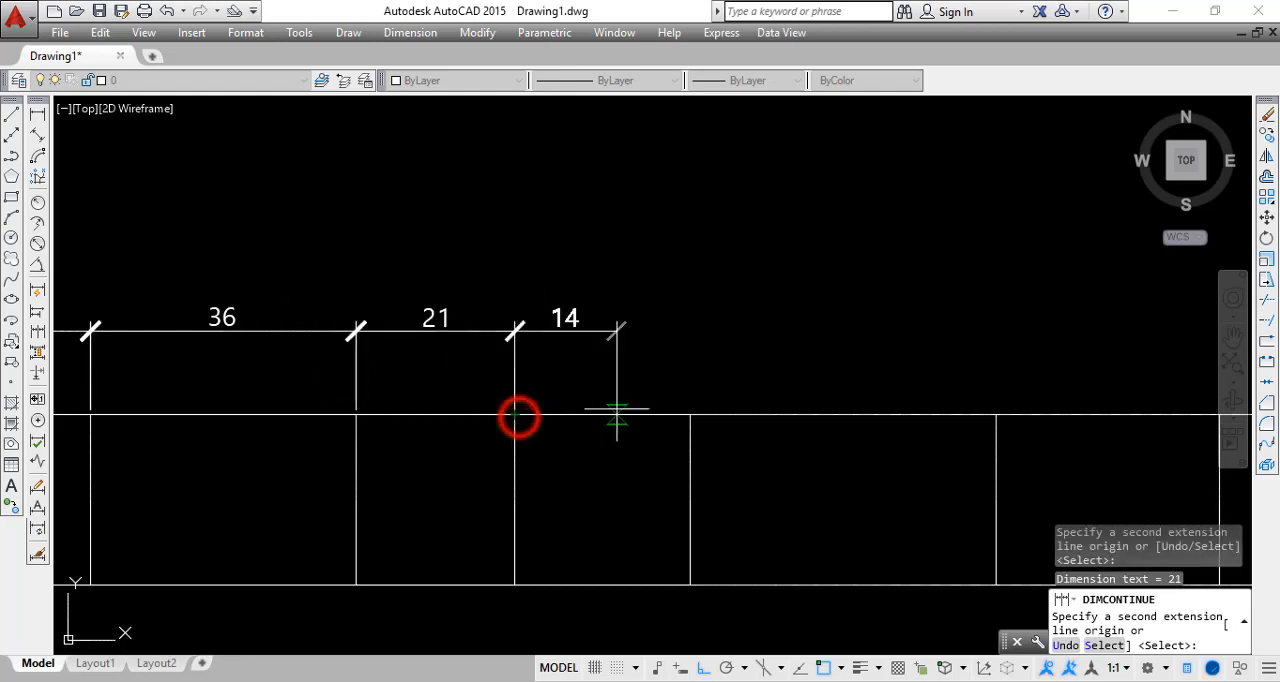
pyautogui.click(689, 415)
pyautogui.scroll(-4, 571, 418)
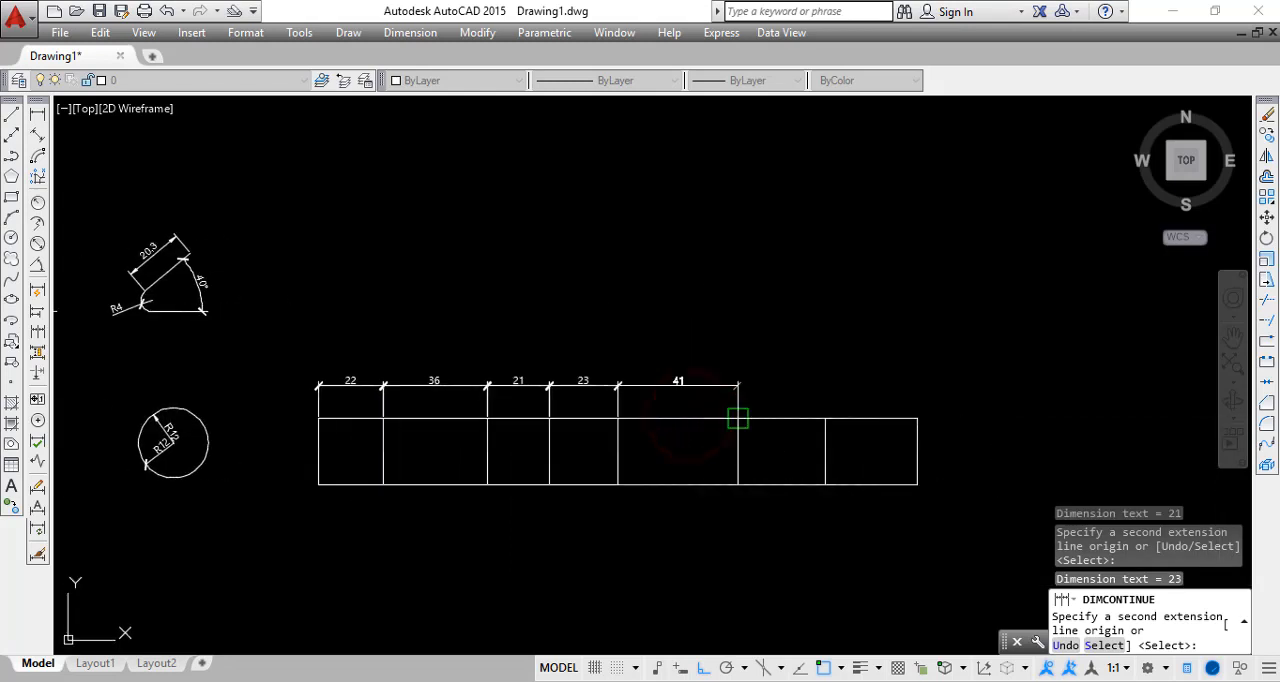
pyautogui.click(737, 418)
pyautogui.scroll(2, 745, 420)
pyautogui.click(853, 418)
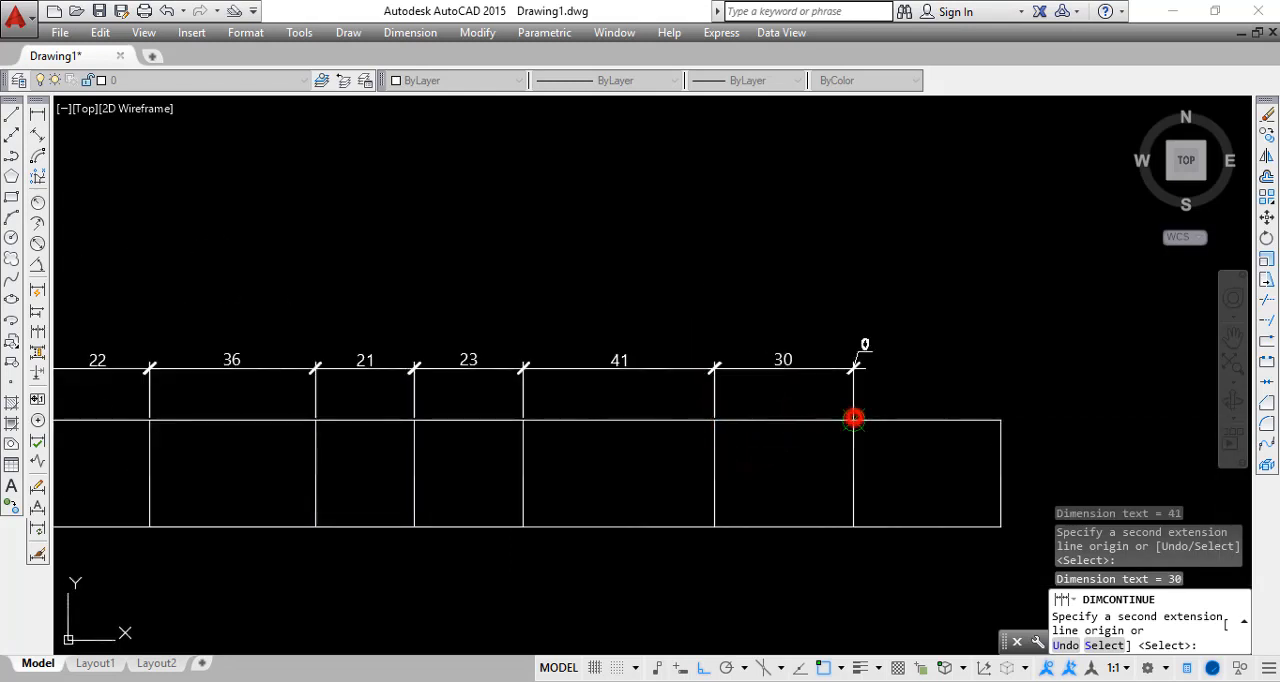
pyautogui.click(1000, 420)
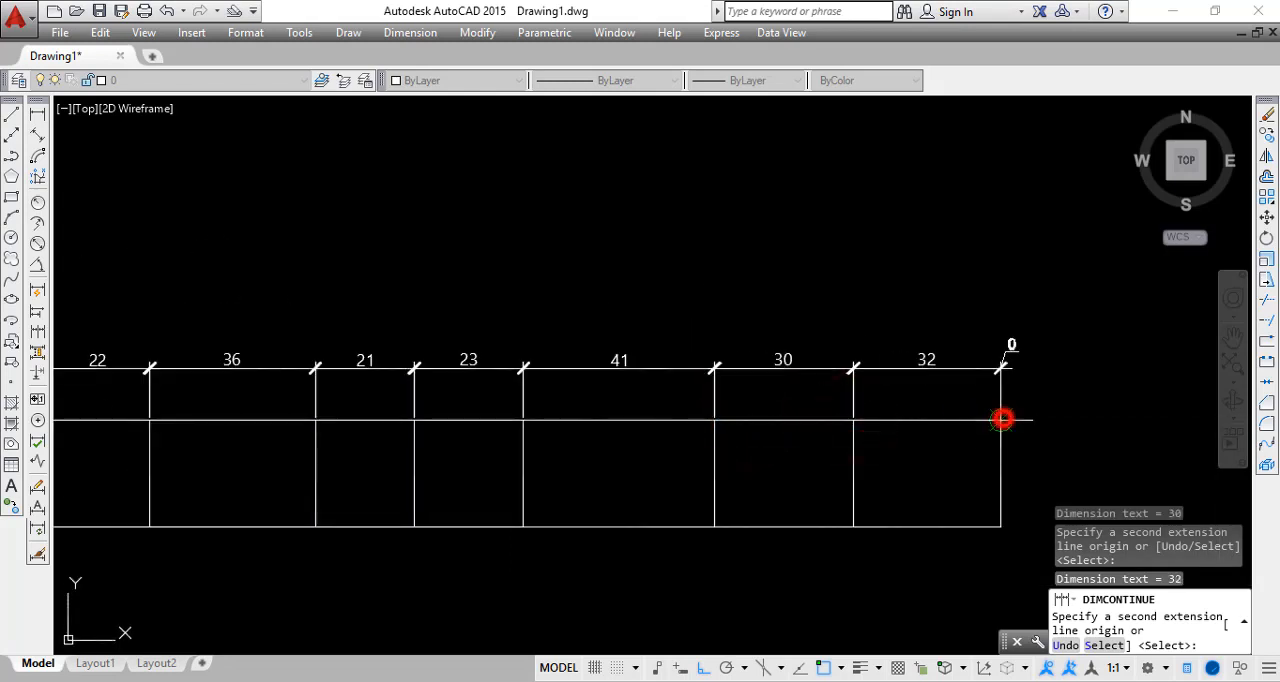
pyautogui.moveTo(1149, 418); pyautogui.dragTo(1000, 357, button='middle')
pyautogui.scroll(-2, 1120, 362)
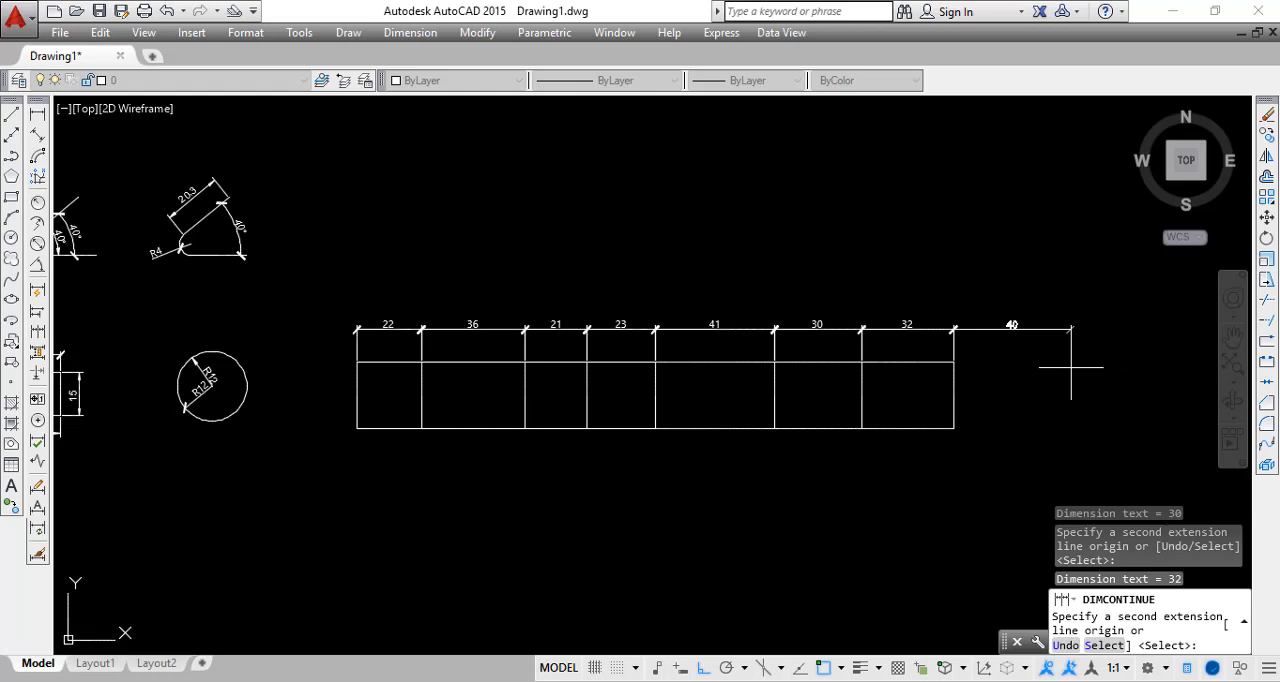
pyautogui.press('Return')
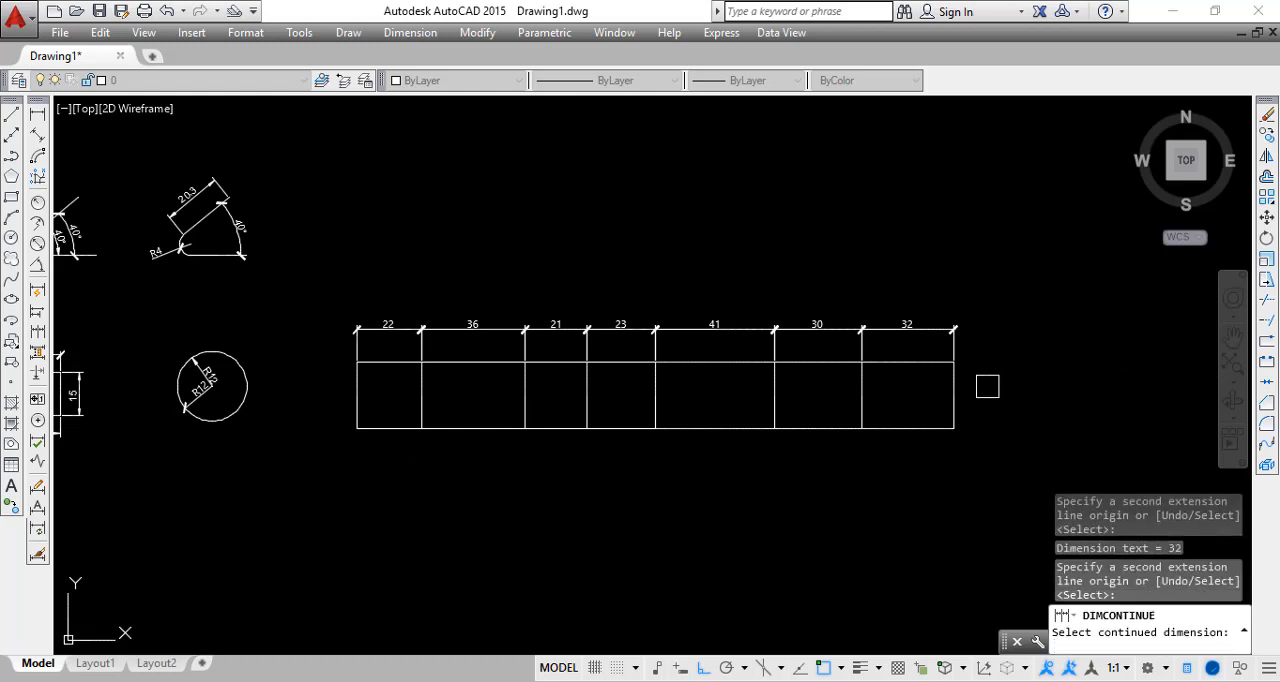
pyautogui.press('Return')
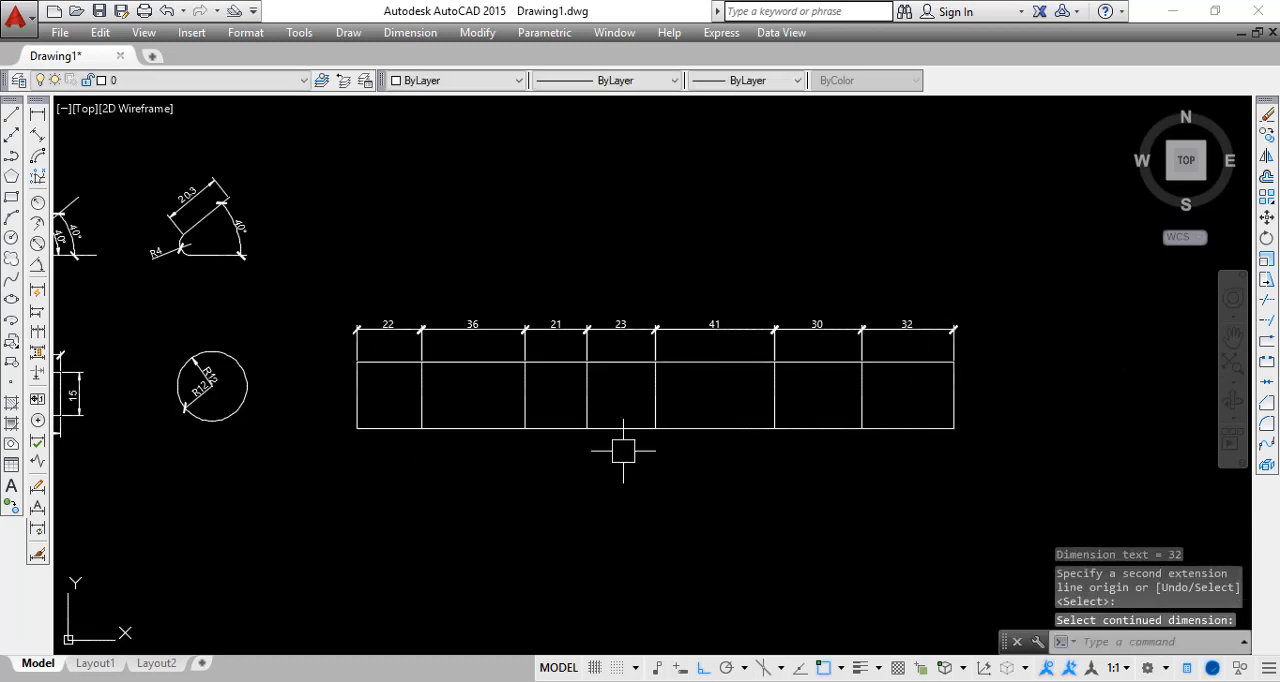
pyautogui.scroll(4, 521, 328)
pyautogui.scroll(-2, 645, 347)
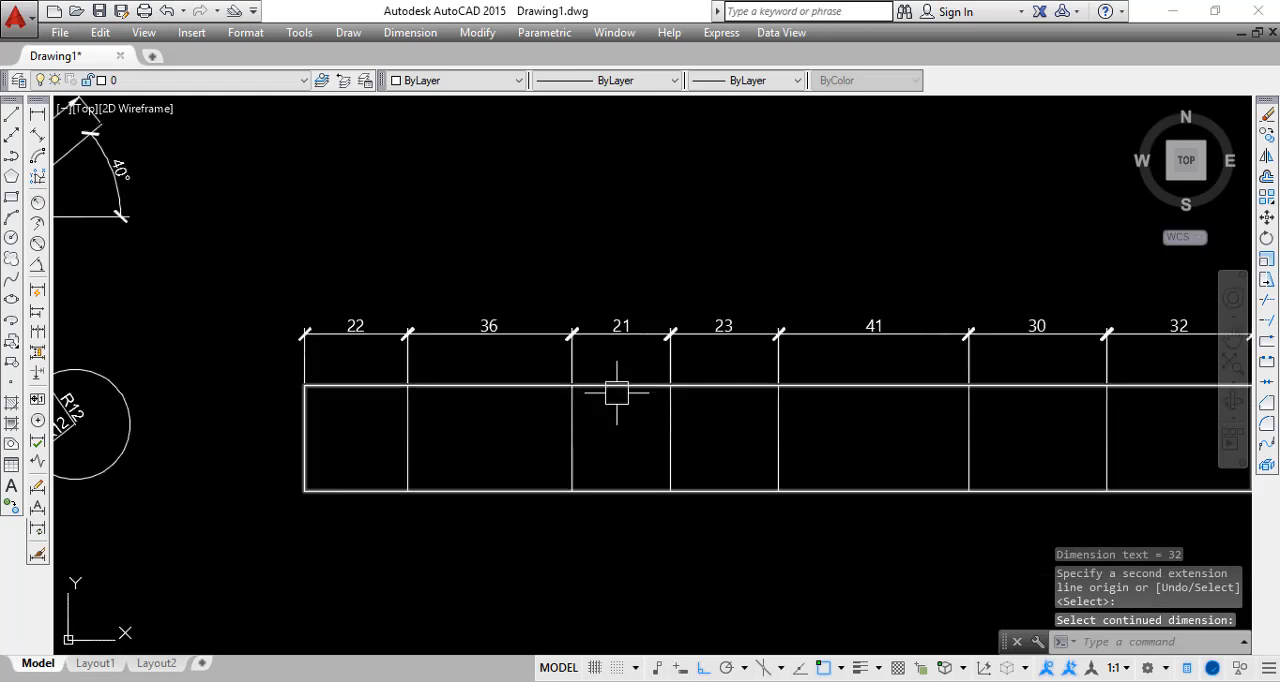
pyautogui.scroll(-2, 609, 386)
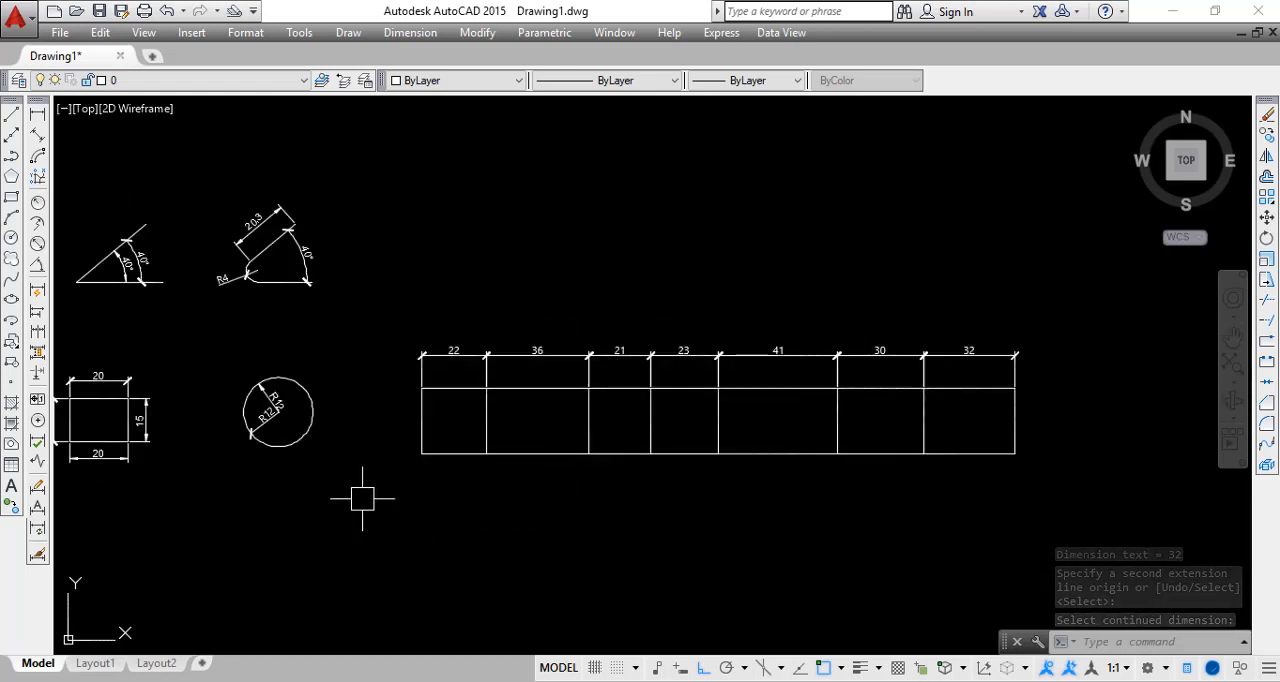
pyautogui.moveTo(366, 506); pyautogui.dragTo(420, 493, button='middle')
pyautogui.press('Return')
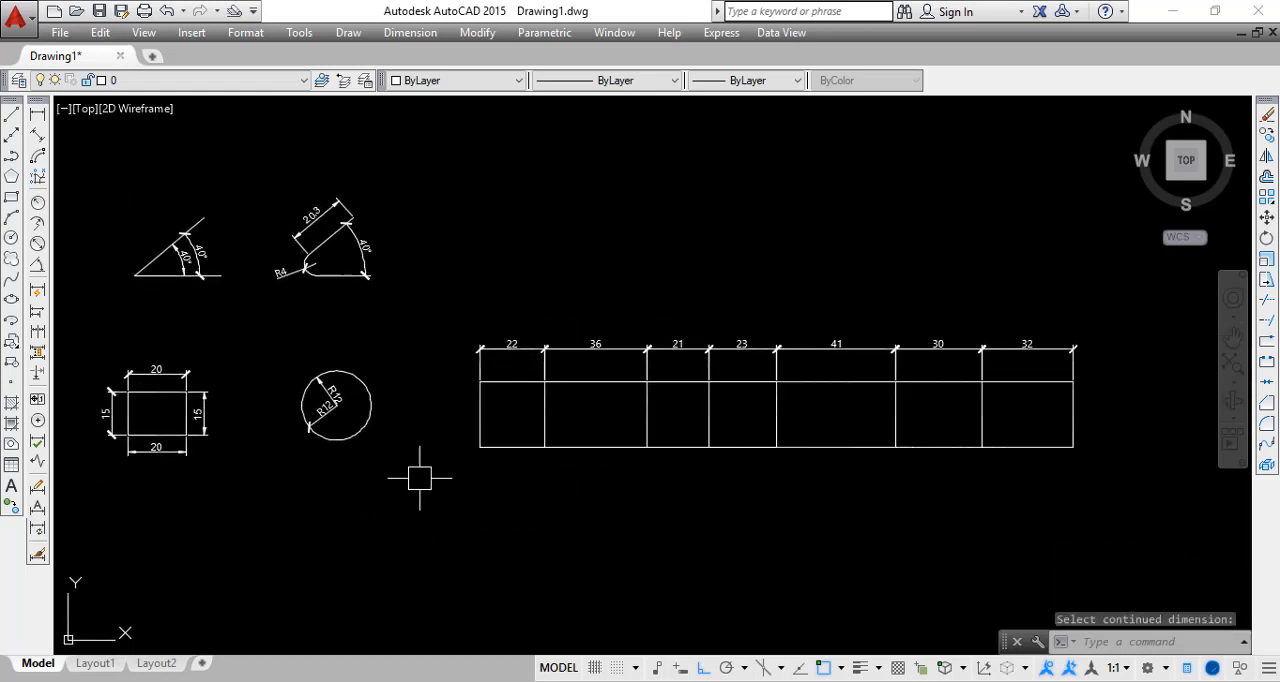
pyautogui.press('Escape')
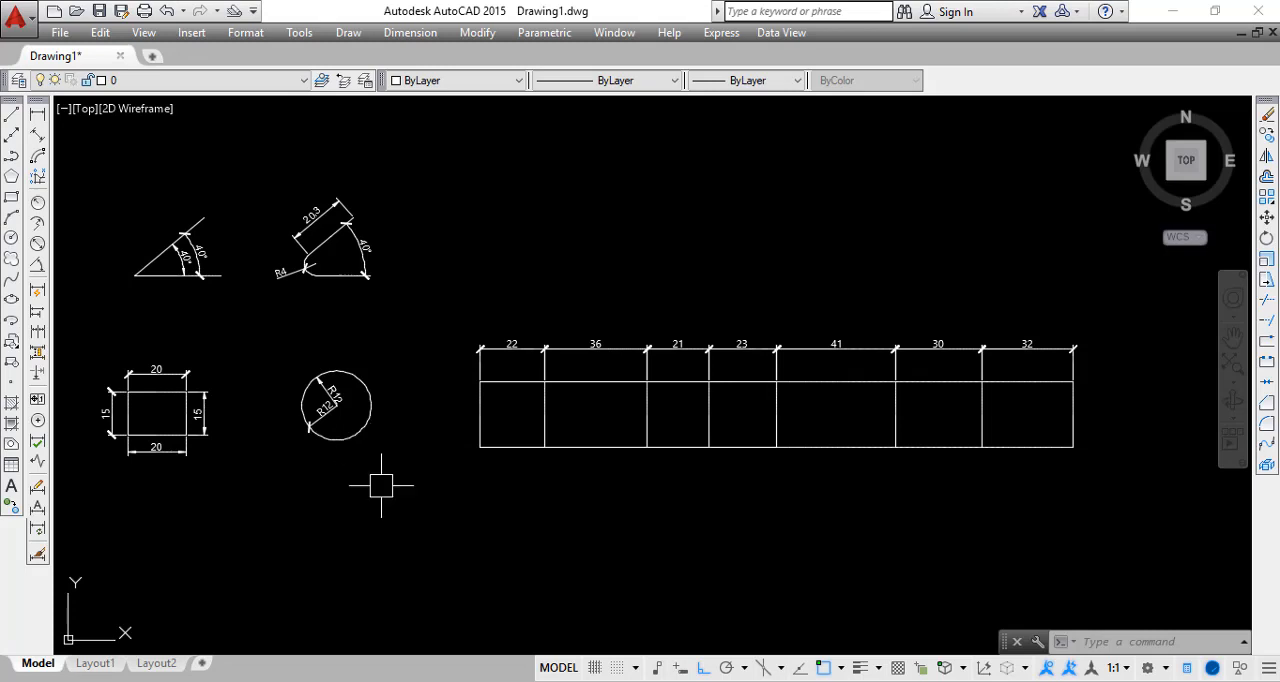
pyautogui.moveTo(544, 485)
pyautogui.mouseDown(button='middle')
pyautogui.moveTo(518, 508)
pyautogui.moveTo(558, 515)
pyautogui.mouseUp(button='middle')
pyautogui.click(900, 681)
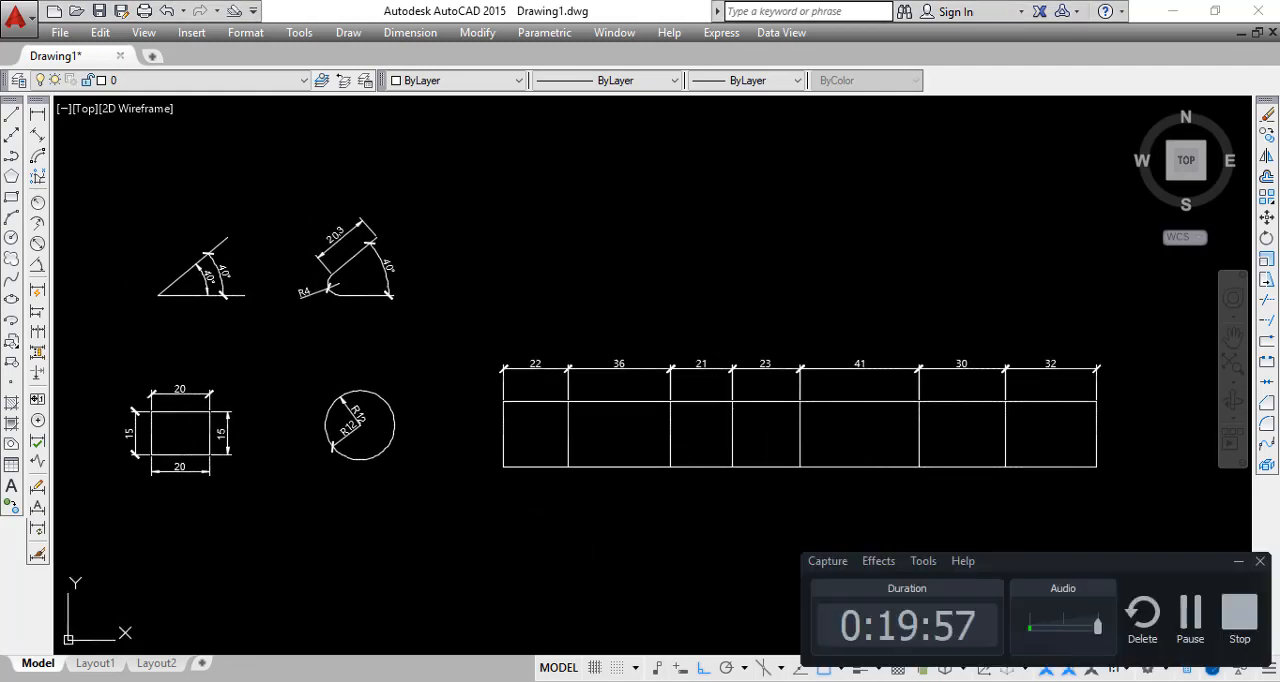